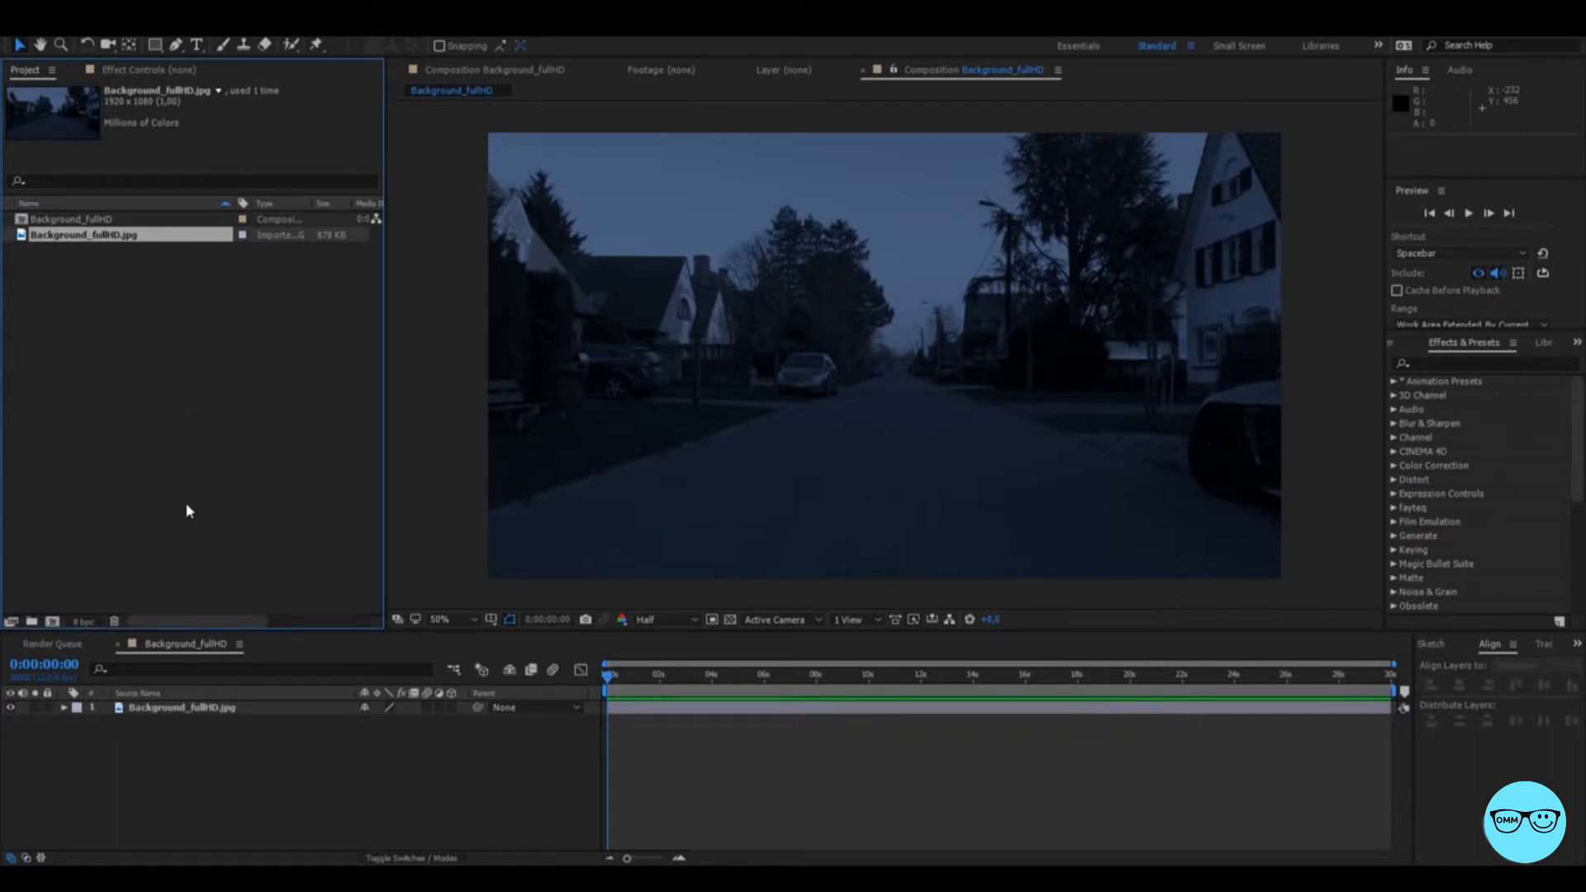
Create a new composition named "Portal VFX" at 1920 × 1080 px with a duration of 0:00:10:00.
{"action": "left_click", "coordinate": [206, 711]}
{"action": "left_click", "coordinate": [204, 722]}
{"action": "left_click", "coordinate": [73, 27]}
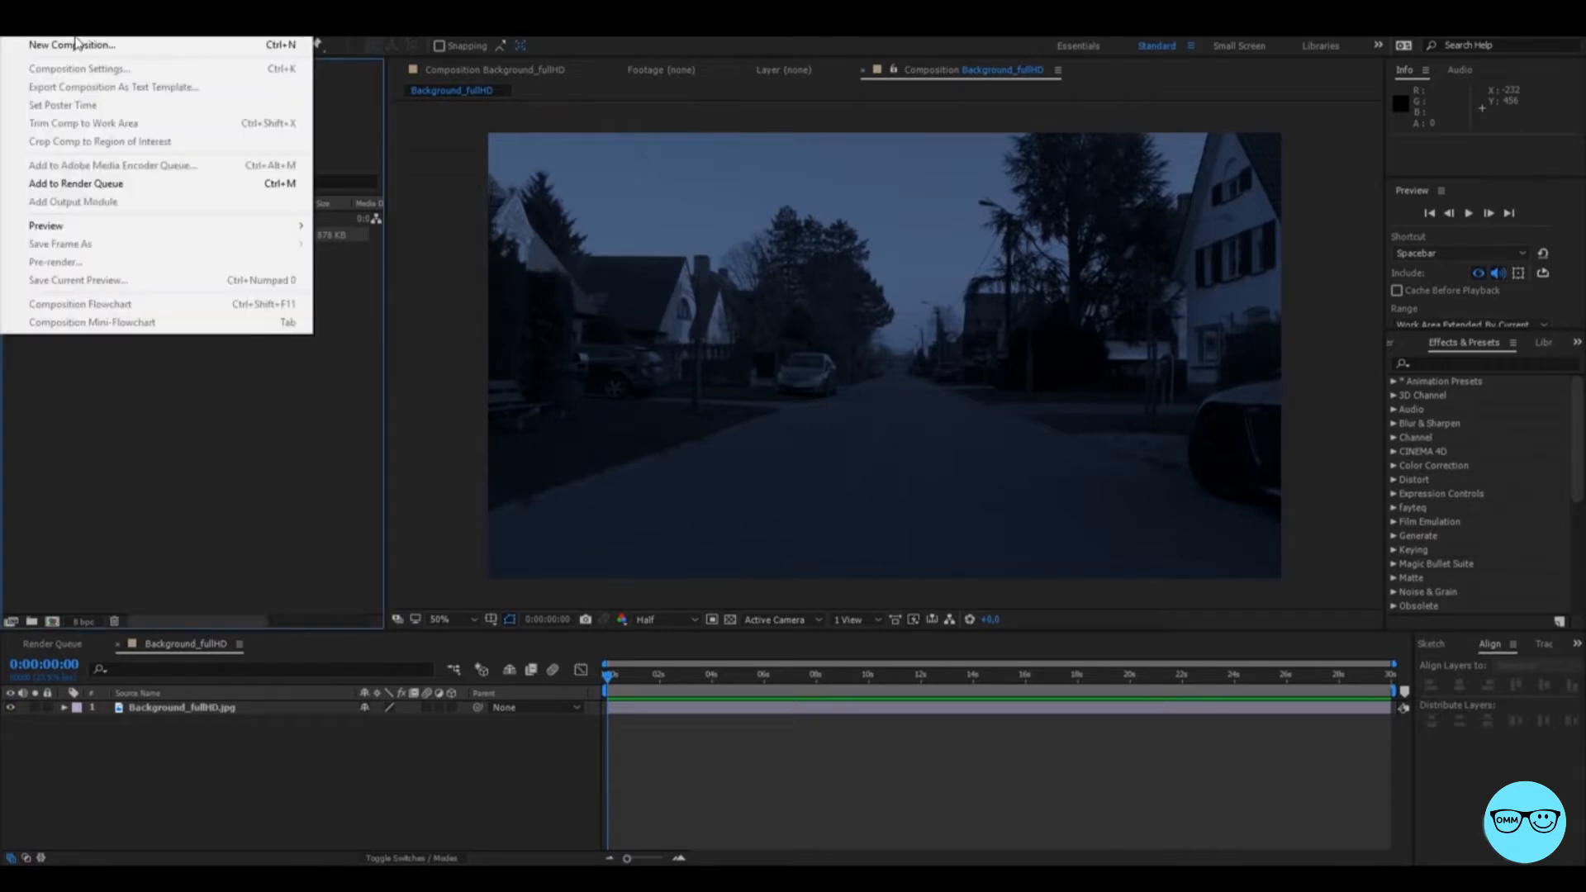
{"action": "left_click", "coordinate": [72, 44]}
{"action": "type", "text": "Portal VFX"}
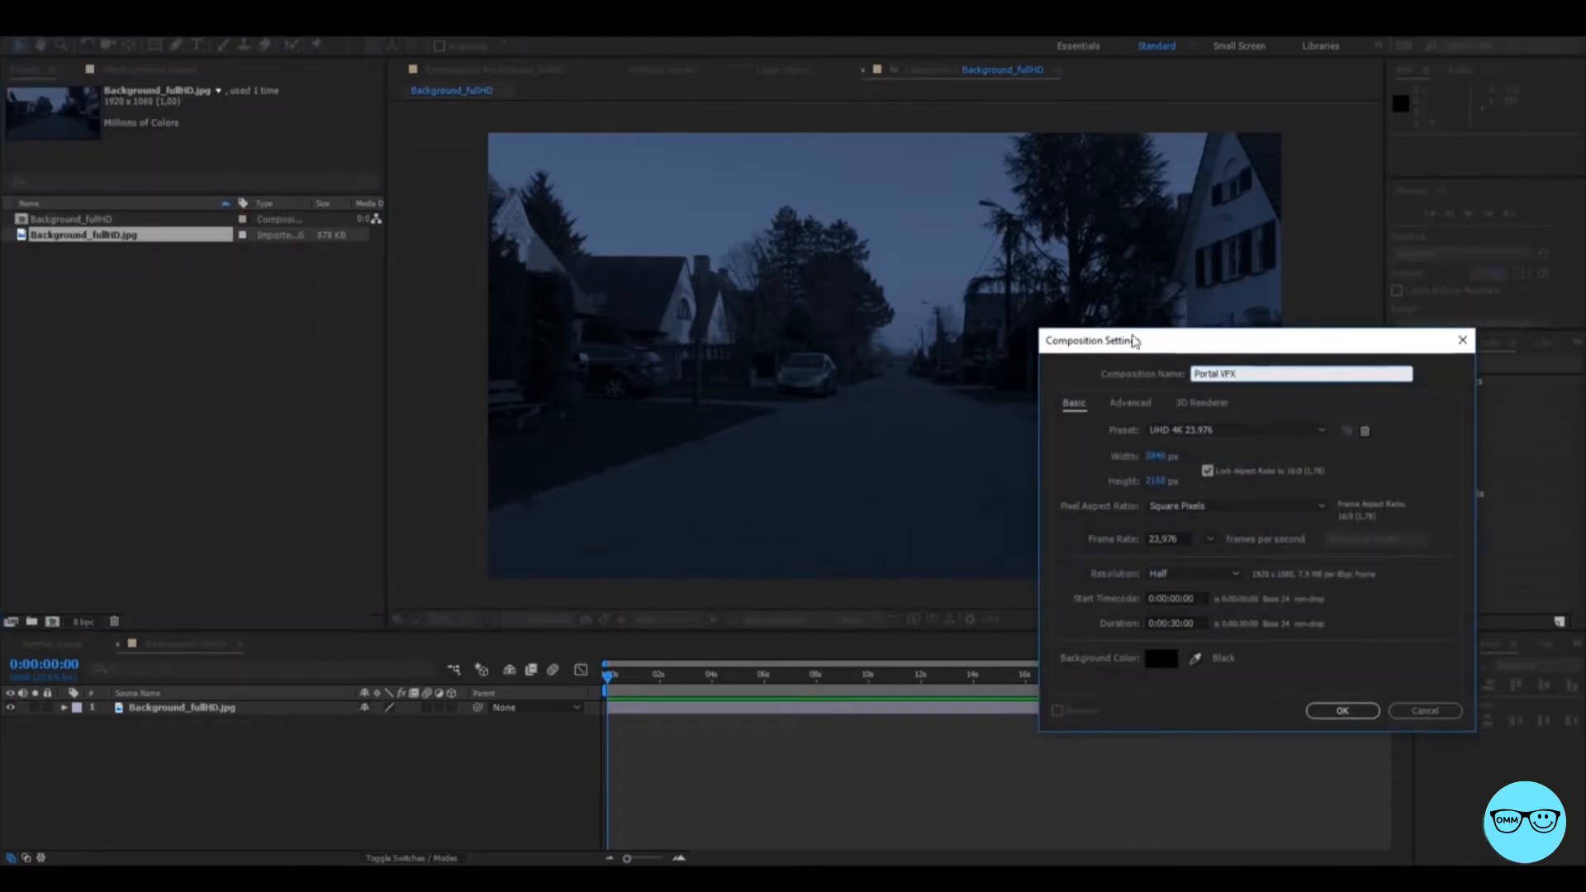
{"action": "left_click_drag", "start_coordinate": [1119, 340], "coordinate": [994, 315]}
{"action": "left_click", "coordinate": [1037, 430]}
{"action": "type", "text": "1920"}
{"action": "left_click", "coordinate": [1039, 454]}
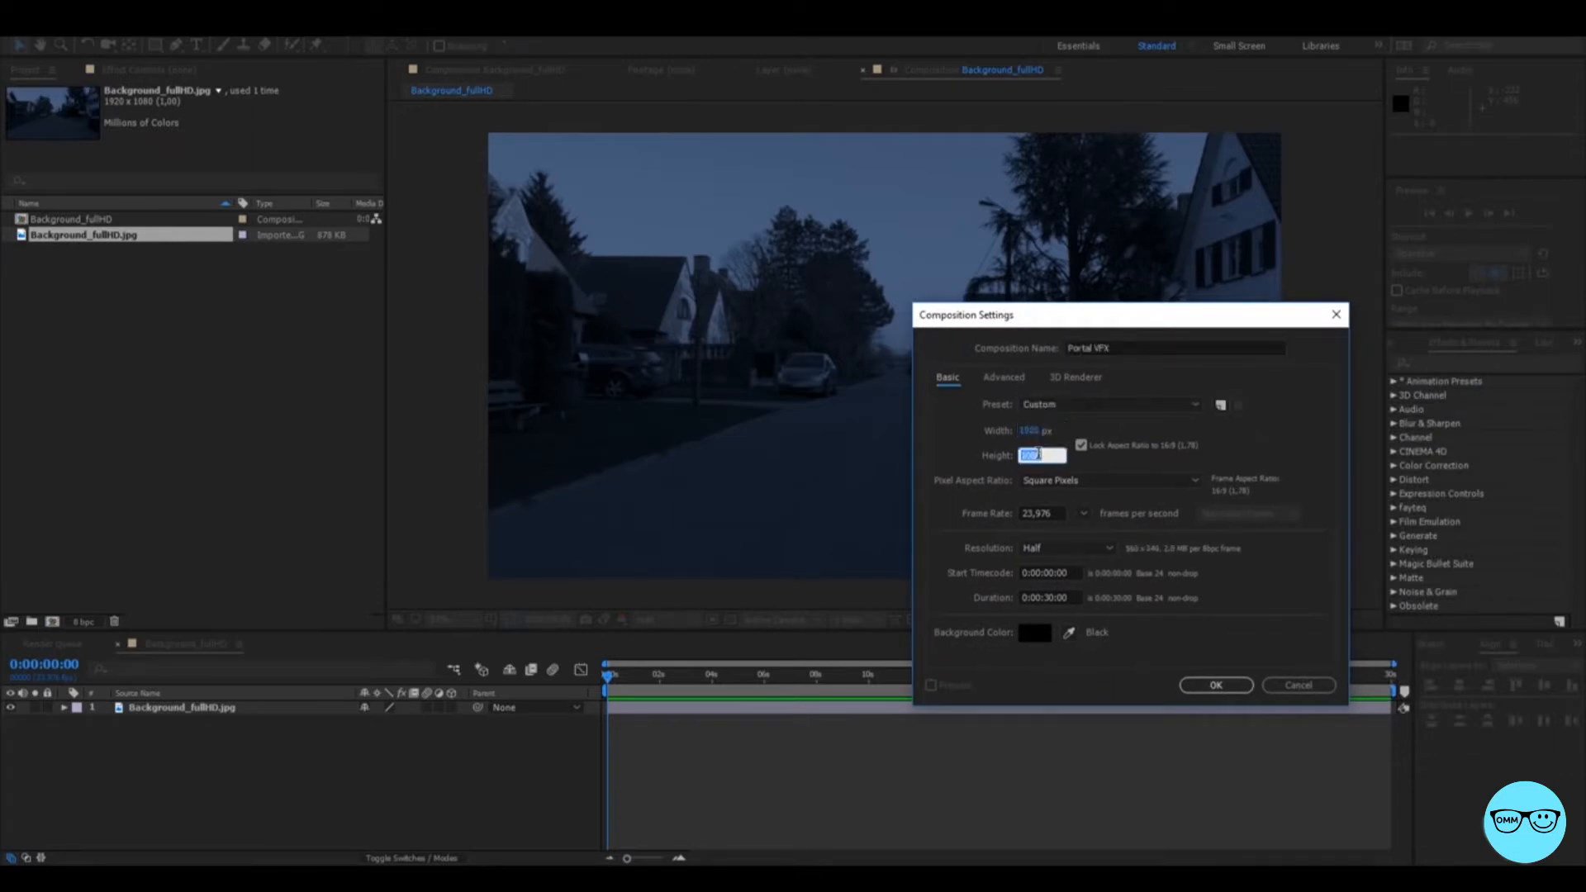
{"action": "left_click", "coordinate": [1039, 513]}
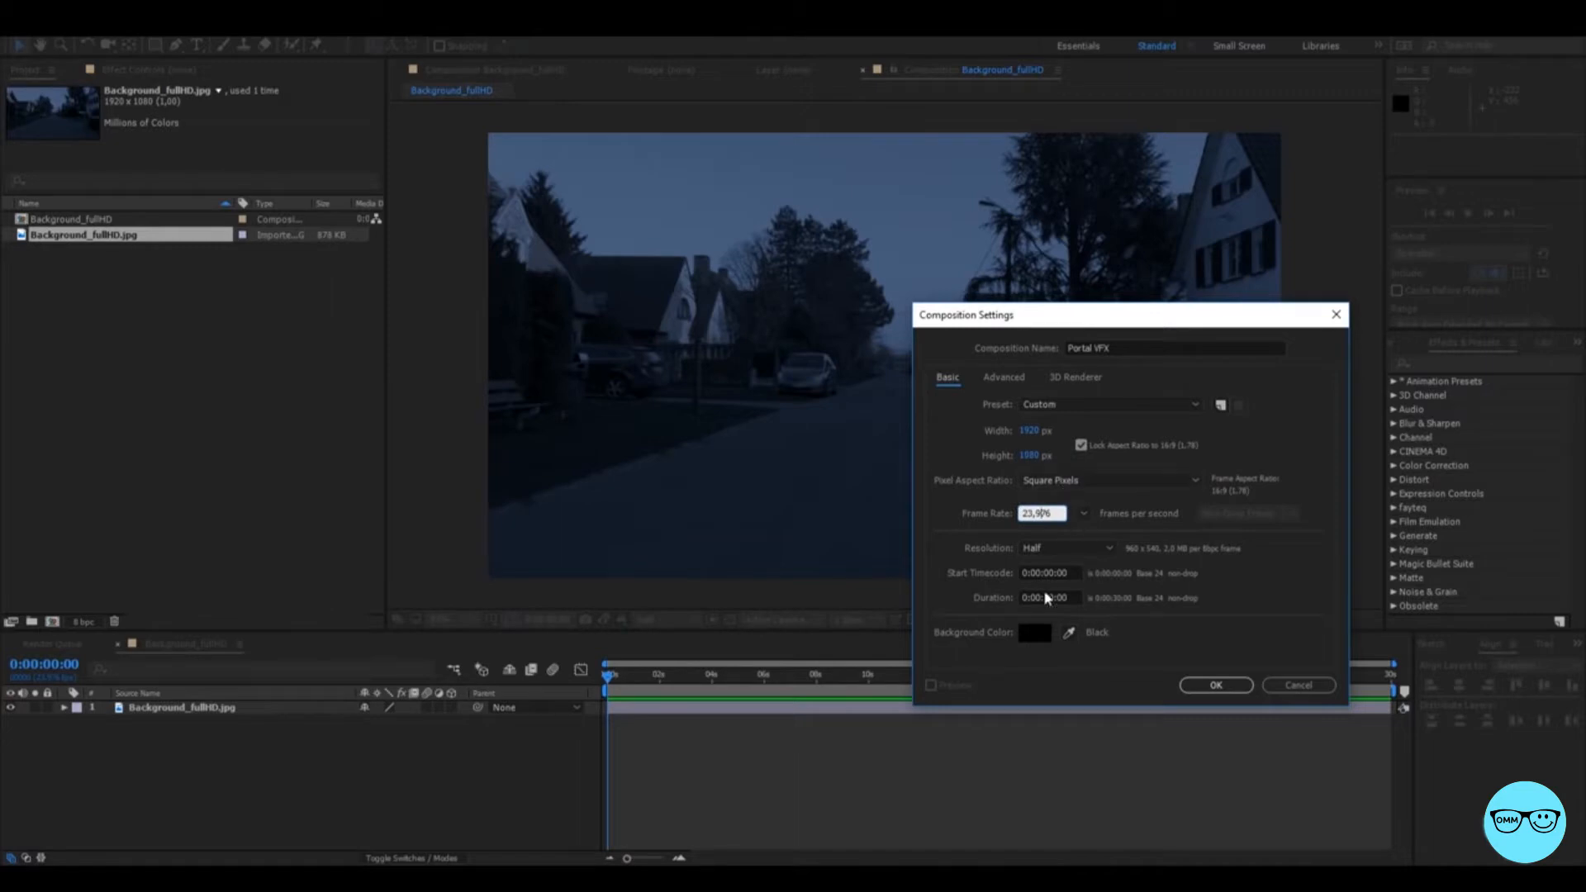
{"action": "left_click", "coordinate": [1049, 596]}
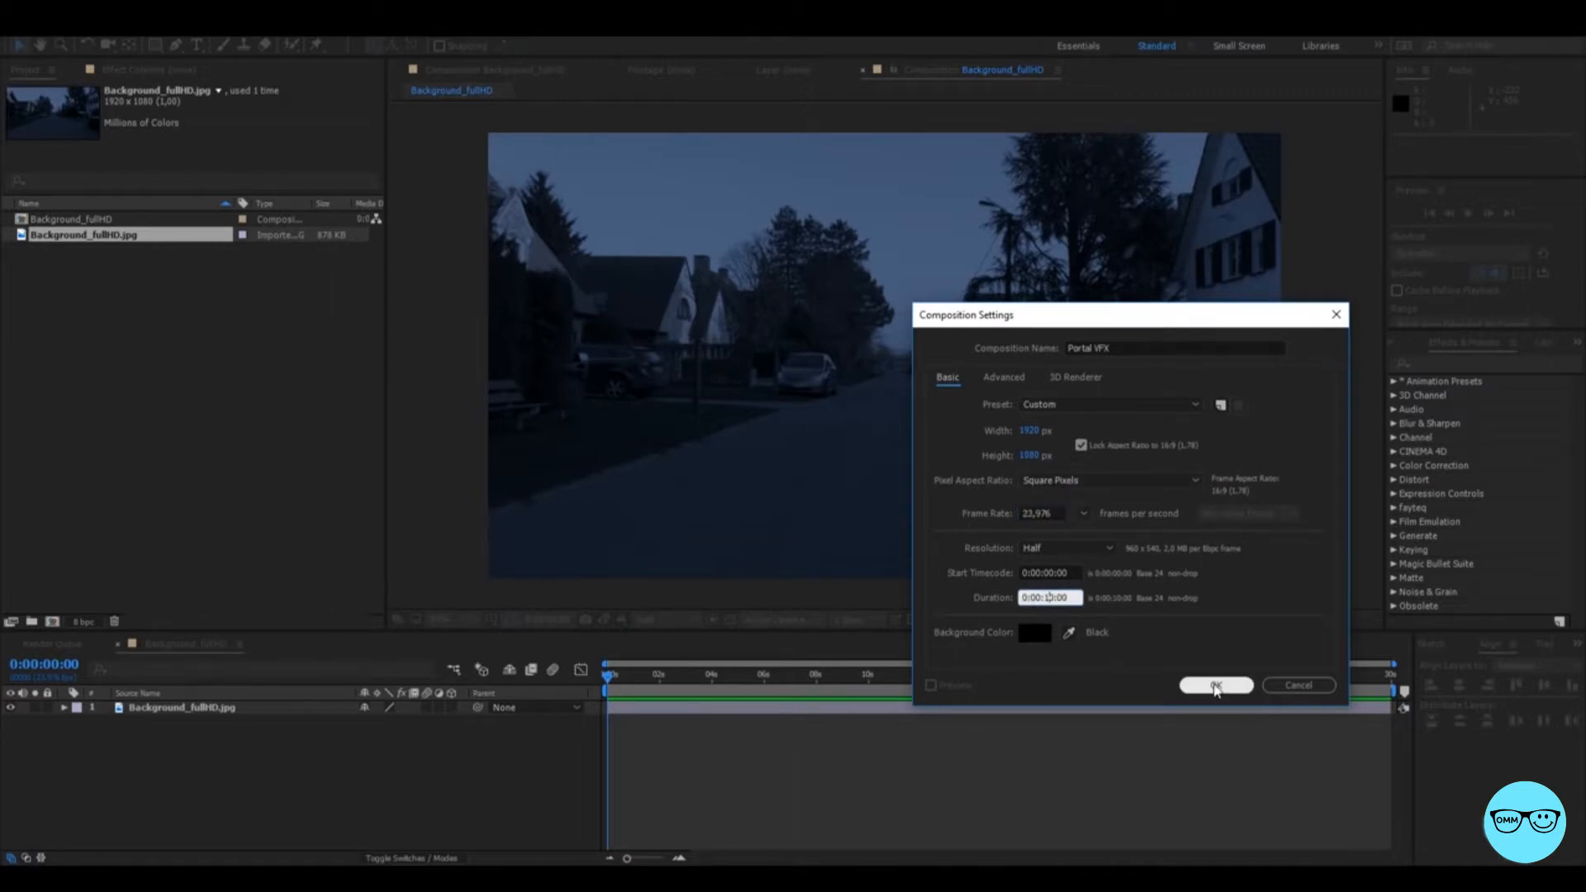
{"action": "left_click", "coordinate": [1214, 684]}
Rename the Background_fullHD composition to "Main Comp".
{"action": "left_click", "coordinate": [184, 645]}
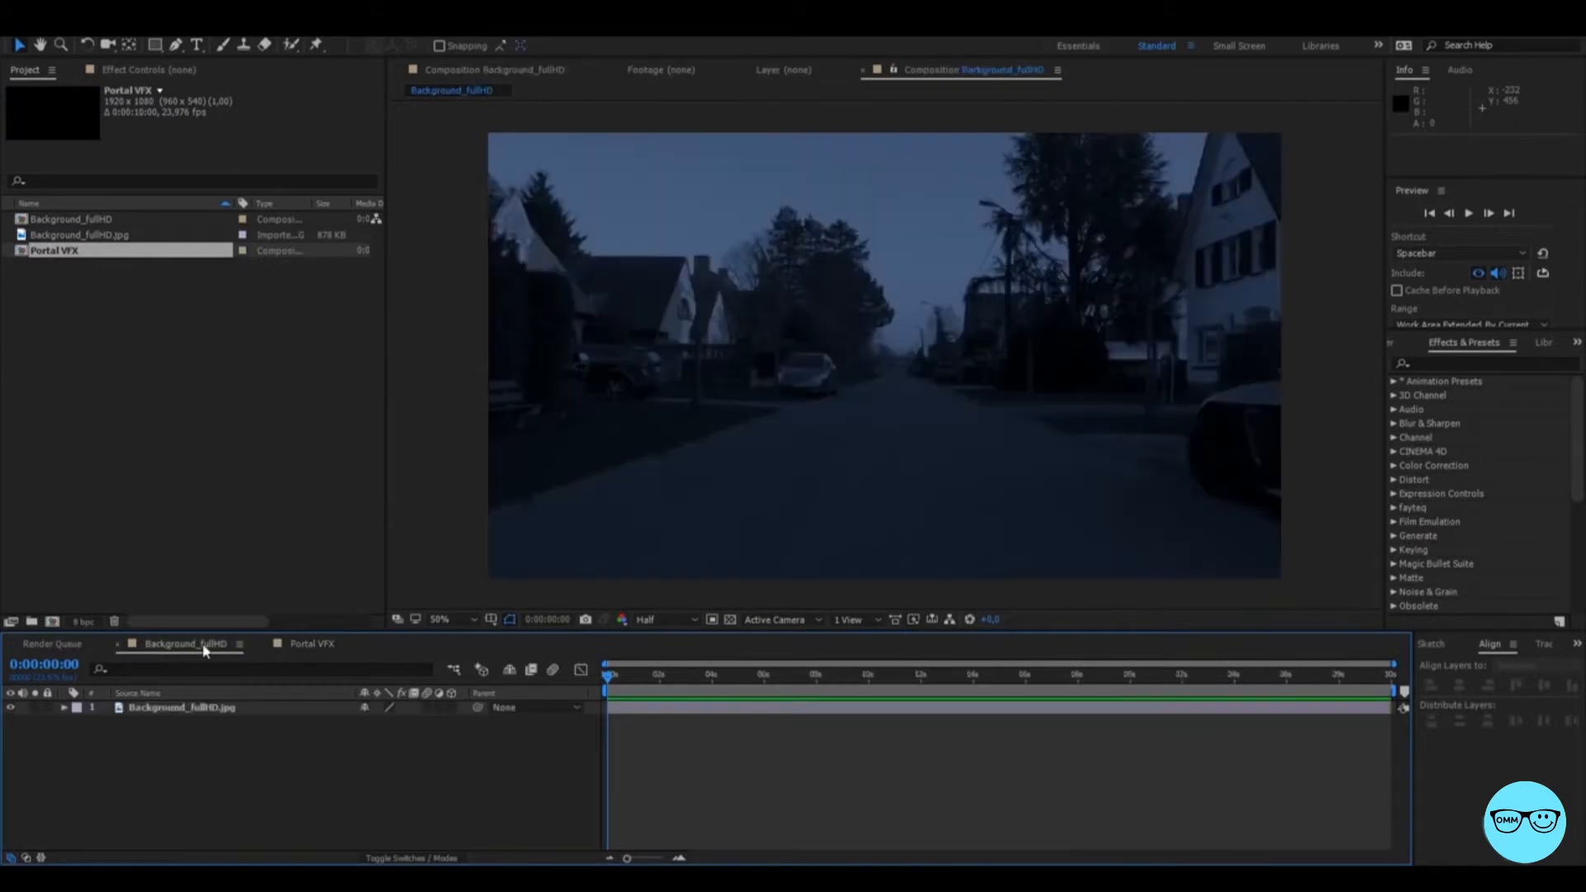
{"action": "right_click", "coordinate": [206, 759]}
{"action": "left_click", "coordinate": [248, 625]}
{"action": "type", "text": "Main Comp"}
{"action": "key", "text": "Return"}
End the Main Comp work area at 0:00:10:00 and trim the composition to it.
{"action": "left_click_drag", "start_coordinate": [873, 686], "coordinate": [868, 685]}
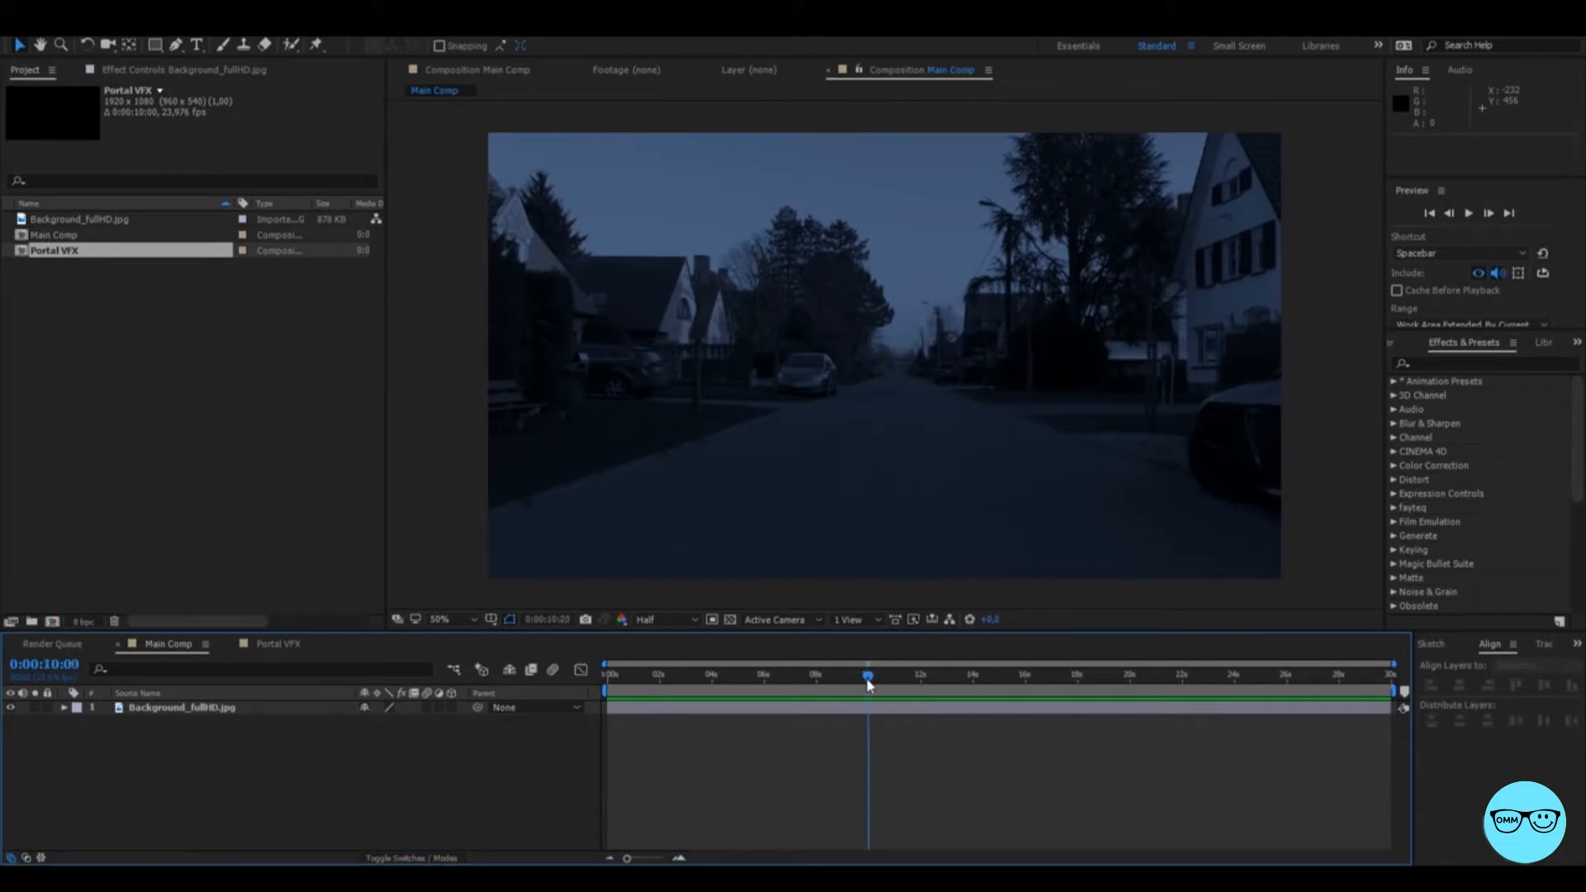
{"action": "key", "text": "n"}
{"action": "right_click", "coordinate": [843, 690]}
{"action": "left_click", "coordinate": [883, 736]}
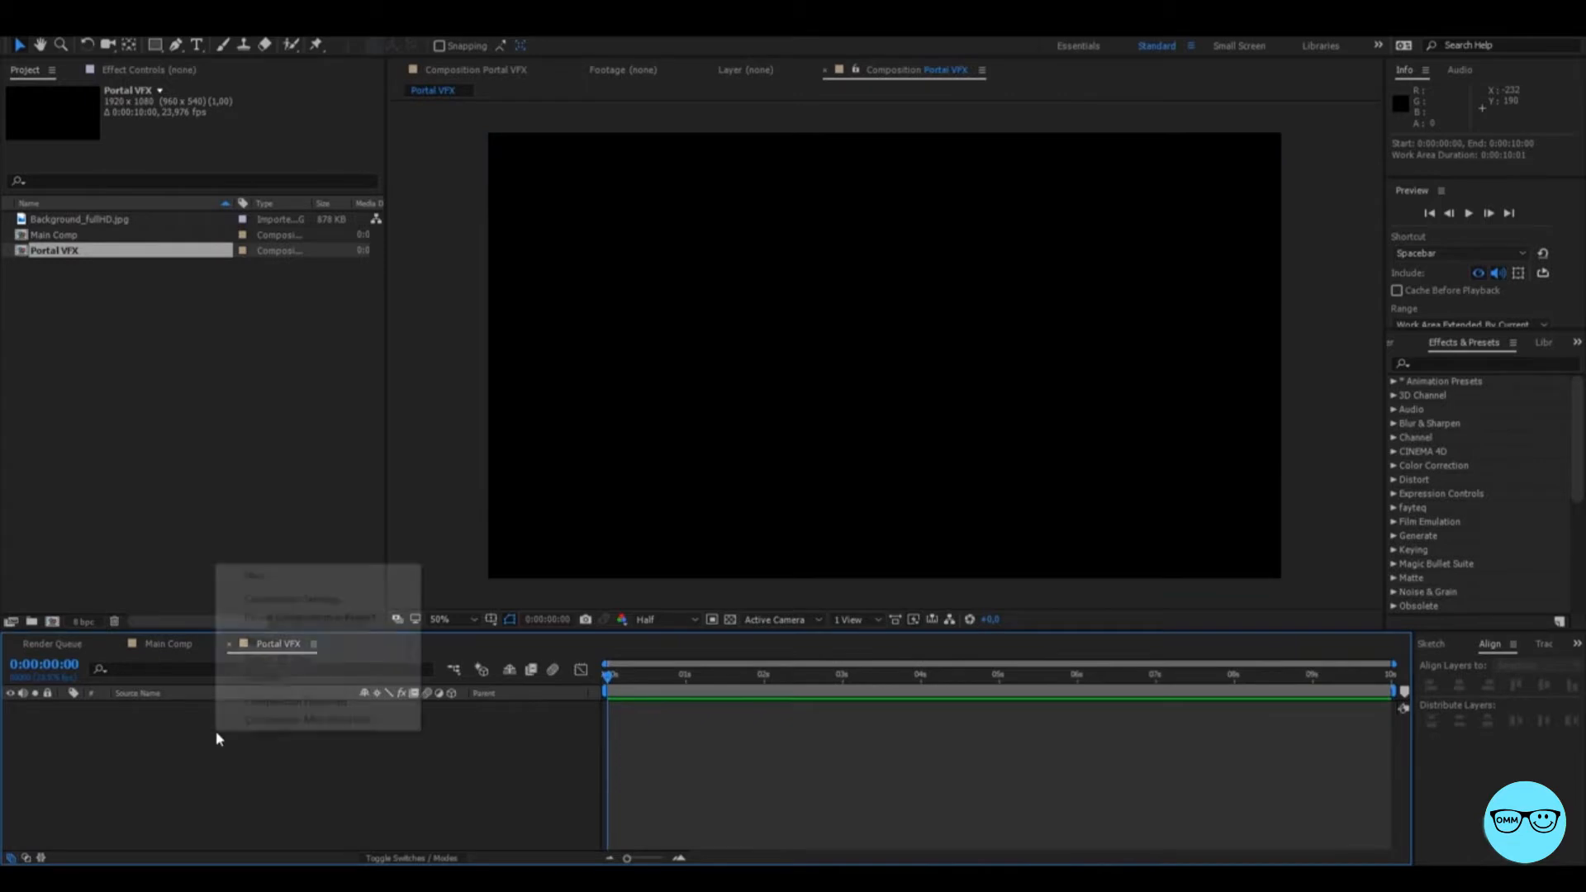
Add a white 1920 × 1080 solid named "Particles" to the Portal VFX composition.
{"action": "right_click", "coordinate": [218, 734]}
{"action": "mouse_move", "coordinate": [299, 576]}
{"action": "left_click", "coordinate": [124, 617]}
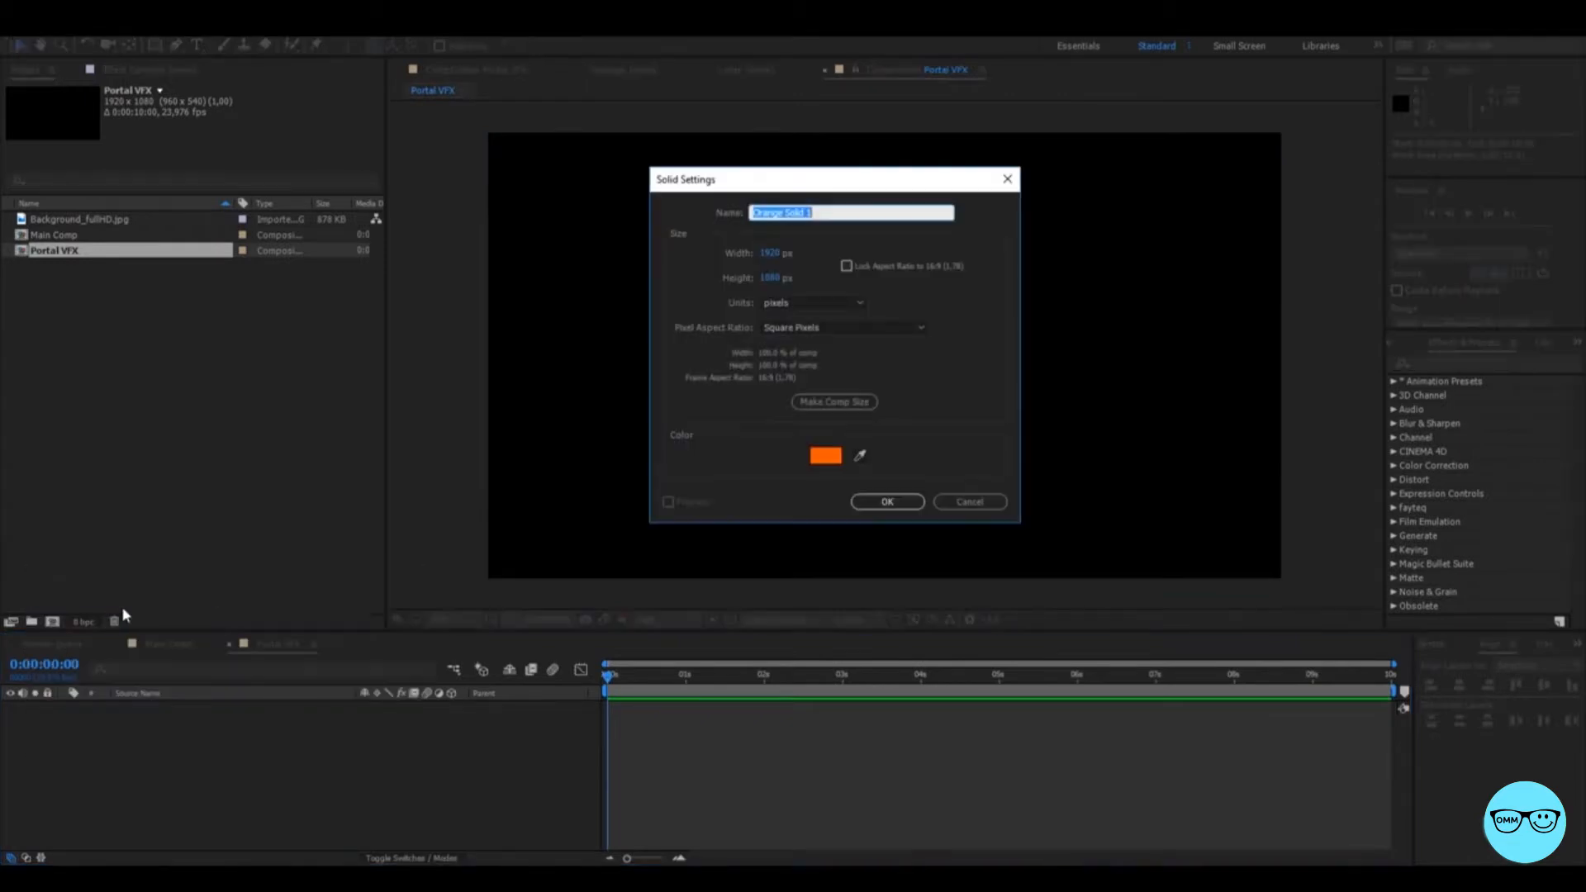
{"action": "type", "text": "Par"}
{"action": "left_click", "coordinate": [832, 455]}
{"action": "left_click", "coordinate": [948, 487]}
{"action": "left_click", "coordinate": [1312, 492]}
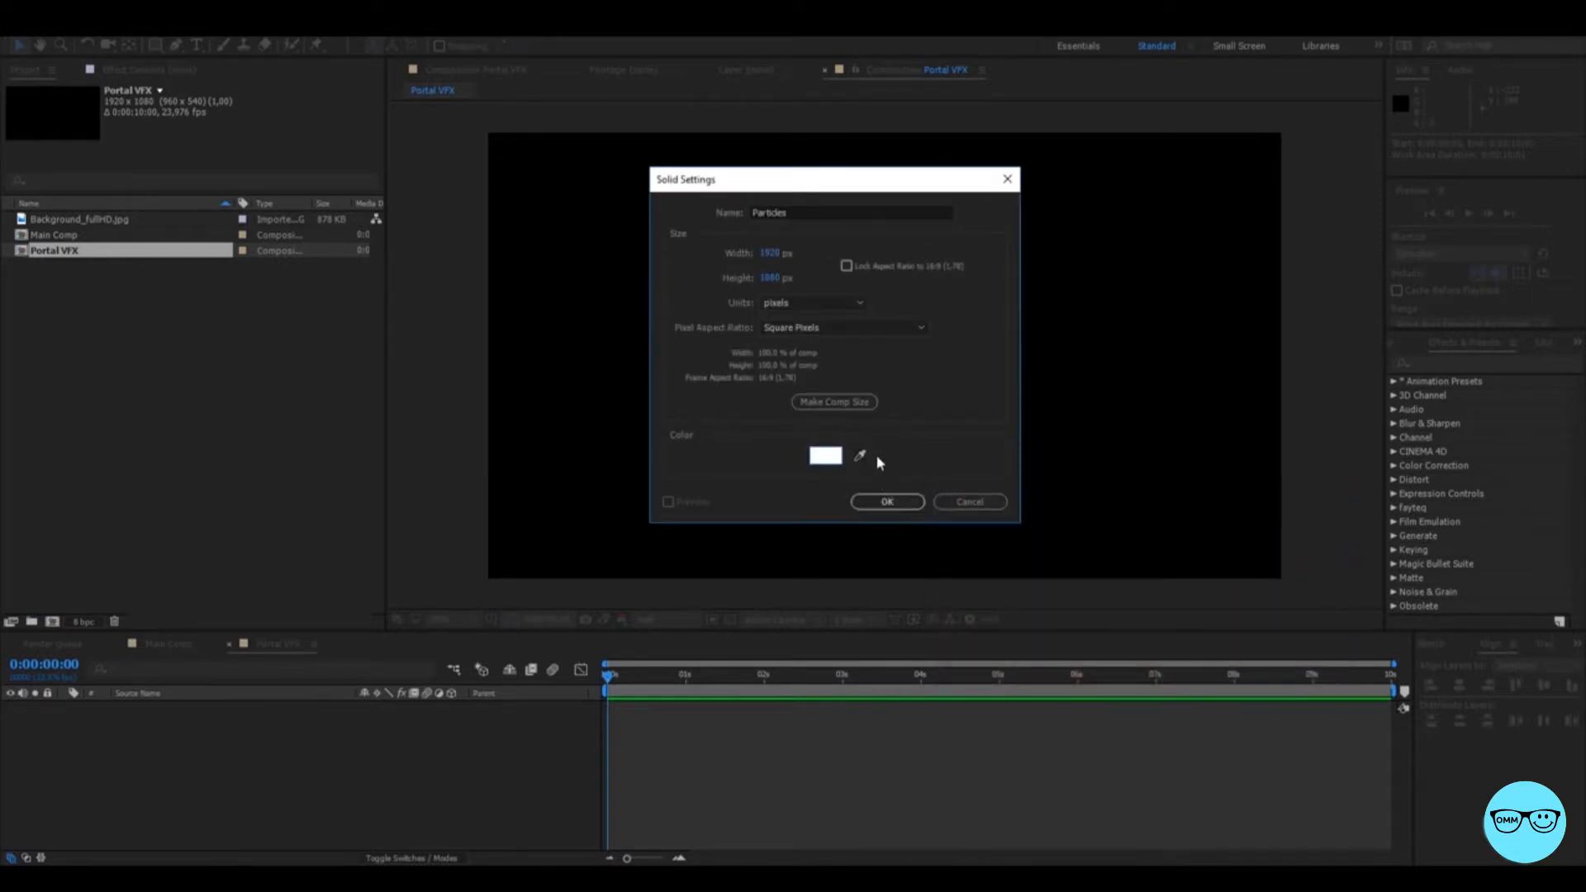
{"action": "left_click", "coordinate": [899, 504]}
Draw a circular ellipse mask on the Particles solid, slightly above the centre of the frame.
{"action": "left_click_drag", "start_coordinate": [155, 44], "coordinate": [238, 83]}
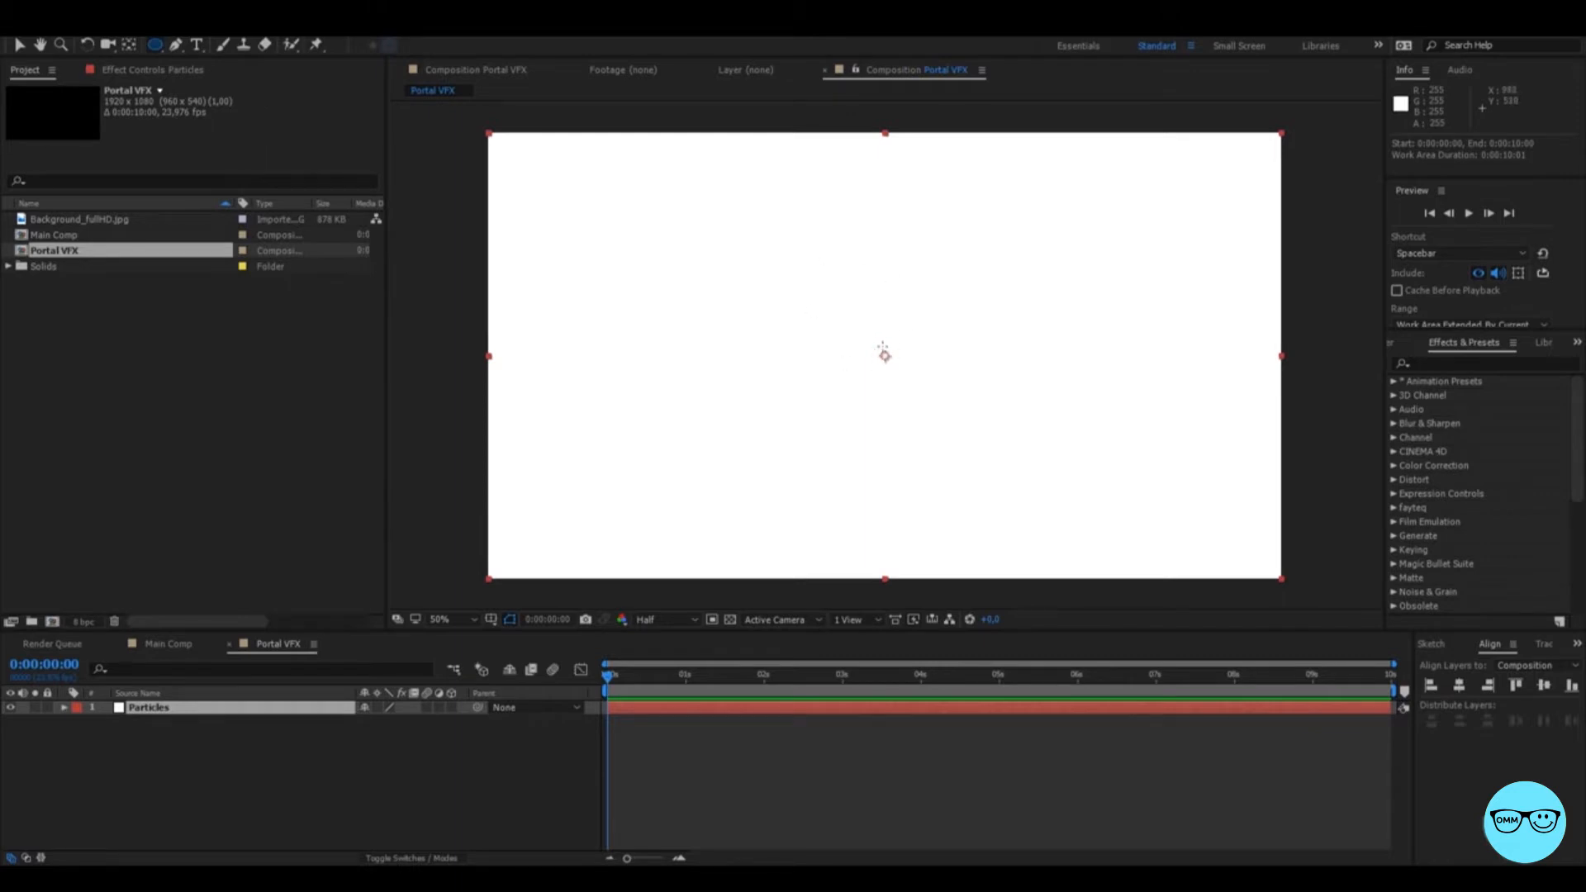
{"action": "left_click", "coordinate": [885, 356]}
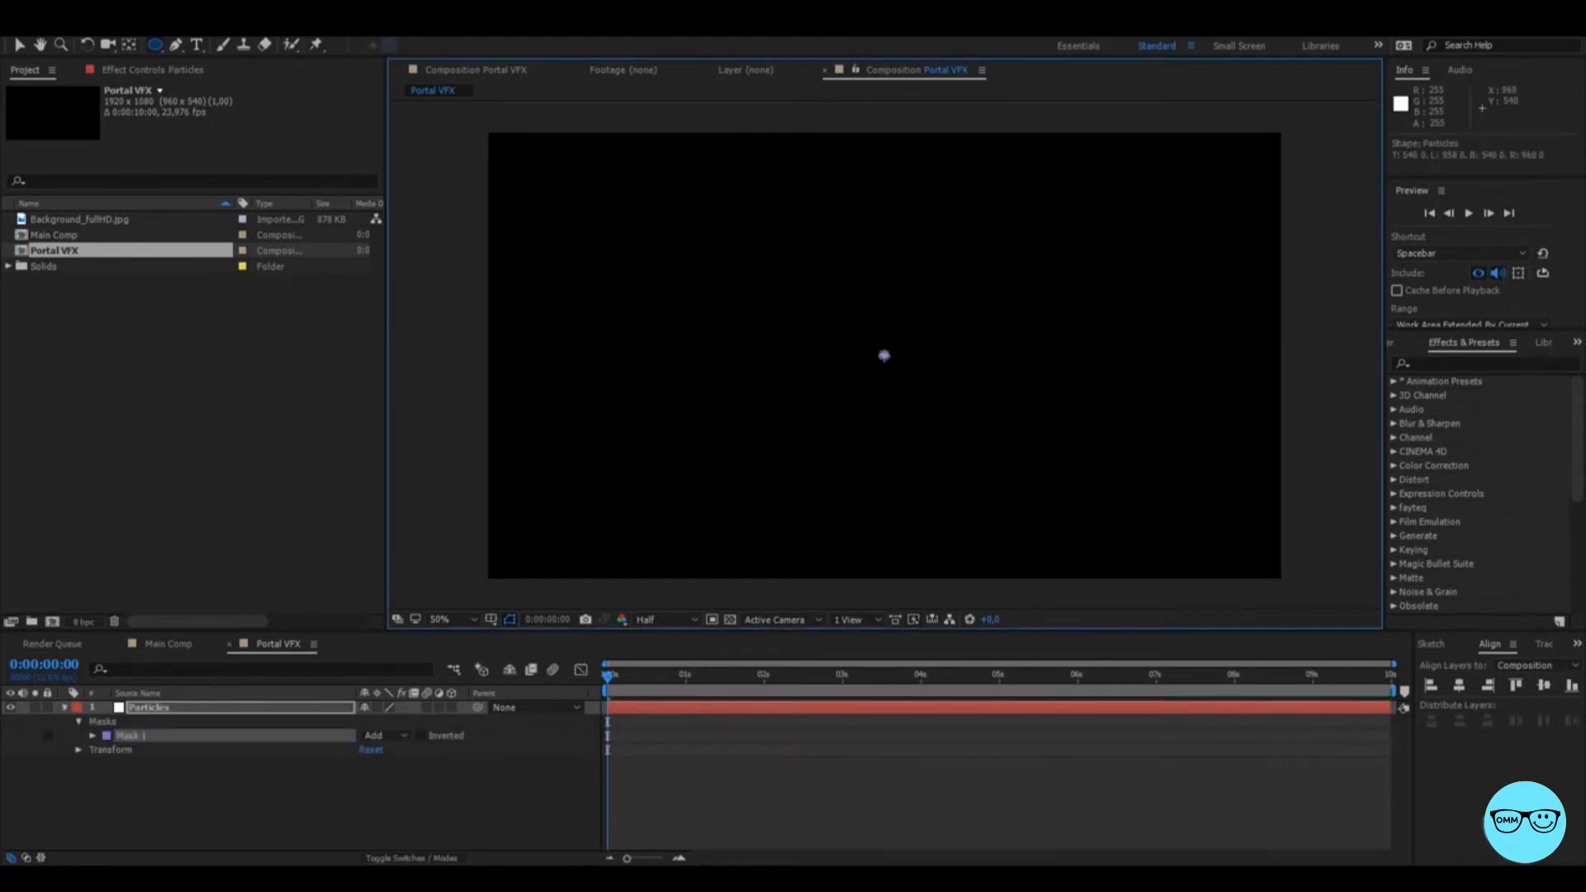
{"action": "mouse_move", "coordinate": [884, 355]}
{"action": "left_mouse_down"}
{"action": "mouse_move", "coordinate": [1040, 490]}
{"action": "mouse_move", "coordinate": [956, 439]}
{"action": "mouse_move", "coordinate": [991, 462]}
{"action": "mouse_move", "coordinate": [981, 421]}
{"action": "mouse_move", "coordinate": [993, 429]}
{"action": "left_mouse_up"}
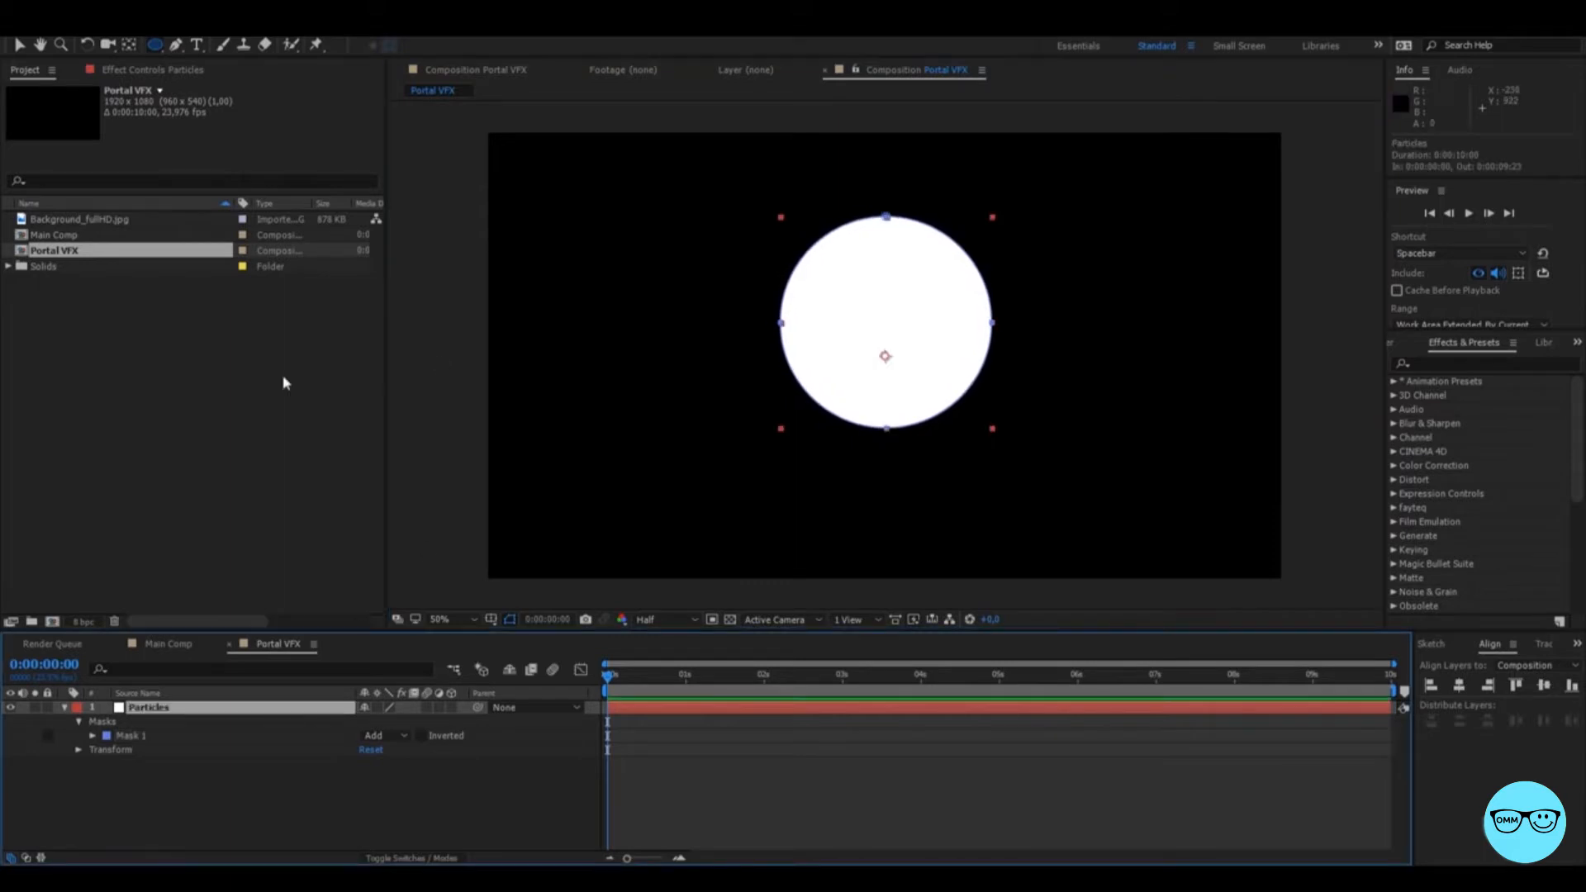
Apply the Trapcode Particular effect to the Particles layer.
{"action": "left_click", "coordinate": [197, 25]}
{"action": "mouse_move", "coordinate": [83, 615]}
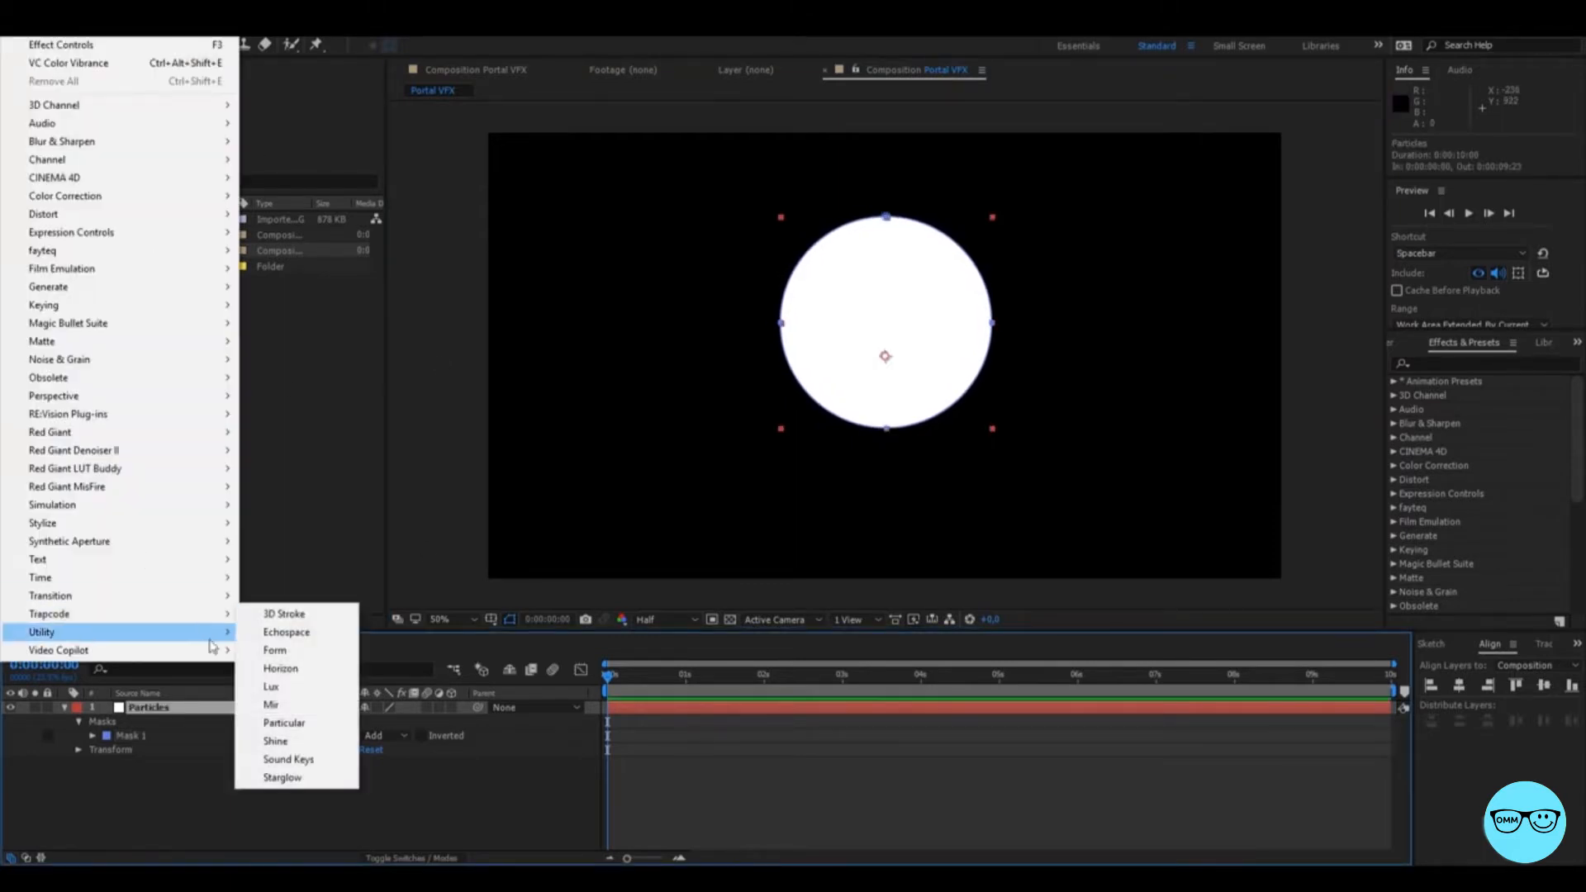
{"action": "left_click", "coordinate": [302, 725]}
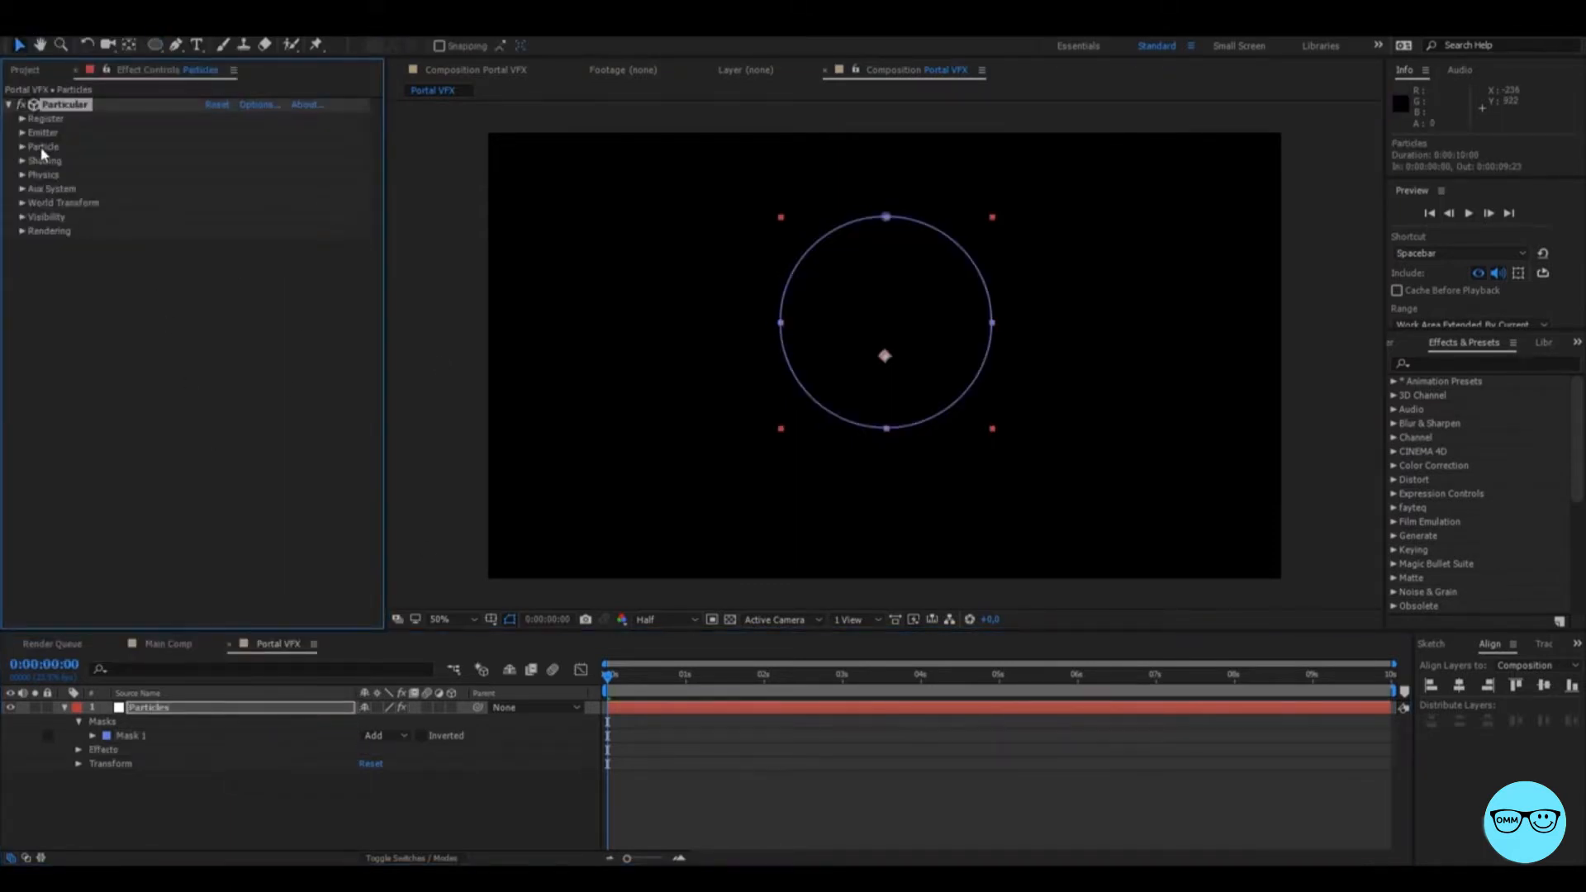
Reveal Particular's emitter properties on the Particles layer and copy the Mask Path of Mask 1.
{"action": "left_click", "coordinate": [78, 751]}
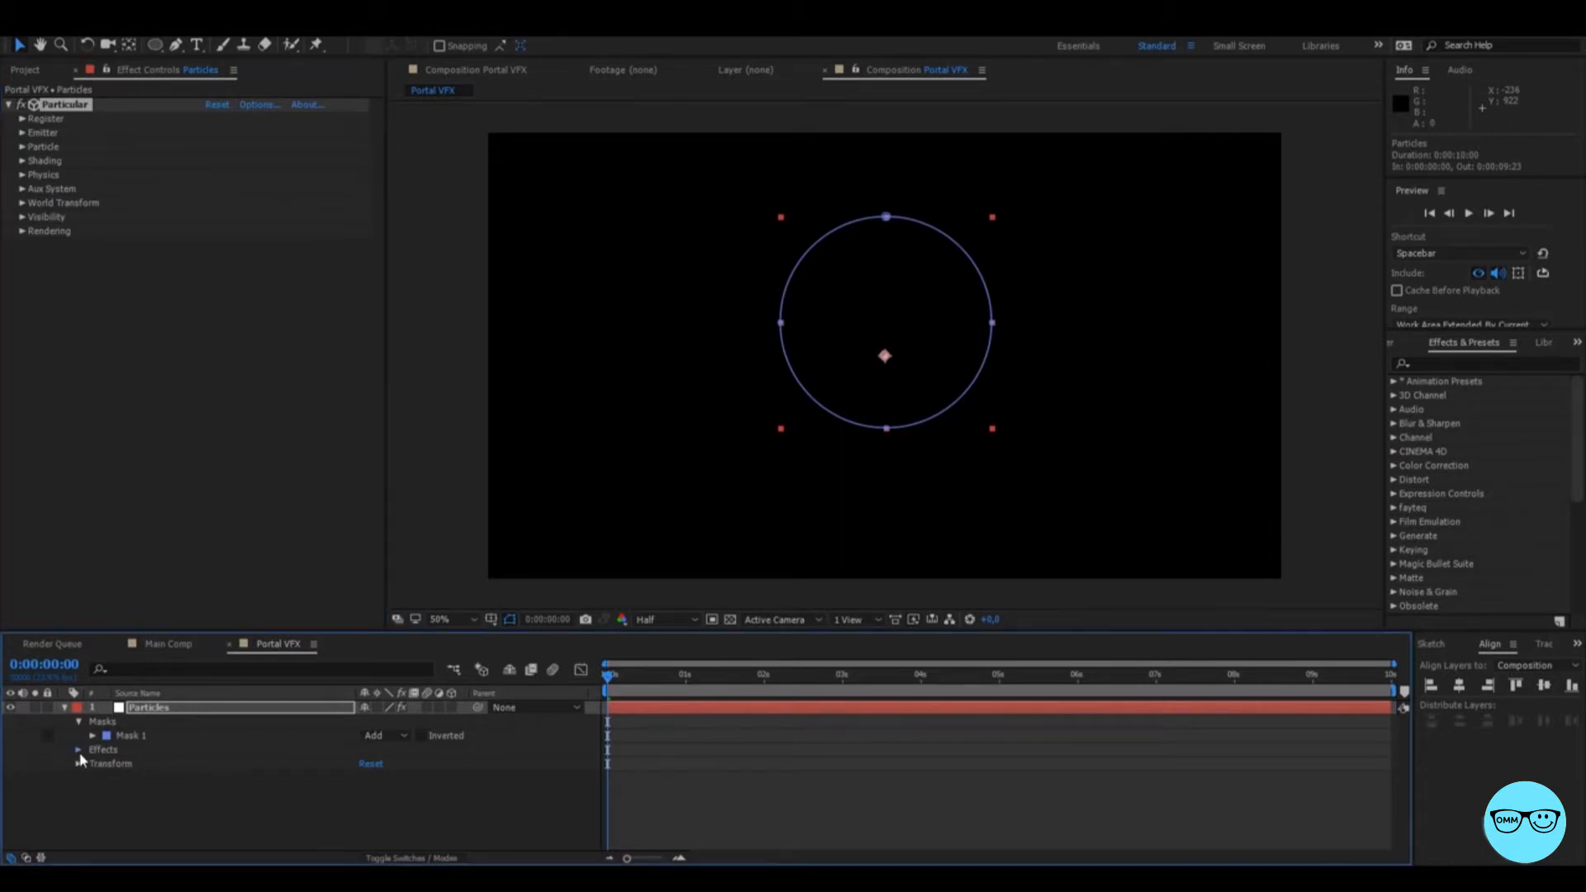
{"action": "left_click", "coordinate": [92, 765]}
{"action": "left_click", "coordinate": [106, 731]}
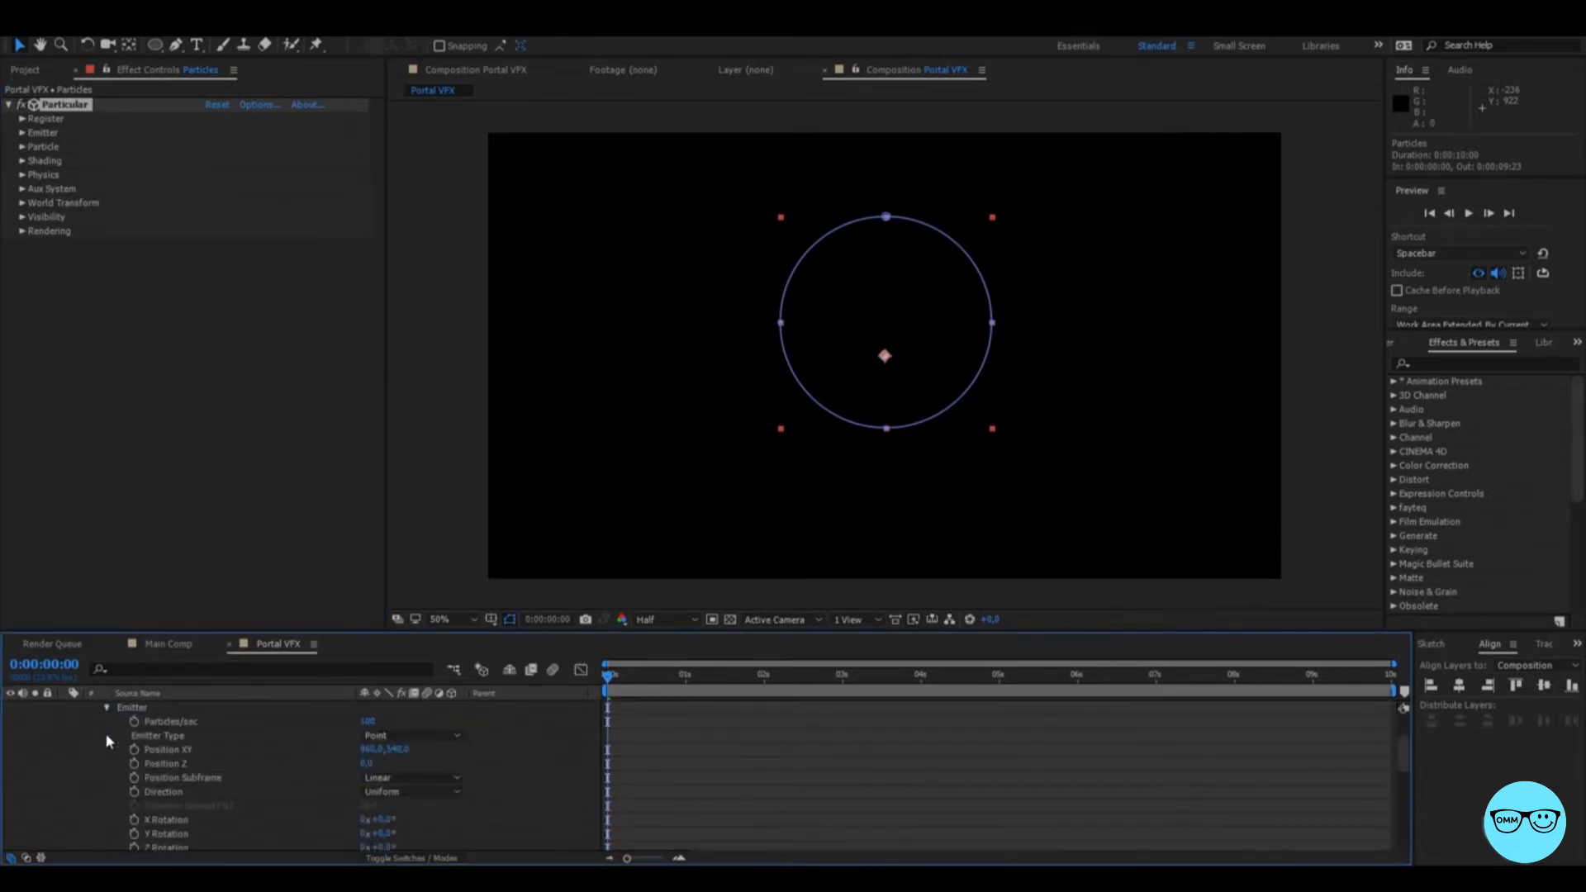
{"action": "left_click", "coordinate": [165, 751]}
{"action": "scroll", "coordinate": [178, 758], "scroll_direction": "up", "scroll_amount": 2}
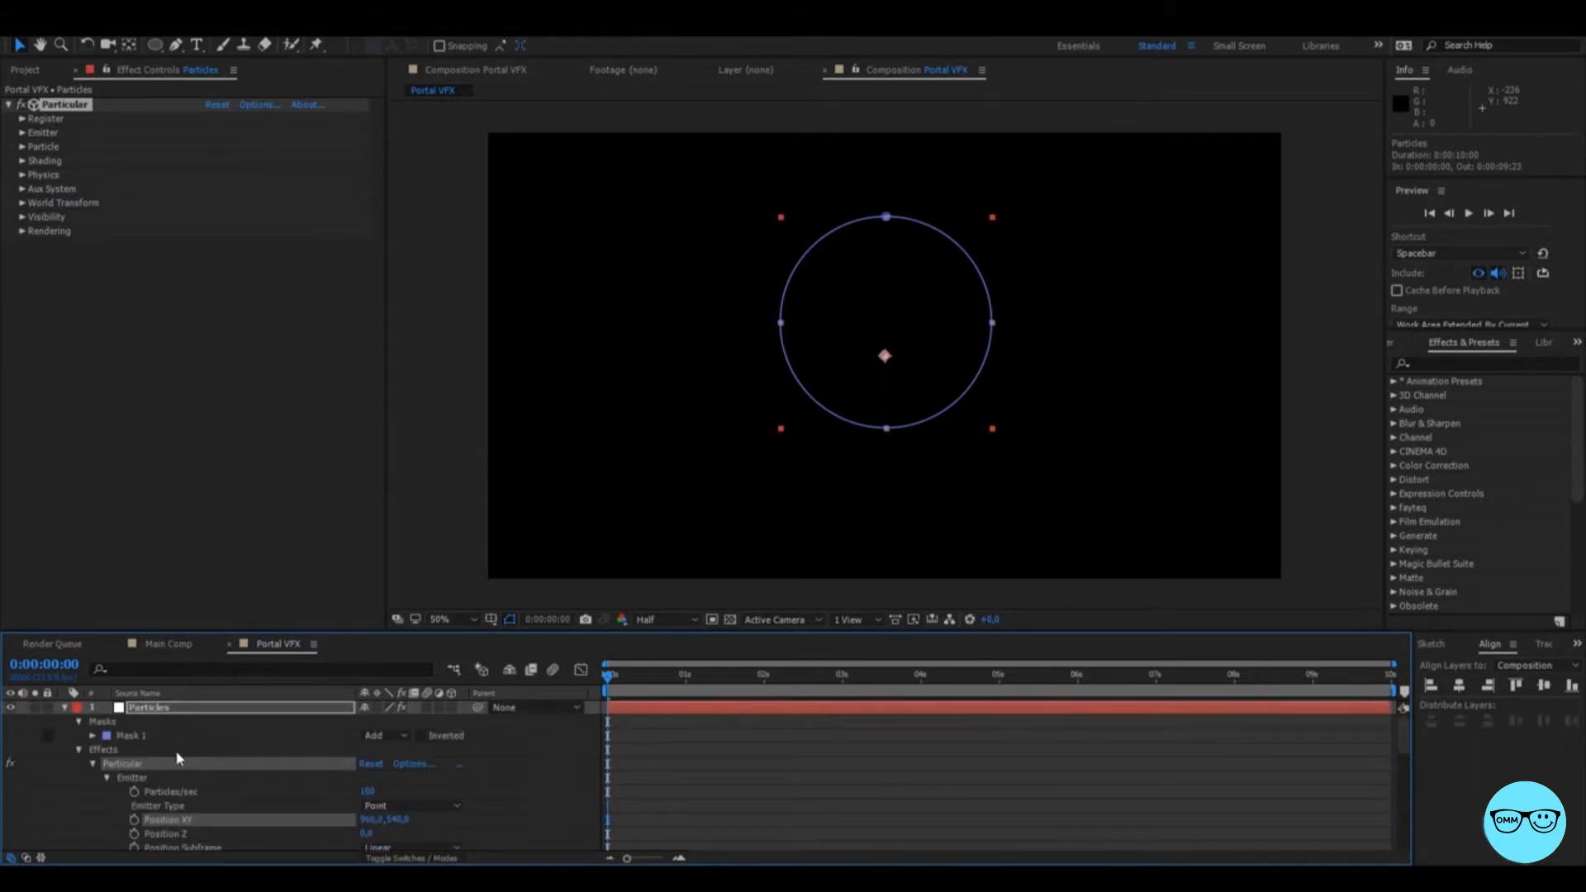
{"action": "left_click", "coordinate": [94, 736]}
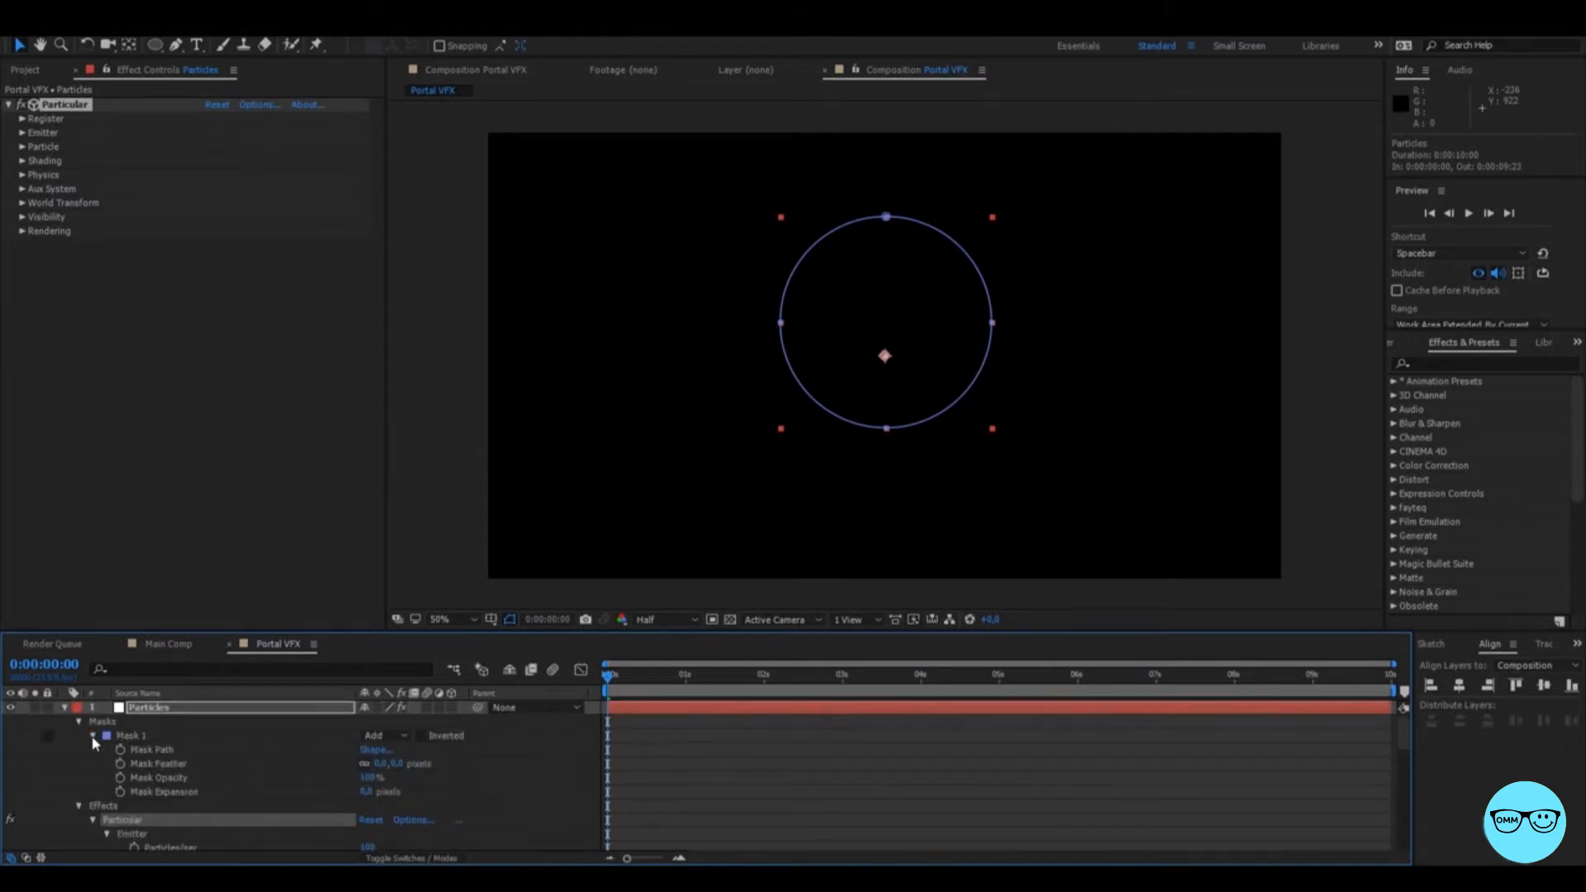
{"action": "left_click", "coordinate": [159, 752]}
{"action": "left_click", "coordinate": [45, 27]}
{"action": "left_click", "coordinate": [50, 120]}
Paste the mask path into Particular's emitter Position XY and scrub to 0:00:02:22 to check the particle motion.
{"action": "scroll", "coordinate": [178, 814], "scroll_direction": "down", "scroll_amount": 2}
{"action": "scroll", "coordinate": [178, 814], "scroll_direction": "down", "scroll_amount": 2}
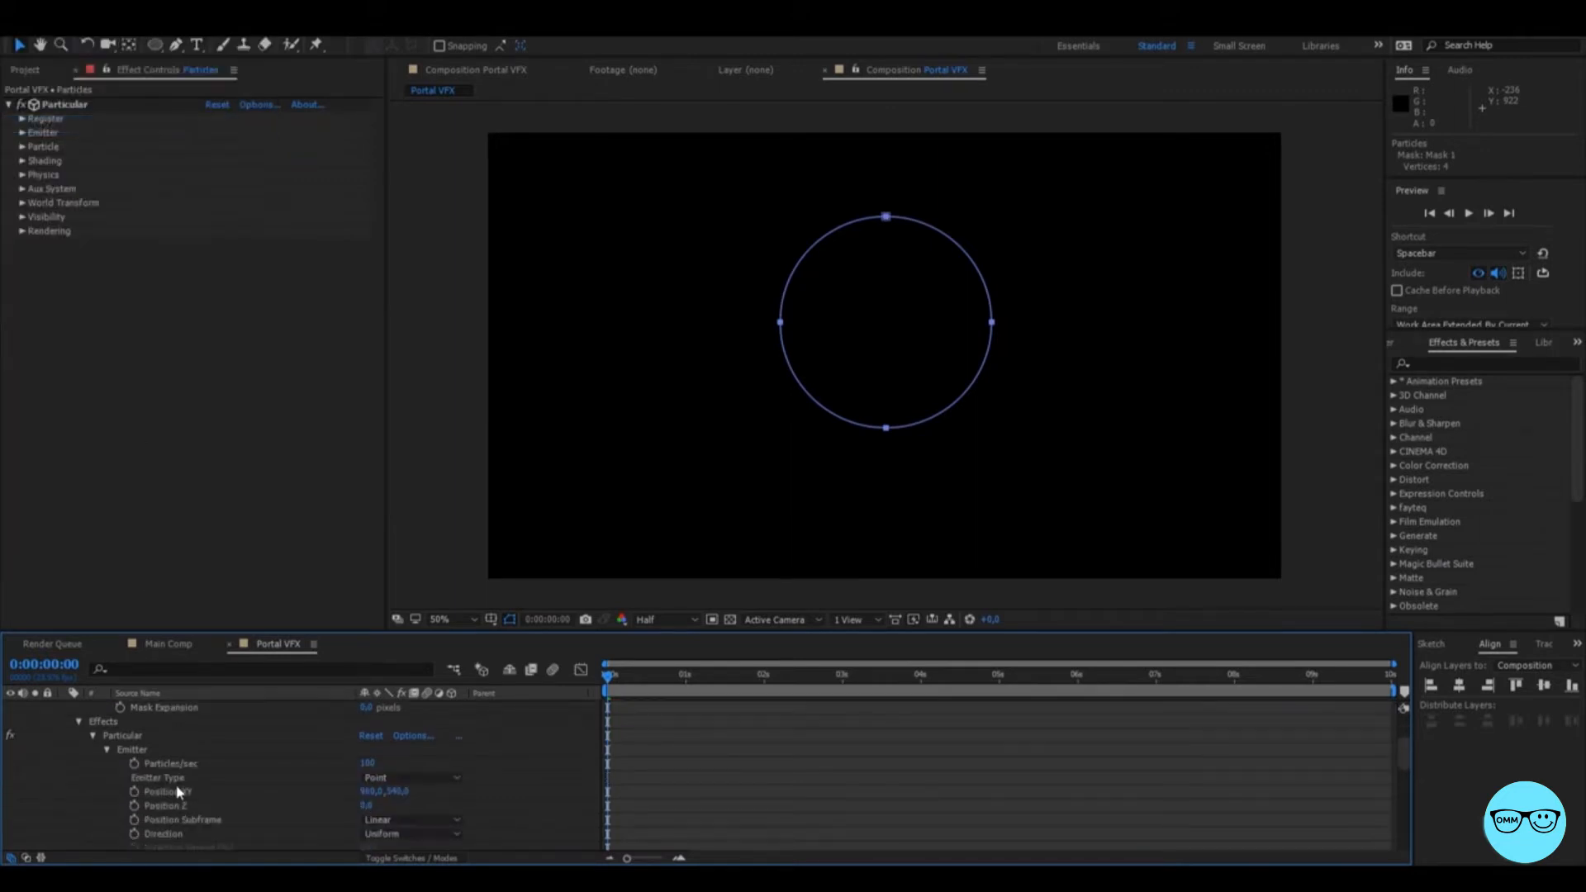
{"action": "left_click", "coordinate": [180, 794]}
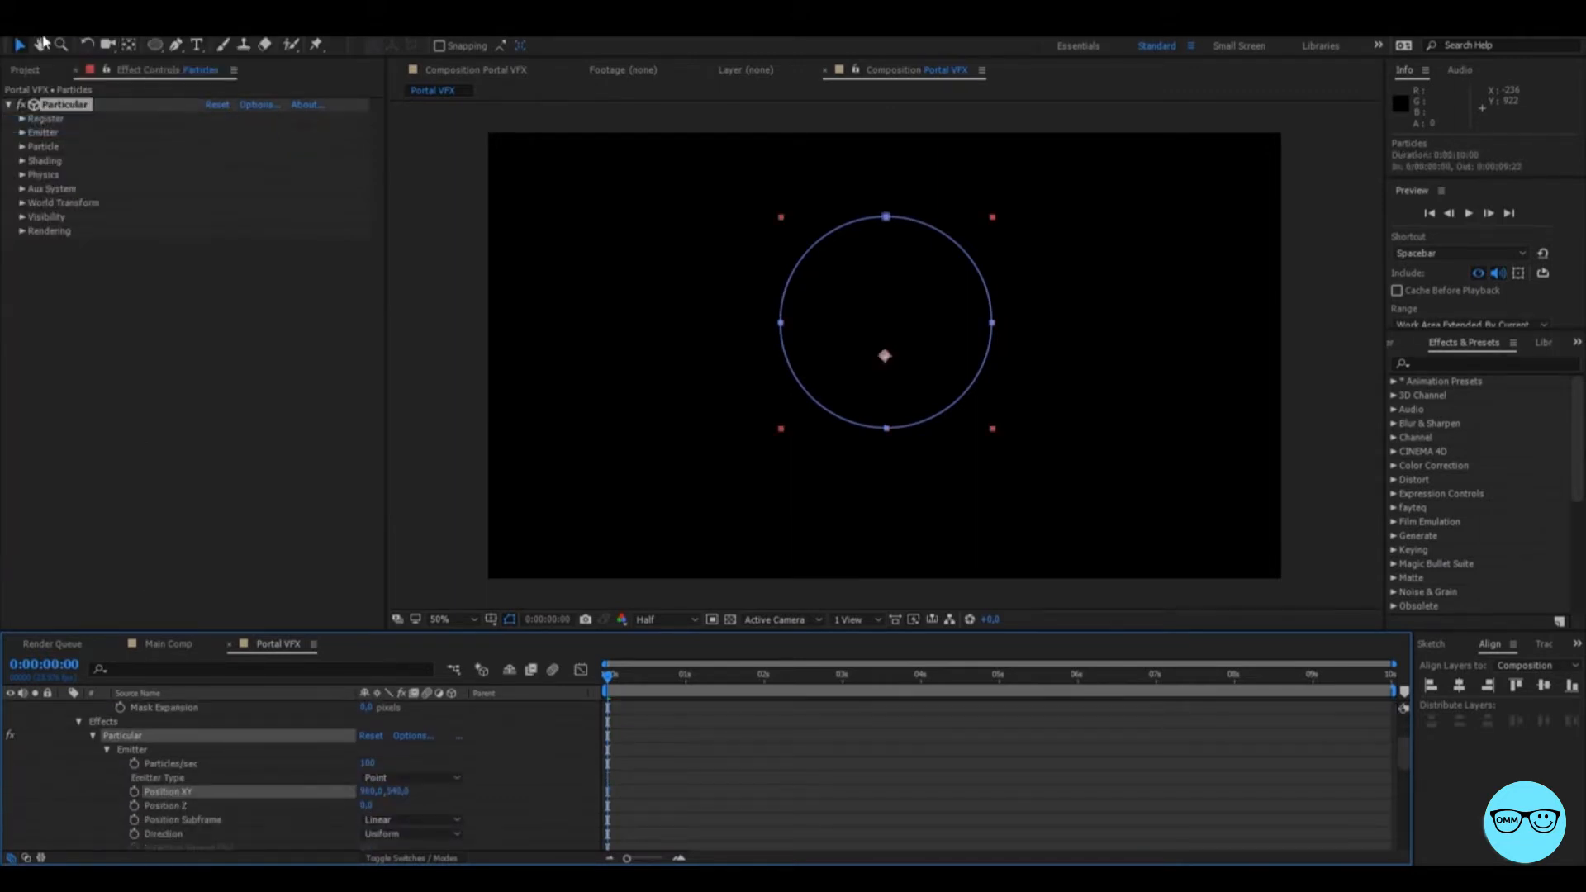
{"action": "left_click", "coordinate": [45, 26]}
{"action": "left_click", "coordinate": [49, 196]}
{"action": "left_click_drag", "start_coordinate": [613, 684], "coordinate": [836, 743]}
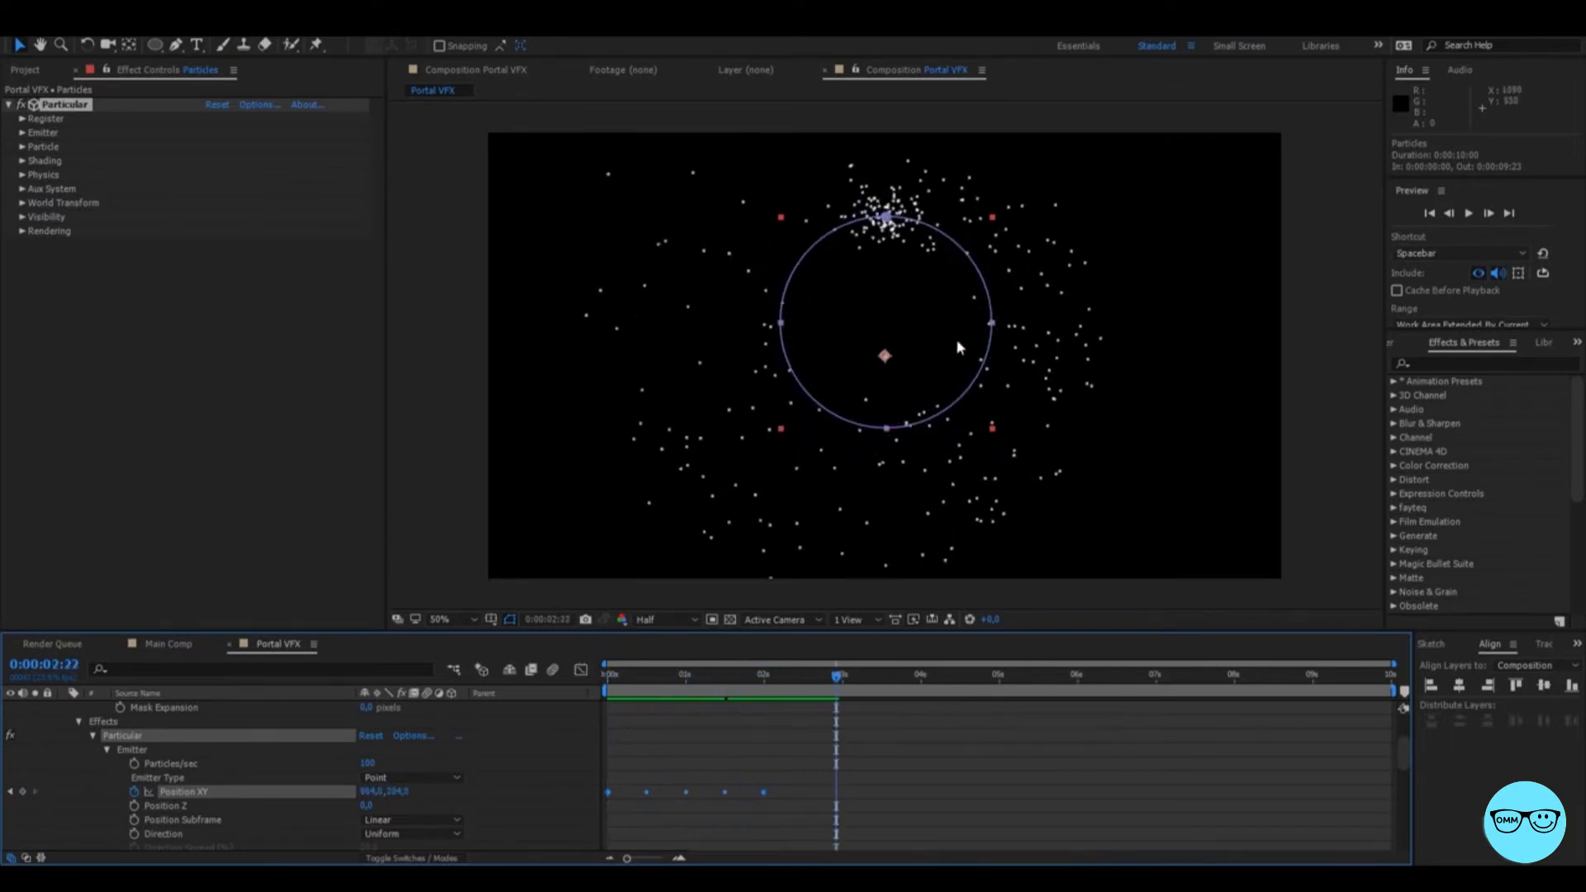
Add the expression loopOut(); to the emitter's Position XY and preview the repeating motion.
{"action": "left_click", "coordinate": [135, 794], "text": "alt"}
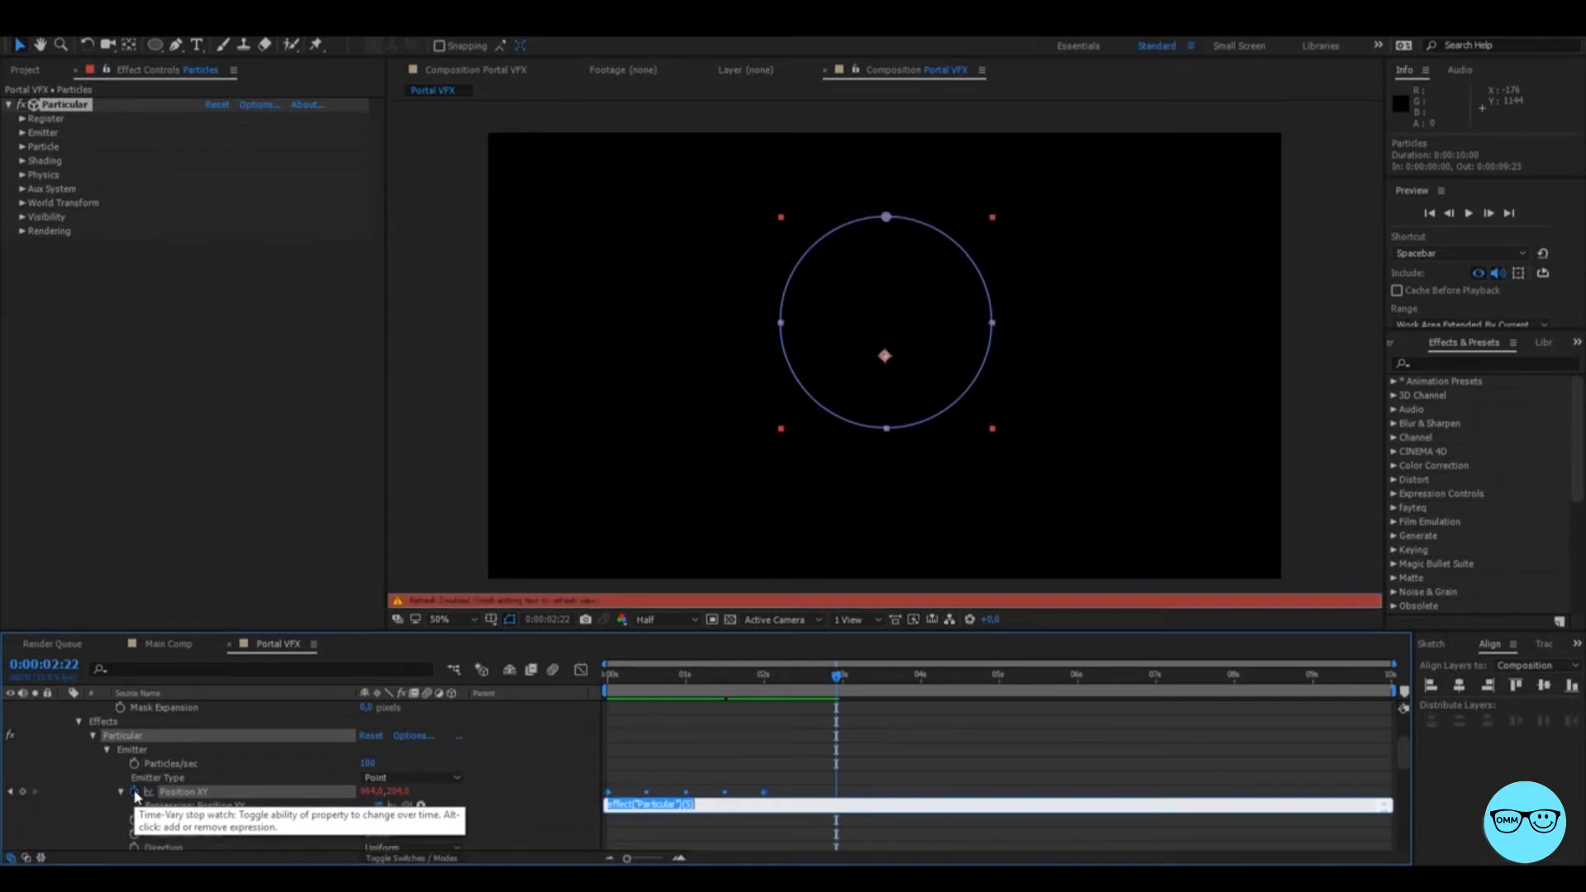
{"action": "type", "text": "loopOut();"}
{"action": "left_click", "coordinate": [662, 815]}
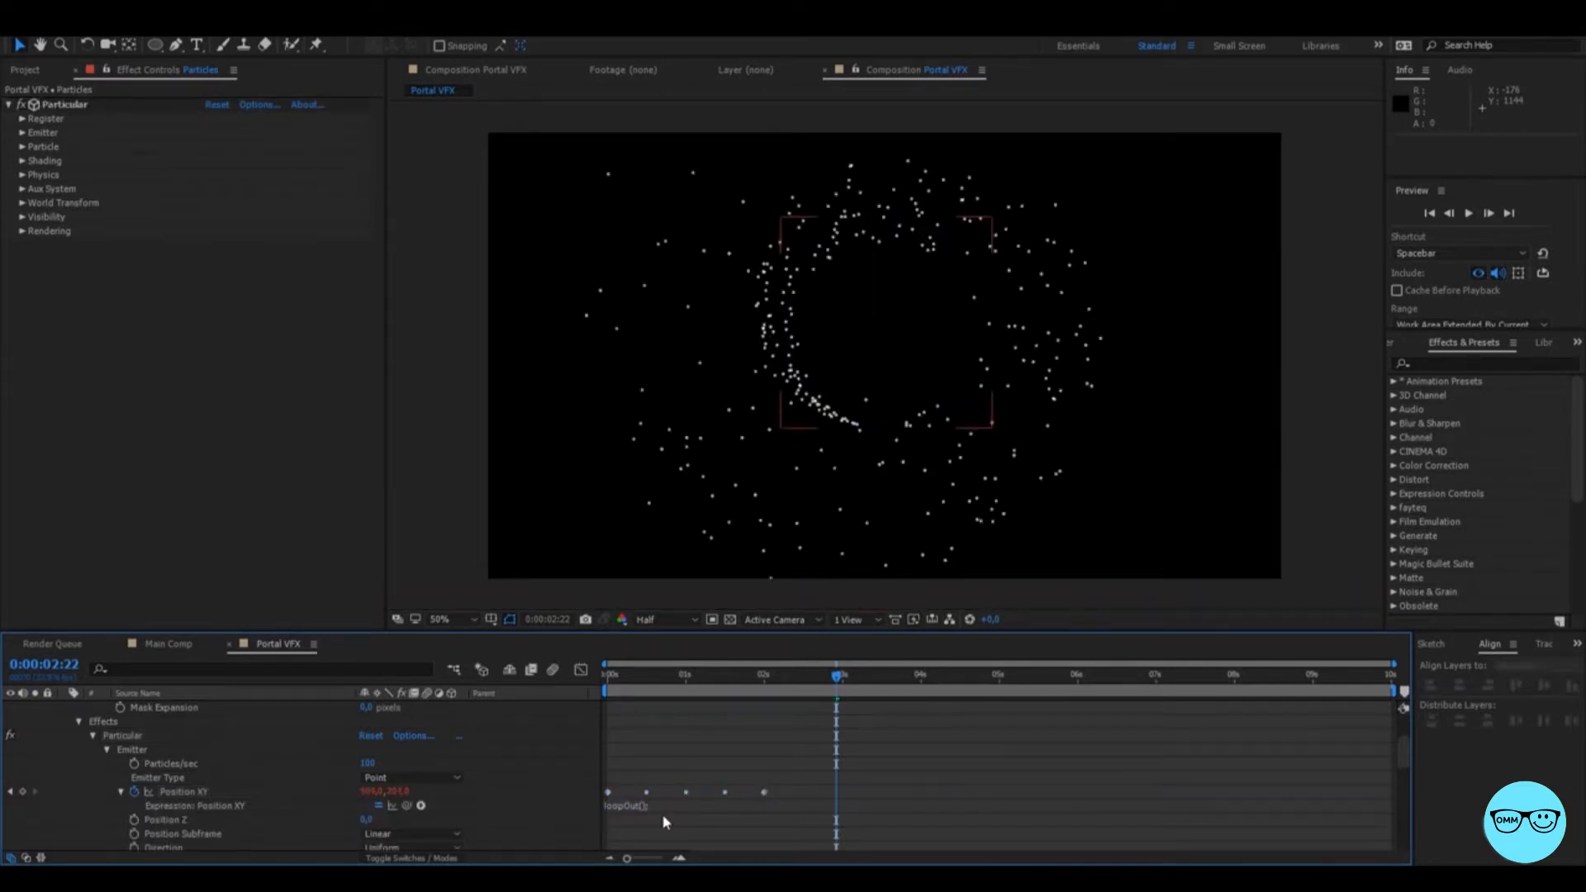
{"action": "key", "text": "space"}
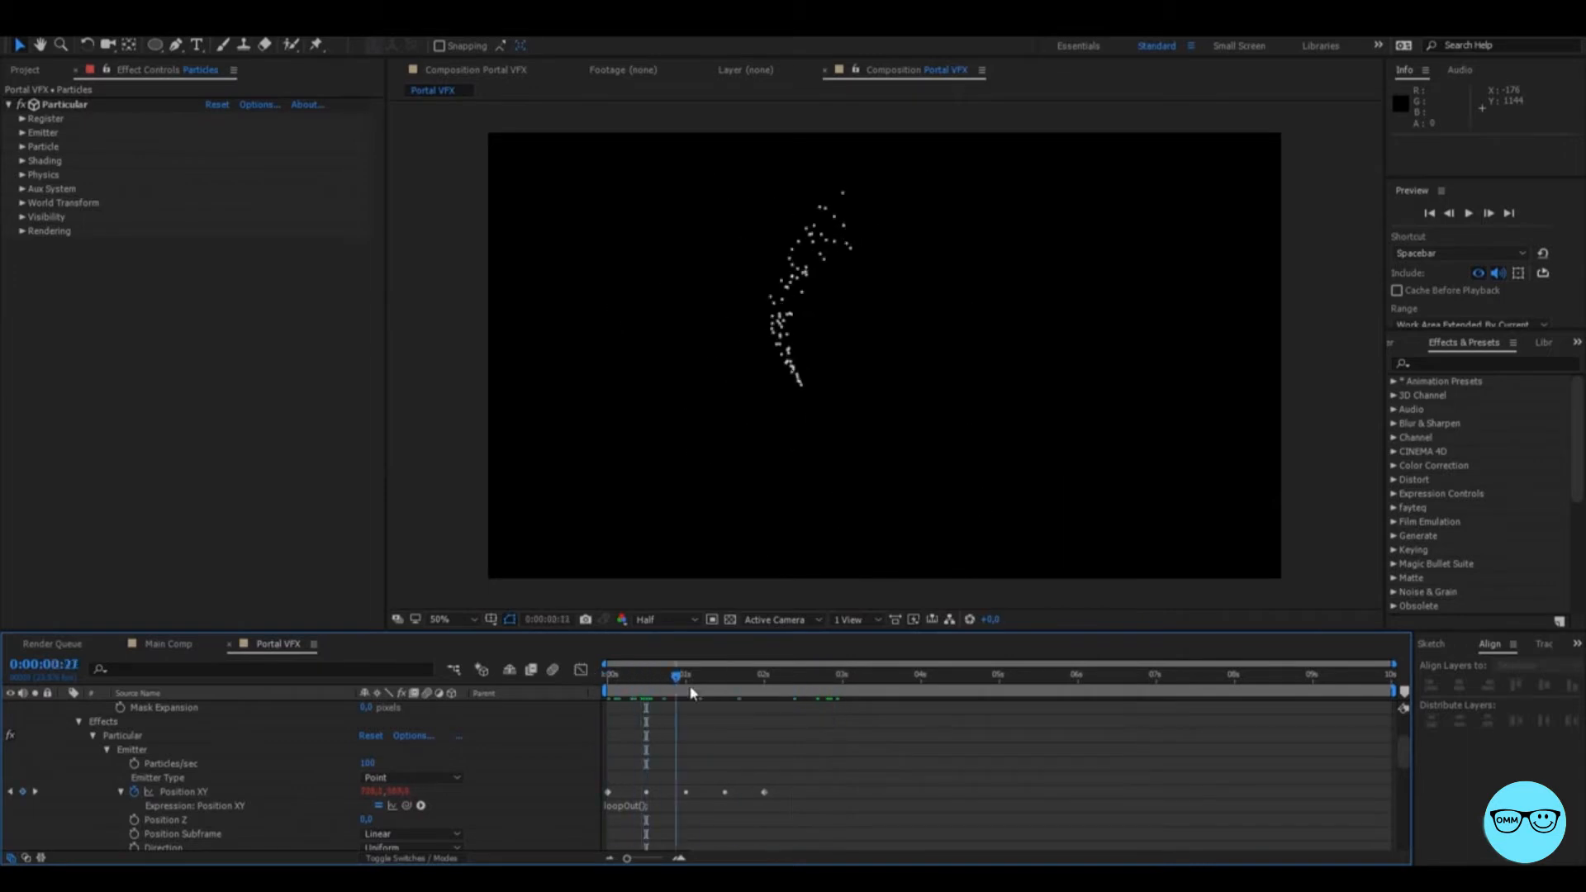
{"action": "left_click_drag", "start_coordinate": [797, 702], "coordinate": [1015, 756]}
{"action": "key", "text": "space"}
{"action": "left_click", "coordinate": [785, 684]}
{"action": "left_click_drag", "start_coordinate": [785, 684], "coordinate": [810, 684]}
Compress all Position XY keyframes proportionally into about the first 6 frames and preview the faster loop.
{"action": "left_click_drag", "start_coordinate": [867, 754], "coordinate": [591, 807]}
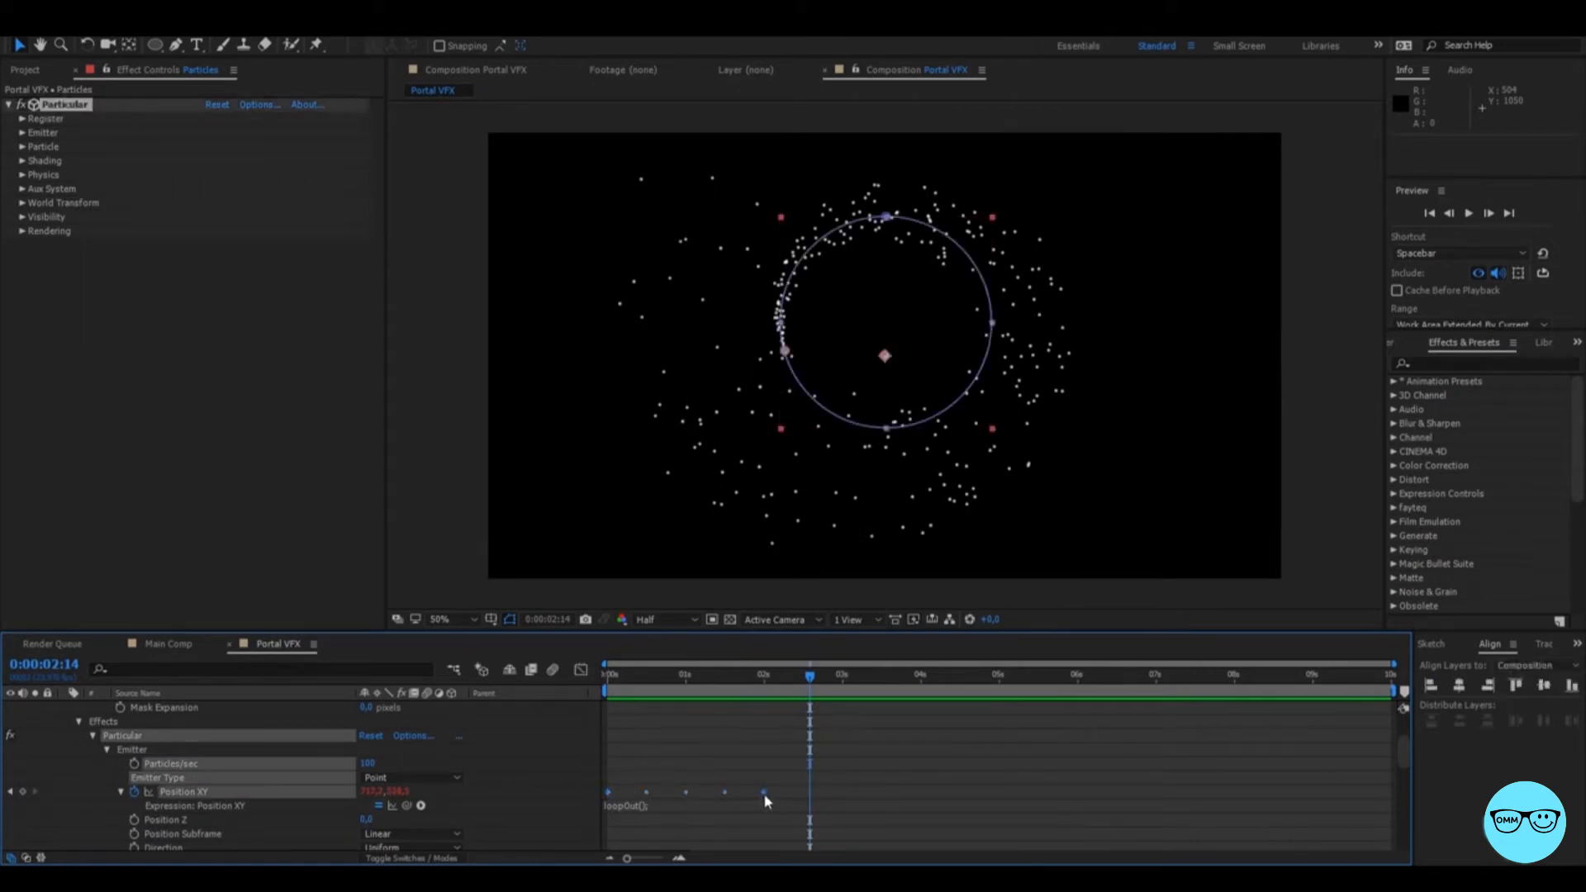
{"action": "left_click_drag", "start_coordinate": [764, 793], "coordinate": [636, 802]}
{"action": "key", "text": "space"}
{"action": "key", "text": "space"}
{"action": "key", "text": "space"}
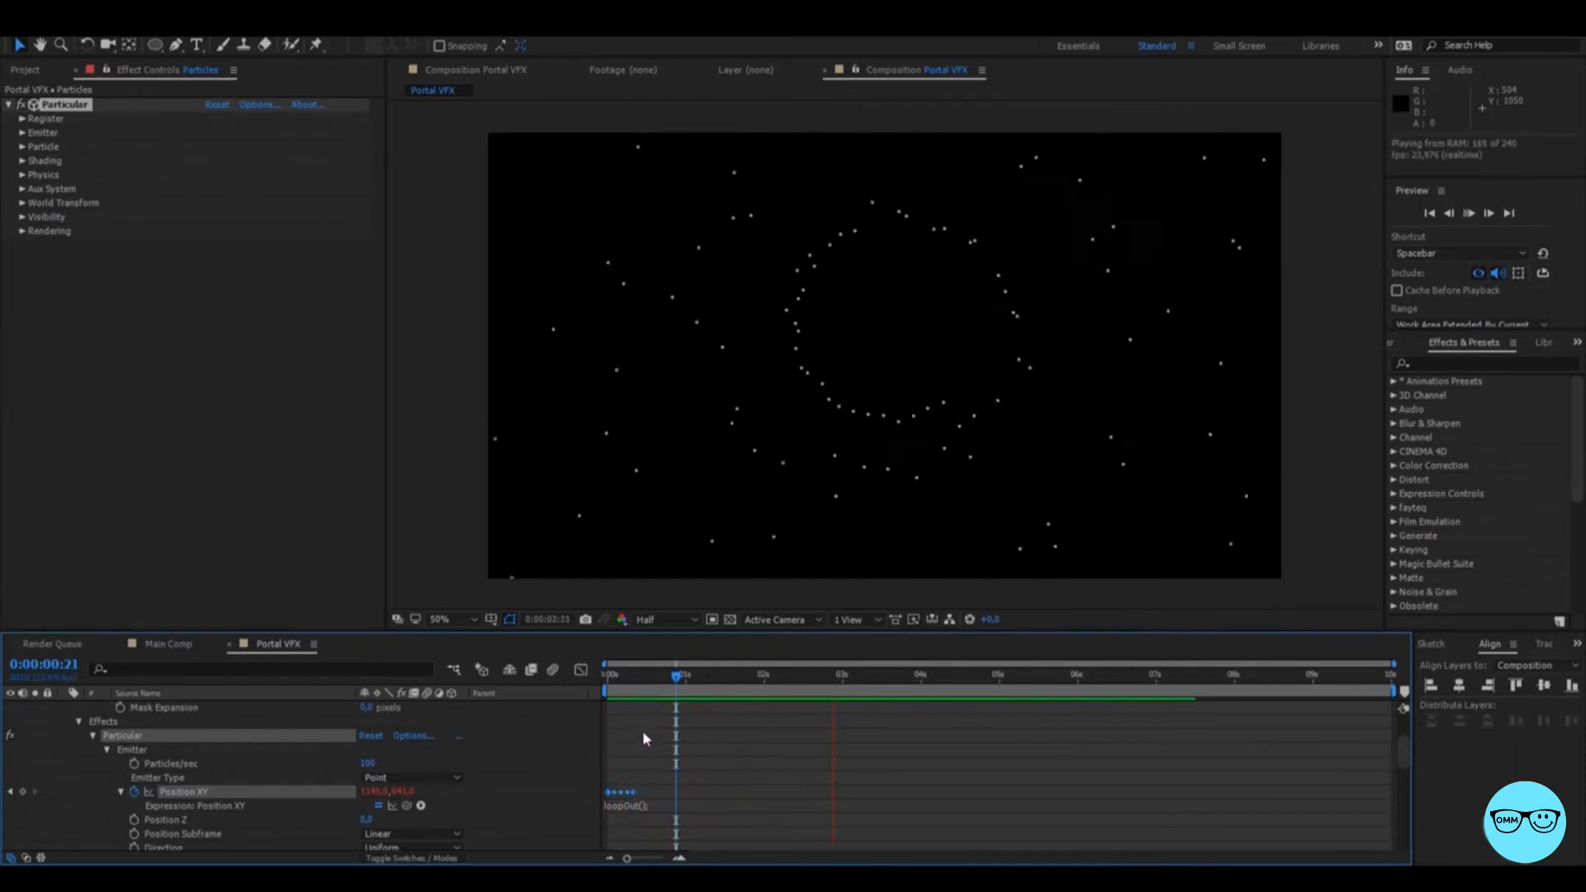
{"action": "key", "text": "space"}
{"action": "left_click_drag", "start_coordinate": [633, 792], "coordinate": [628, 795]}
{"action": "key", "text": "space"}
{"action": "left_click_drag", "start_coordinate": [653, 679], "coordinate": [631, 713]}
Set the emitter's Particles/sec to 440 and Position Subframe to 10x Linear.
{"action": "left_click", "coordinate": [22, 132]}
{"action": "left_click_drag", "start_coordinate": [213, 146], "coordinate": [243, 147]}
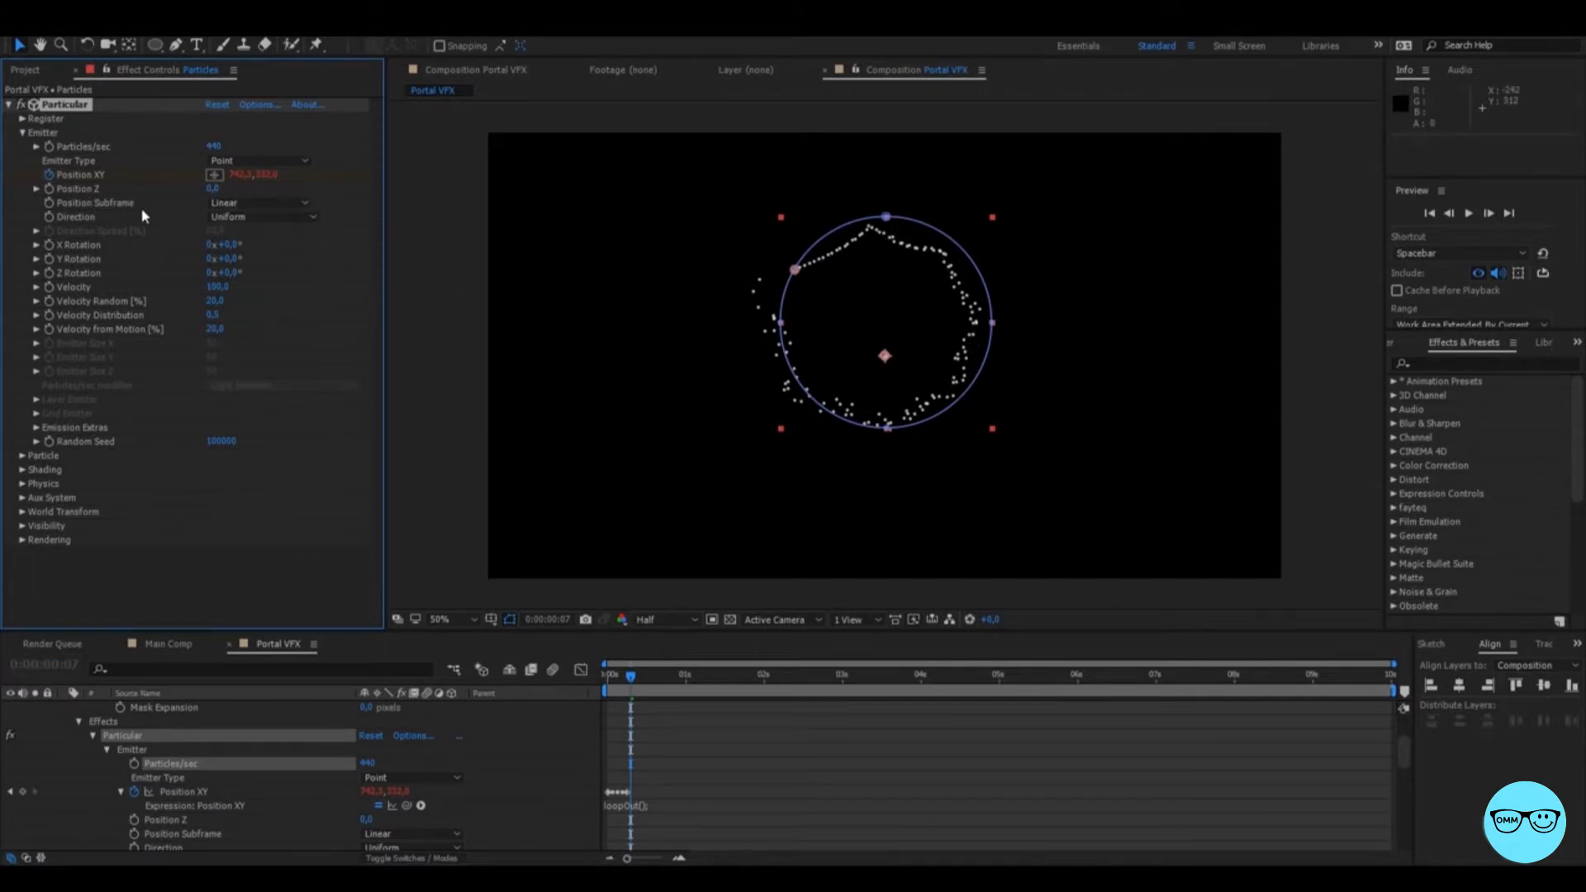
{"action": "left_click", "coordinate": [259, 207]}
{"action": "left_click", "coordinate": [255, 244]}
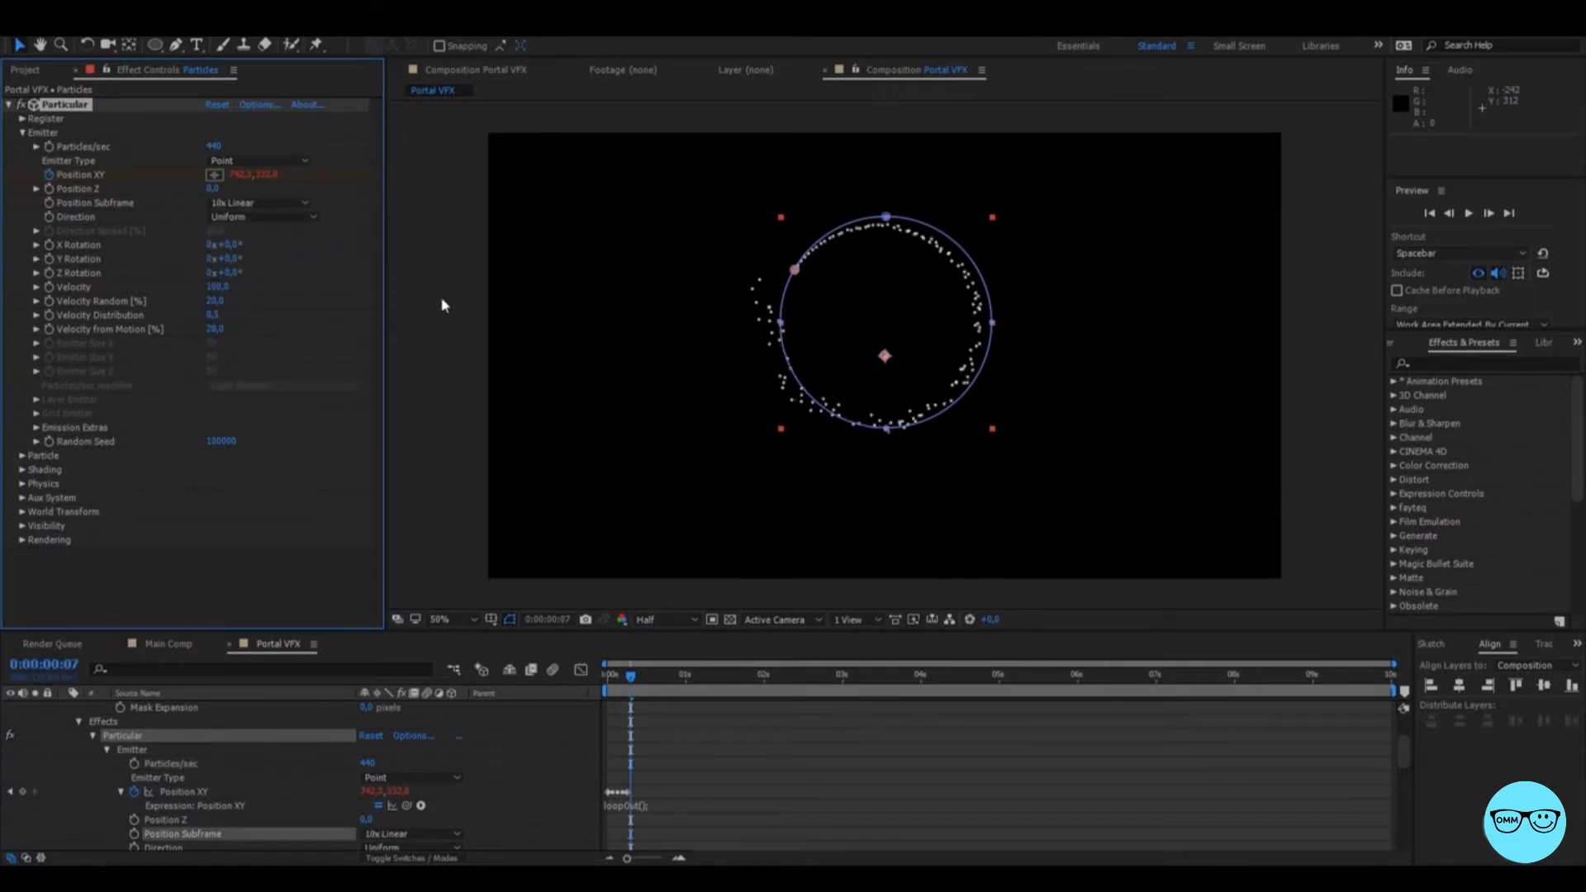
Try squeezing the Position XY keyframes closer together, undo that, and preview the loop on a magnified timeline.
{"action": "left_click_drag", "start_coordinate": [656, 772], "coordinate": [615, 791]}
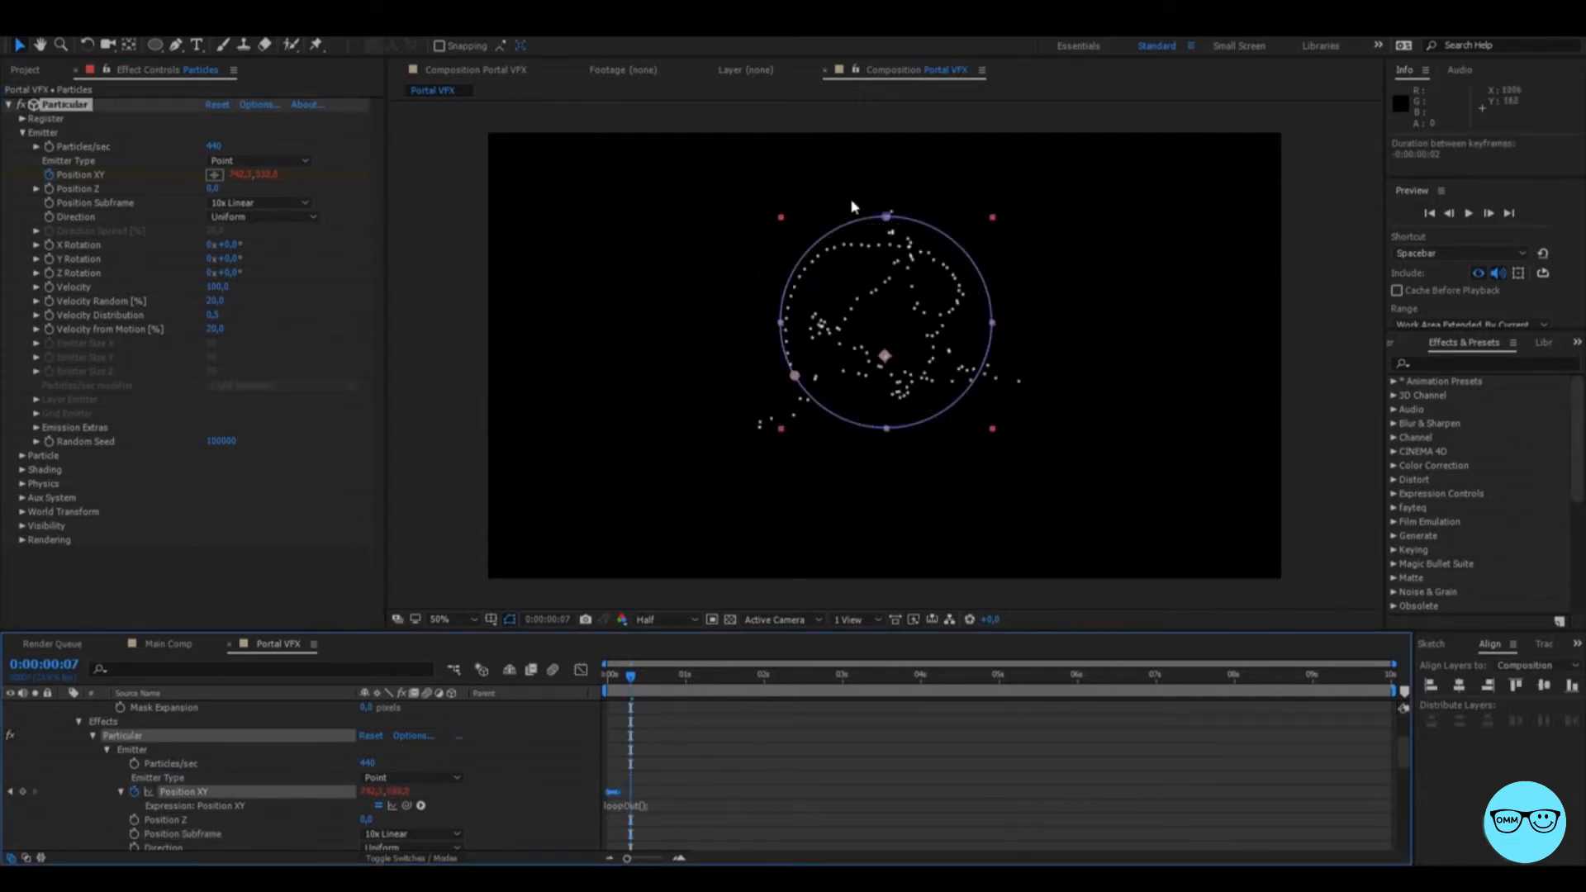
{"action": "key", "text": "ctrl+z"}
{"action": "left_click", "coordinate": [676, 859]}
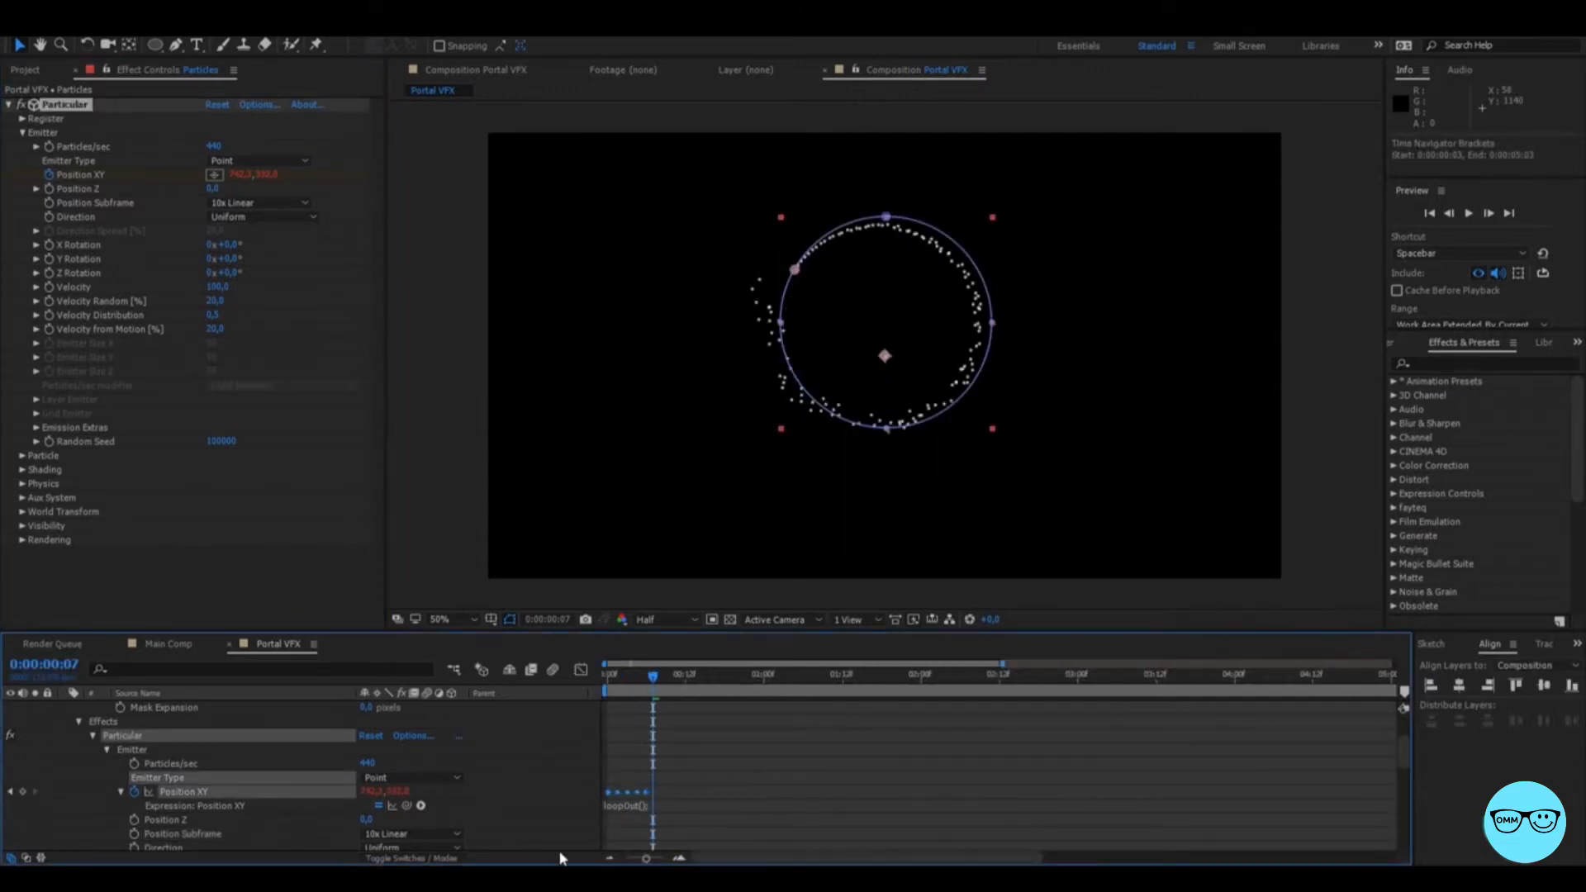
{"action": "key", "text": "space"}
{"action": "key", "text": "space"}
{"action": "left_click_drag", "start_coordinate": [655, 684], "coordinate": [575, 685]}
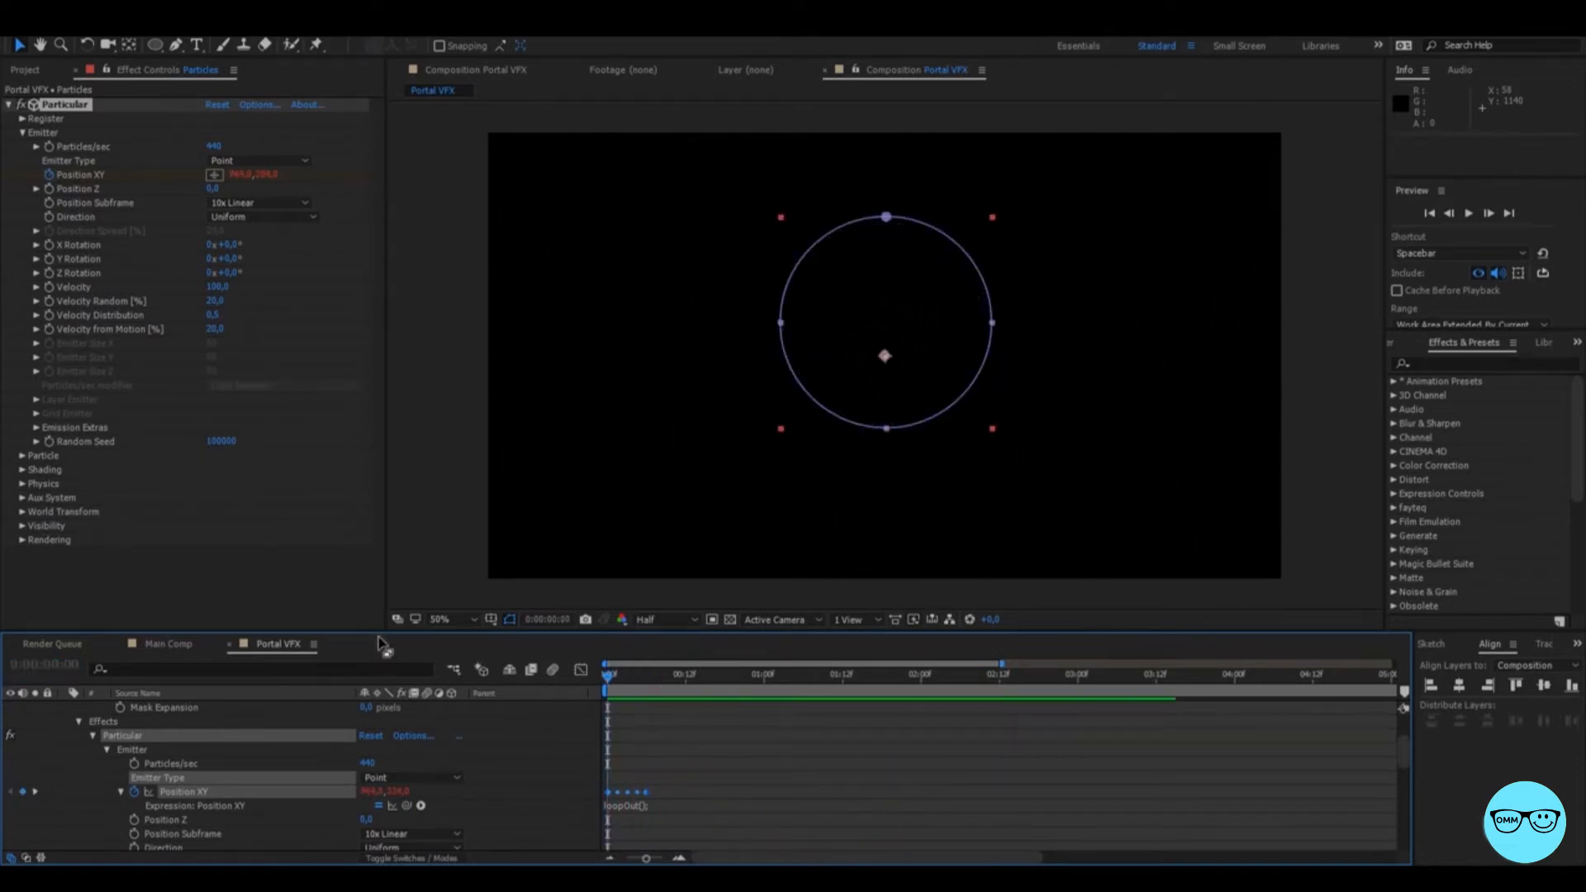
Set the emitter's Particles/sec to 50000 and its Emitter Type to Box.
{"action": "left_click", "coordinate": [214, 147]}
{"action": "type", "text": "50000"}
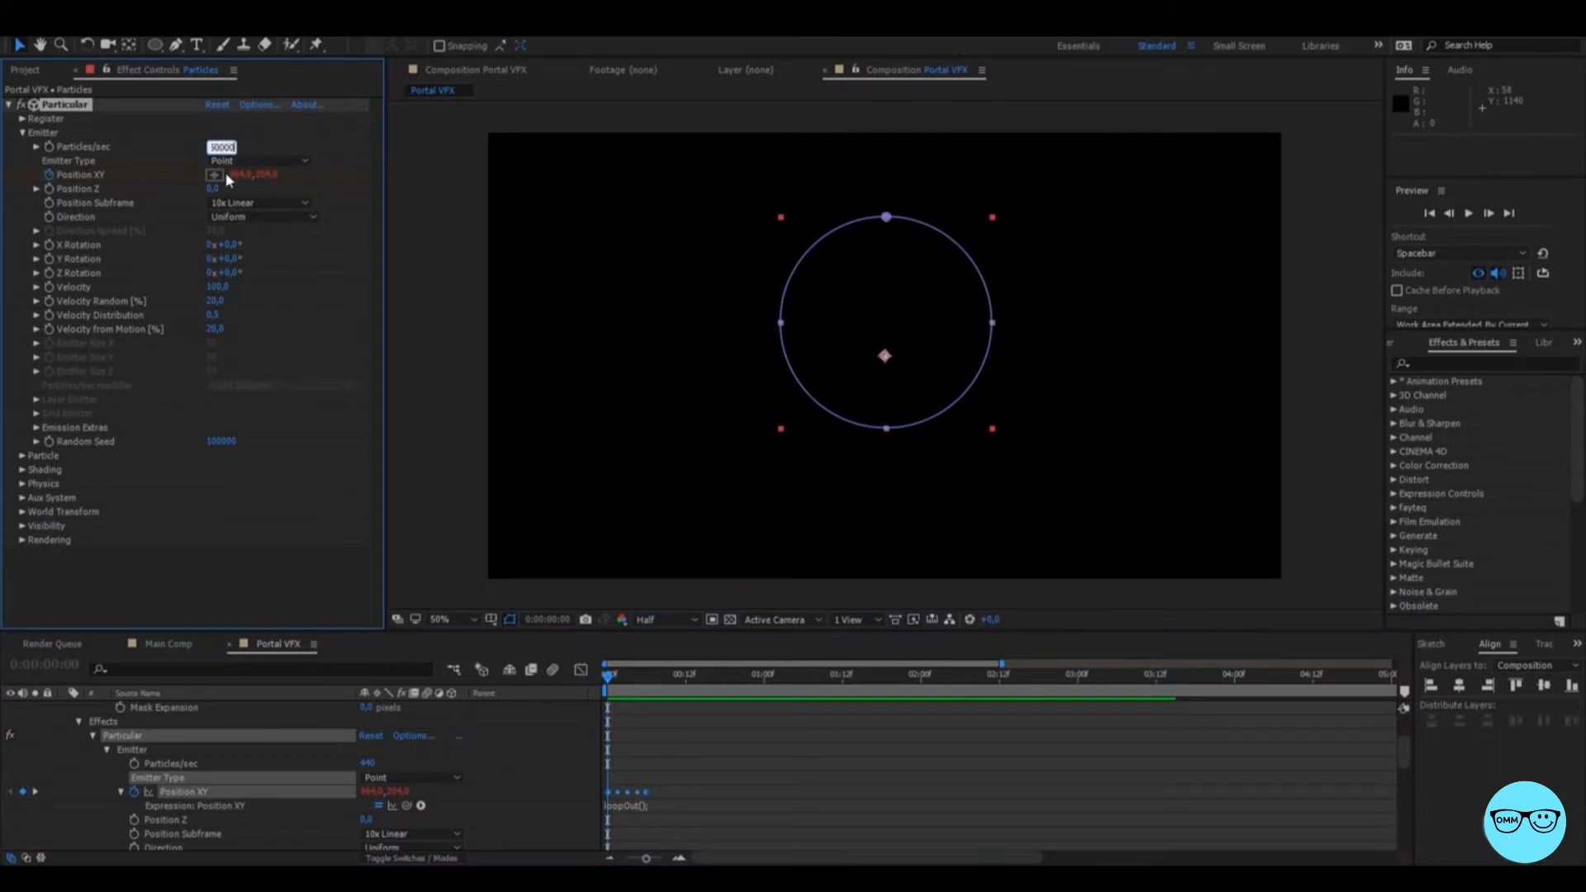
{"action": "left_click", "coordinate": [301, 147]}
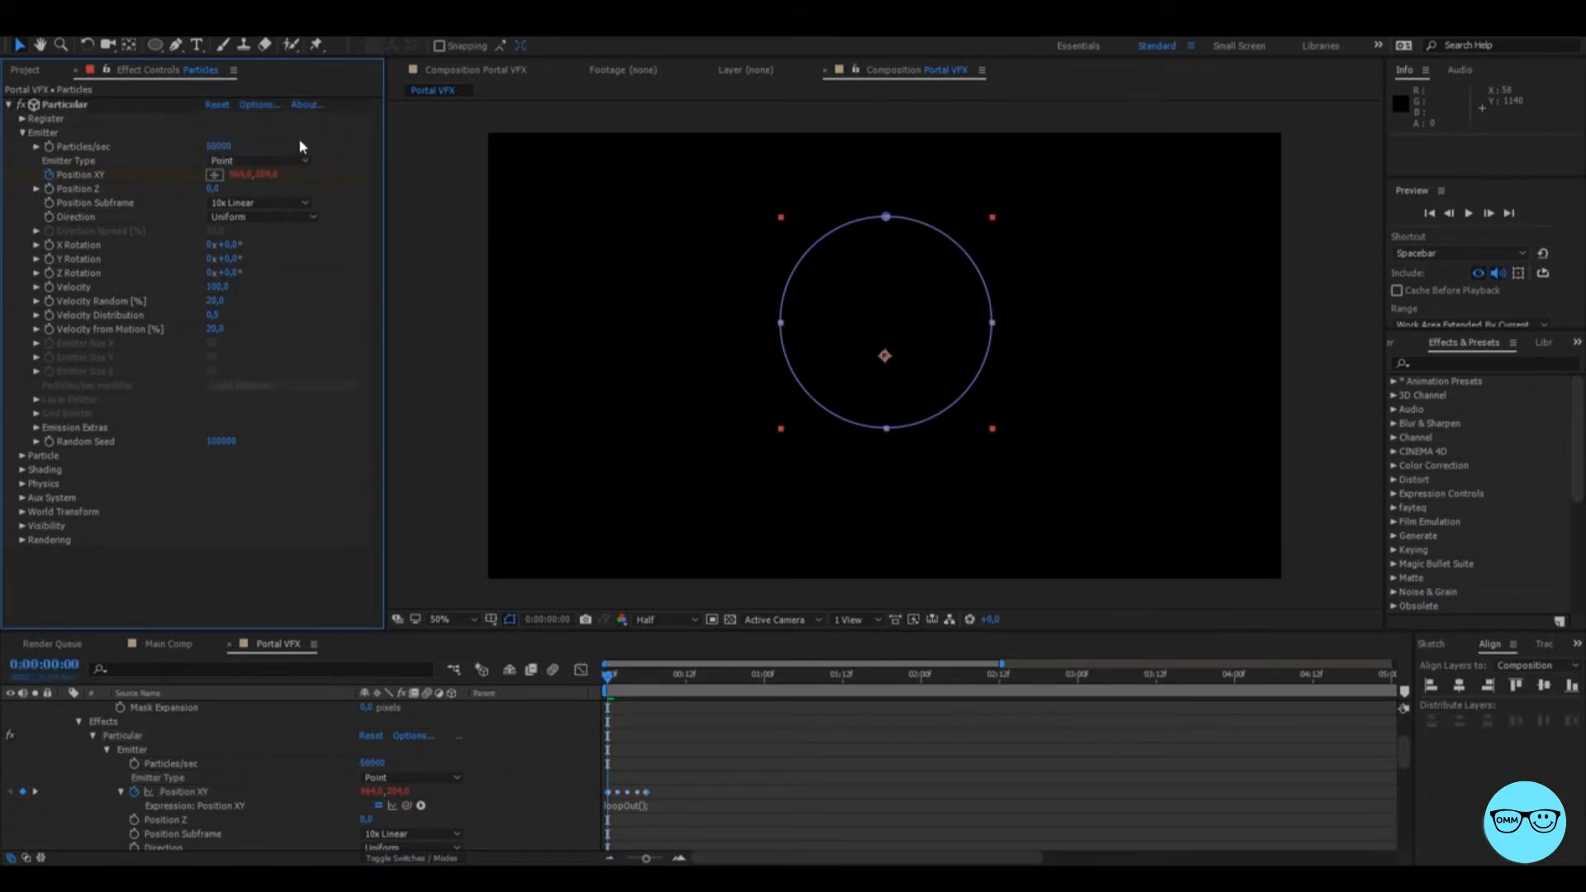
{"action": "left_click", "coordinate": [272, 159]}
{"action": "left_click", "coordinate": [241, 199]}
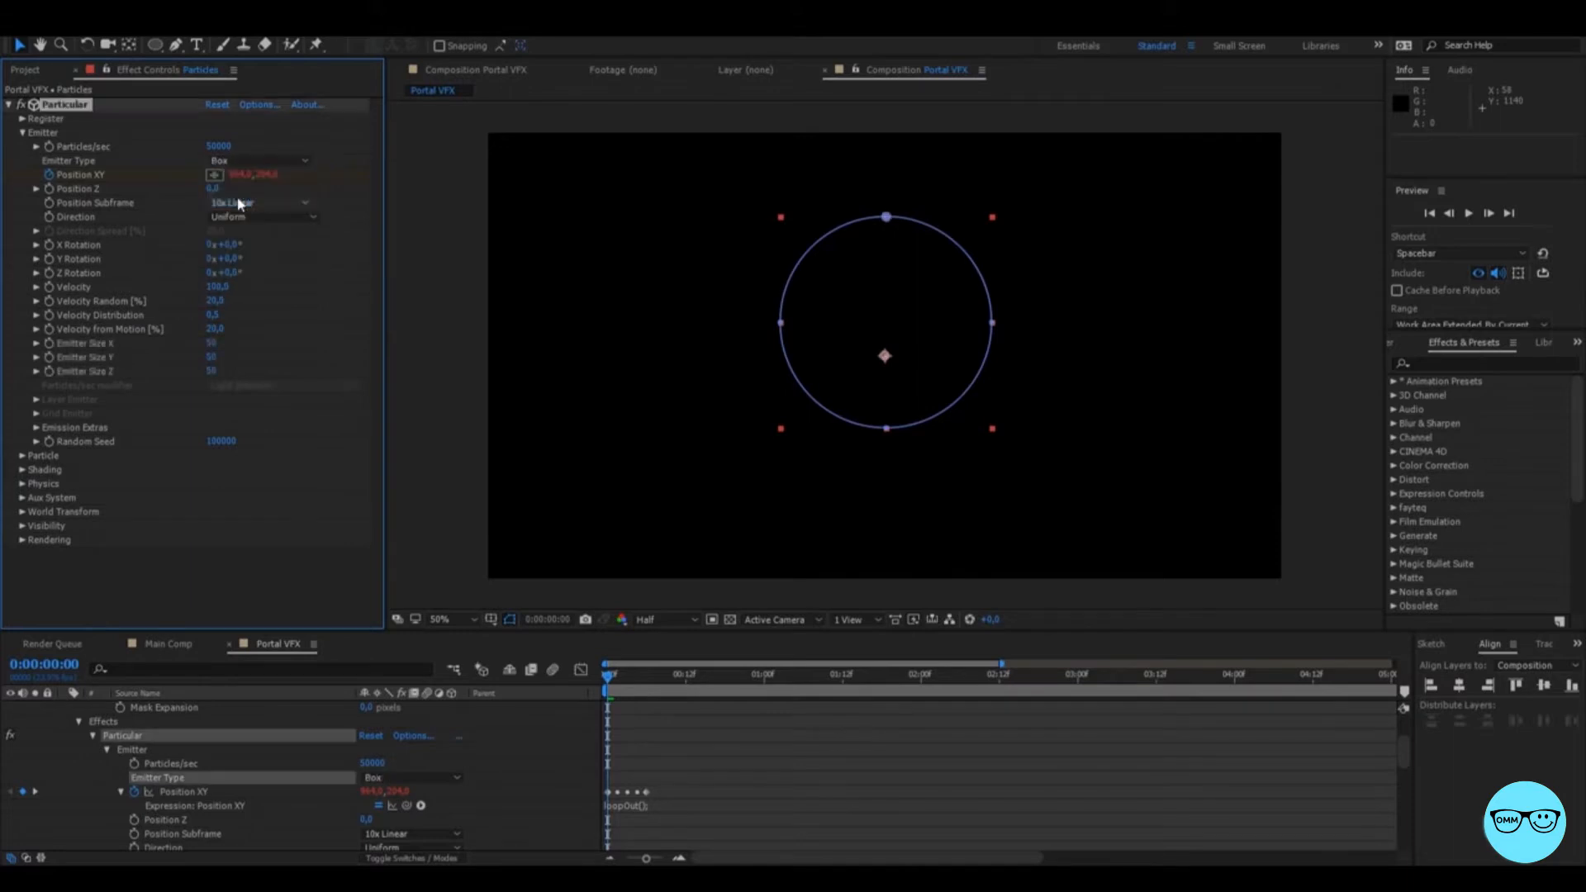
Set the emitter's Direction to Directional, Velocity to -250 and Velocity Random to 100%.
{"action": "left_click", "coordinate": [248, 216]}
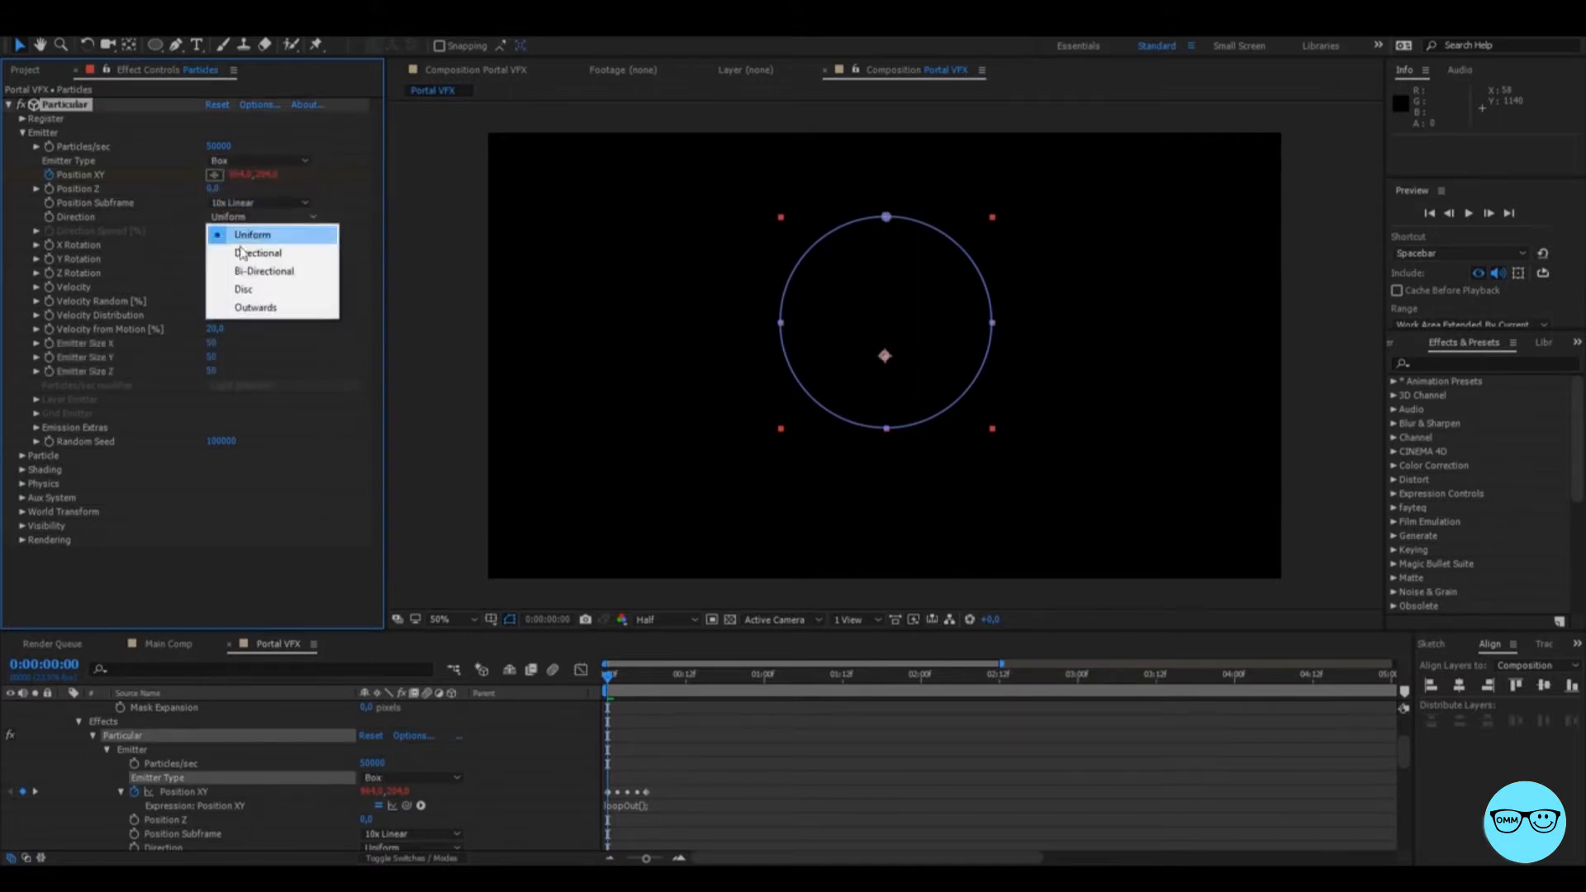
{"action": "left_click", "coordinate": [245, 256]}
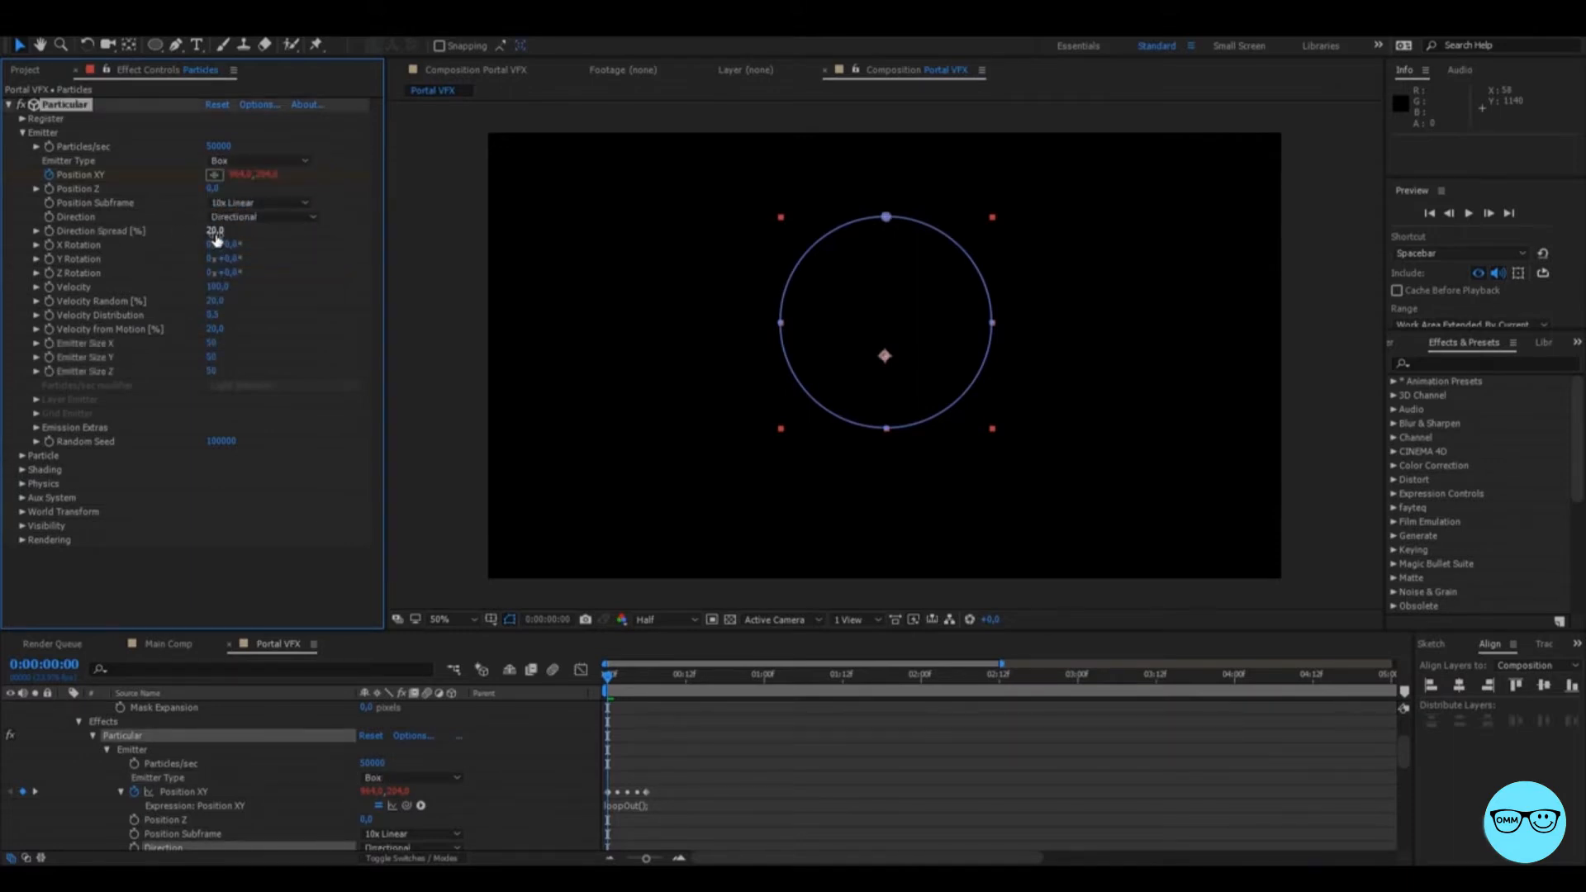
{"action": "left_click", "coordinate": [217, 286]}
{"action": "type", "text": "-250"}
{"action": "left_click", "coordinate": [301, 294]}
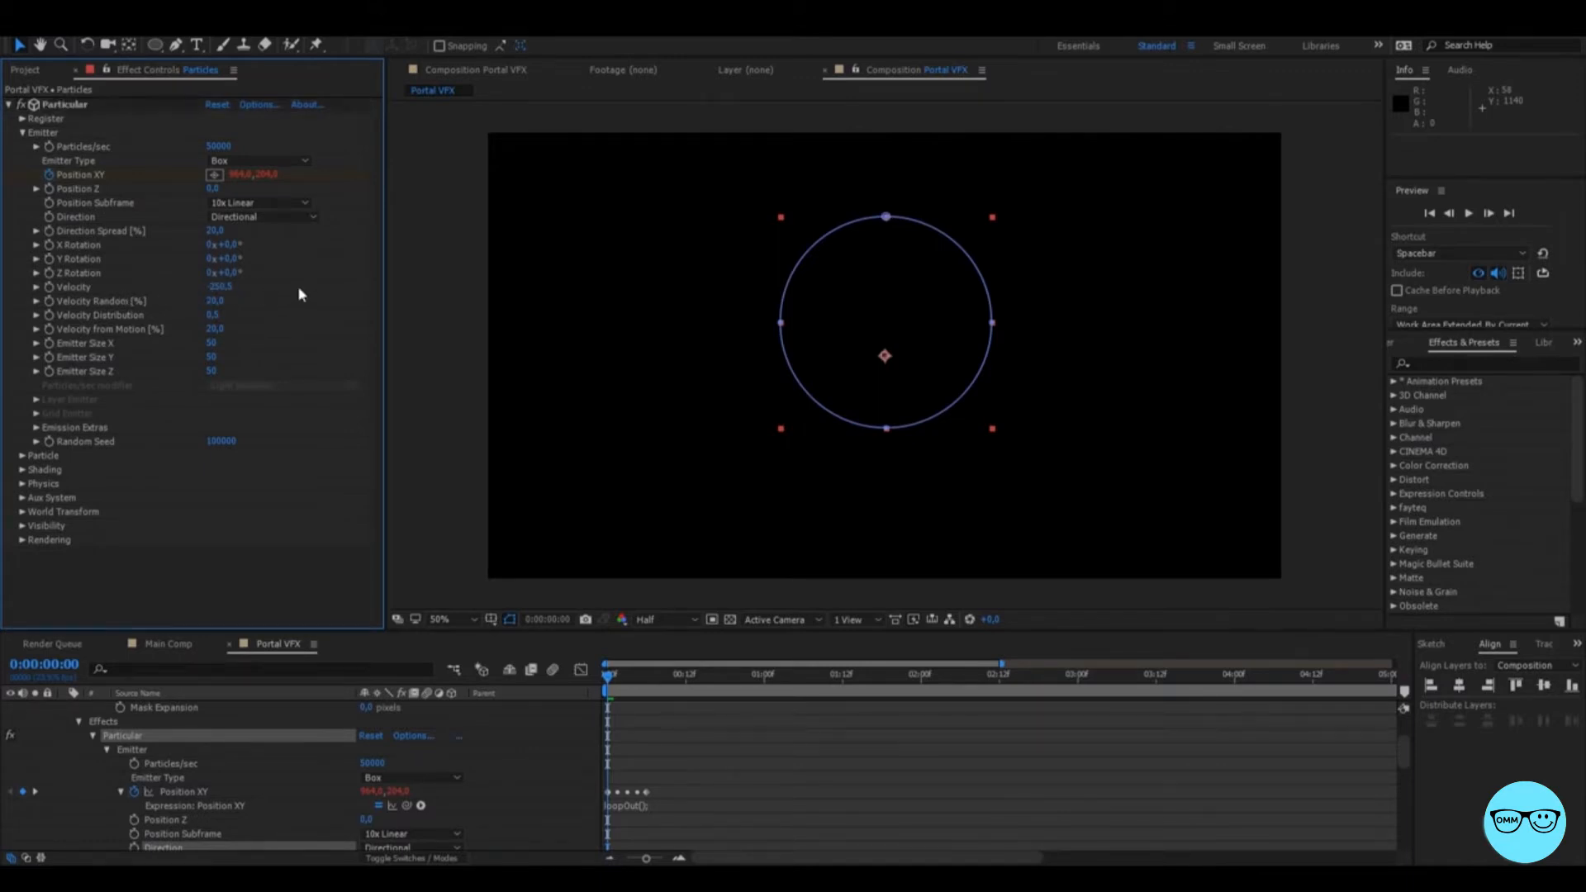
{"action": "left_click", "coordinate": [217, 302]}
{"action": "type", "text": "150"}
{"action": "key", "text": "Return"}
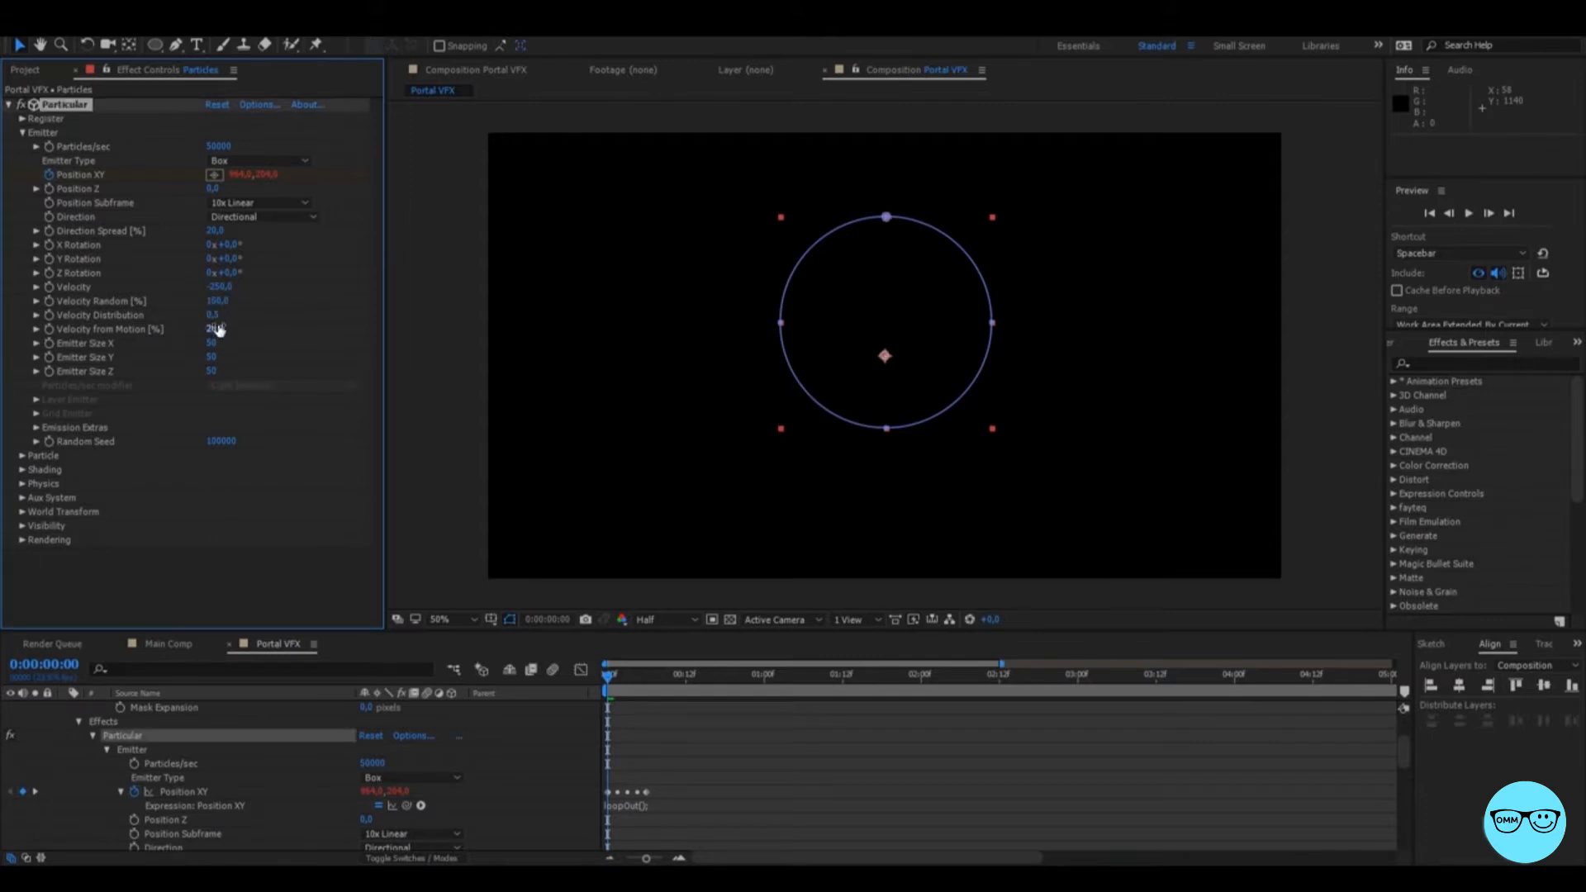
Set the emitter's Velocity Distribution and Velocity from Motion to 0.
{"action": "left_click", "coordinate": [213, 315]}
{"action": "type", "text": "0"}
{"action": "key", "text": "Return"}
{"action": "left_click", "coordinate": [213, 329]}
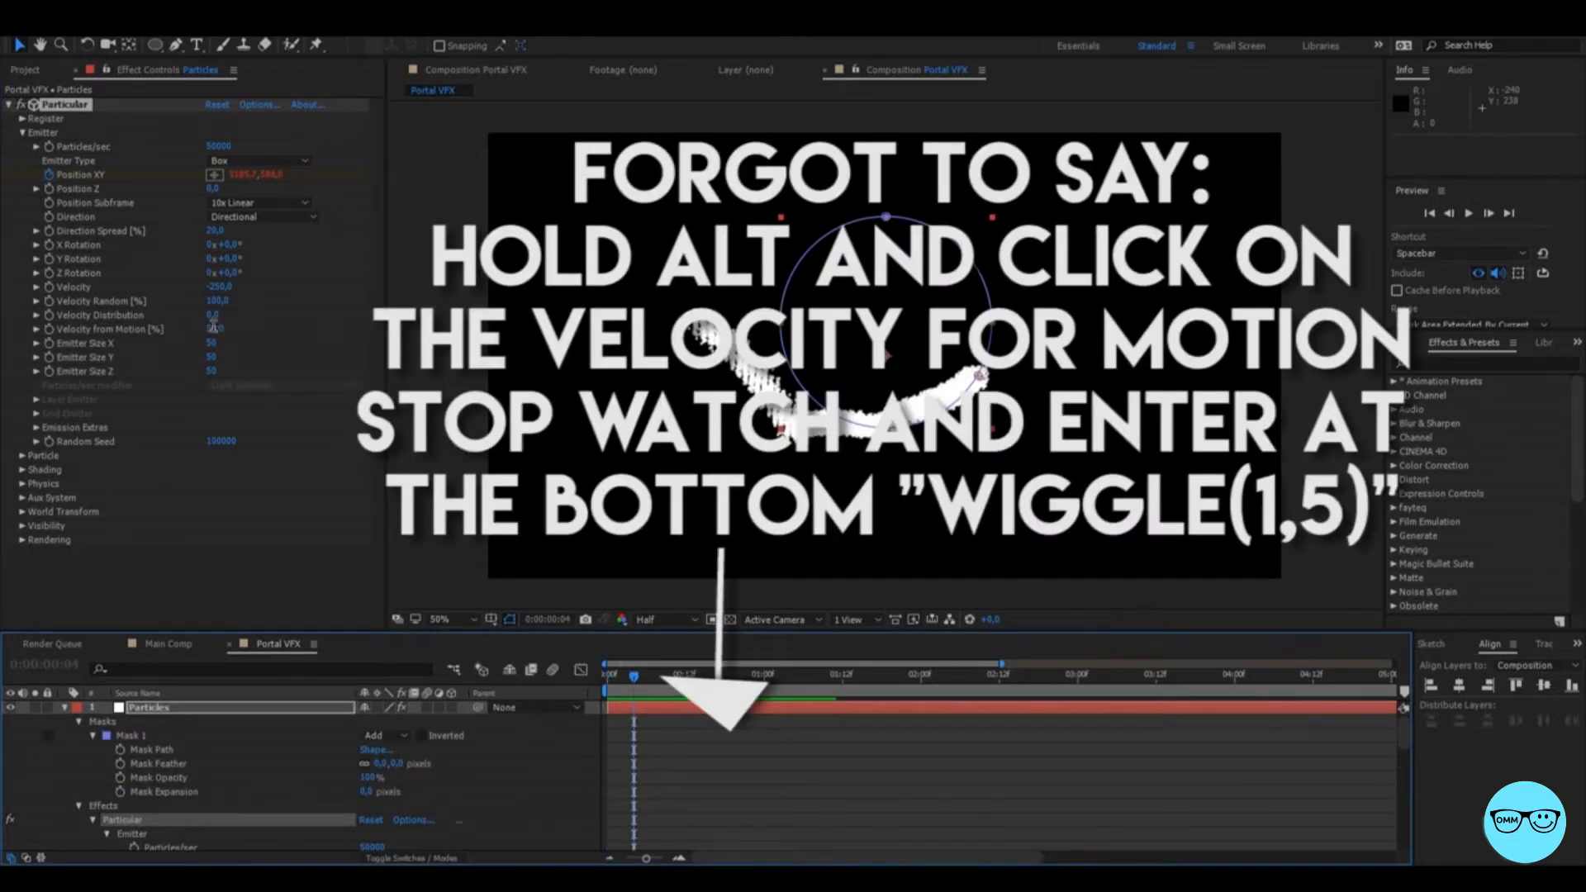
{"action": "left_click", "coordinate": [213, 329]}
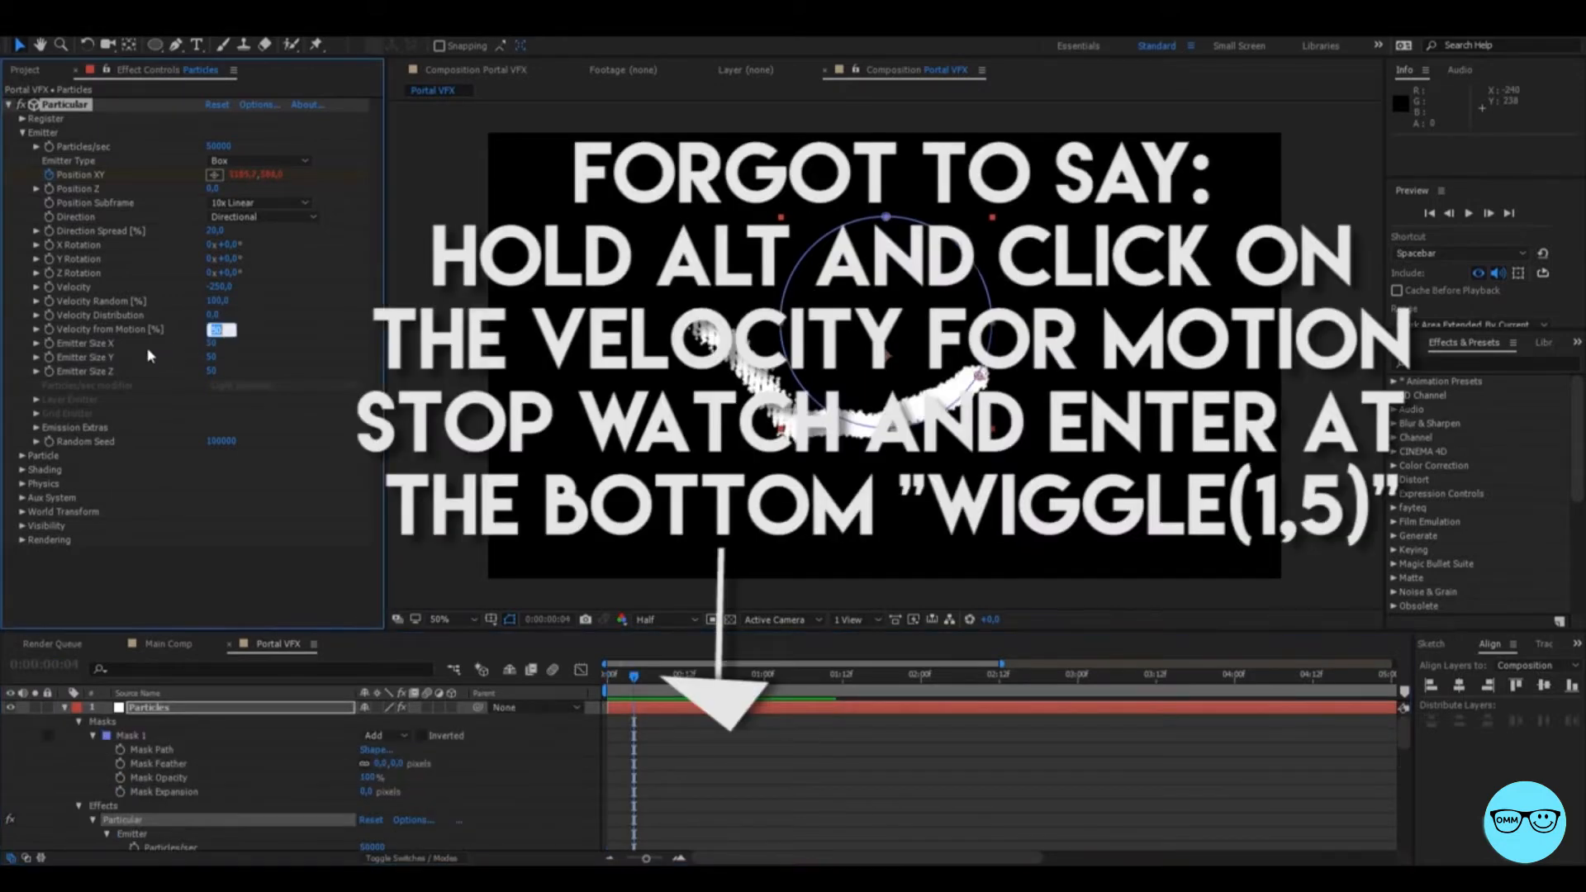
{"action": "type", "text": "0"}
{"action": "key", "text": "Return"}
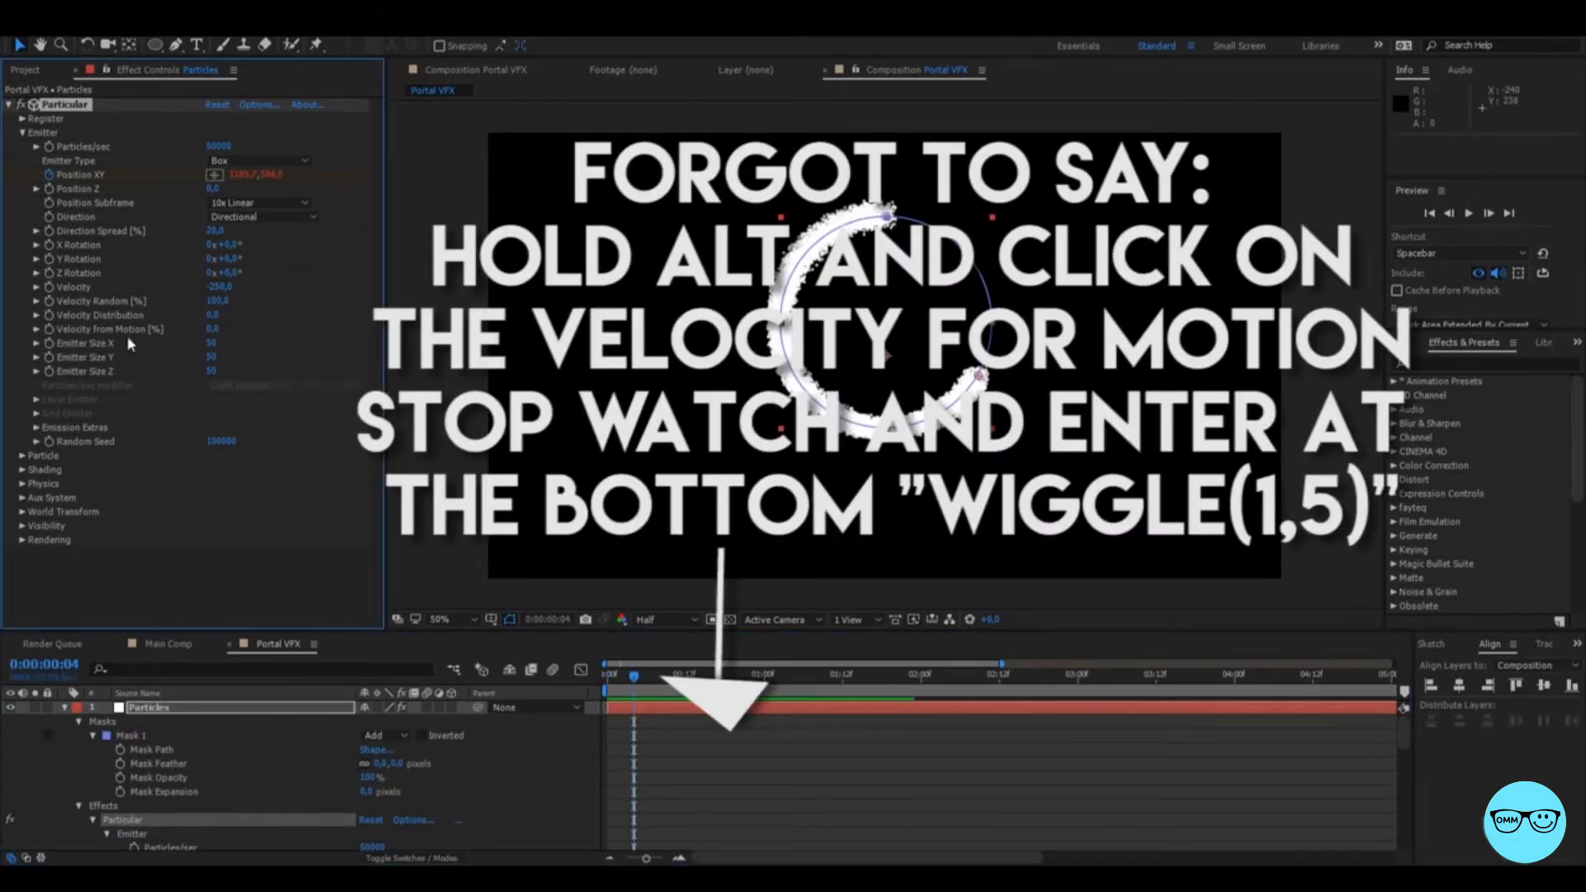
Add the expression wiggle(1,5); to the emitter's Velocity from Motion.
{"action": "left_click", "coordinate": [49, 330], "text": "alt"}
{"action": "type", "text": "w"}
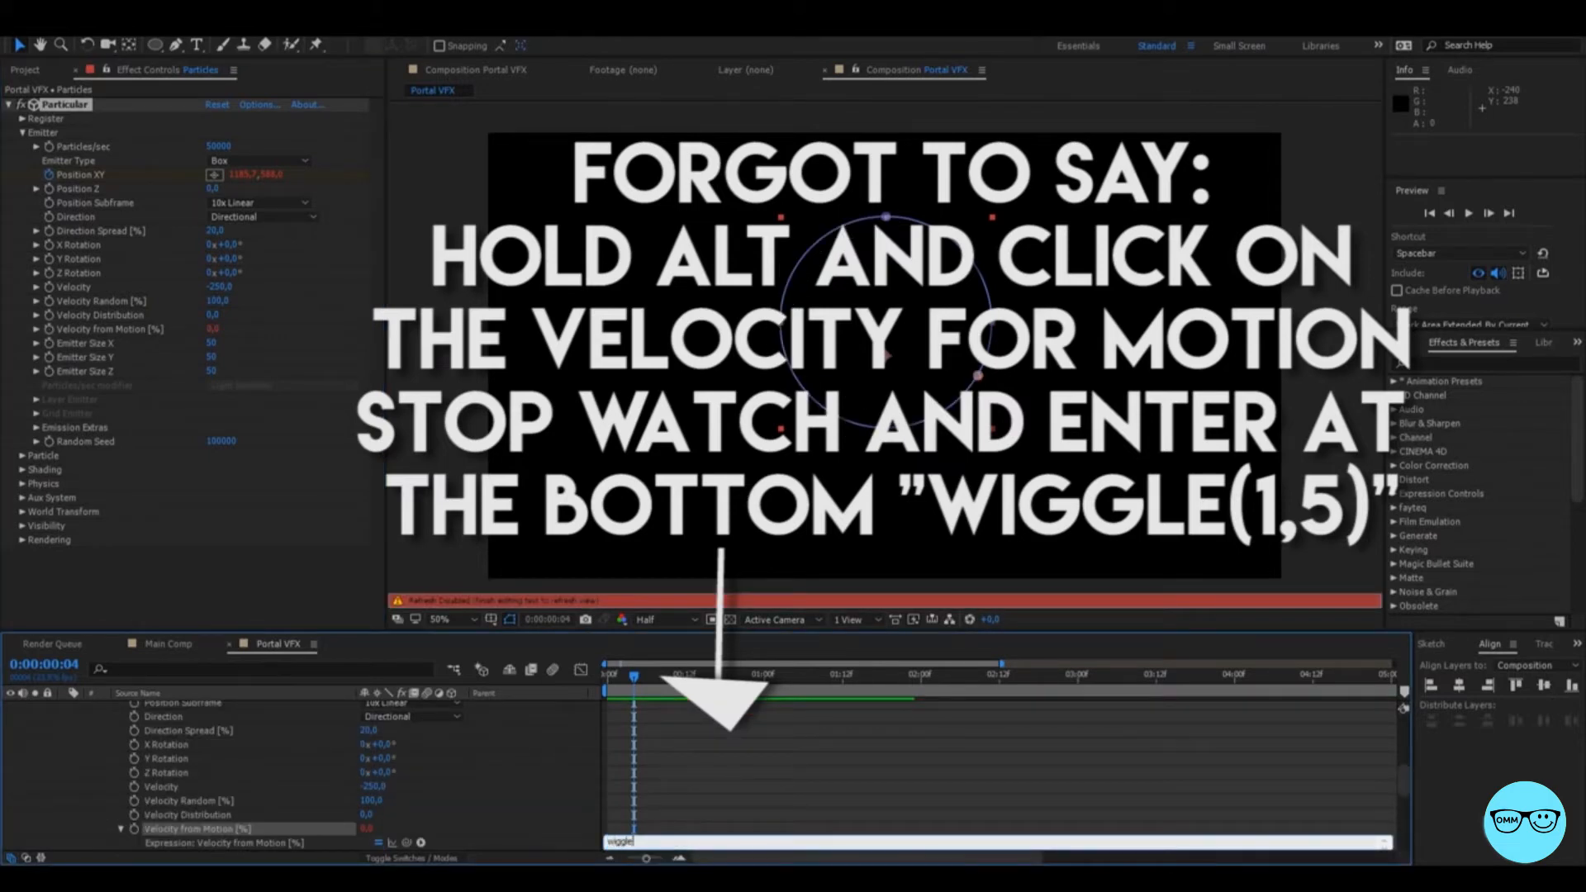
{"action": "type", "text": "iggle(1"}
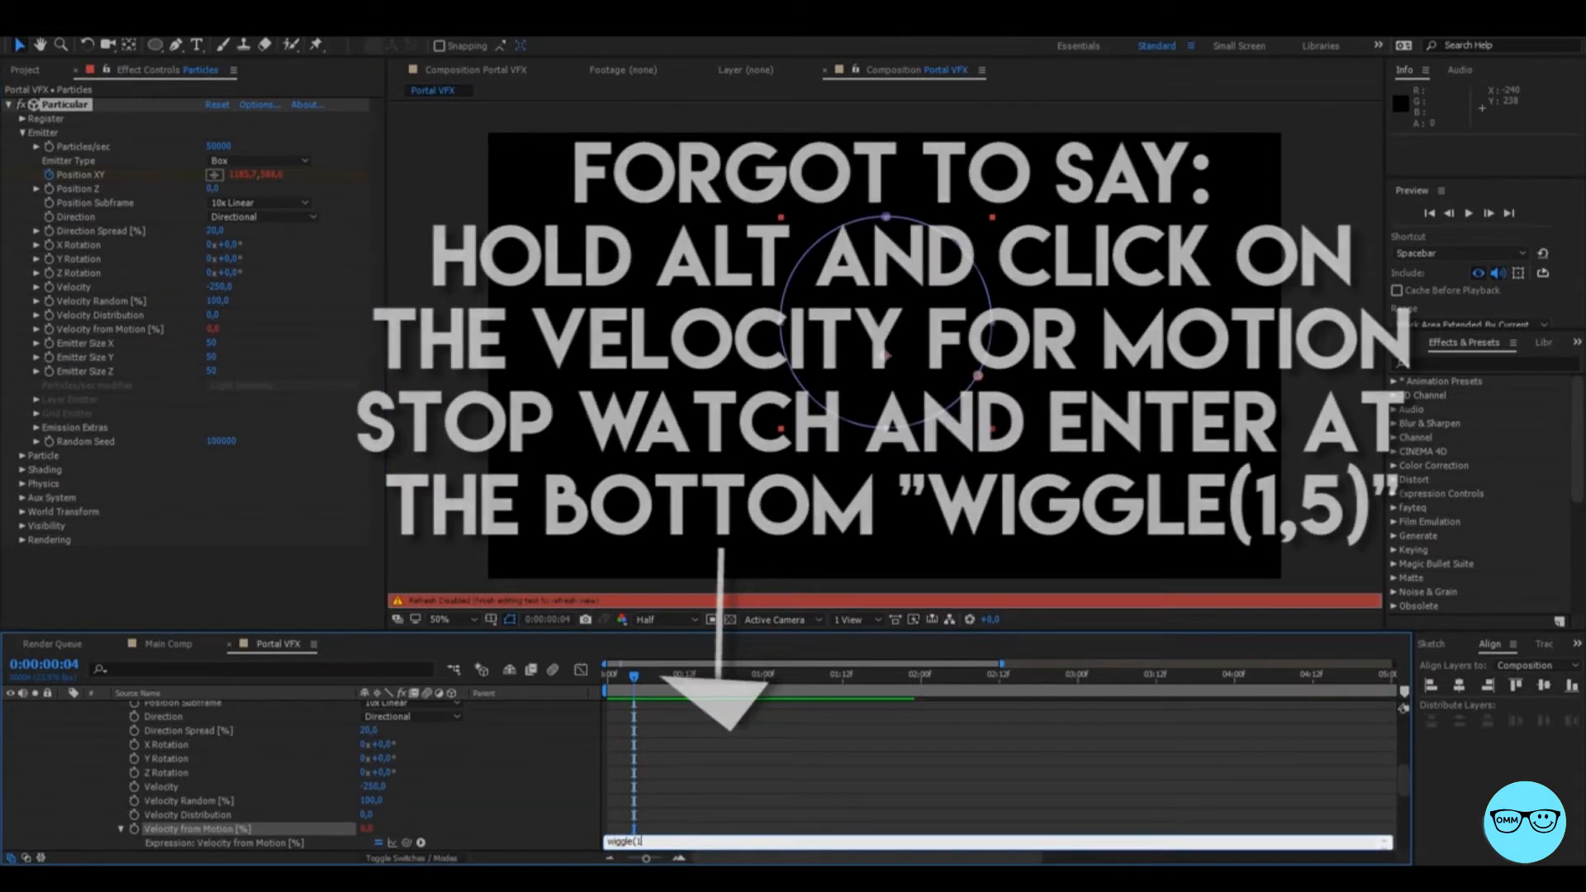
{"action": "type", "text": ",5);"}
{"action": "left_click", "coordinate": [702, 737]}
Preview the particle ring from the first frame and place the current time at 0:00:01:00.
{"action": "left_click_drag", "start_coordinate": [635, 689], "coordinate": [598, 684]}
{"action": "key", "text": "space"}
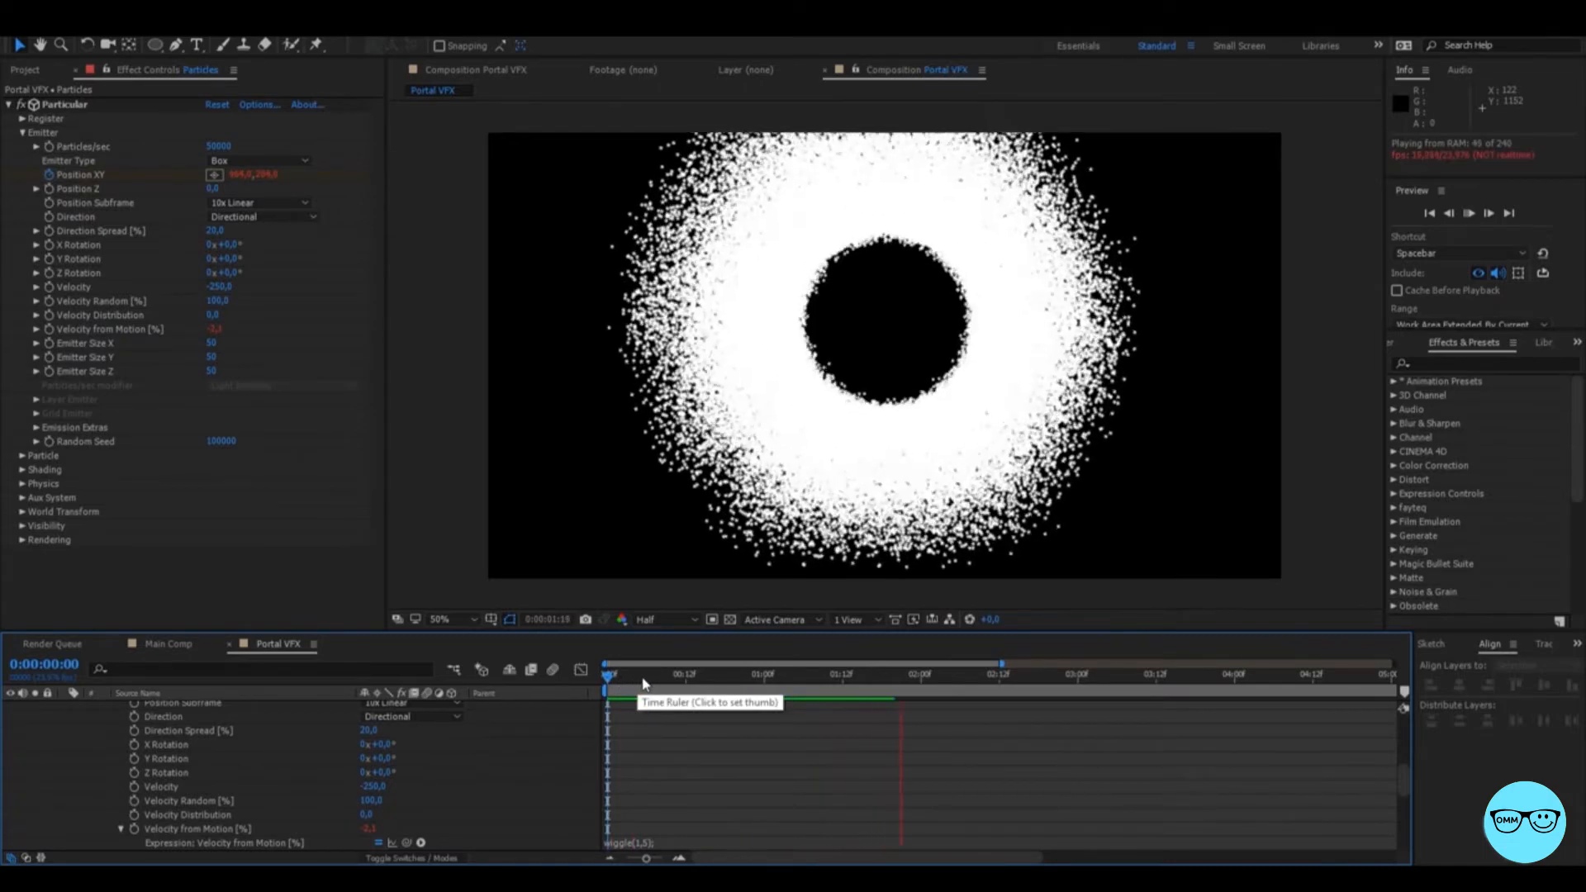
{"action": "left_click", "coordinate": [658, 682]}
{"action": "left_click_drag", "start_coordinate": [673, 682], "coordinate": [767, 685]}
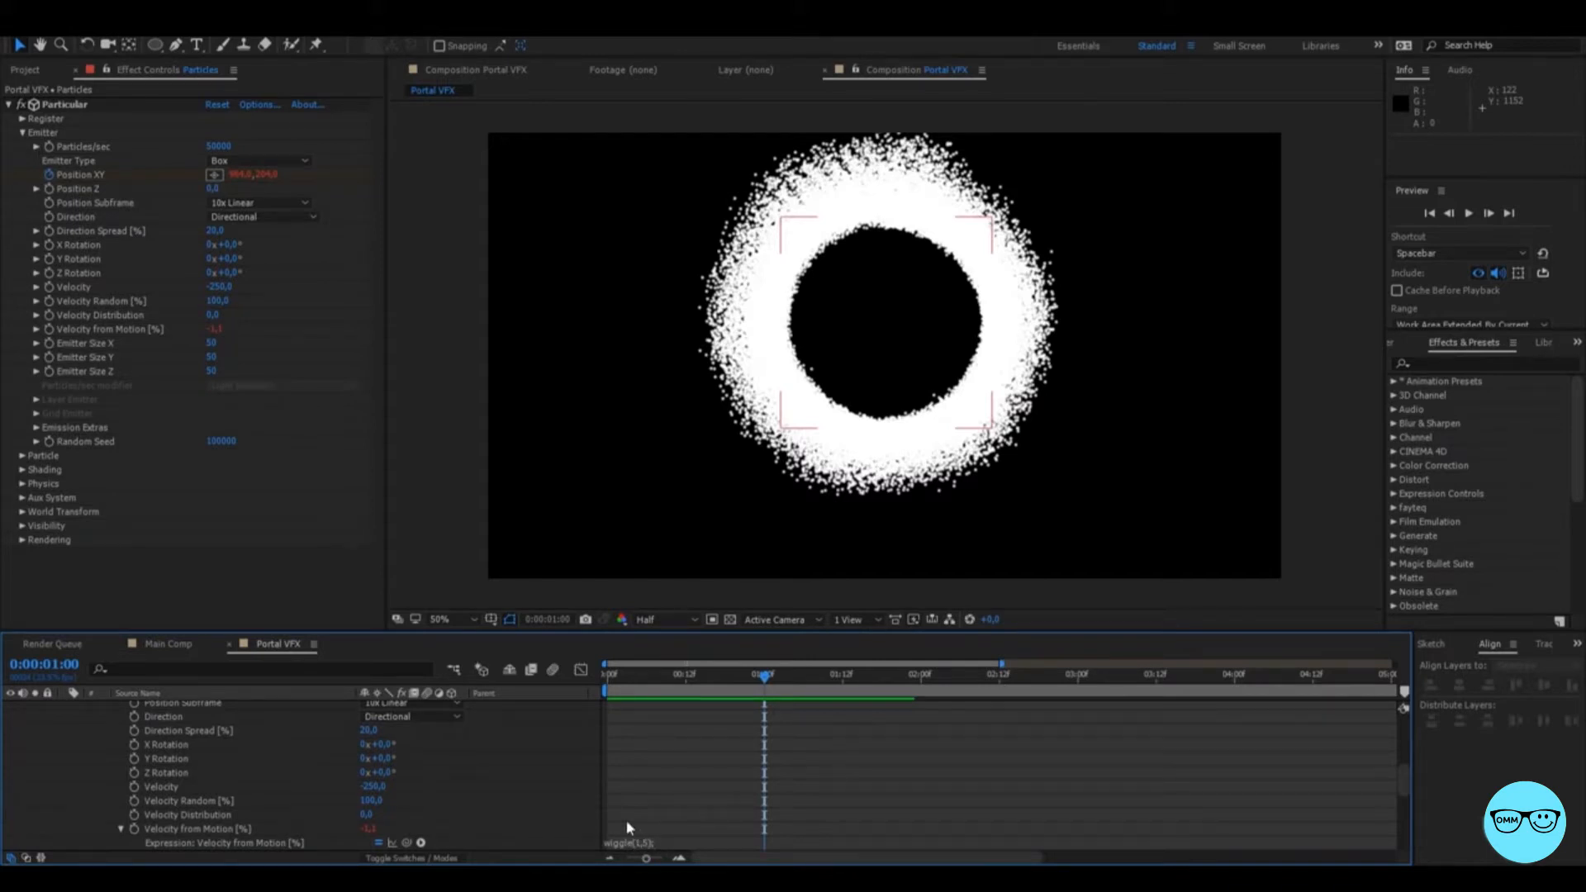
{"action": "key", "text": "space"}
Set Emitter Size X and Y to 20 and Emitter Size Z to 100.
{"action": "left_click", "coordinate": [211, 345]}
{"action": "type", "text": "20"}
{"action": "left_click", "coordinate": [212, 359]}
{"action": "type", "text": "20"}
{"action": "left_click", "coordinate": [213, 373]}
{"action": "type", "text": "100"}
{"action": "key", "text": "Return"}
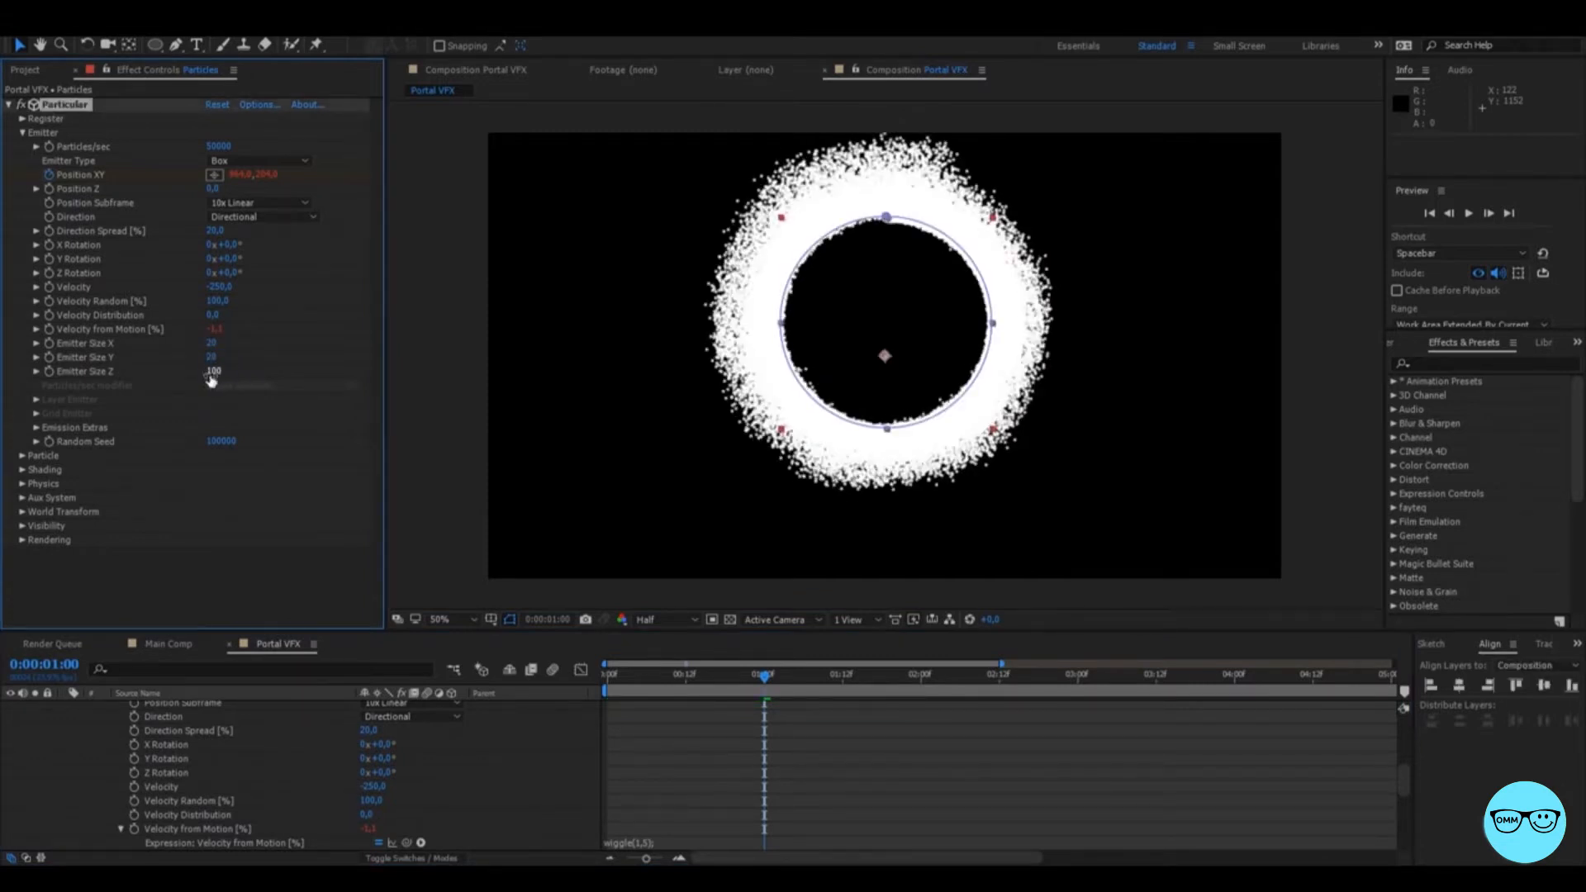
In the Particle settings, set Life to 1 second and Life Random to 35%.
{"action": "left_click", "coordinate": [22, 456]}
{"action": "scroll", "coordinate": [23, 462], "scroll_direction": "down", "scroll_amount": 3}
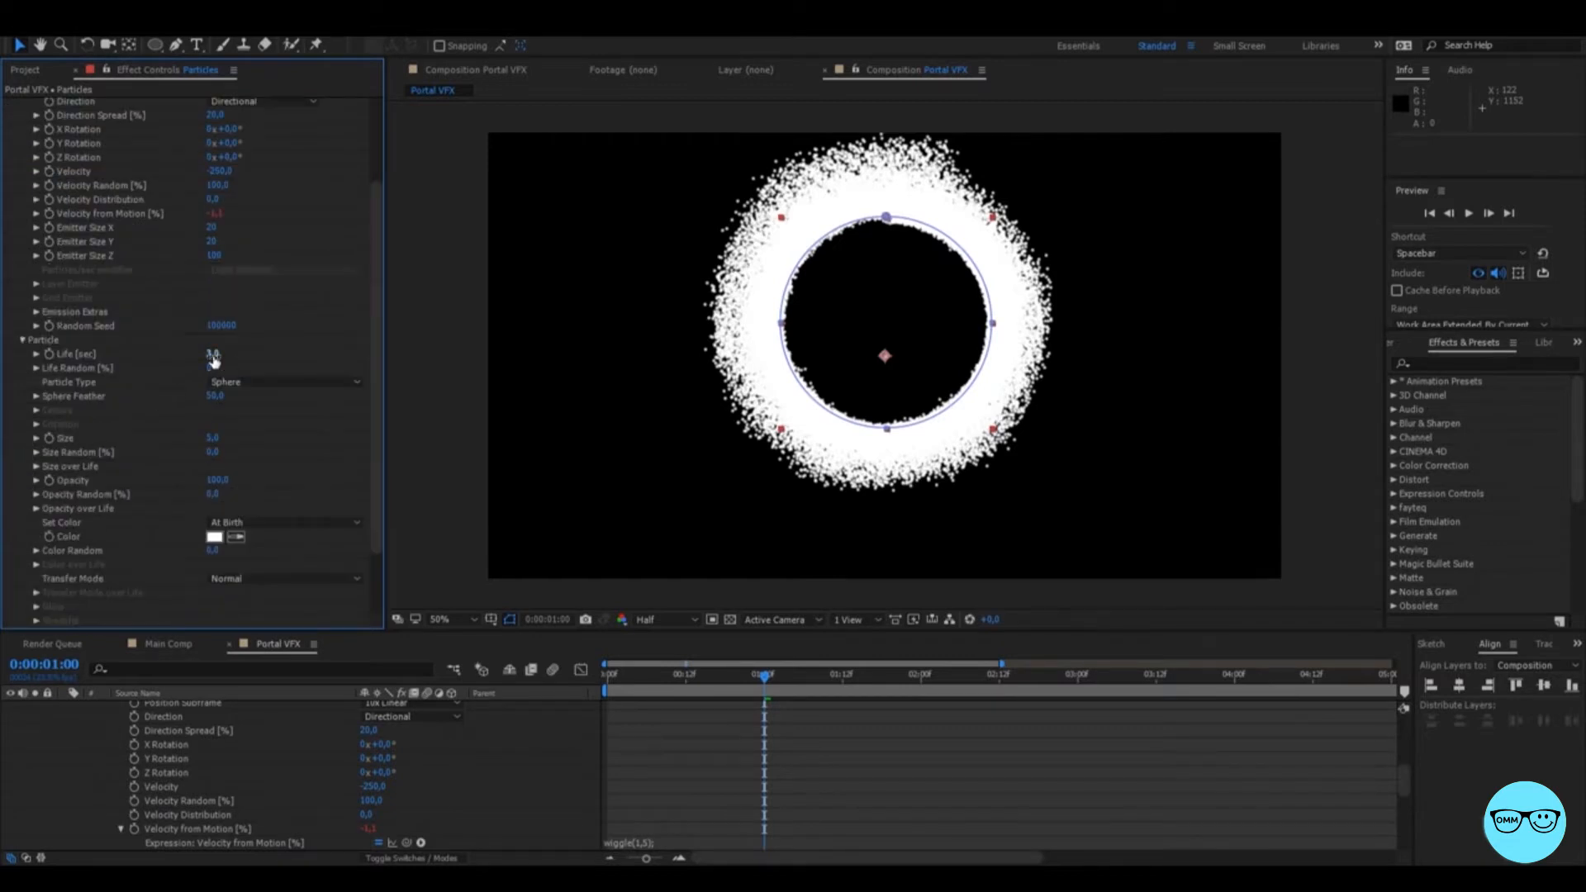
{"action": "left_click", "coordinate": [213, 355]}
{"action": "type", "text": "1"}
{"action": "key", "text": "Return"}
{"action": "left_click", "coordinate": [210, 368]}
{"action": "type", "text": "55"}
{"action": "key", "text": "Return"}
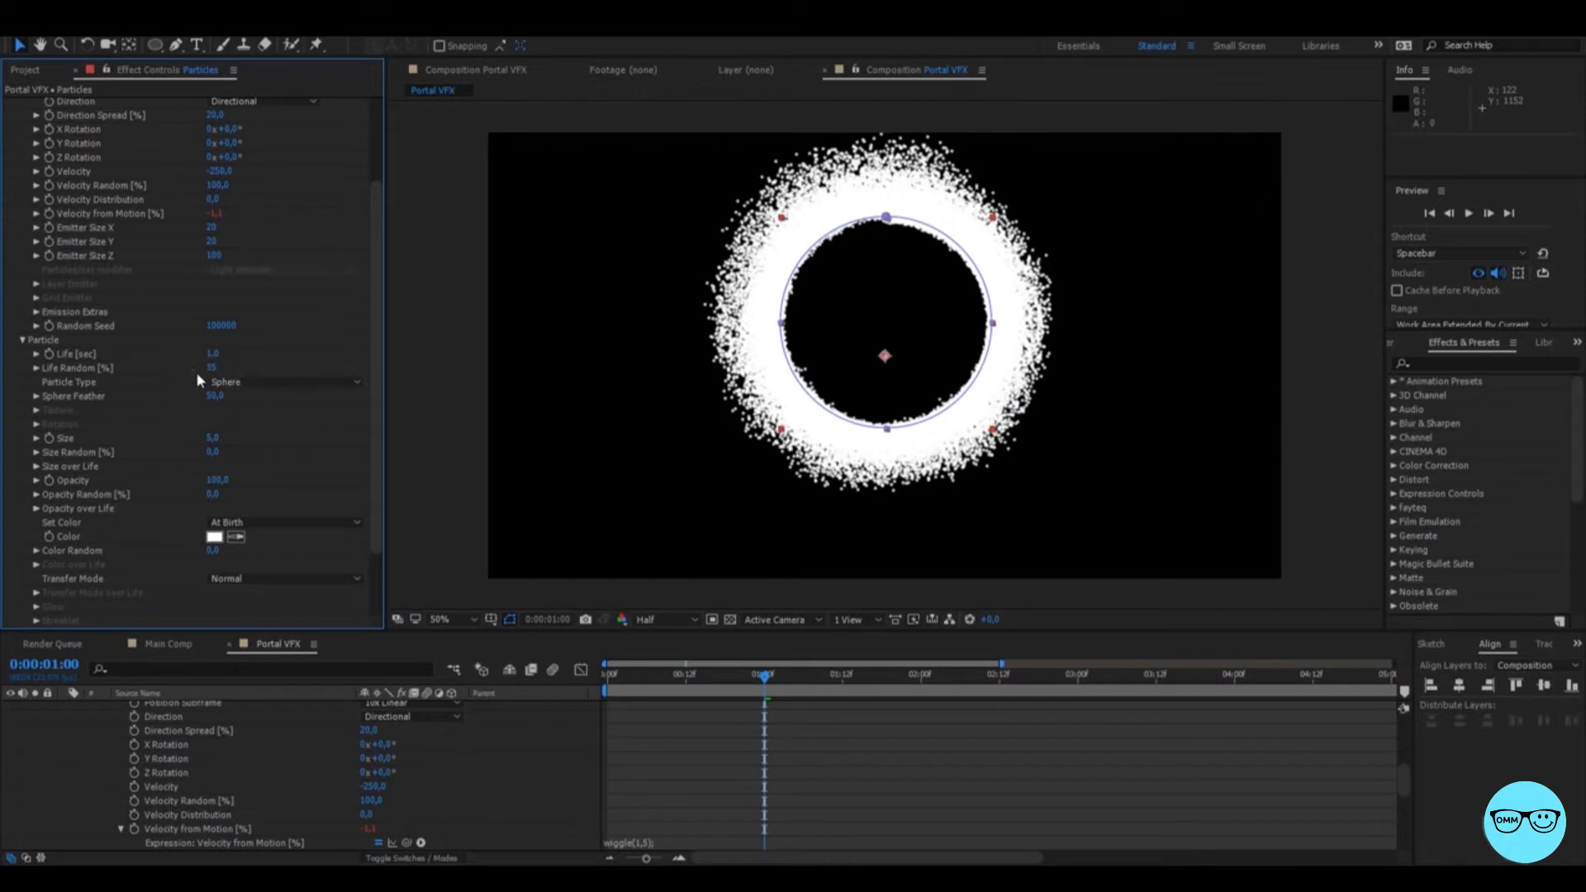
Set the particles' Sphere Feather to 0 and Size to 0.7.
{"action": "left_click", "coordinate": [213, 395]}
{"action": "type", "text": "0"}
{"action": "key", "text": "Return"}
{"action": "left_click", "coordinate": [212, 439]}
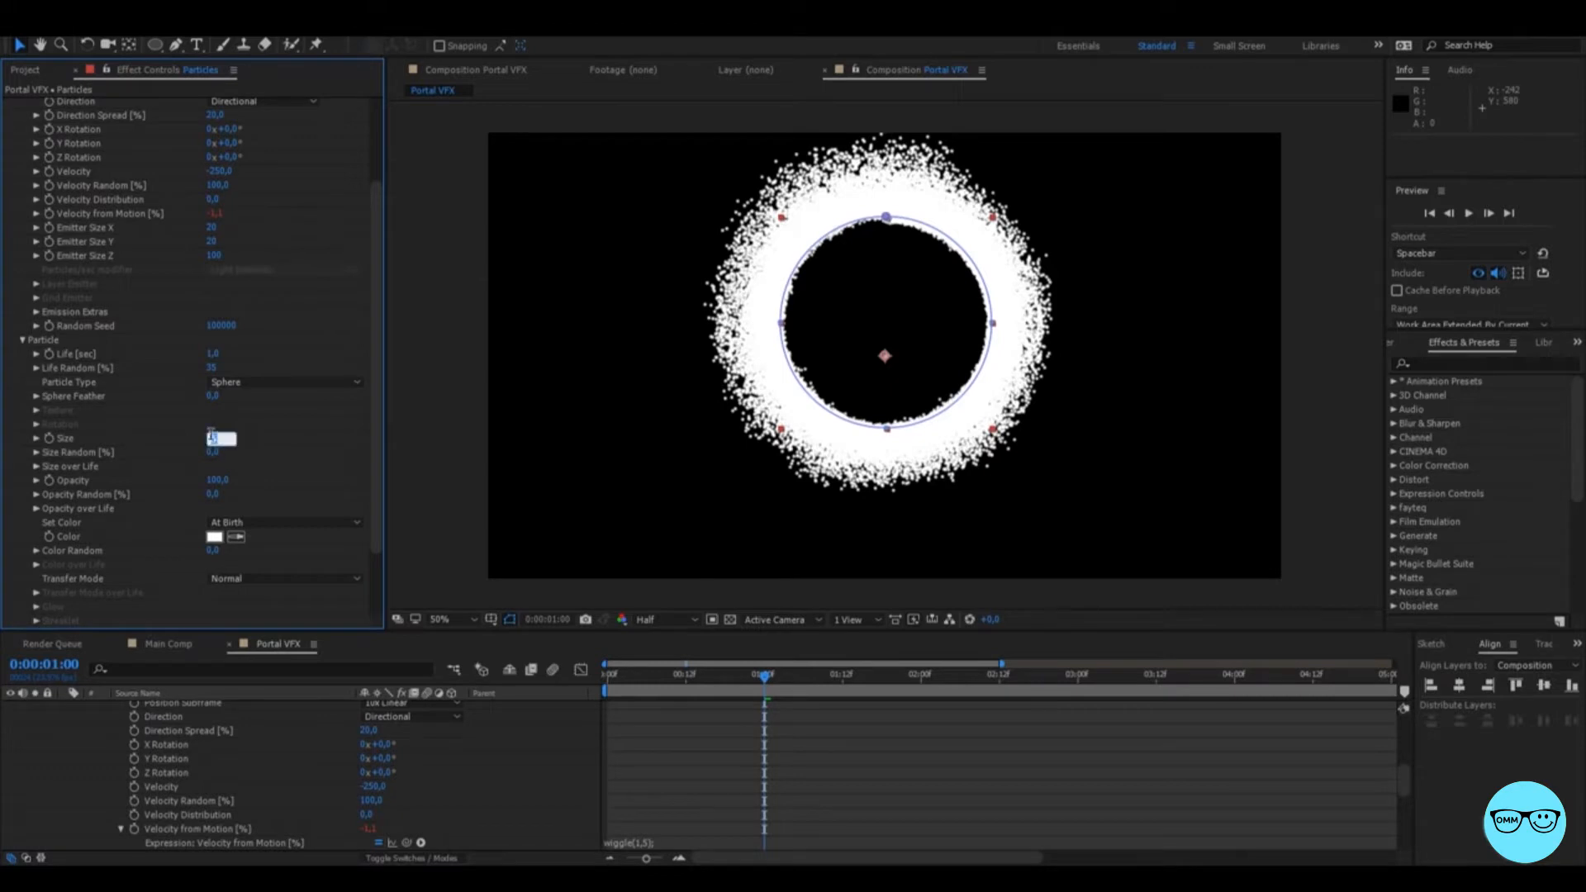
{"action": "key", "text": "Return"}
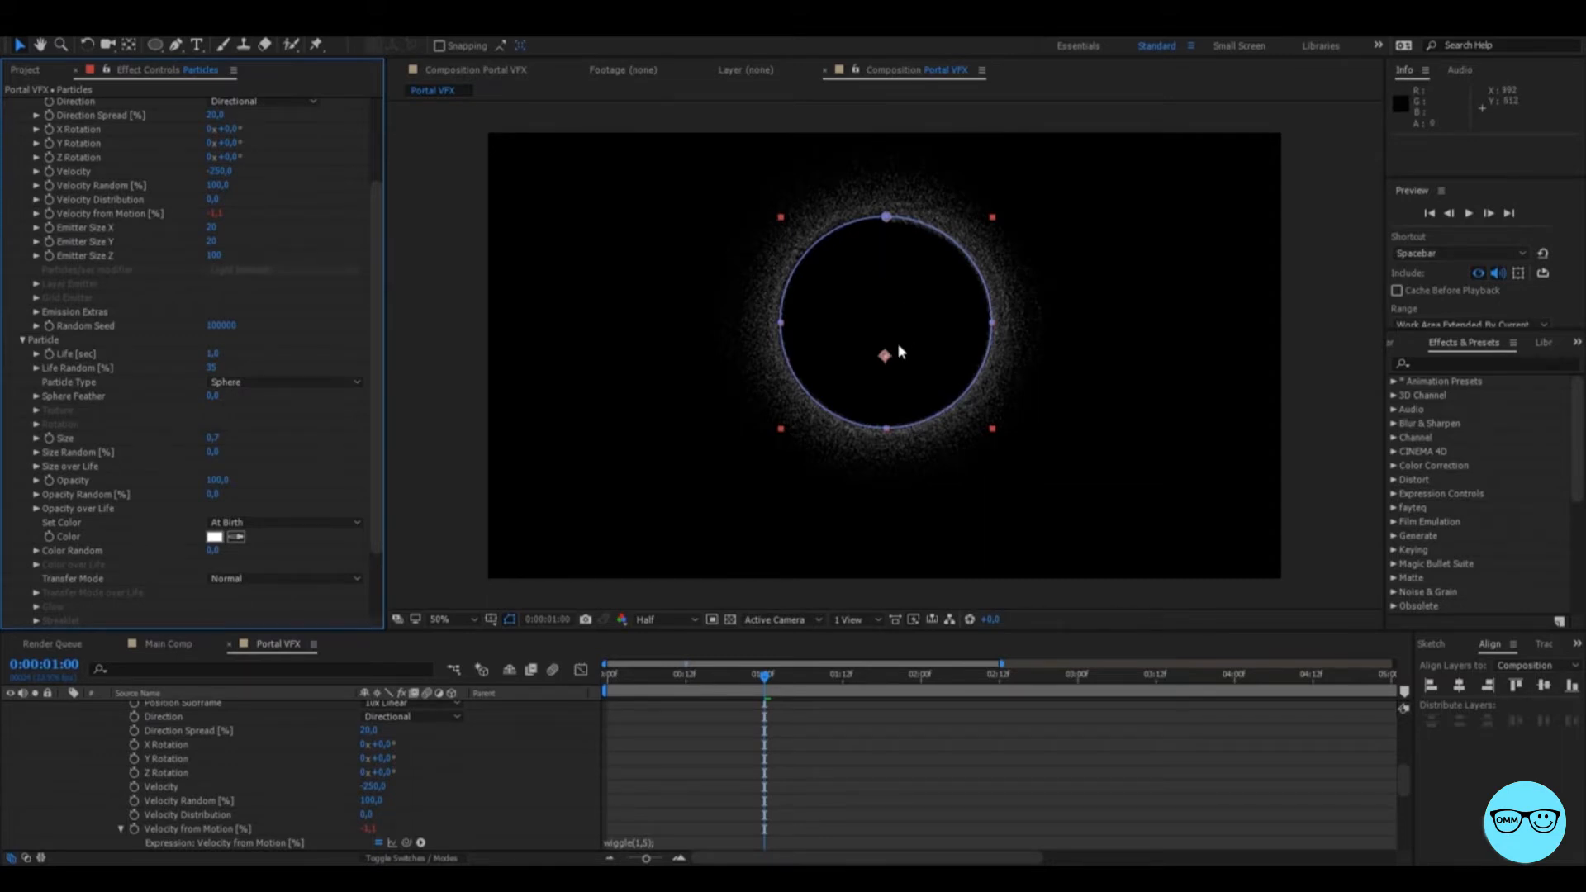
{"action": "left_click", "coordinate": [840, 705]}
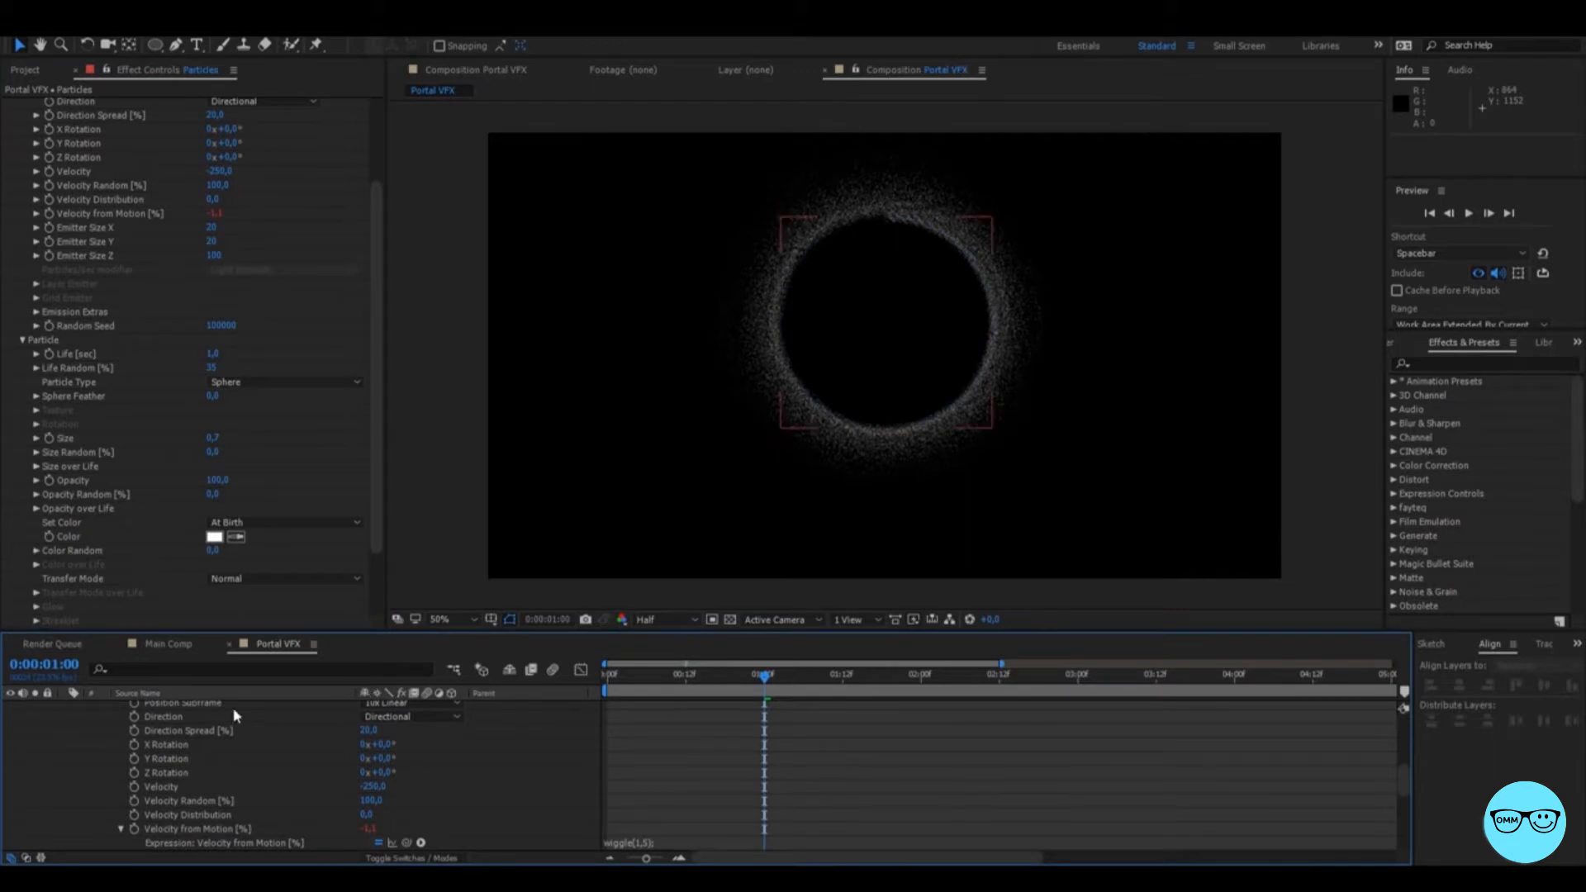
Set the particles' Size Random and Opacity Random to 100%.
{"action": "left_click", "coordinate": [211, 451]}
{"action": "type", "text": "100"}
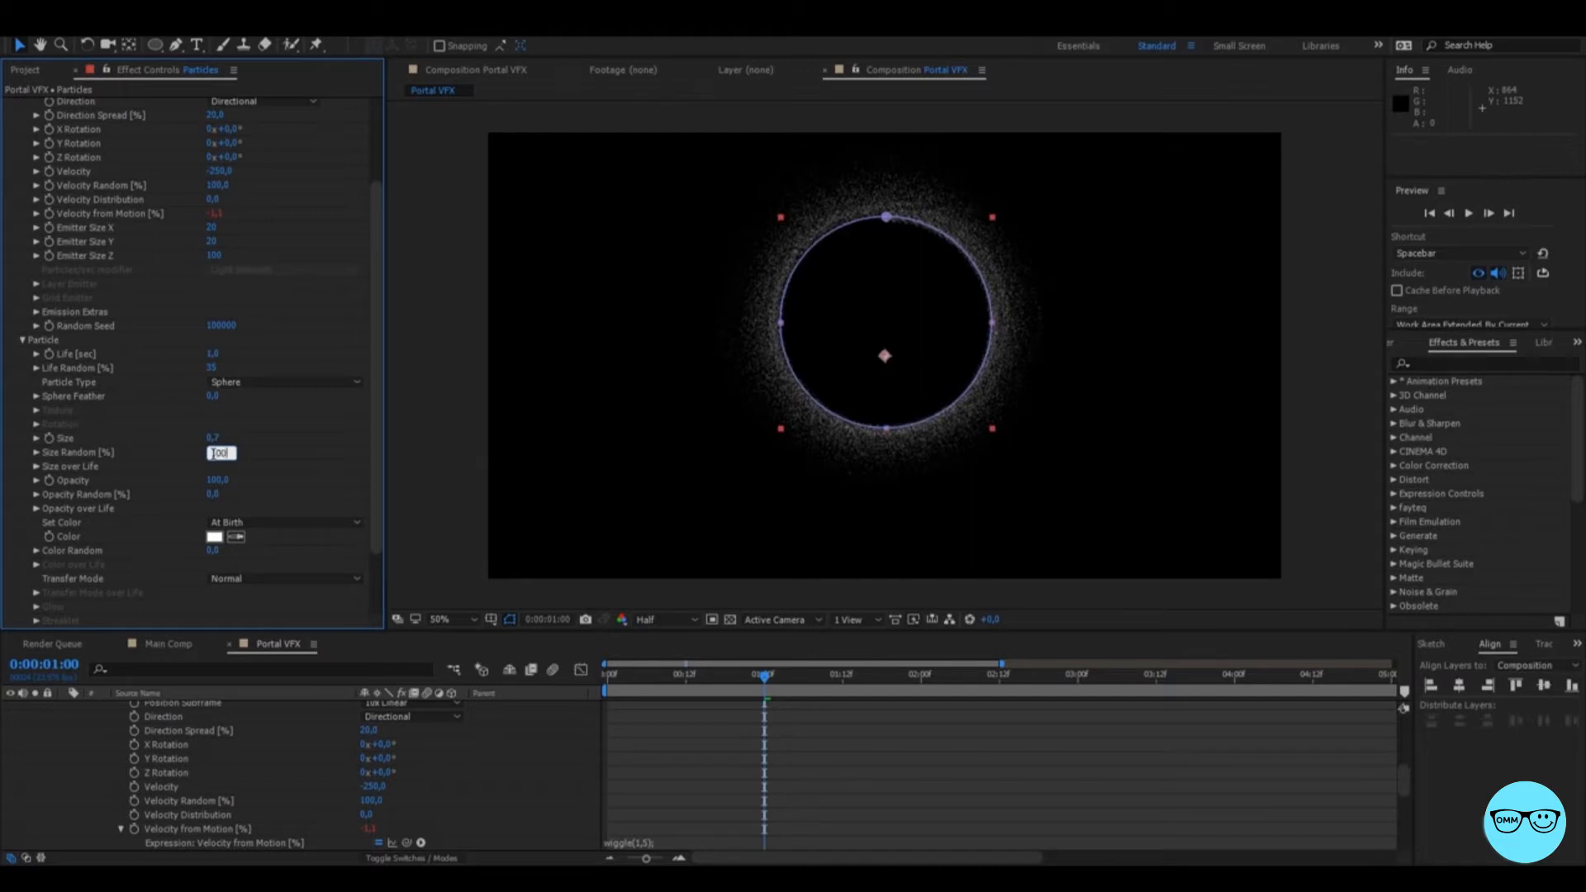
{"action": "key", "text": "Return"}
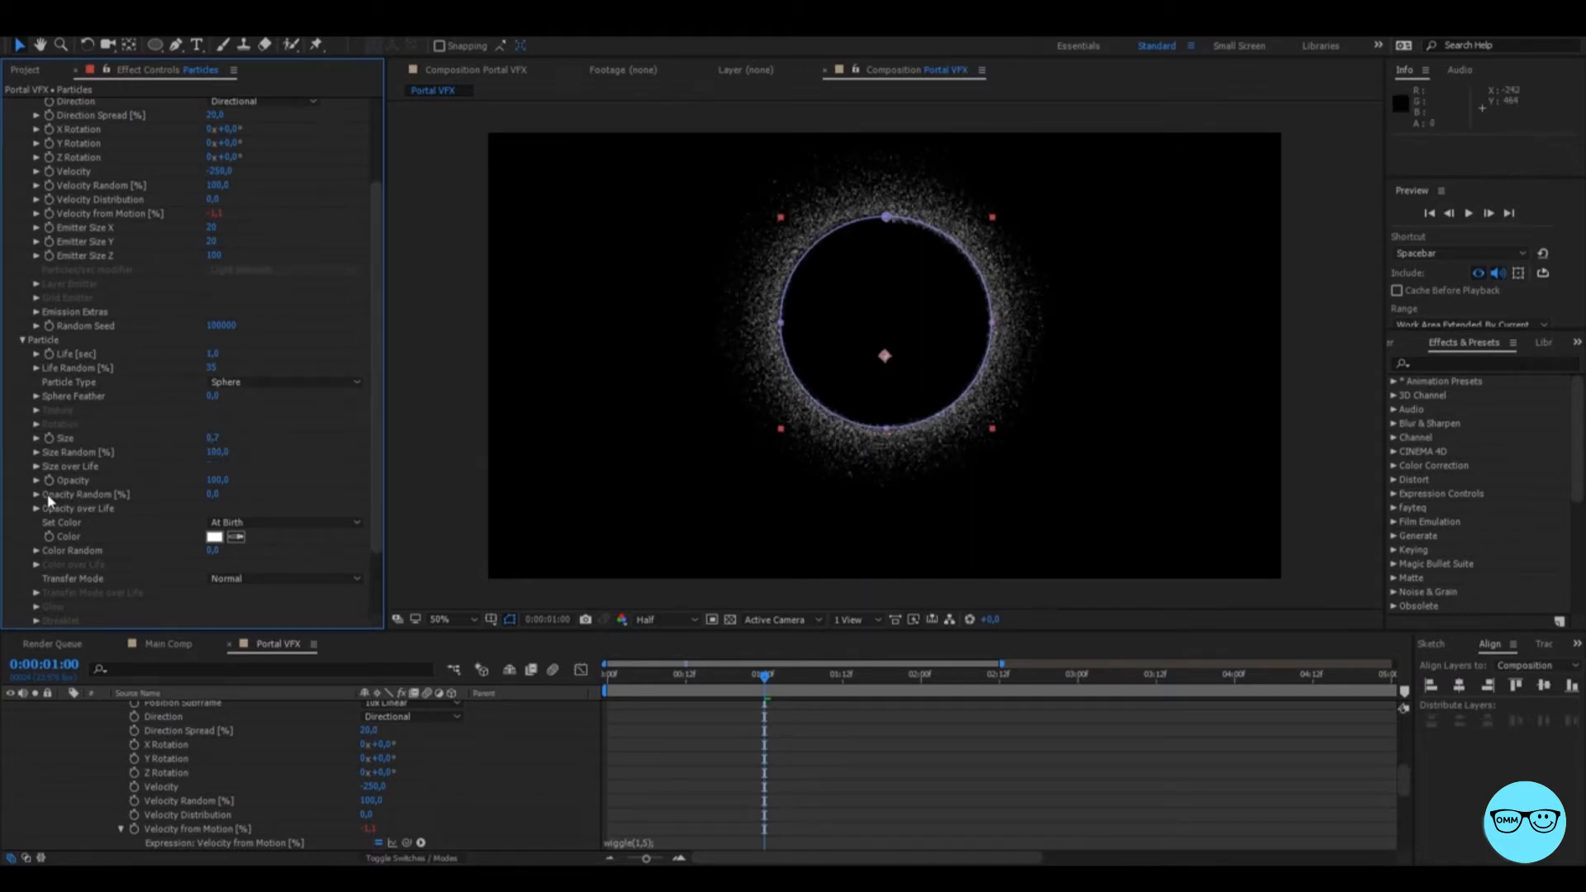
{"action": "left_click", "coordinate": [212, 493]}
{"action": "type", "text": "100"}
{"action": "key", "text": "Return"}
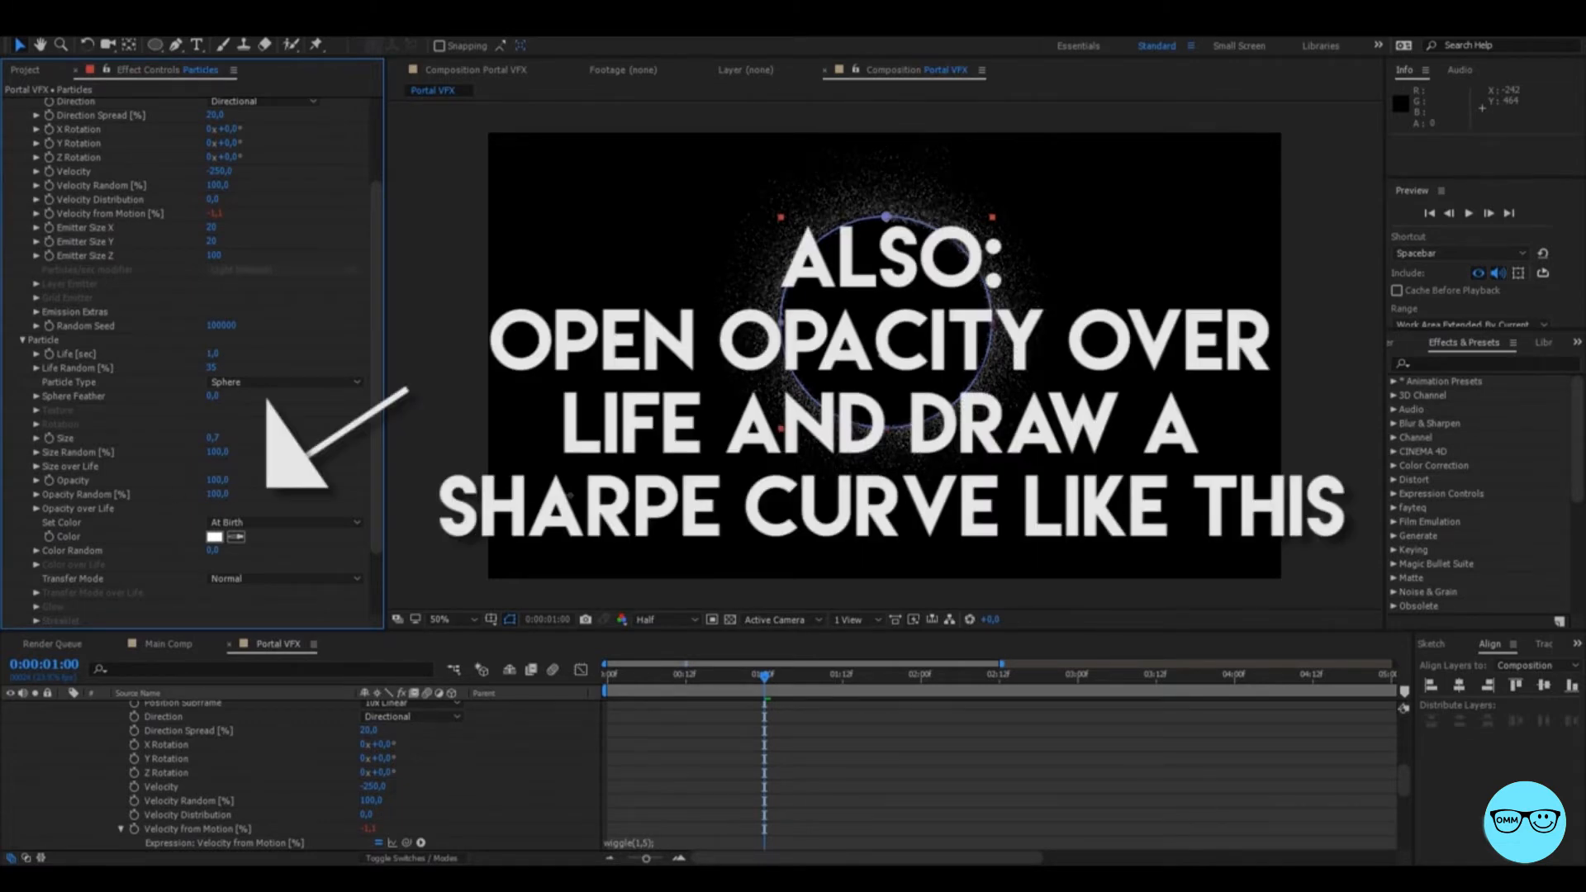
Draw the Opacity over Life curve so it stays full and falls off sharply at the end of life.
{"action": "scroll", "coordinate": [36, 475], "scroll_direction": "down", "scroll_amount": 1}
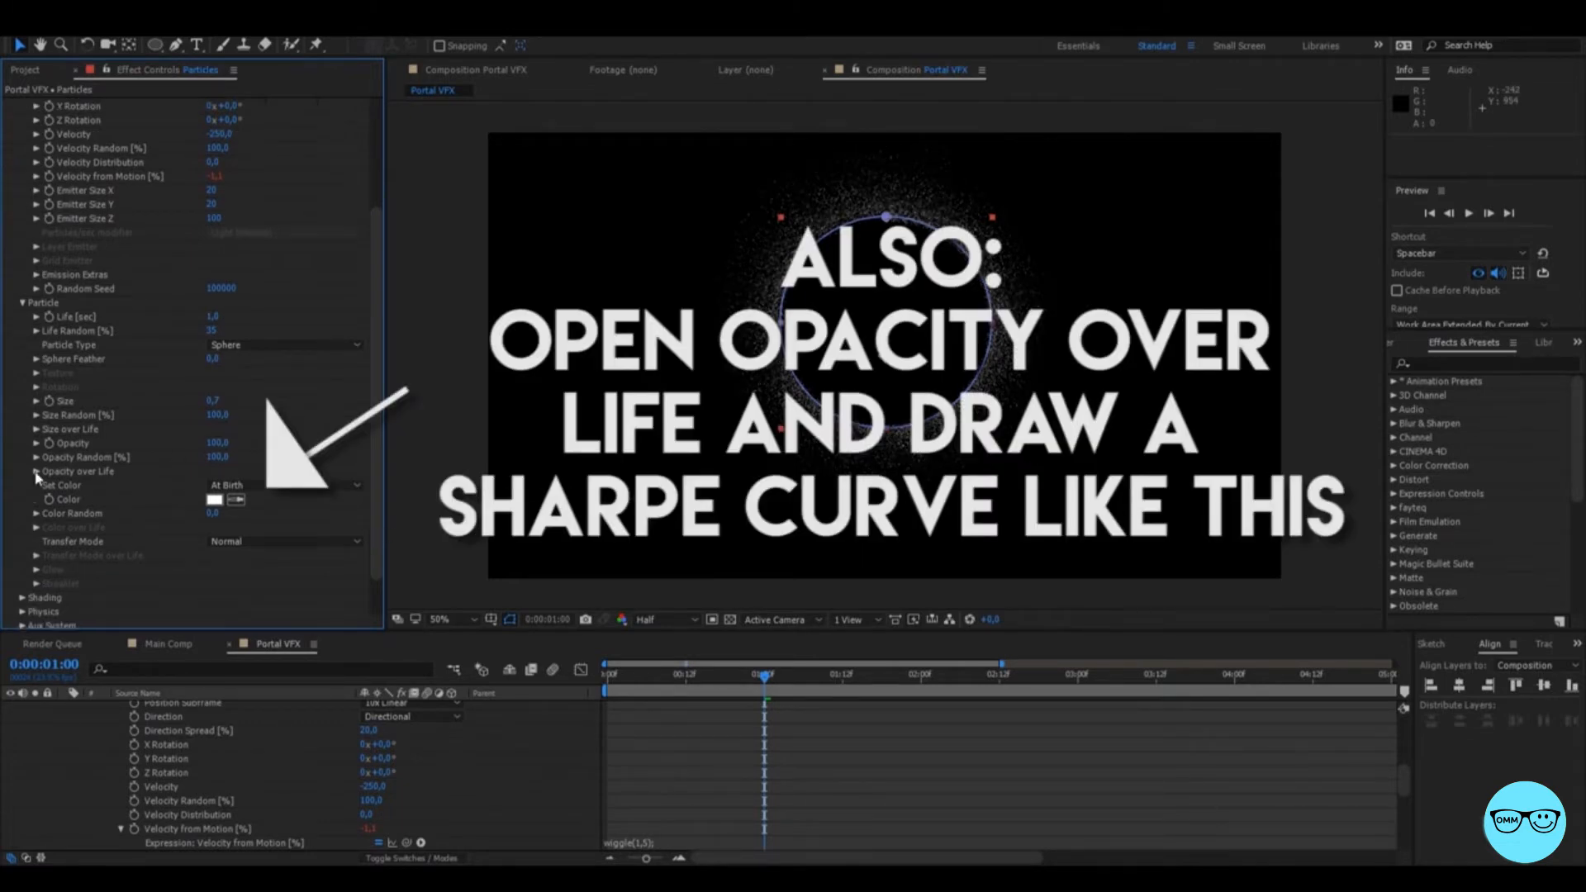
{"action": "left_click", "coordinate": [36, 471]}
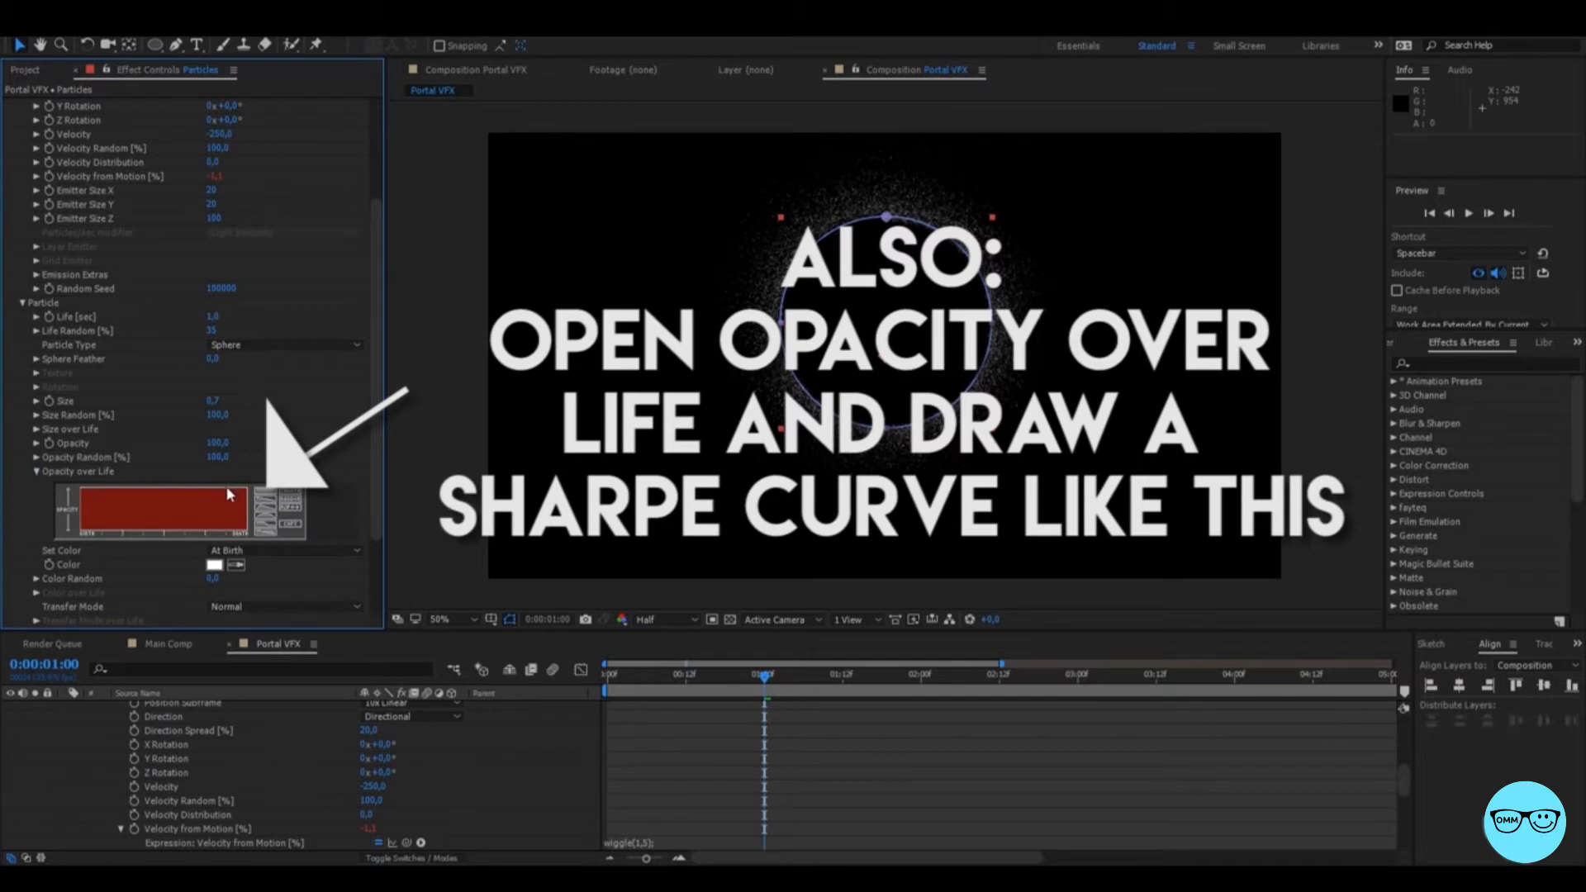
{"action": "left_click_drag", "start_coordinate": [238, 504], "coordinate": [247, 527]}
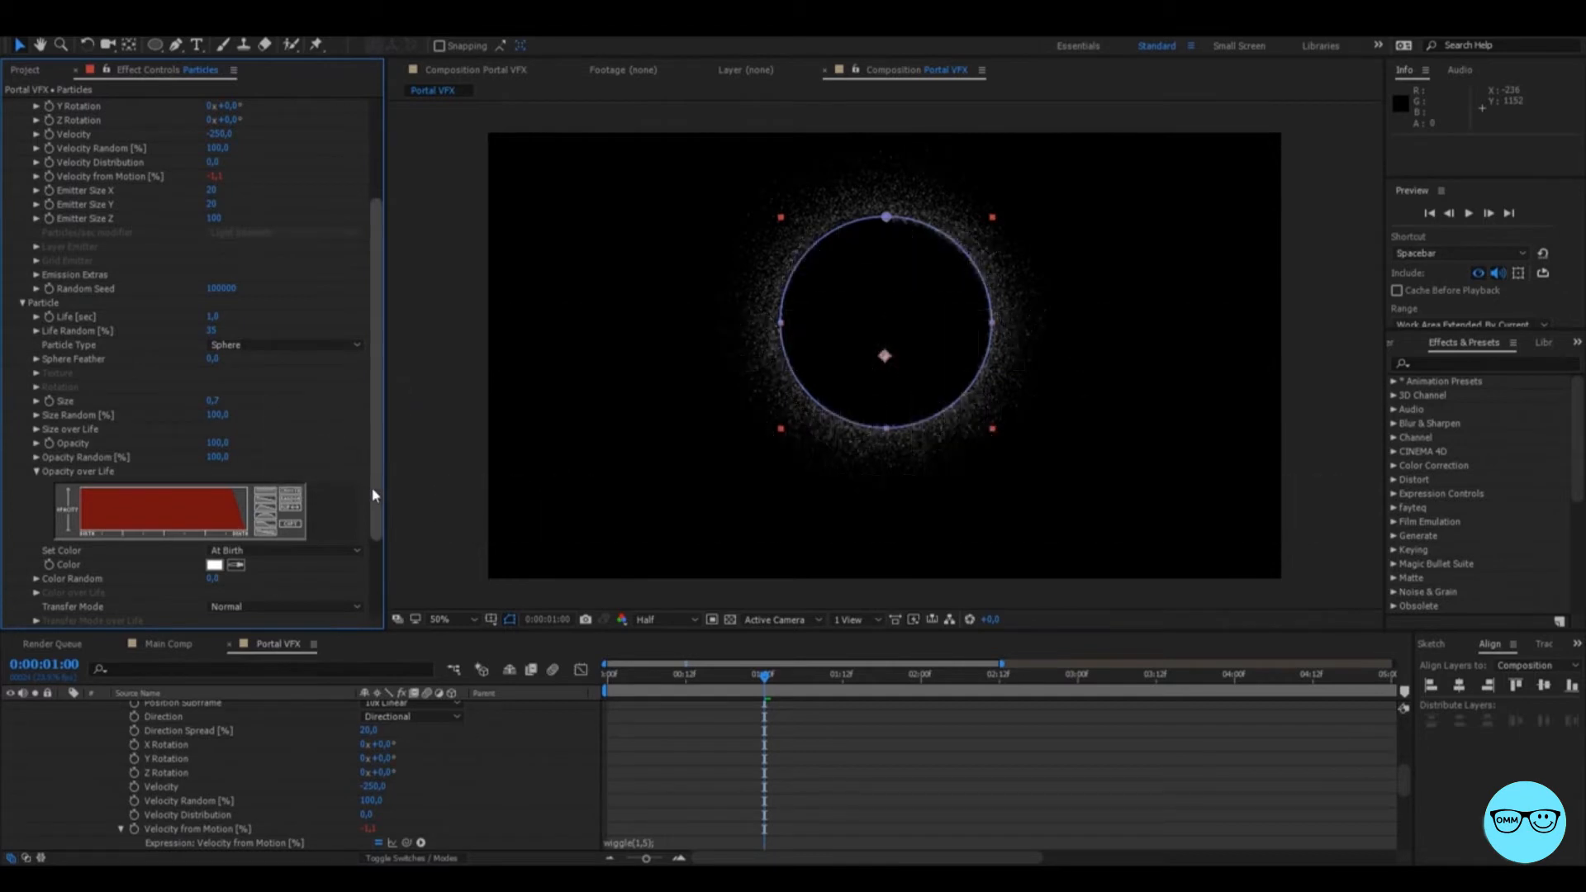
Set the Physics Model to Bounce with Gravity 50 and expand the Bounce settings.
{"action": "left_click_drag", "start_coordinate": [380, 496], "coordinate": [380, 555]}
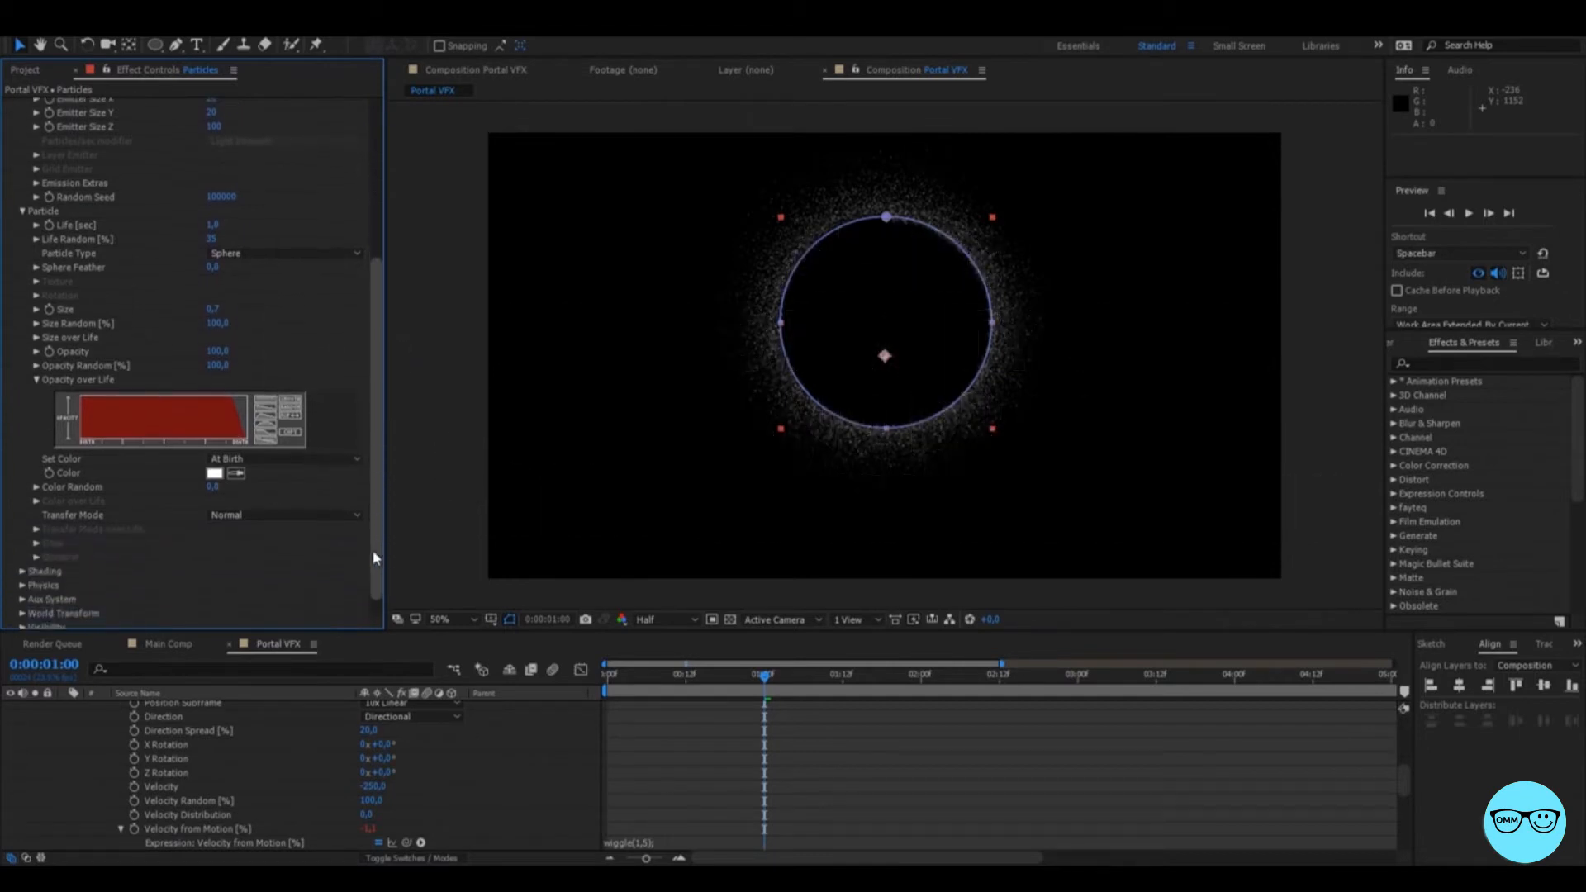
{"action": "left_click", "coordinate": [26, 585]}
{"action": "scroll", "coordinate": [29, 590], "scroll_direction": "down", "scroll_amount": 1}
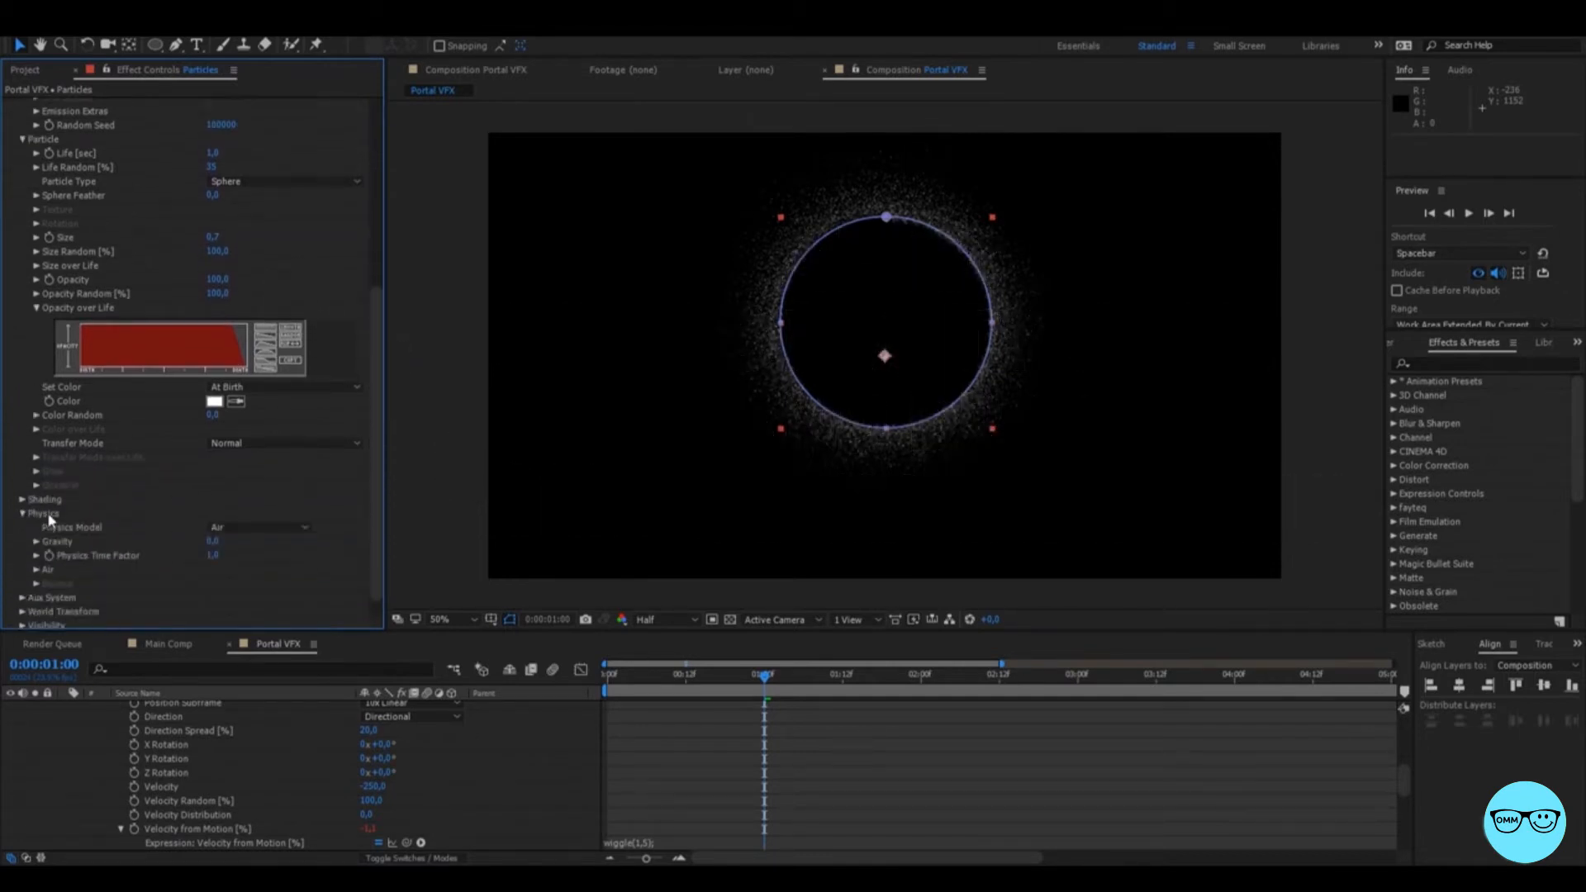
{"action": "left_click", "coordinate": [252, 528]}
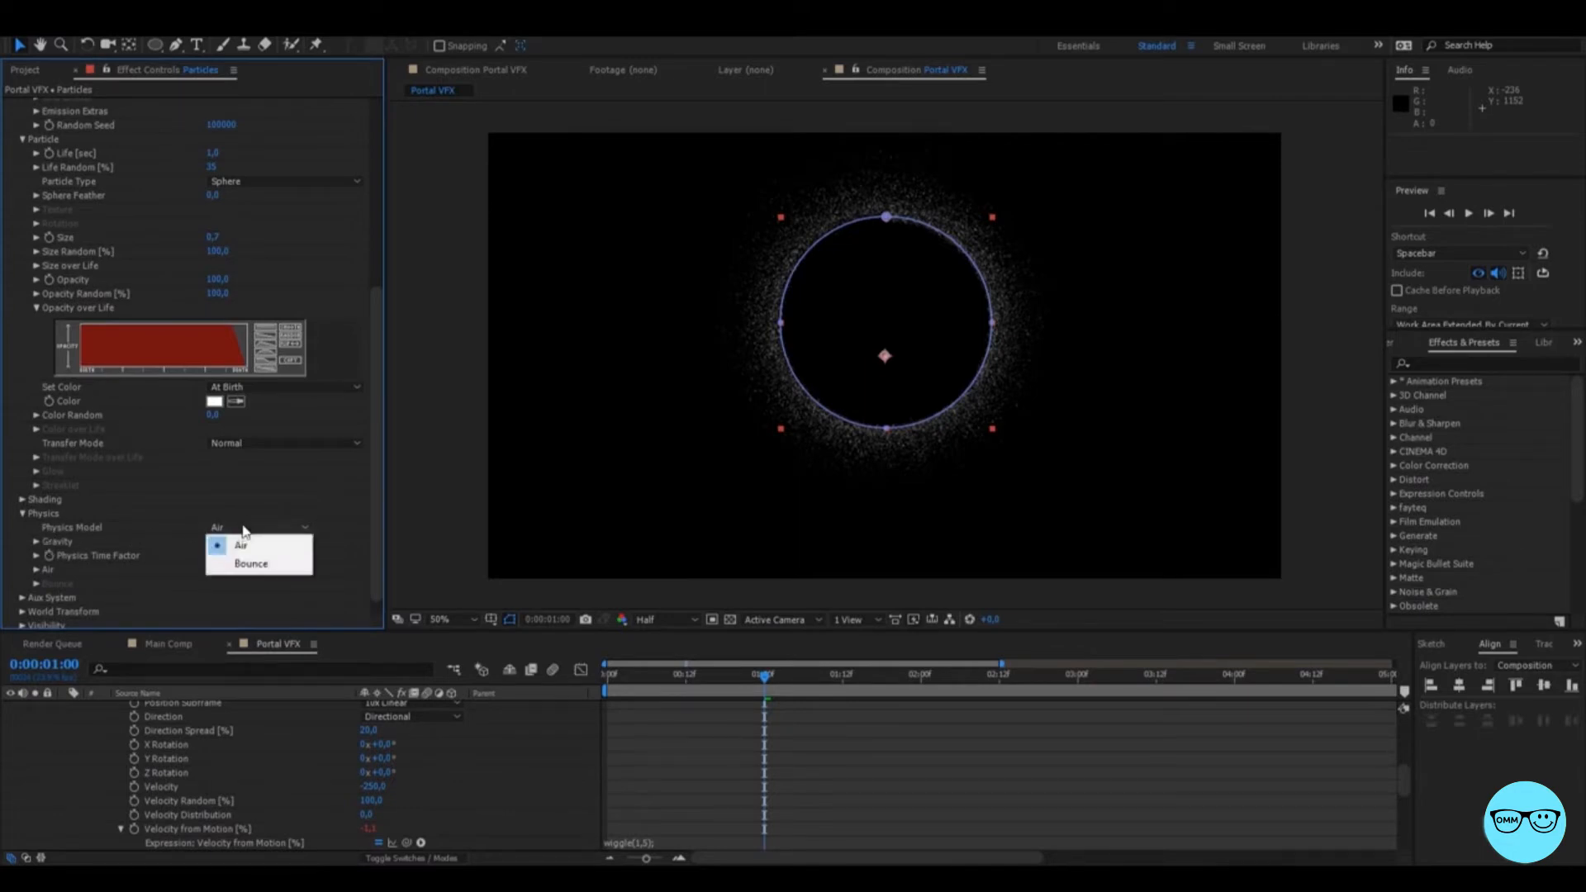
{"action": "left_click", "coordinate": [256, 563]}
{"action": "left_click", "coordinate": [211, 542]}
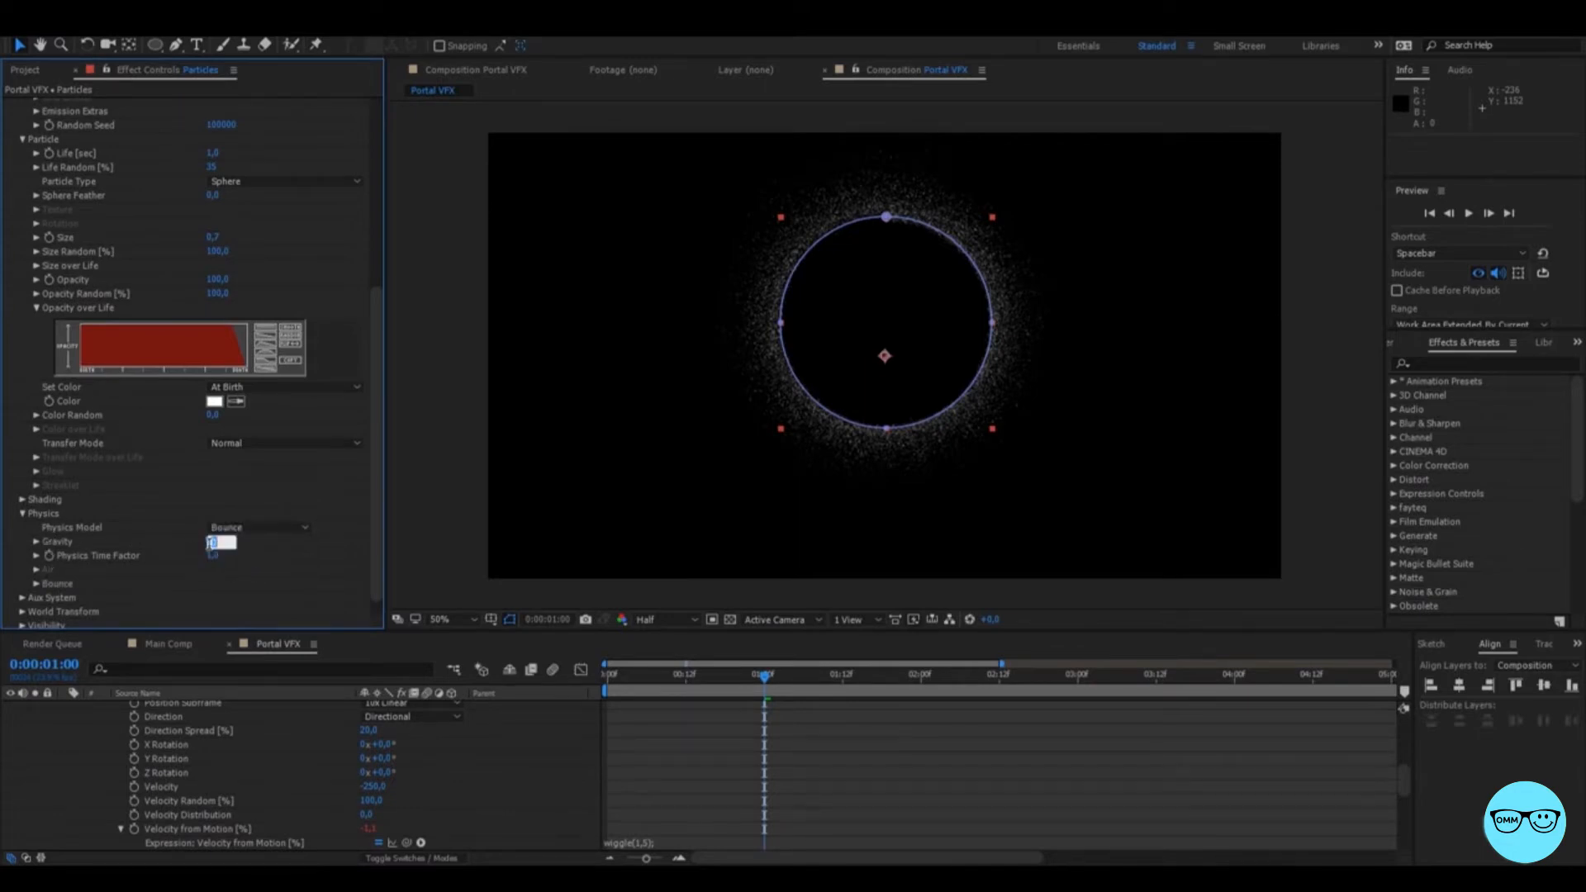
{"action": "type", "text": "50"}
{"action": "key", "text": "Return"}
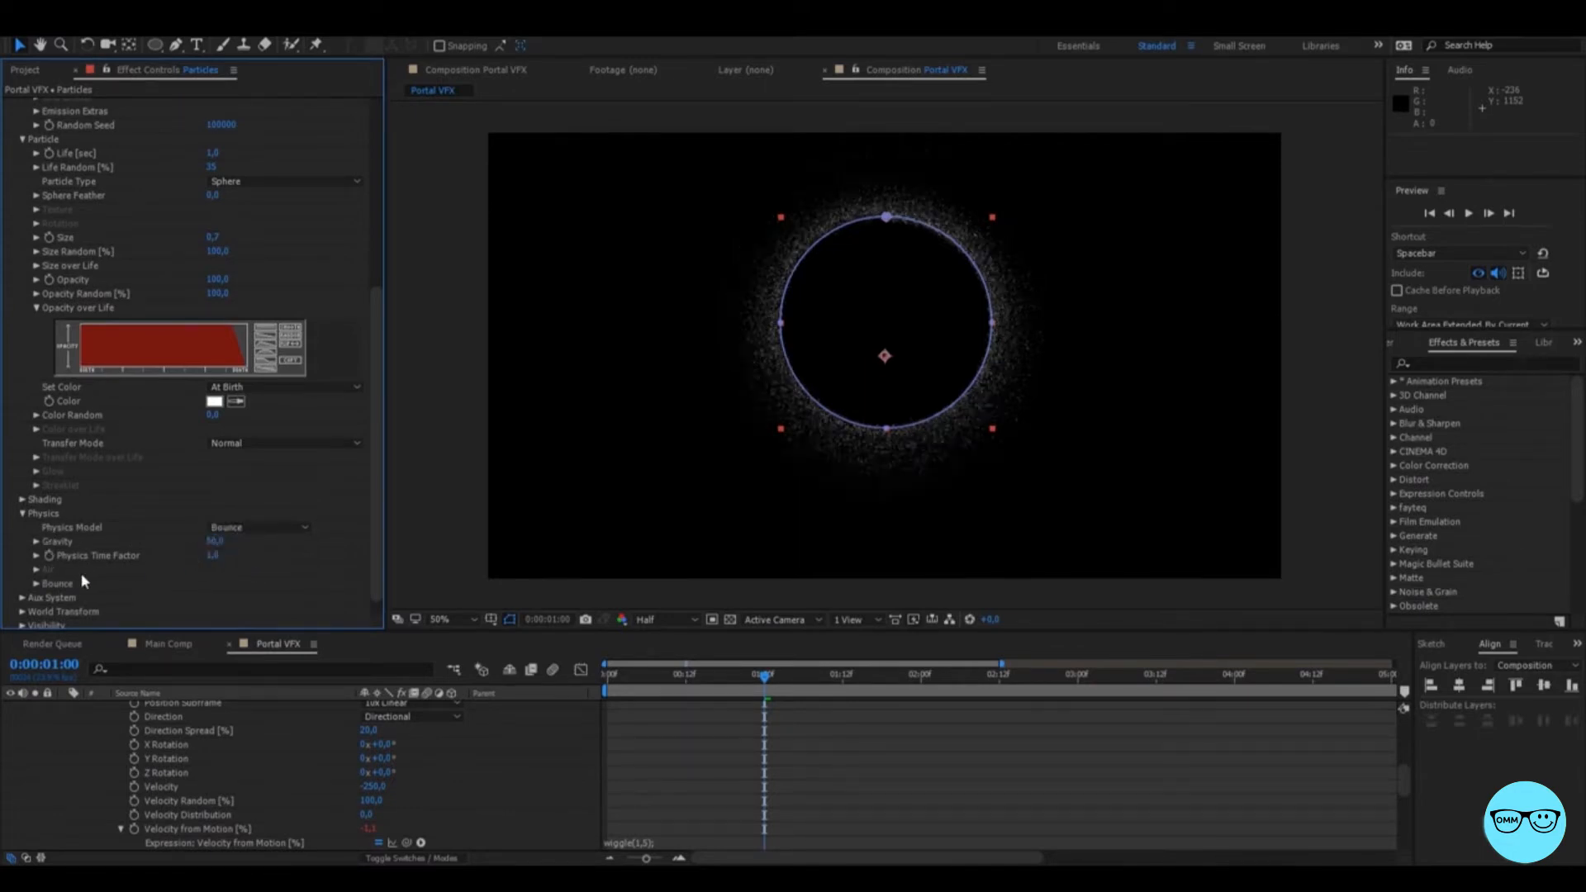
{"action": "left_click", "coordinate": [36, 584]}
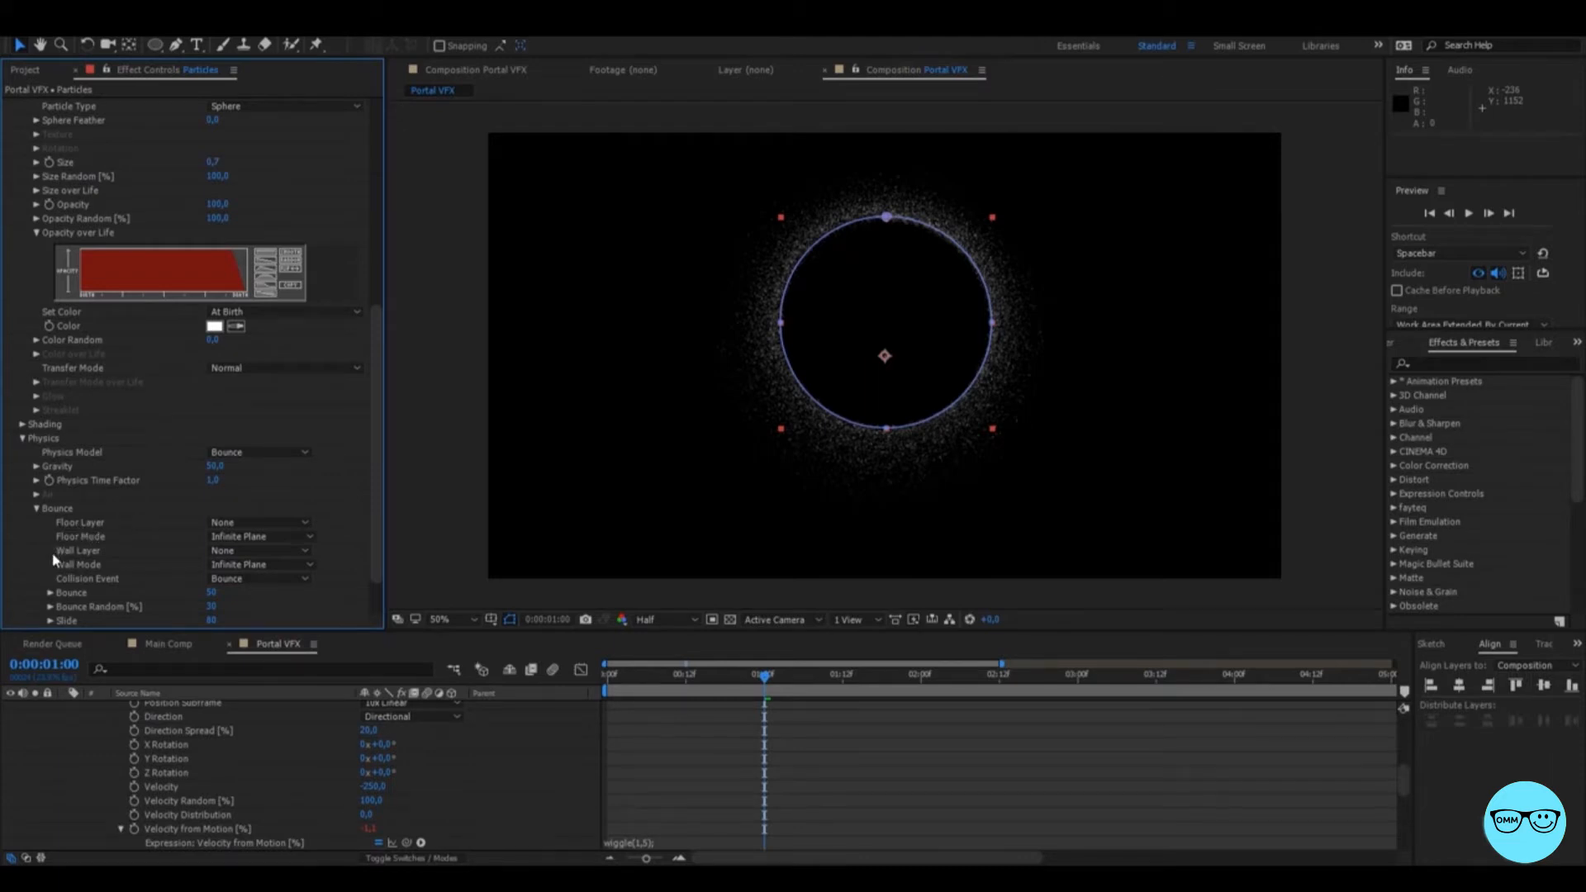
Add Background_fullHD.jpg beneath the Particles layer in the Portal VFX composition and make it a guide layer.
{"action": "left_click", "coordinate": [171, 649]}
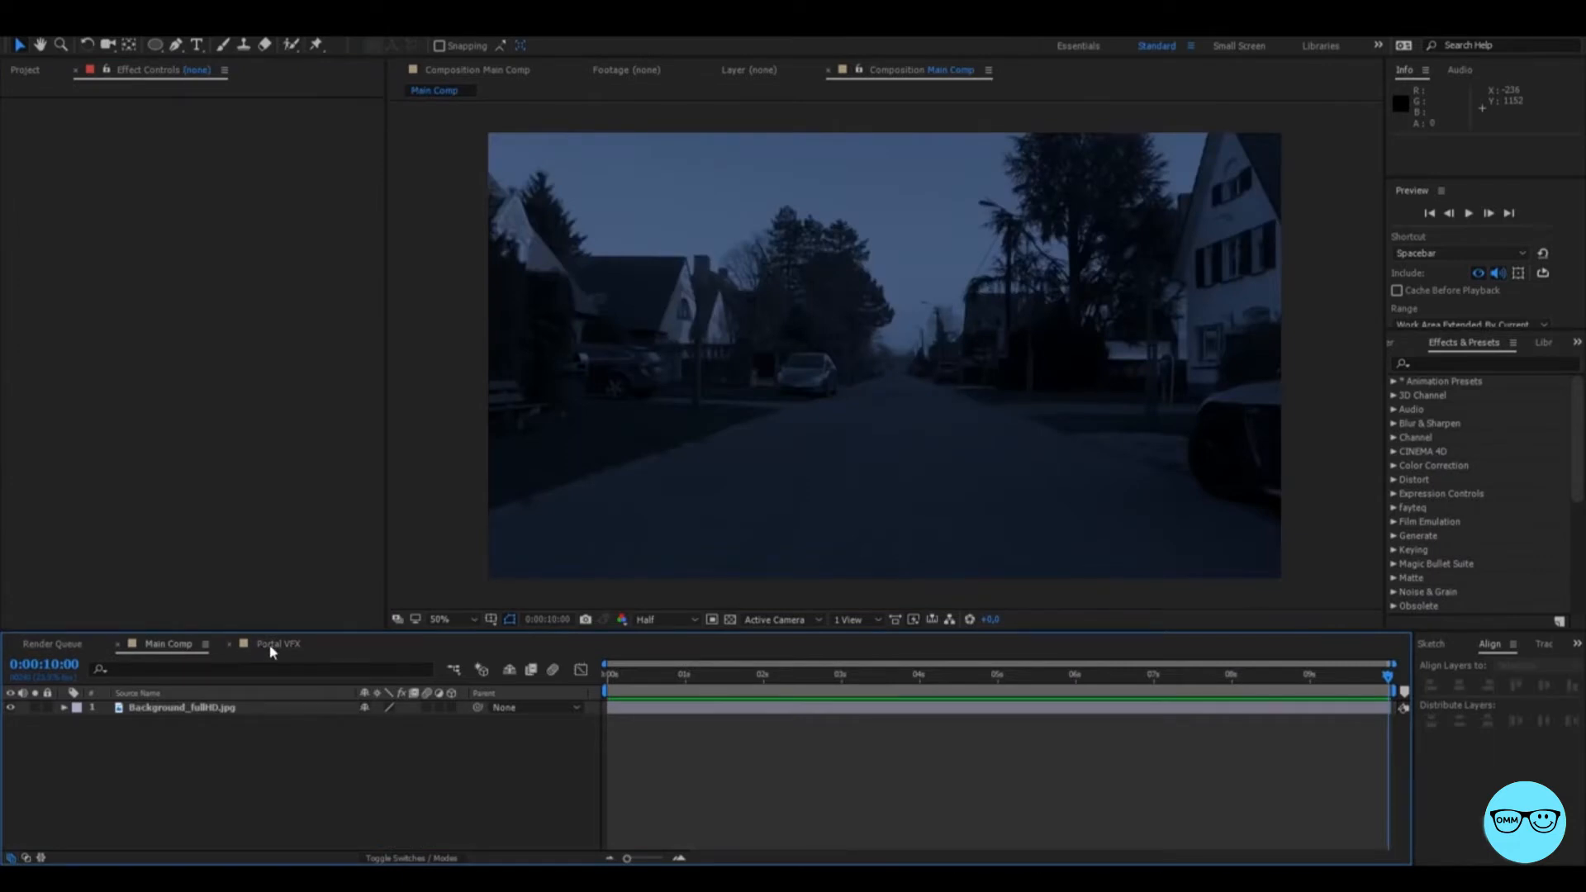
{"action": "left_click", "coordinate": [188, 708]}
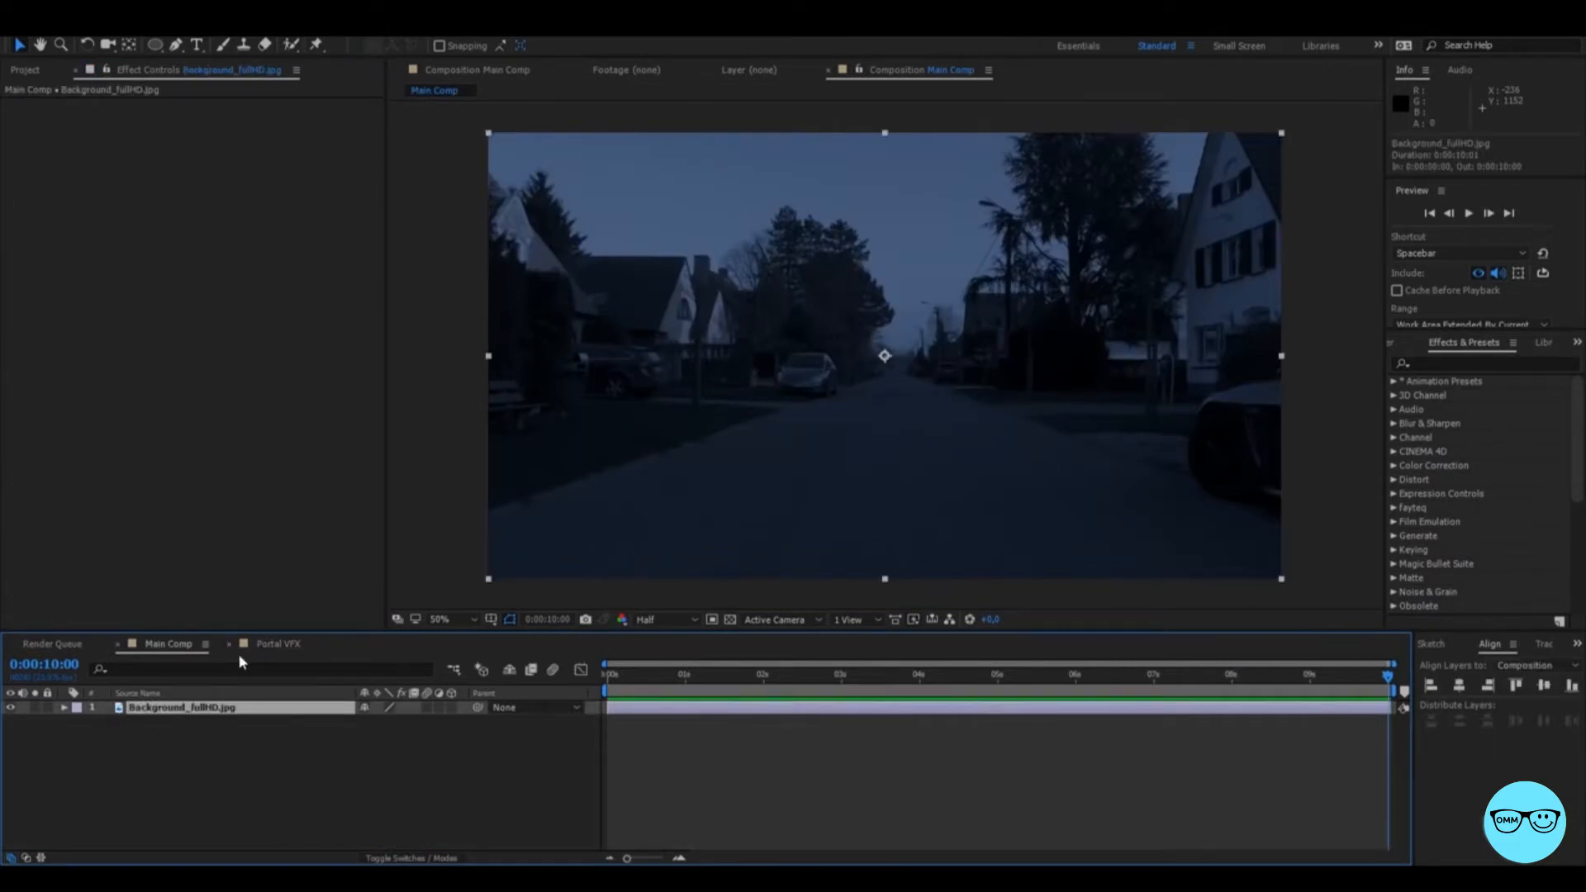
{"action": "left_click", "coordinate": [273, 645]}
{"action": "left_click", "coordinate": [24, 70]}
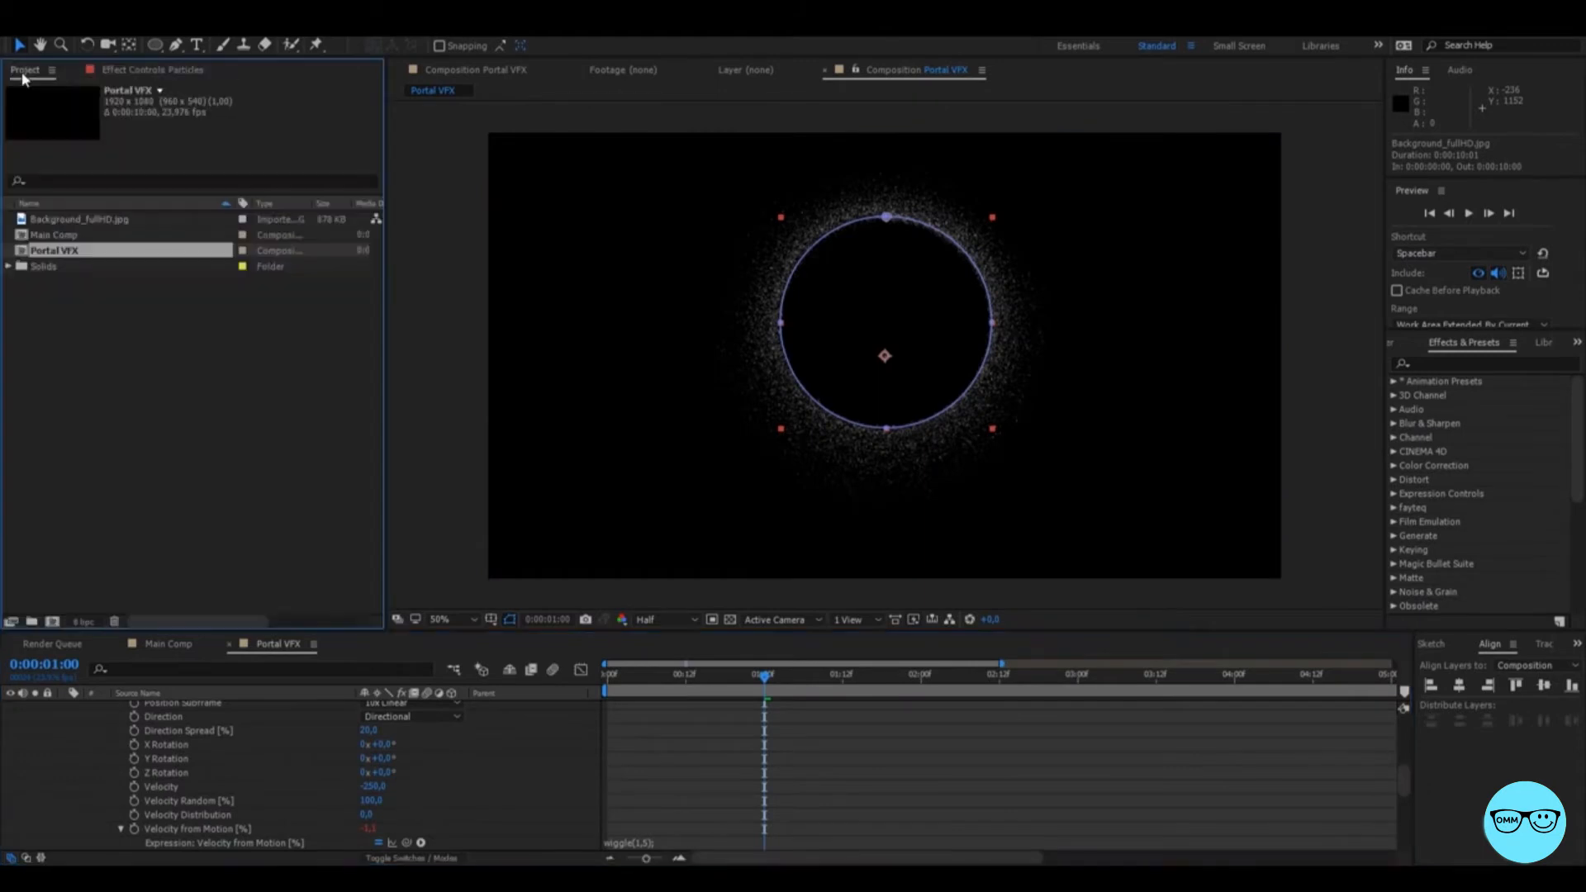
{"action": "left_click_drag", "start_coordinate": [56, 227], "coordinate": [186, 826]}
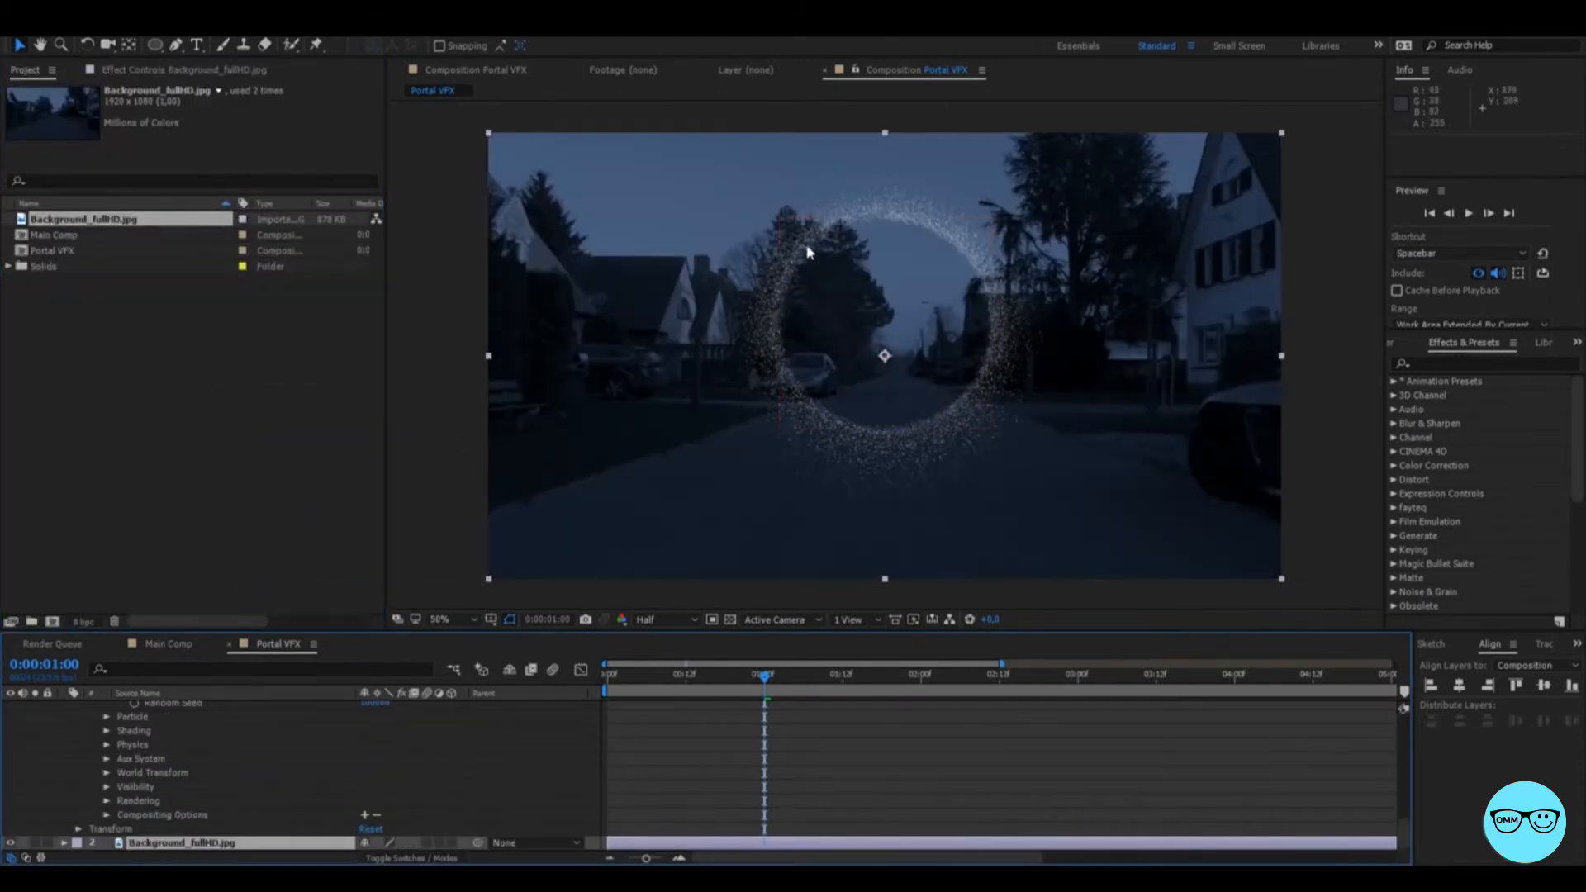
{"action": "right_click", "coordinate": [188, 846]}
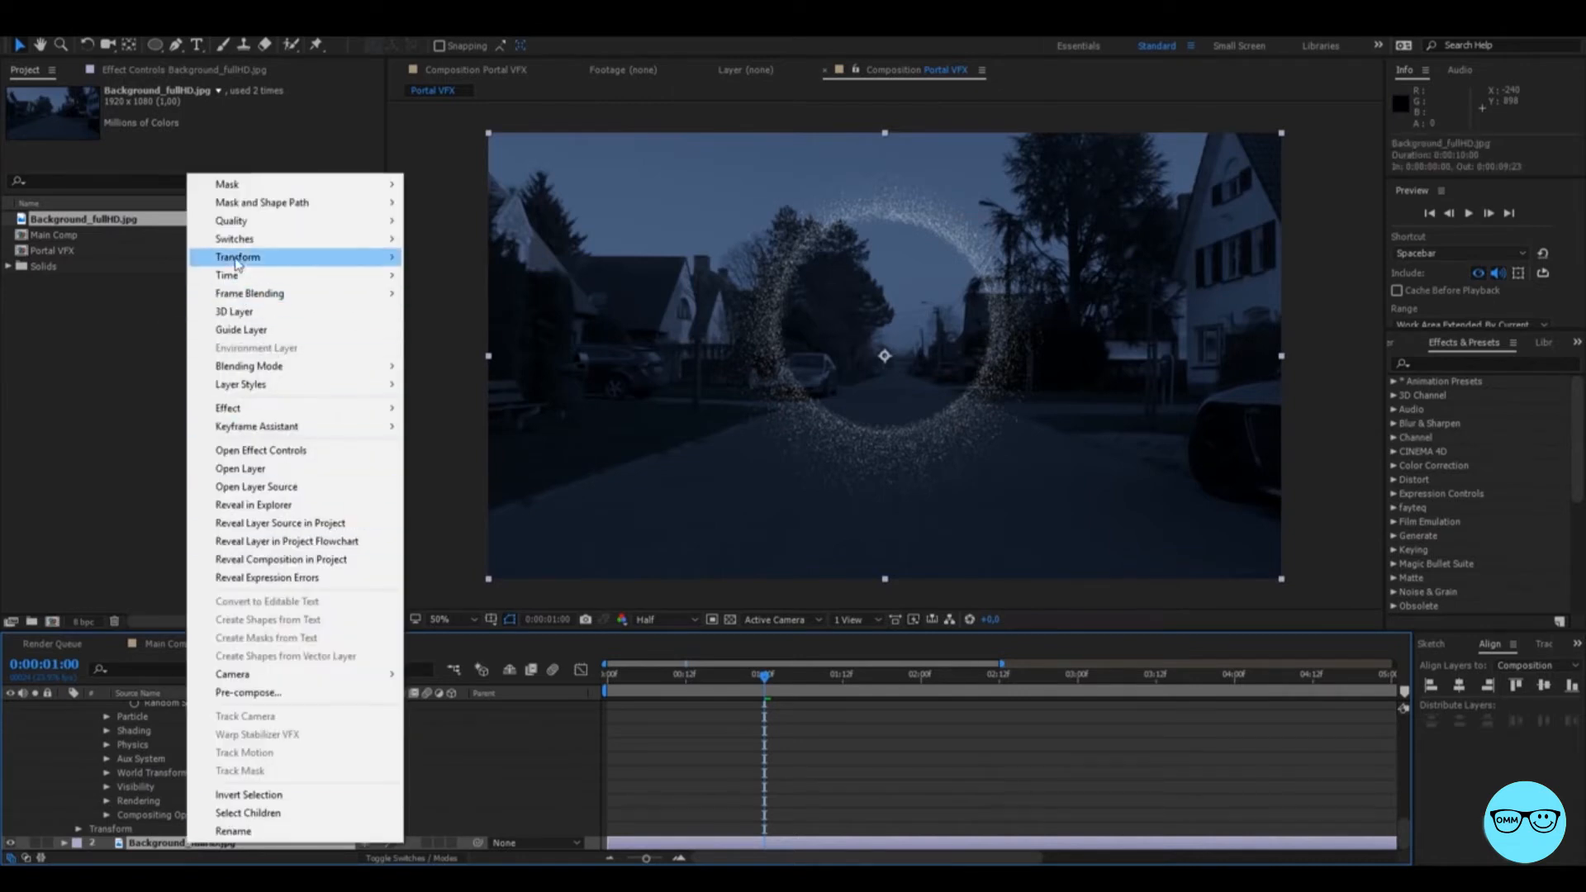
{"action": "left_click", "coordinate": [269, 330]}
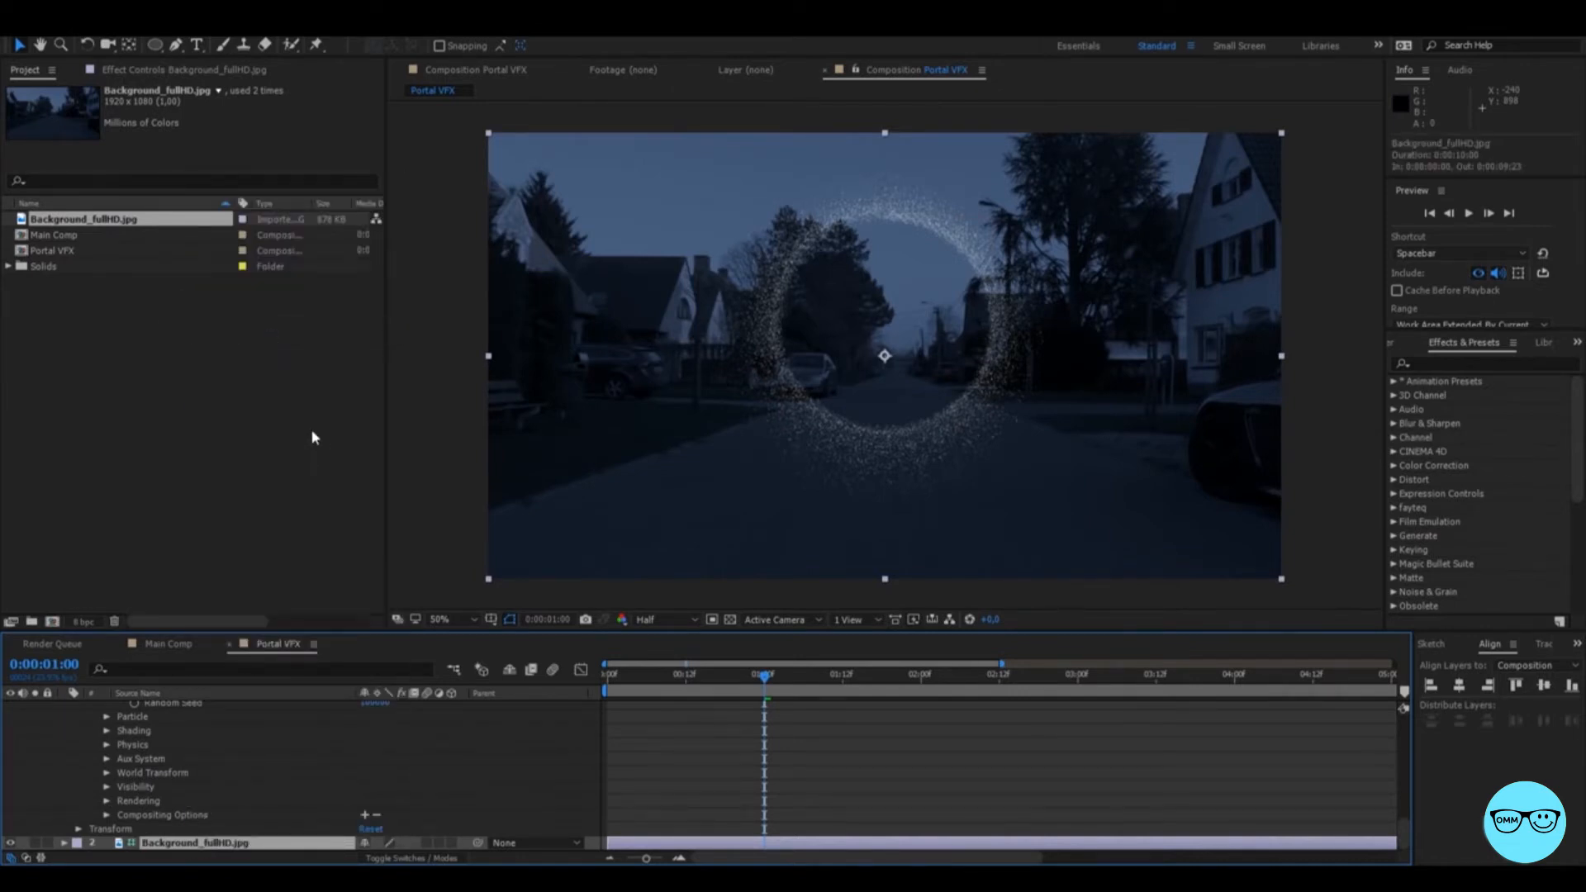
Place the Portal VFX composition above the background in Main Comp and check the ring at 0:00:01:14.
{"action": "left_click", "coordinate": [162, 650]}
{"action": "left_click_drag", "start_coordinate": [54, 251], "coordinate": [144, 717]}
{"action": "left_click", "coordinate": [731, 678]}
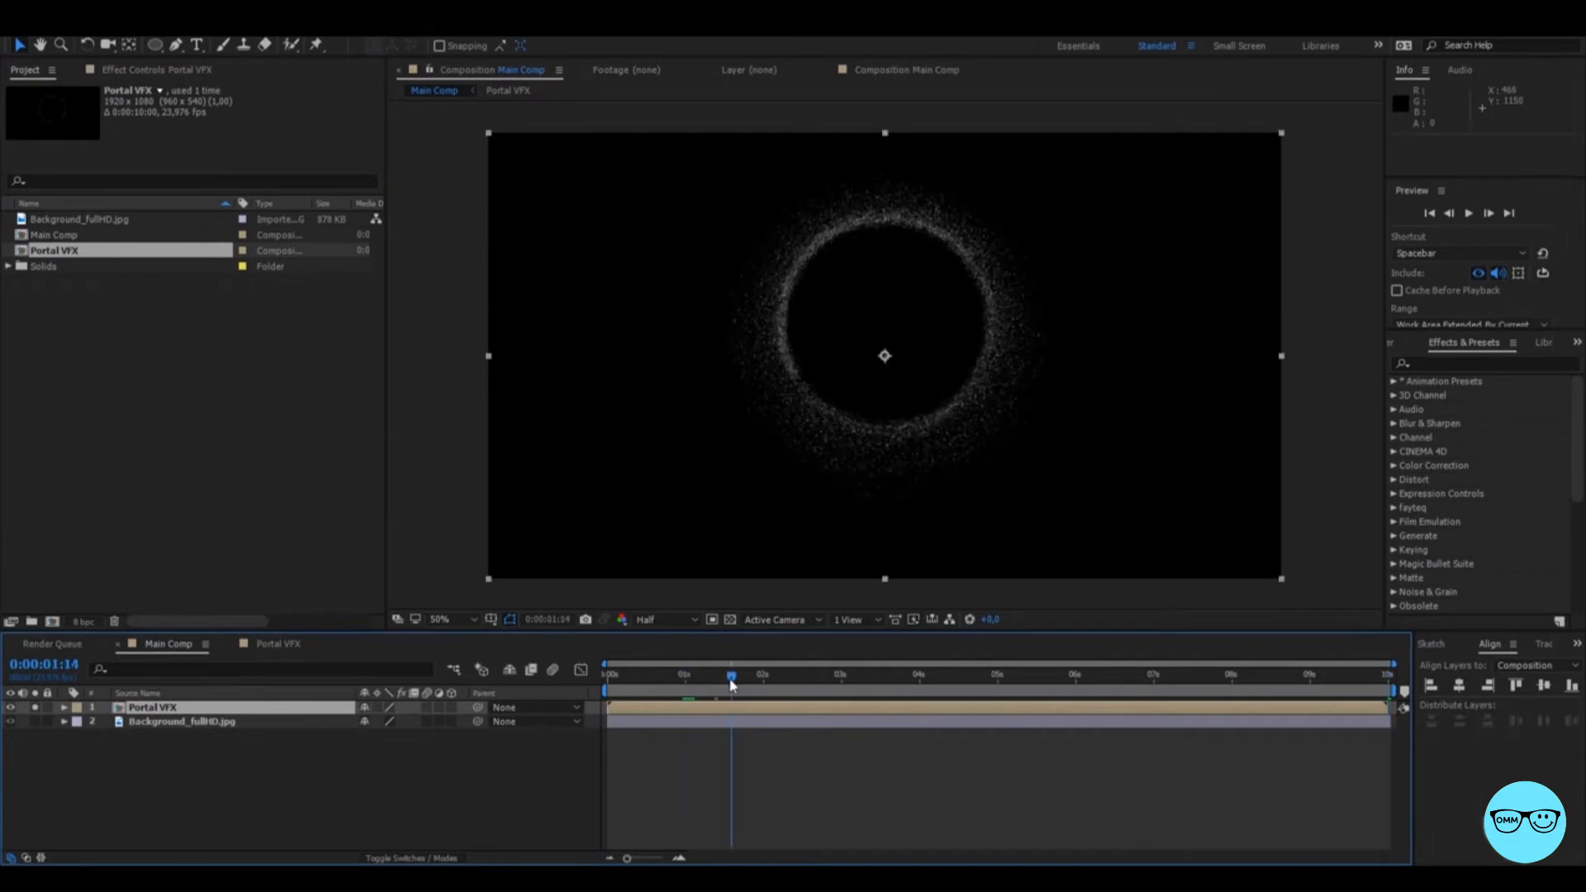
Reopen the Portal VFX composition and create a white solid named Floor.
{"action": "double_click", "coordinate": [661, 712]}
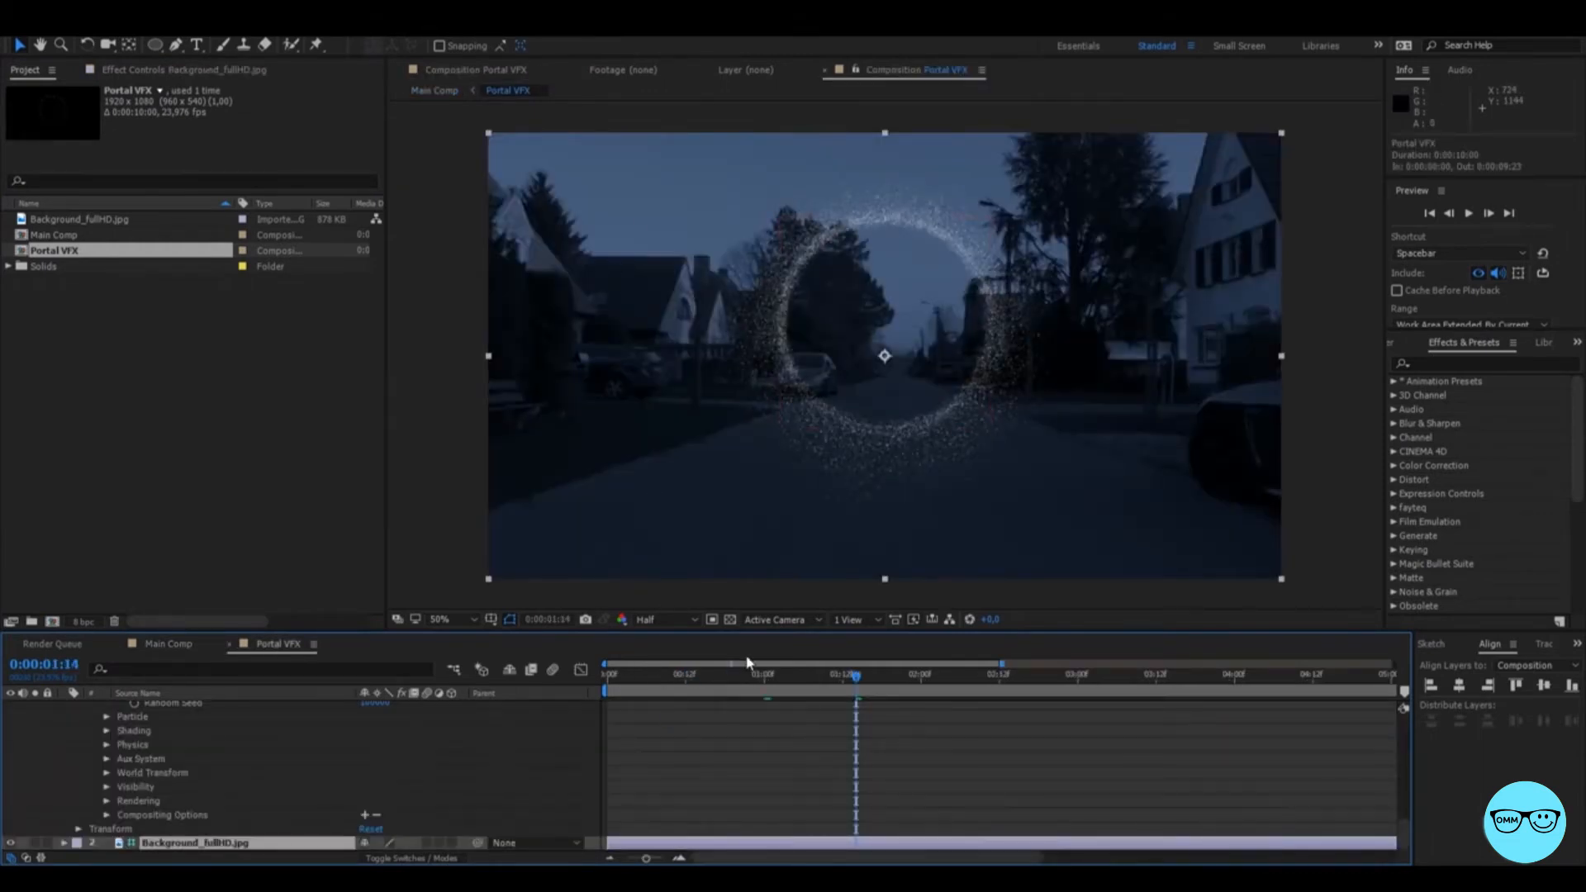
{"action": "left_click", "coordinate": [120, 28]}
{"action": "mouse_move", "coordinate": [119, 47]}
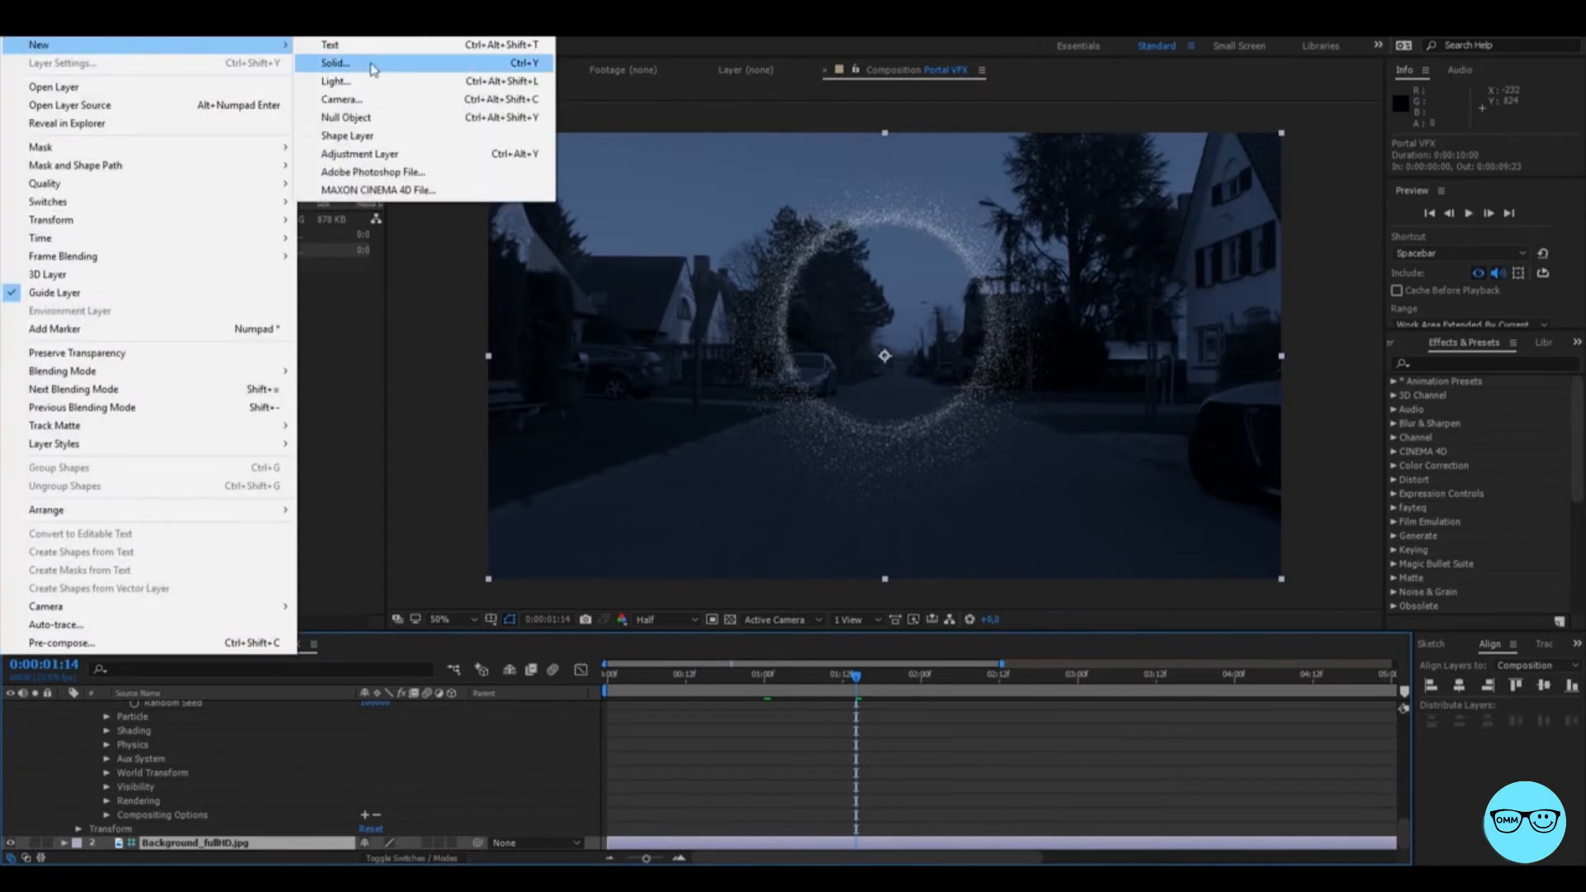
{"action": "left_click", "coordinate": [363, 64]}
{"action": "type", "text": "Floor"}
{"action": "left_click", "coordinate": [885, 503]}
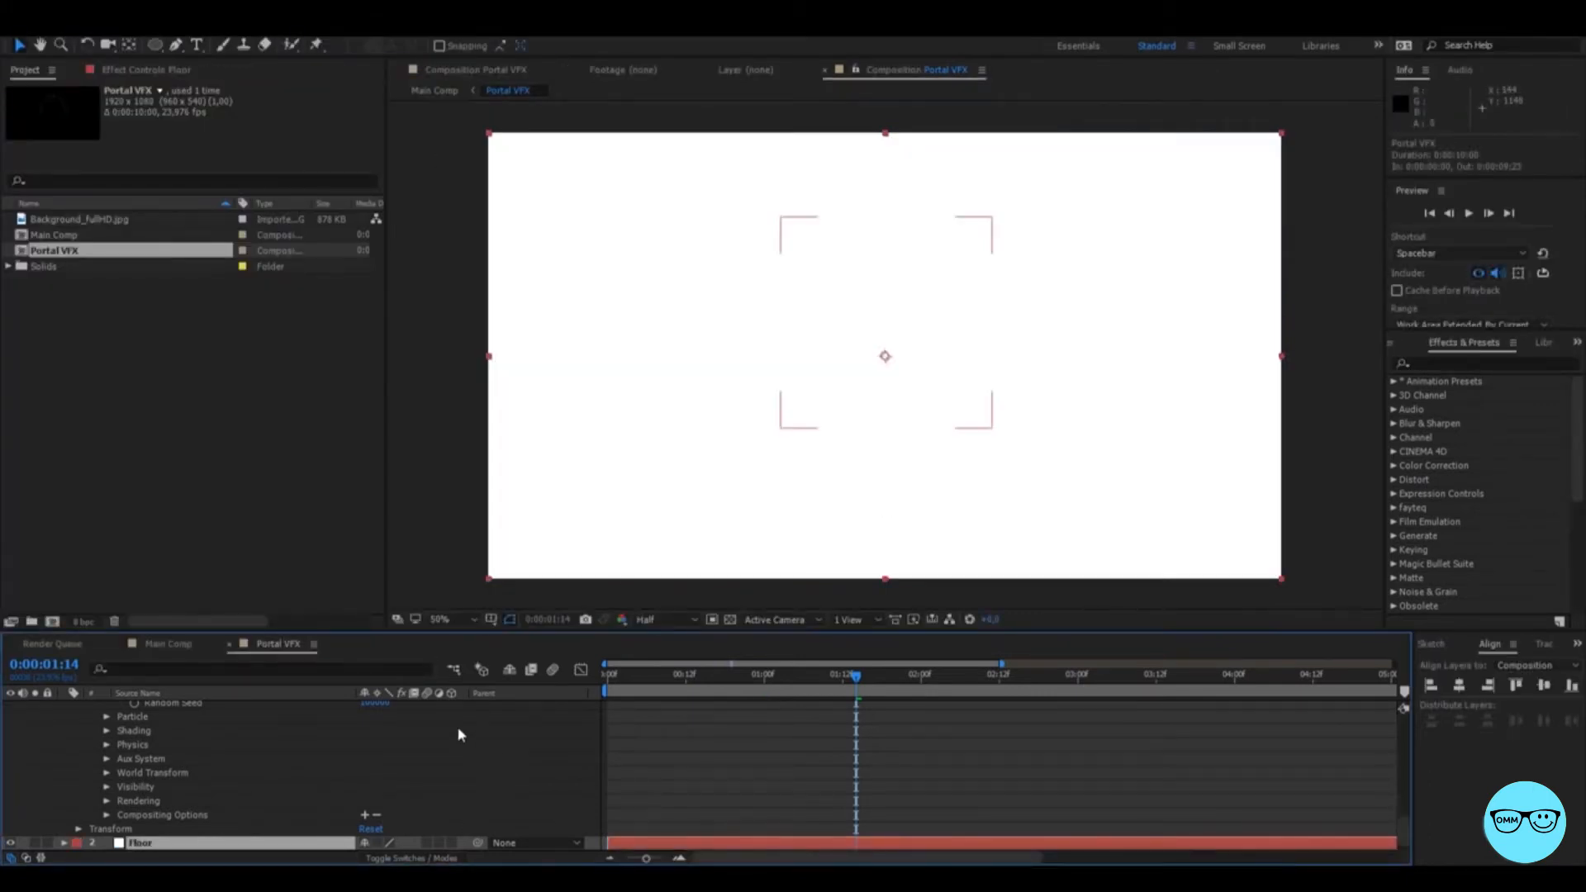
Make the Floor solid a 3D layer, tilt it back nearly flat and lower it onto the road beneath the ring.
{"action": "left_click", "coordinate": [450, 843]}
{"action": "key", "text": "w"}
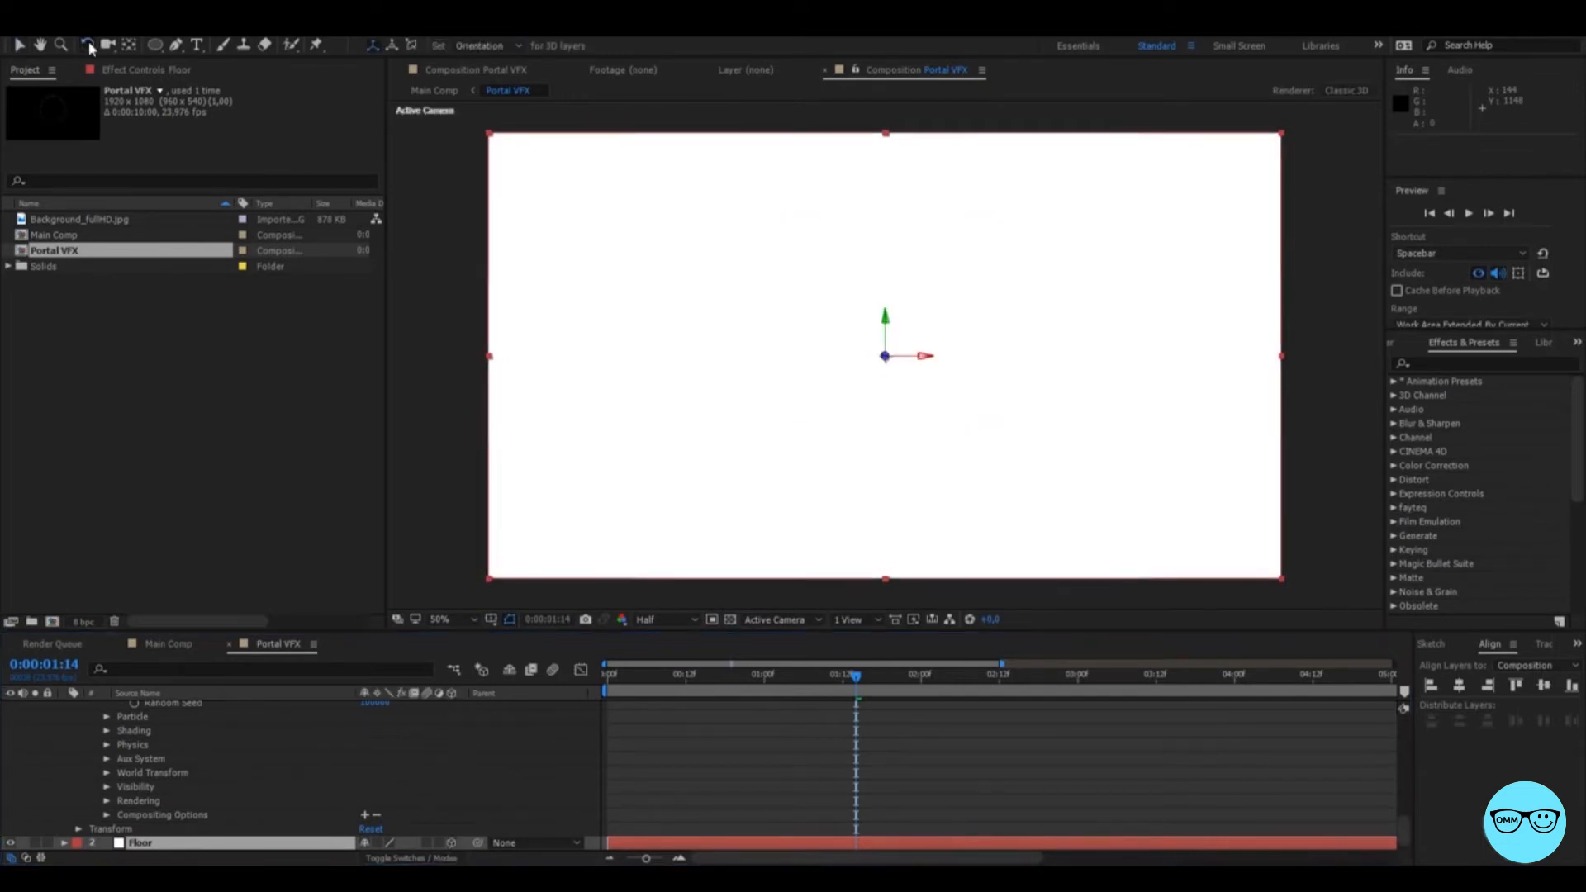
{"action": "left_click_drag", "start_coordinate": [891, 340], "coordinate": [912, 482]}
{"action": "key", "text": "v"}
{"action": "key", "text": "w"}
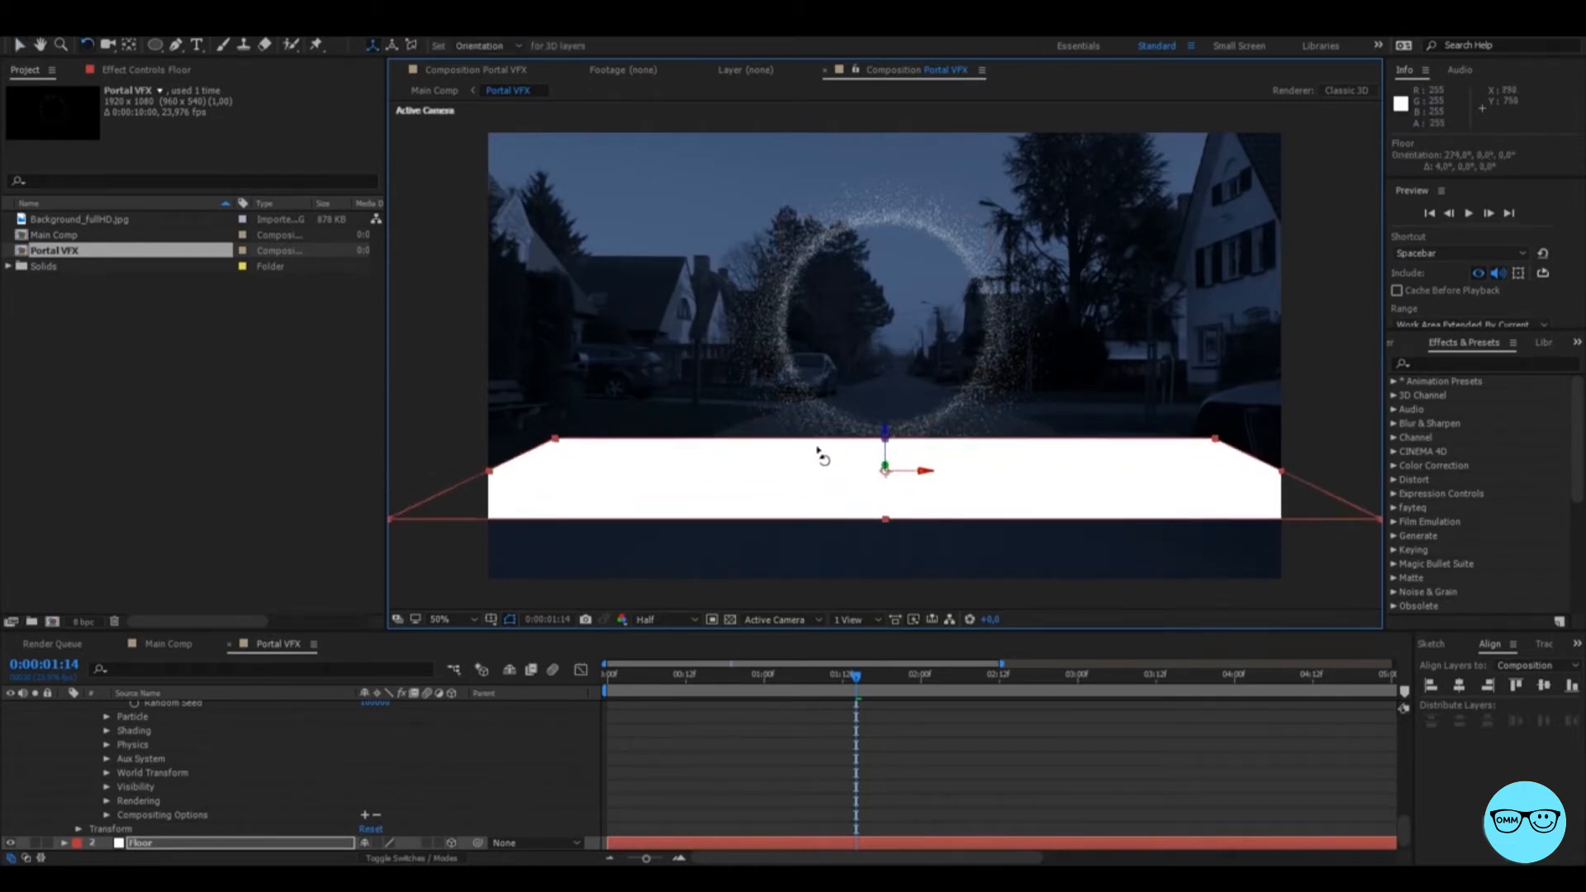
Rescale the Floor layer to about 42% wide by 270% long so it runs along the road.
{"action": "key", "text": "v"}
{"action": "left_click_drag", "start_coordinate": [558, 440], "coordinate": [627, 410]}
{"action": "left_click_drag", "start_coordinate": [1231, 493], "coordinate": [1068, 516]}
{"action": "key", "text": "w"}
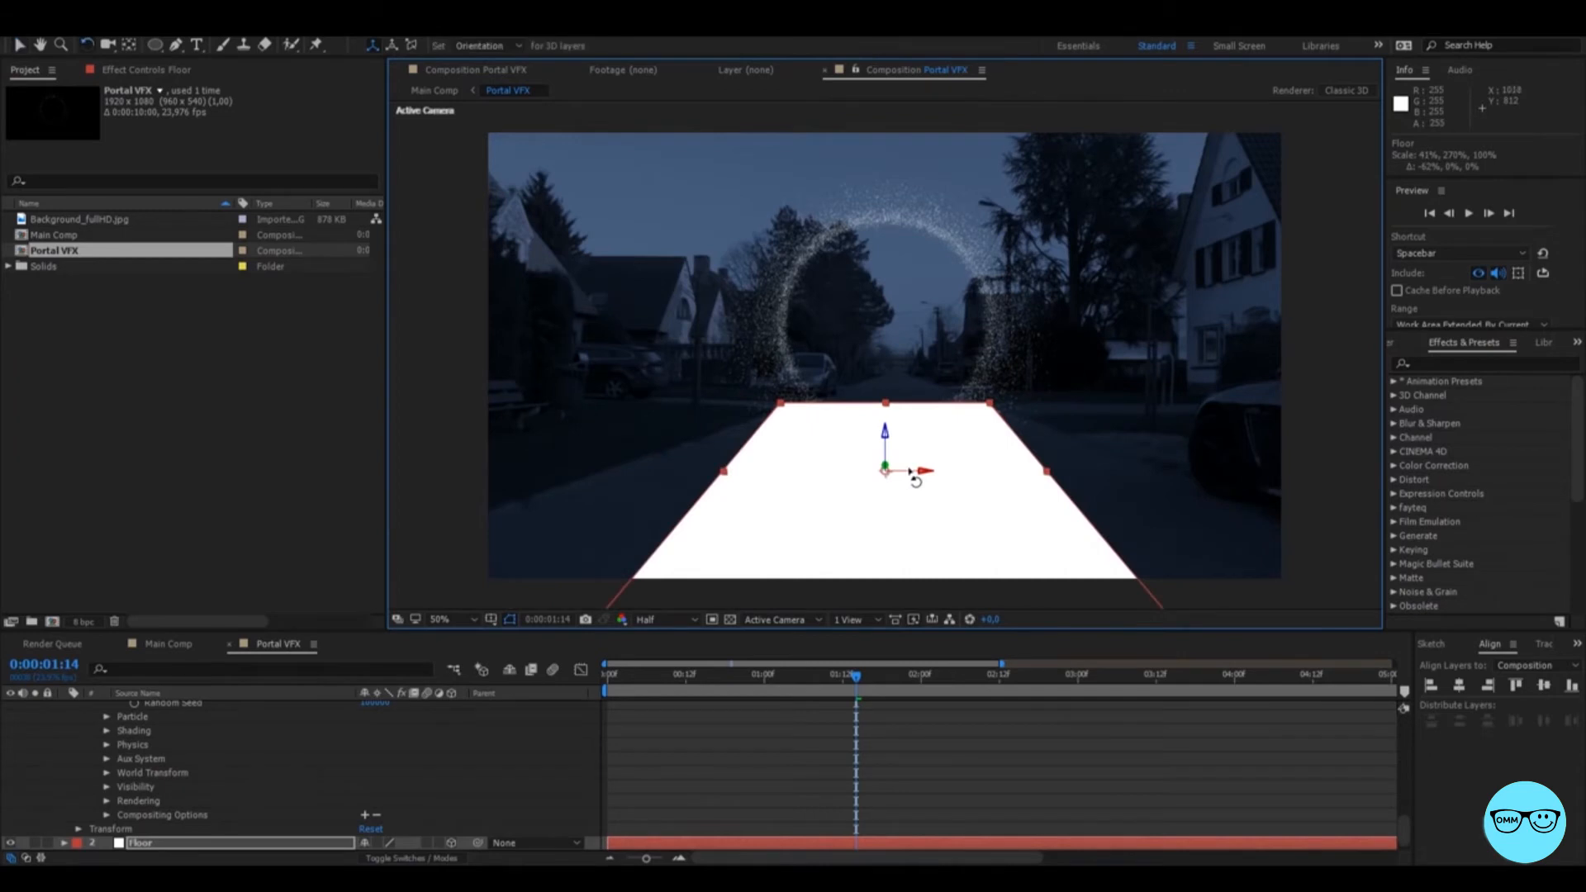
Enlarge the Floor layer to about 70% by 327% and push it back in depth to about Z 1025.
{"action": "left_click_drag", "start_coordinate": [911, 470], "coordinate": [920, 474]}
{"action": "key", "text": "v"}
{"action": "left_click_drag", "start_coordinate": [1048, 471], "coordinate": [1156, 470]}
{"action": "left_click_drag", "start_coordinate": [887, 469], "coordinate": [892, 461]}
{"action": "mouse_move", "coordinate": [886, 535]}
{"action": "left_mouse_down"}
{"action": "mouse_move", "coordinate": [880, 608]}
{"action": "mouse_move", "coordinate": [891, 556]}
{"action": "left_mouse_up"}
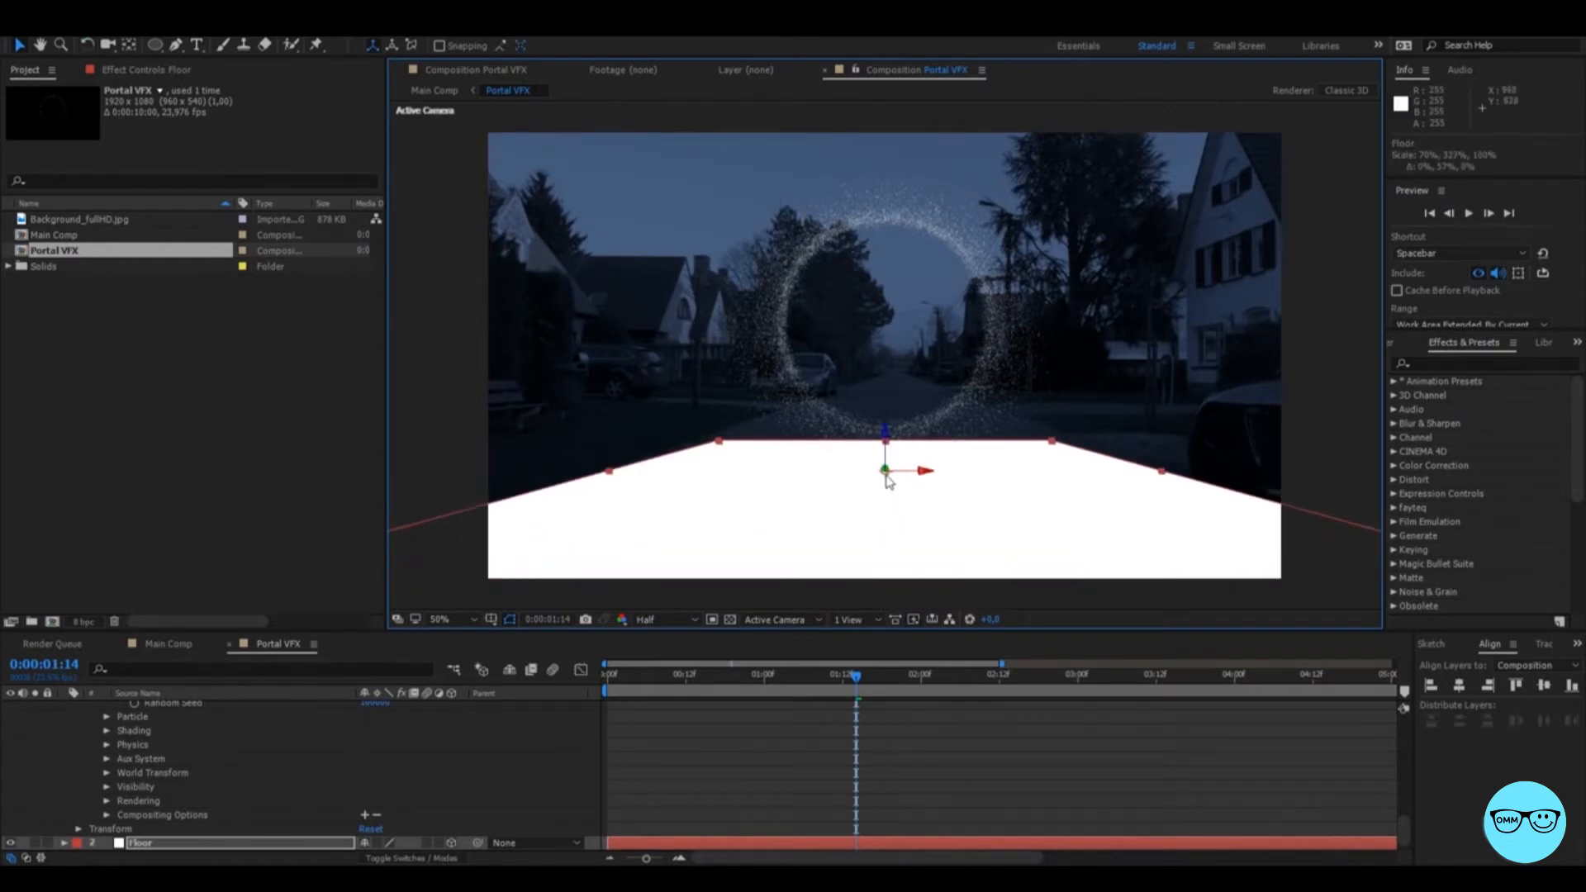
{"action": "left_click_drag", "start_coordinate": [884, 469], "coordinate": [885, 450]}
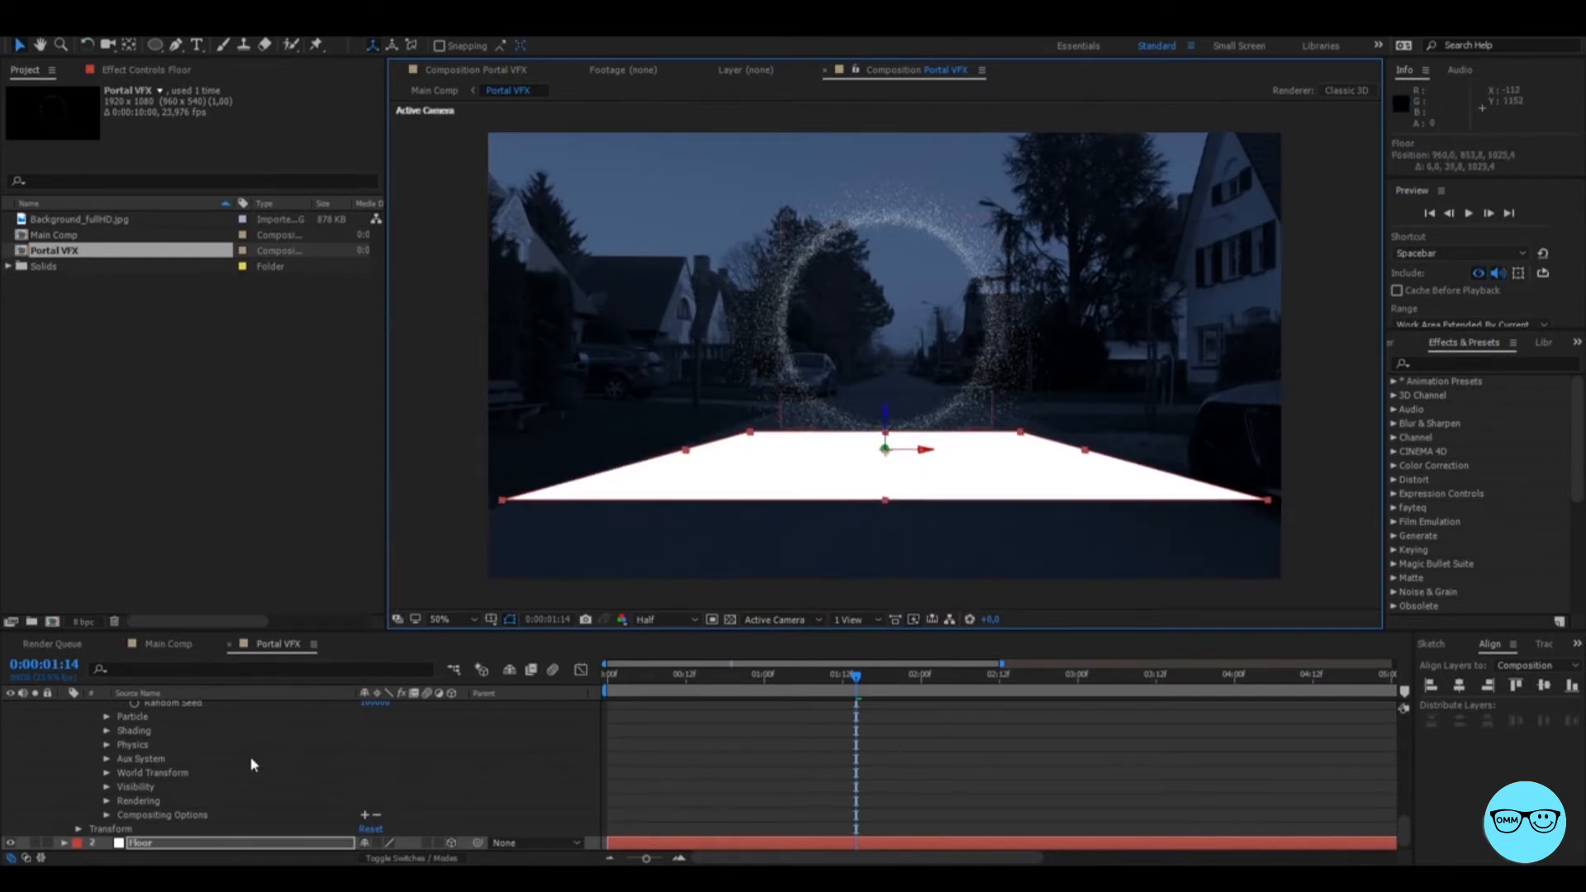
Set the Floor layer's X orientation to 269° and hide the layer.
{"action": "key", "text": "r"}
{"action": "left_click", "coordinate": [366, 840]}
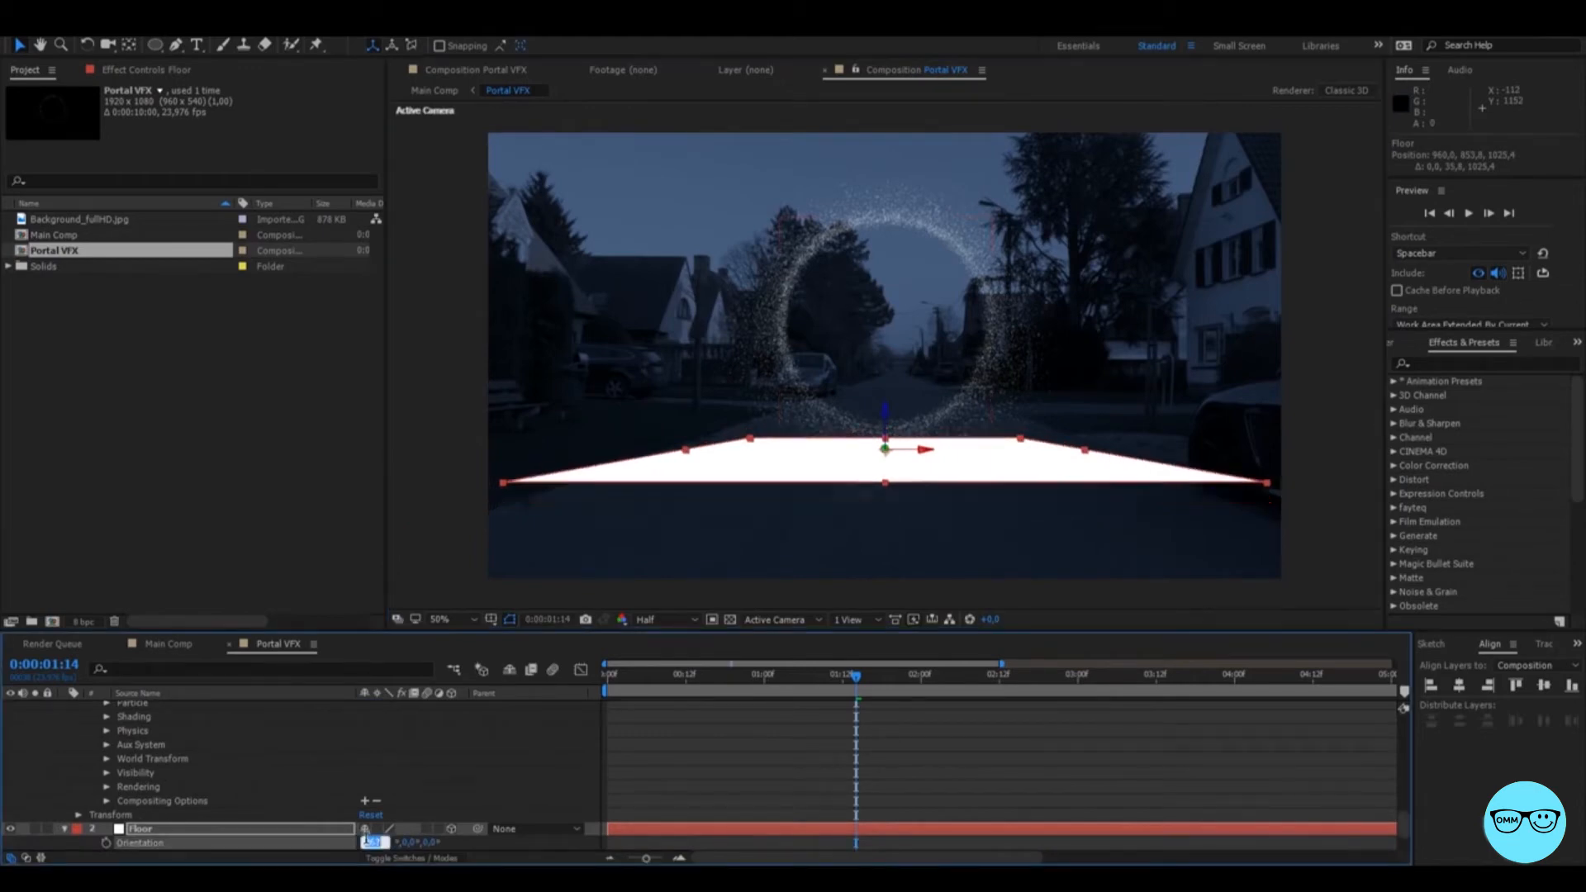
{"action": "key", "text": "Return"}
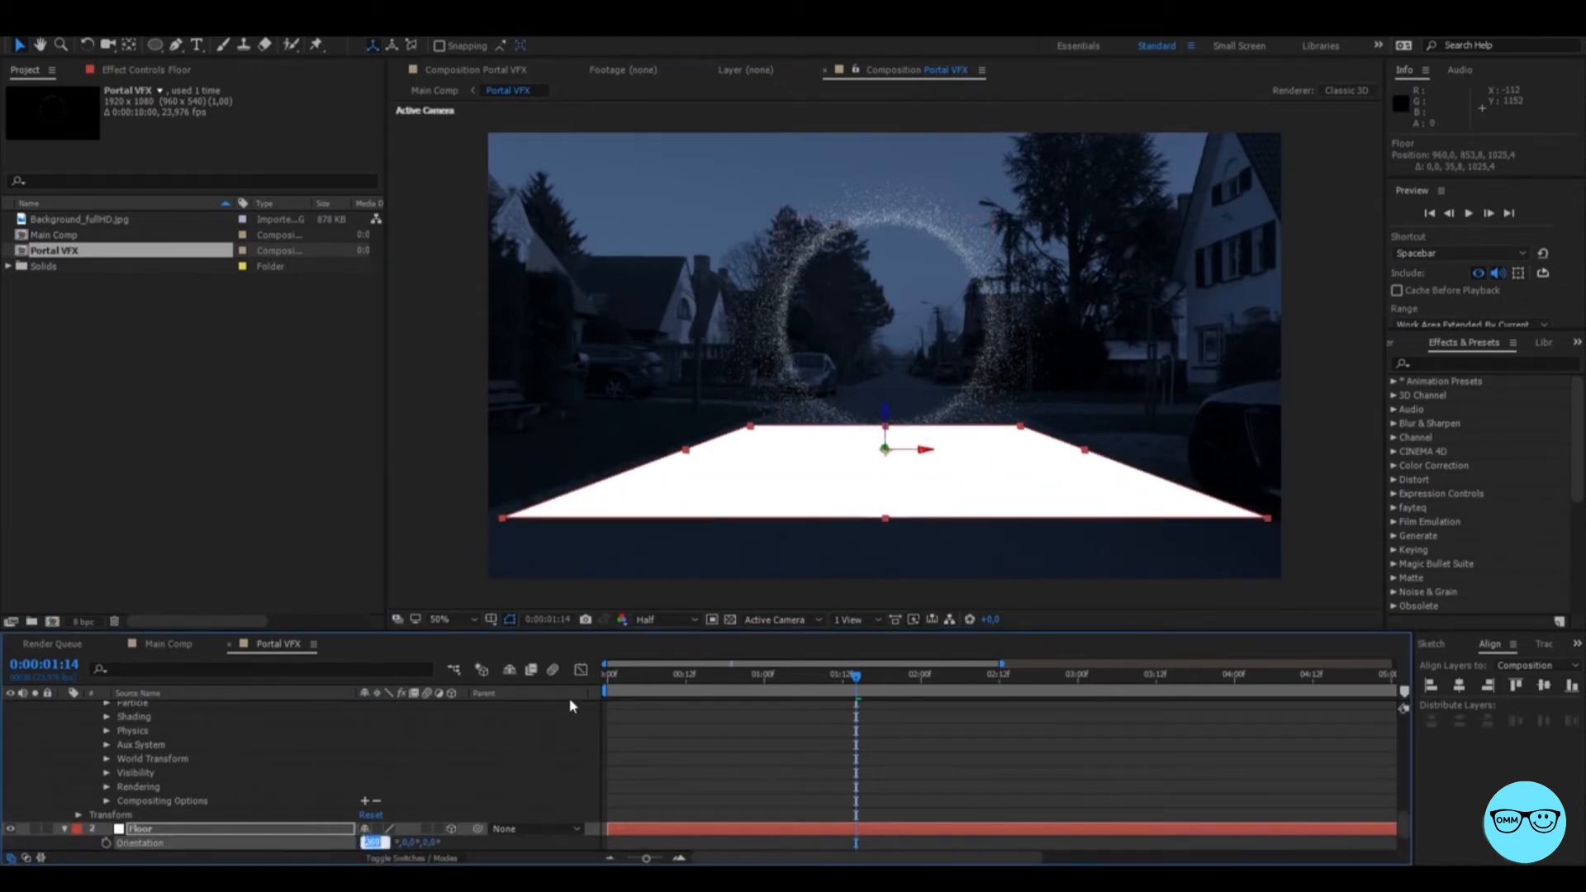
{"action": "left_click", "coordinate": [750, 733]}
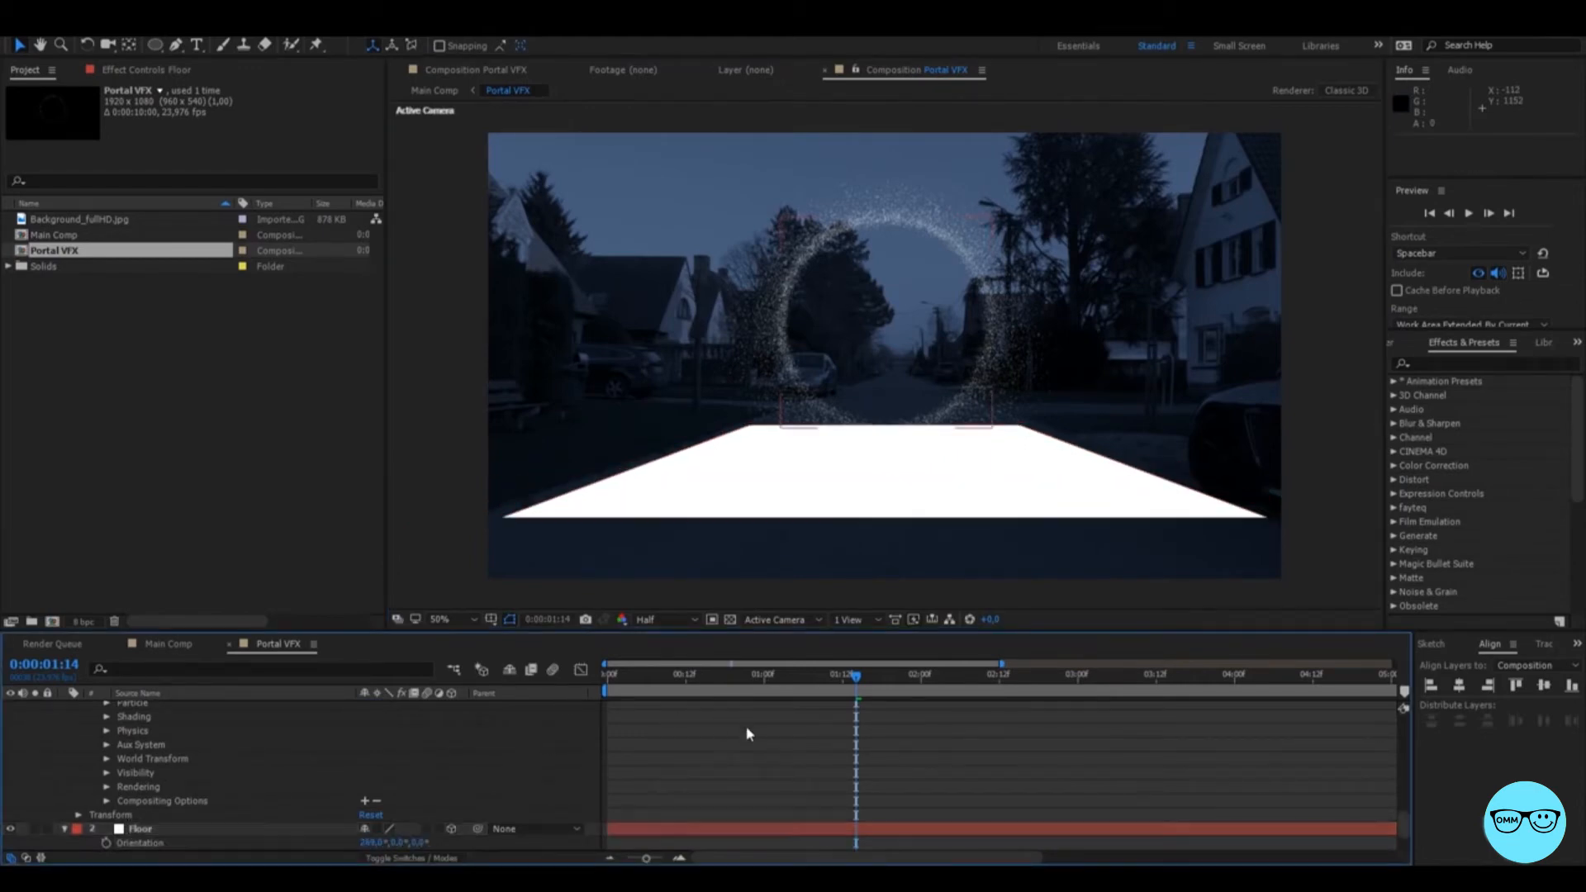
{"action": "left_click", "coordinate": [140, 829]}
{"action": "left_click", "coordinate": [11, 830]}
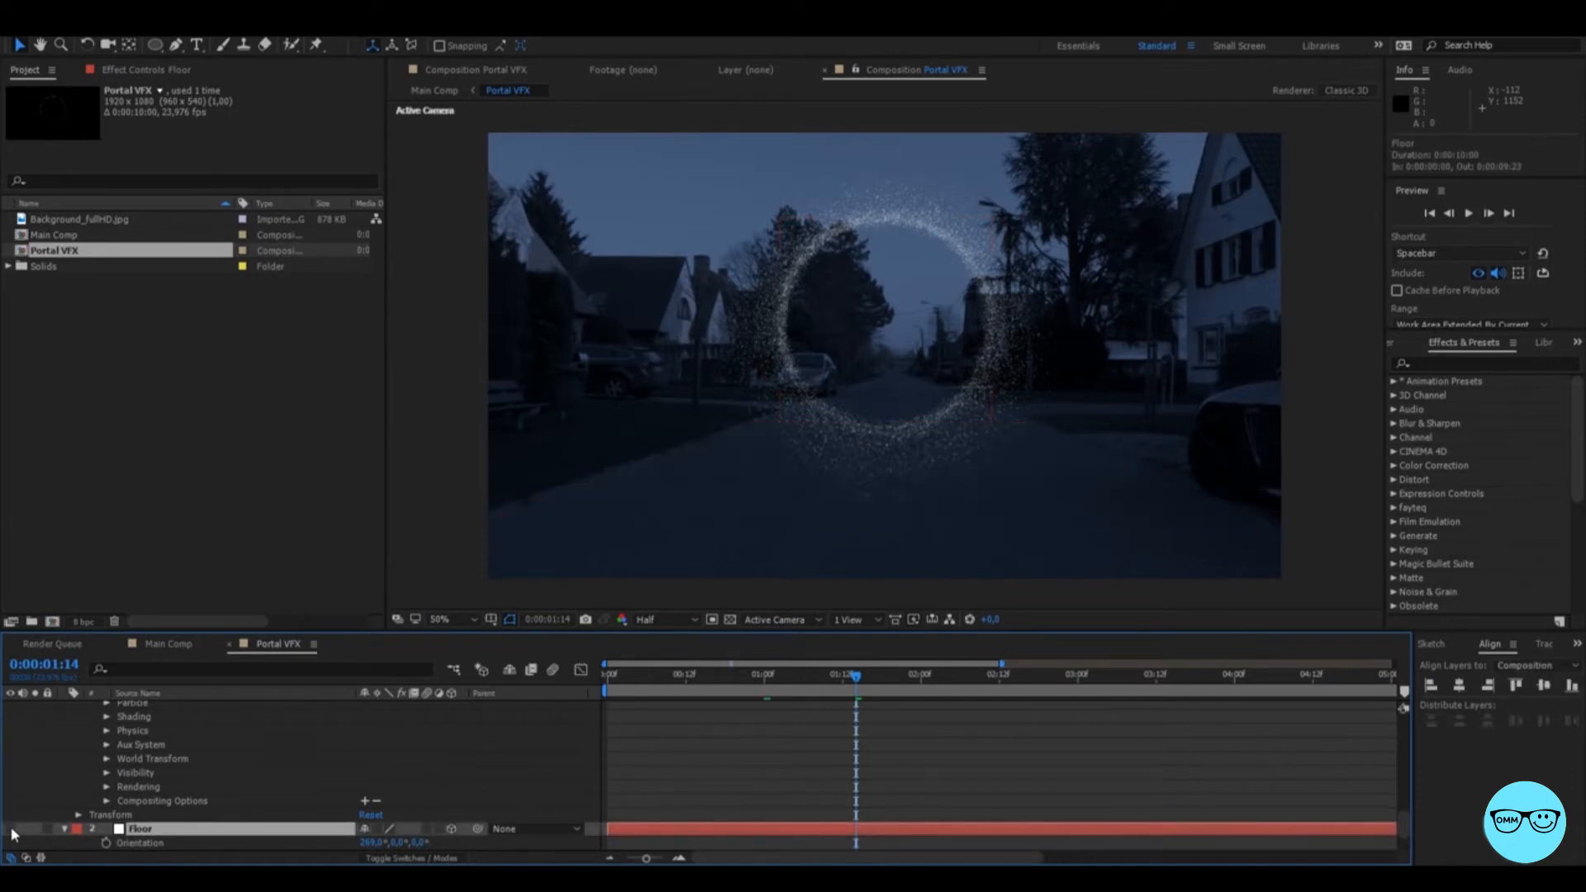
Assign Floor as the Floor Layer in the Particles layer's Bounce settings and preview the bounce.
{"action": "scroll", "coordinate": [38, 794], "scroll_direction": "up", "scroll_amount": 5}
{"action": "scroll", "coordinate": [37, 787], "scroll_direction": "up", "scroll_amount": 5}
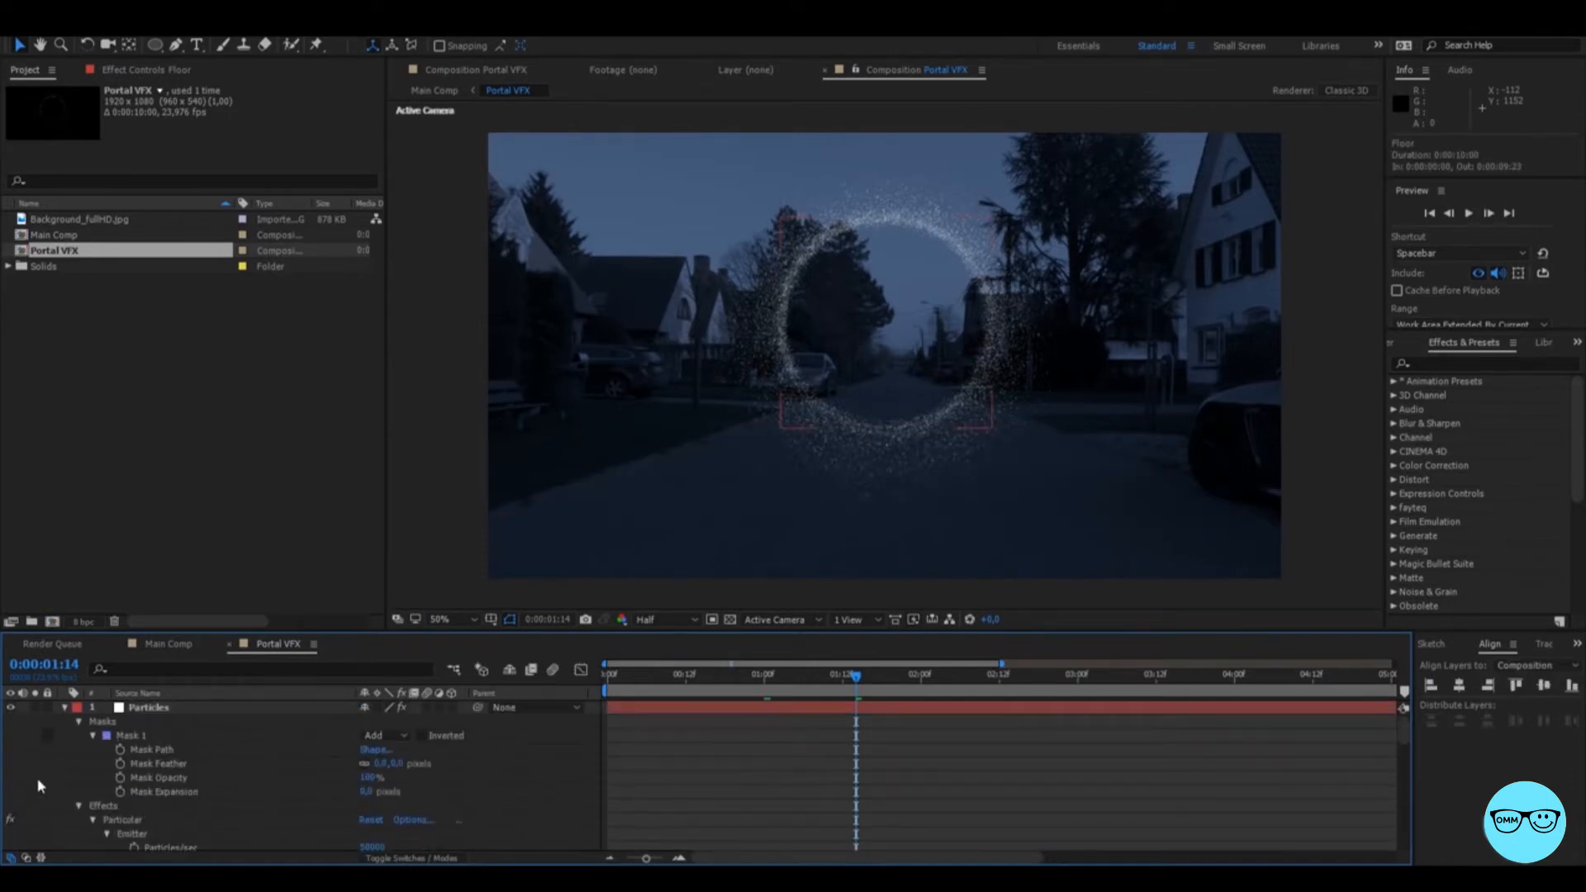
{"action": "left_click", "coordinate": [149, 708]}
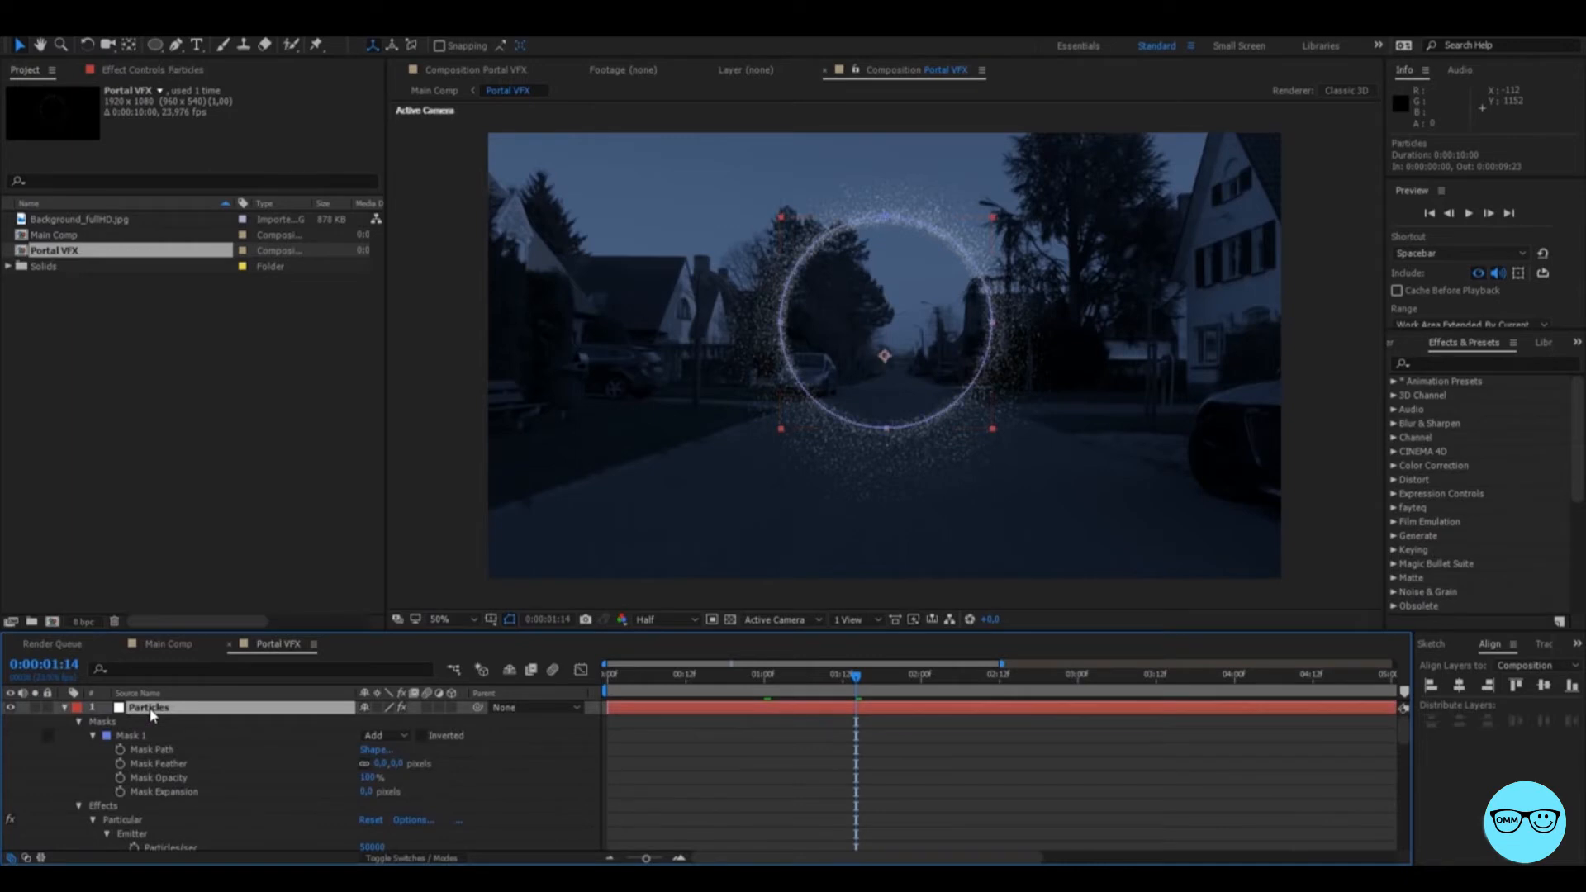
{"action": "left_click", "coordinate": [150, 71]}
{"action": "left_click_drag", "start_coordinate": [379, 268], "coordinate": [380, 513]}
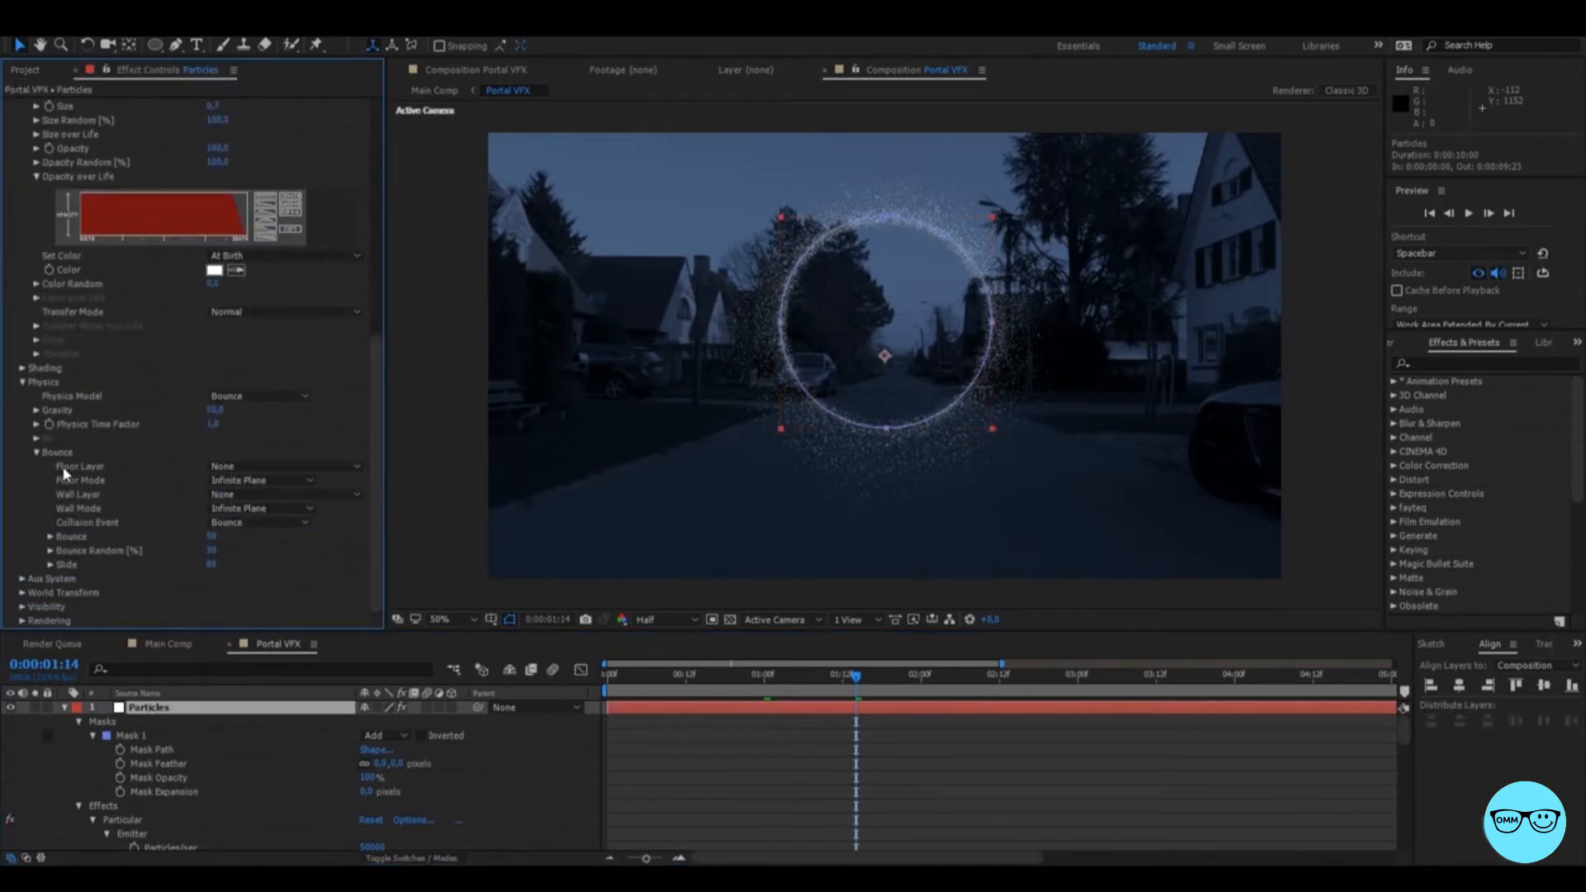
{"action": "left_click", "coordinate": [256, 467]}
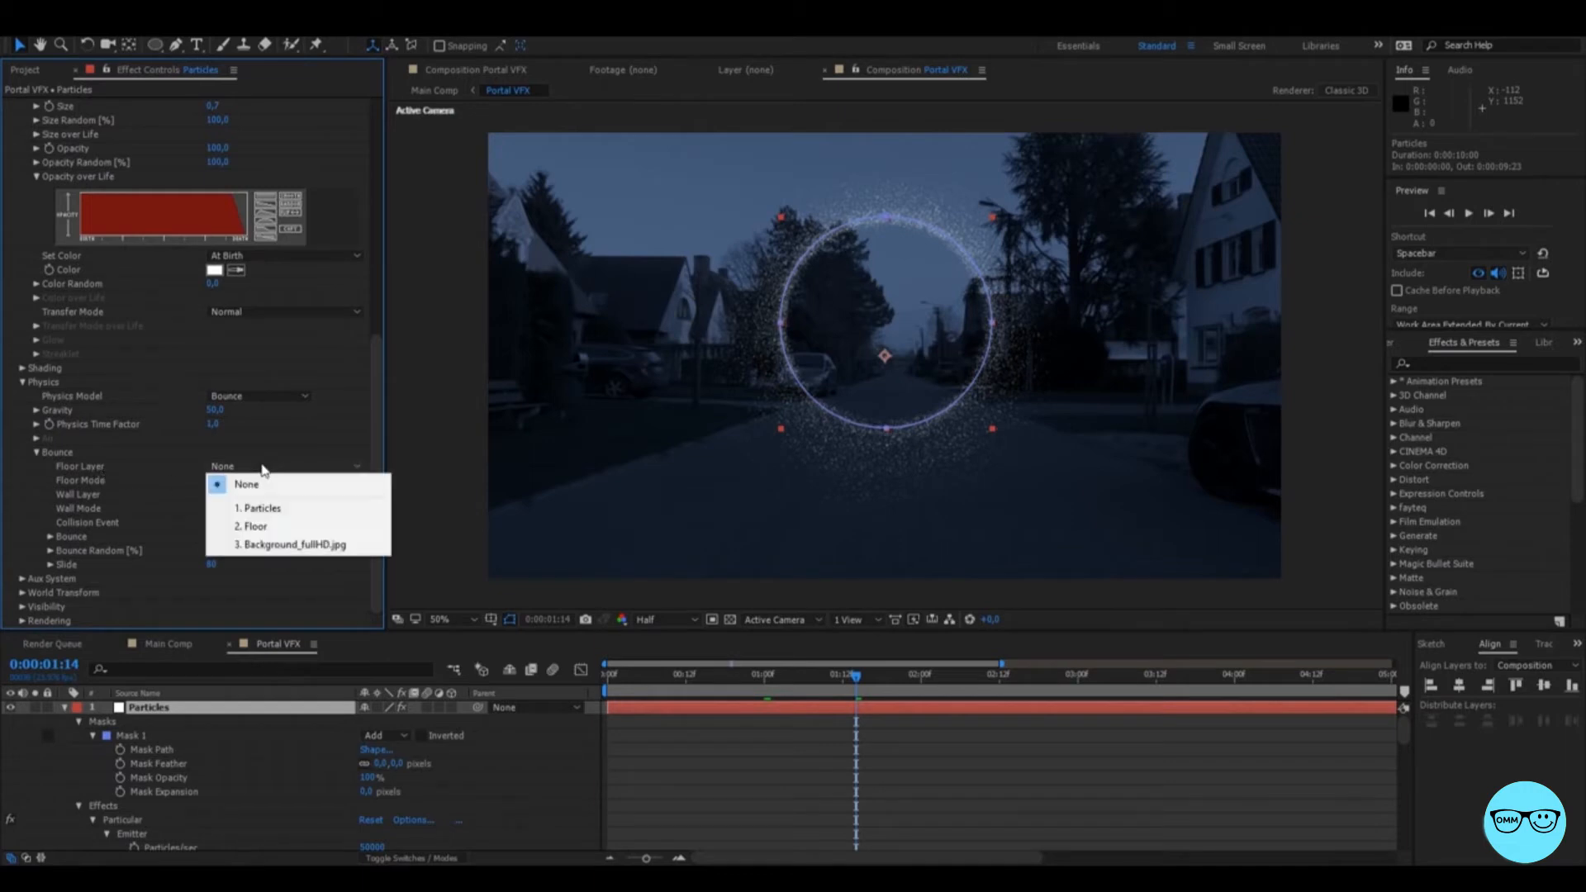
{"action": "left_click", "coordinate": [264, 530]}
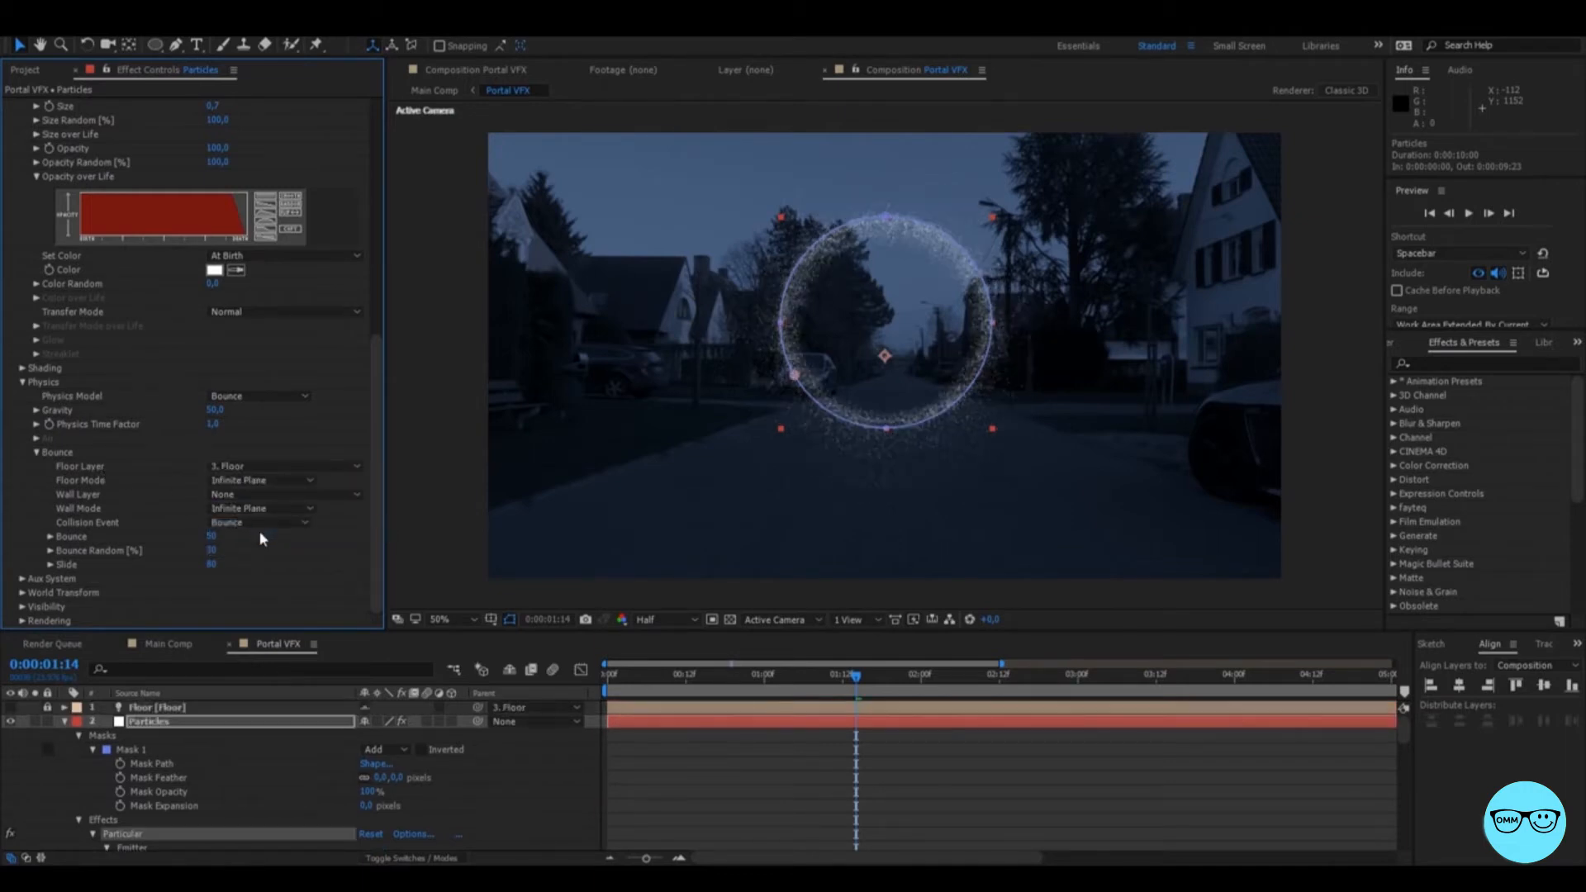
{"action": "key", "text": "space"}
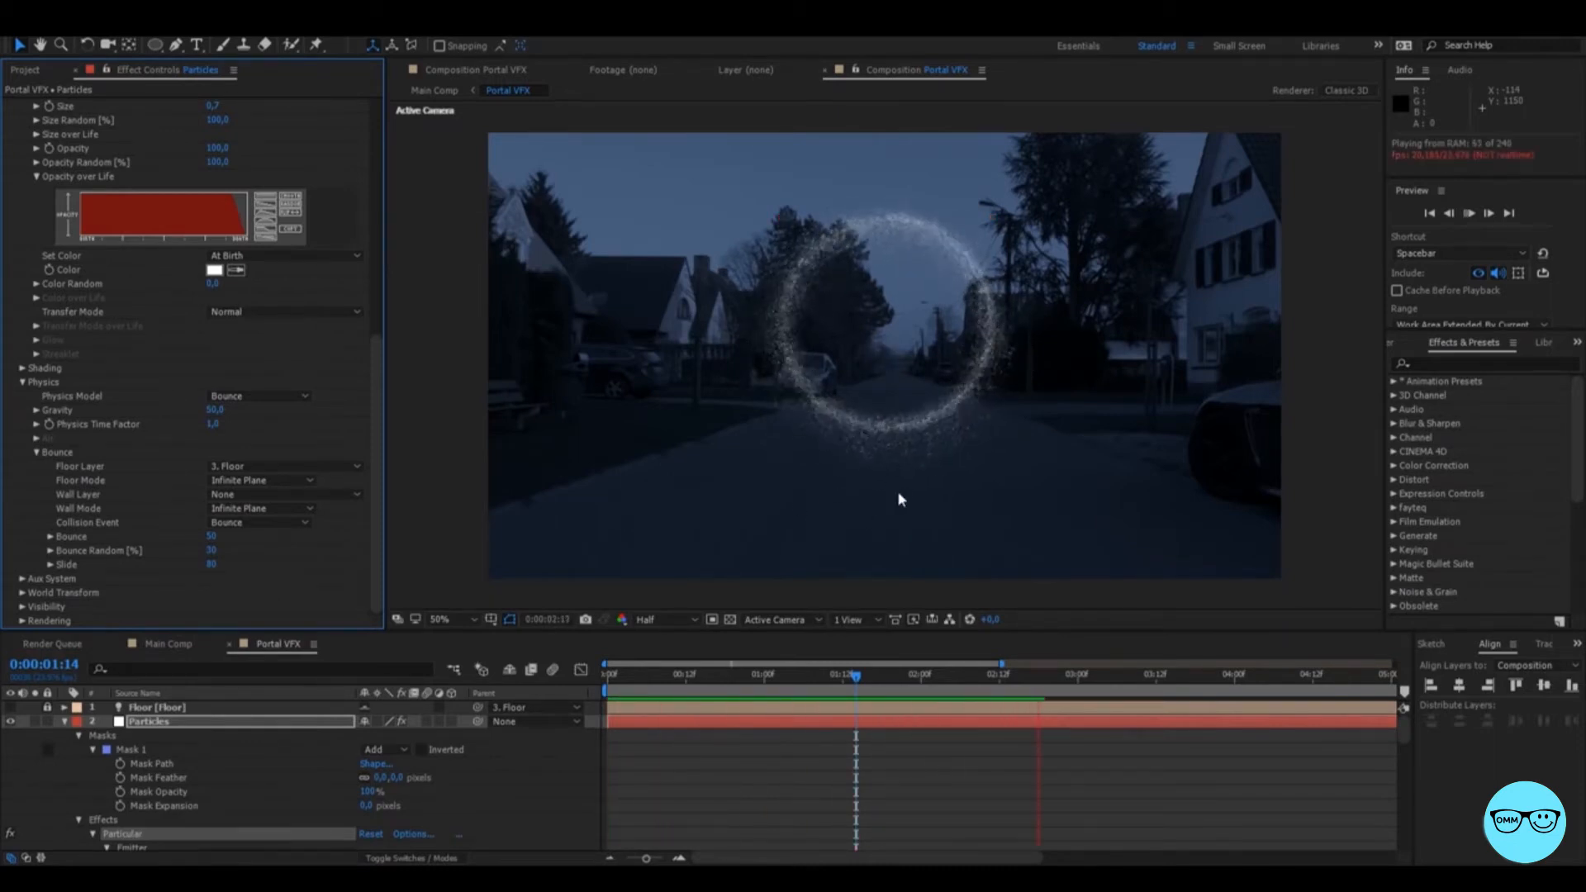
Select all Position XY keyframes of the Particular emitter and shift them down together so the ring sits slightly lower.
{"action": "left_click", "coordinate": [271, 741]}
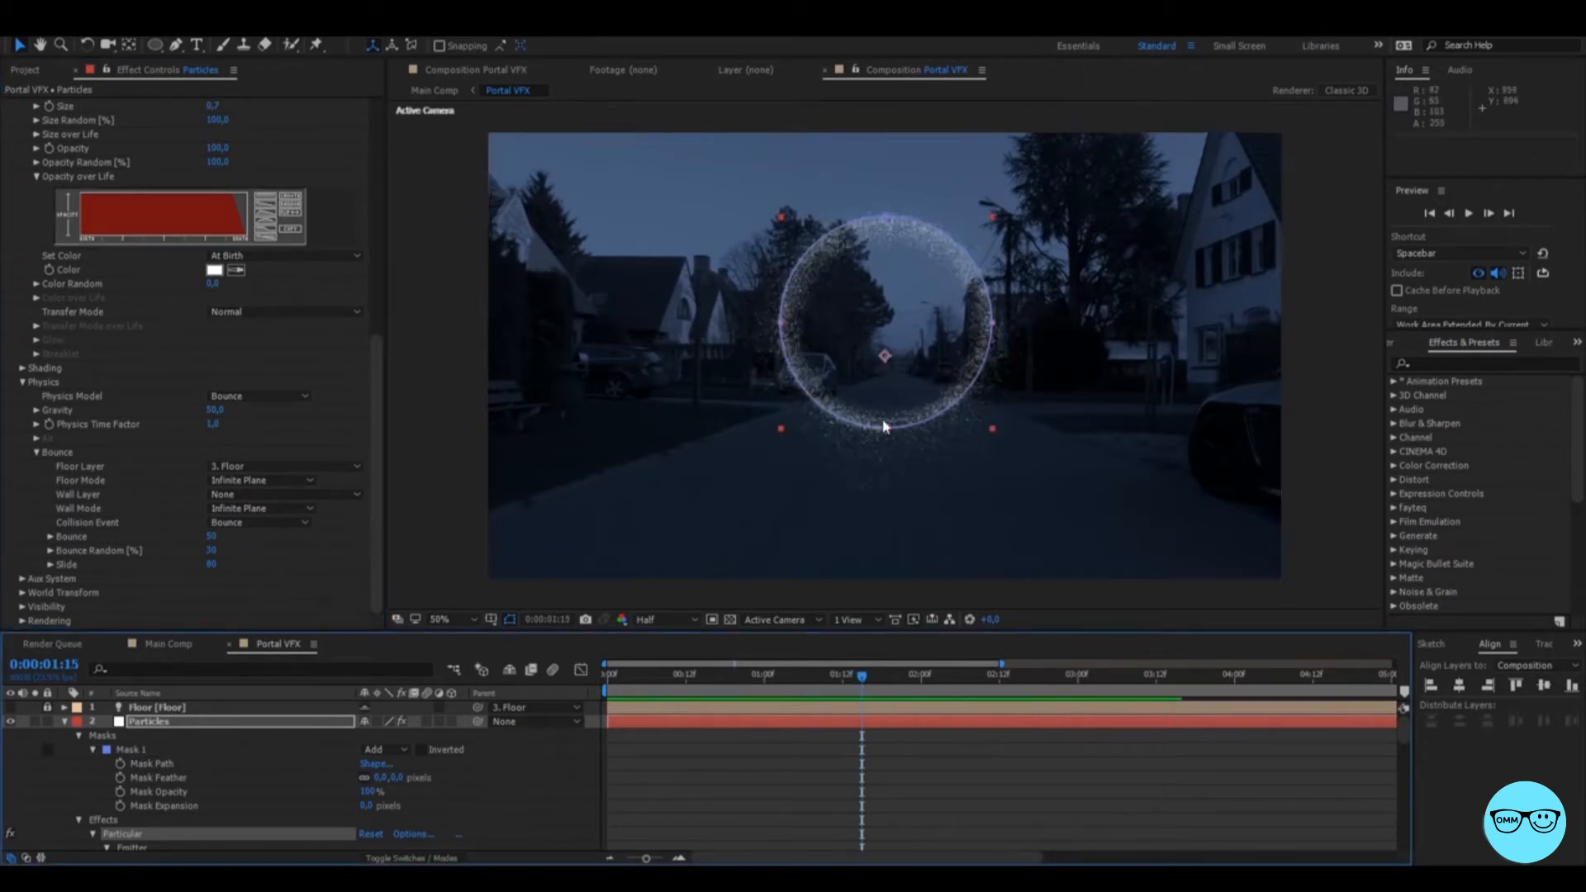
{"action": "left_click", "coordinate": [153, 750]}
{"action": "scroll", "coordinate": [162, 776], "scroll_direction": "down", "scroll_amount": 3}
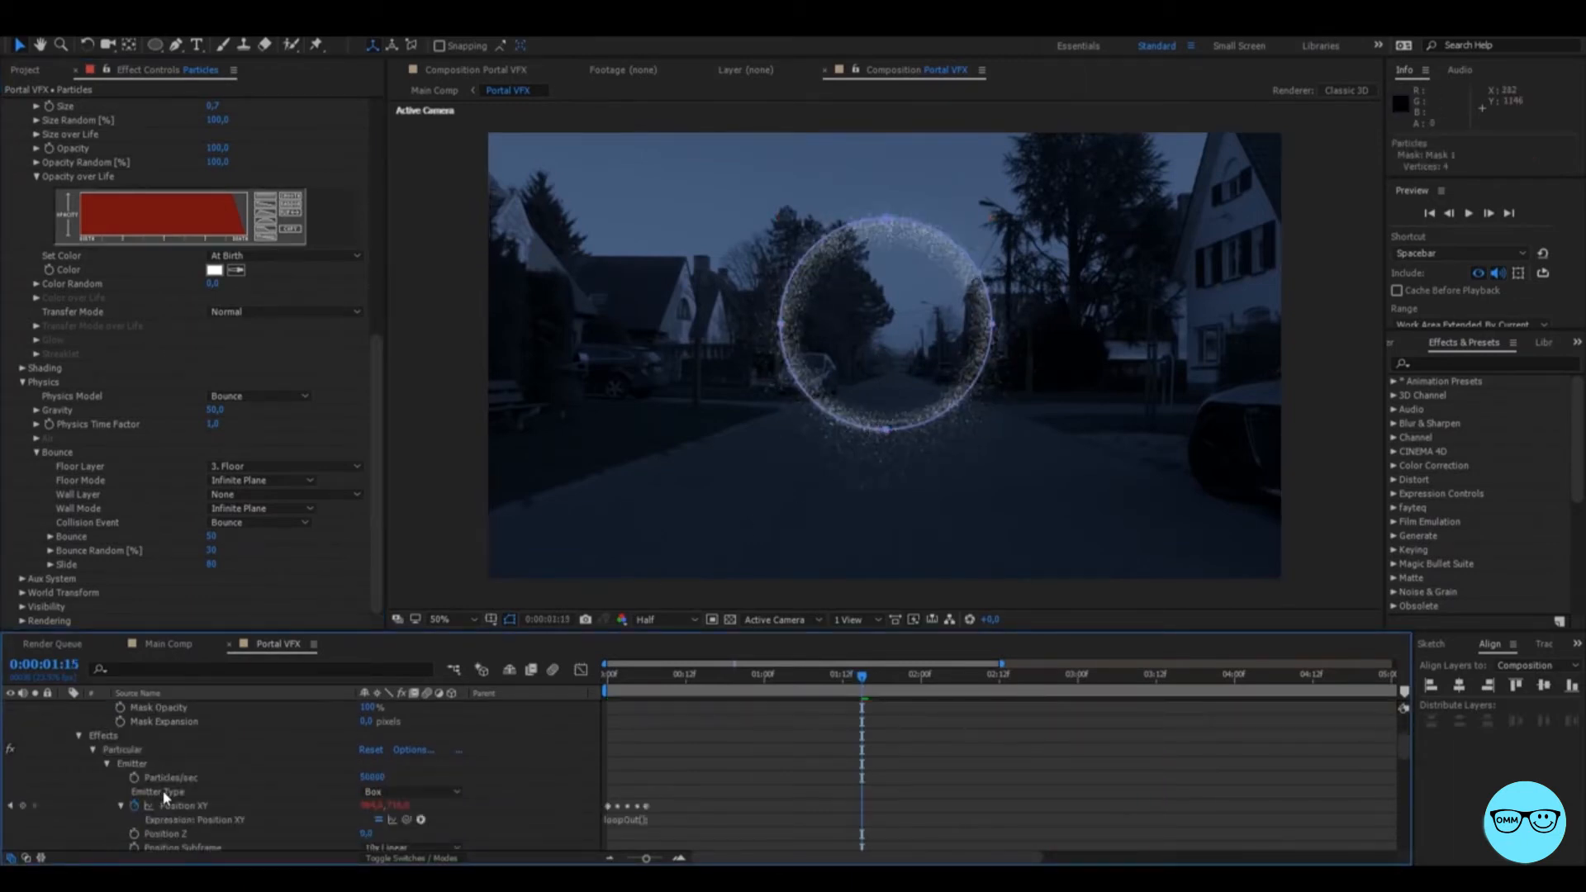
{"action": "left_click", "coordinate": [196, 805]}
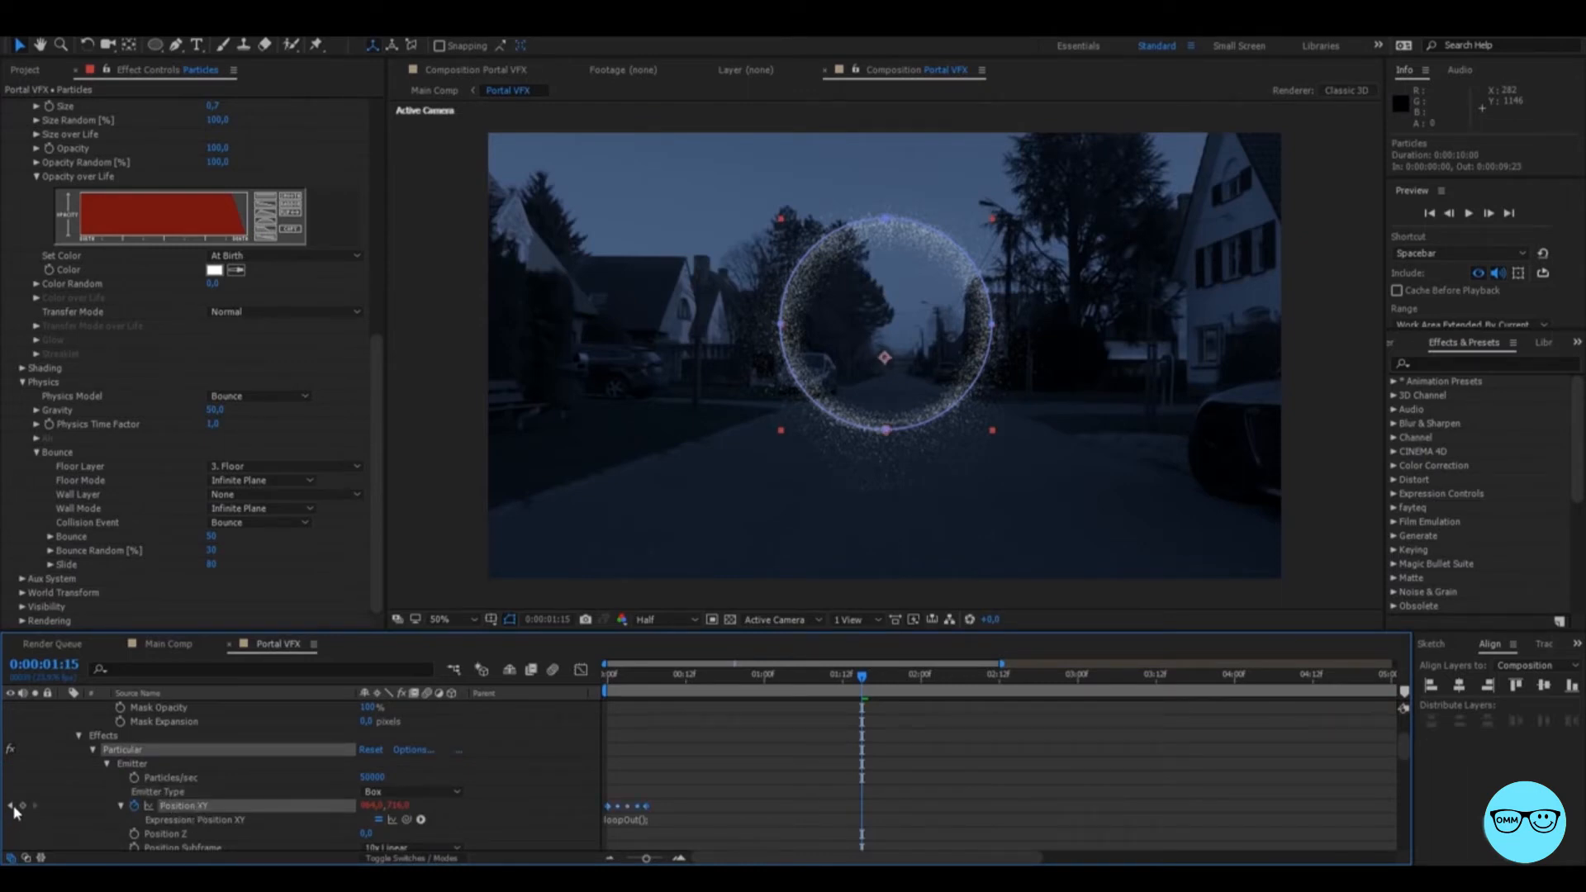
{"action": "left_click", "coordinate": [10, 805]}
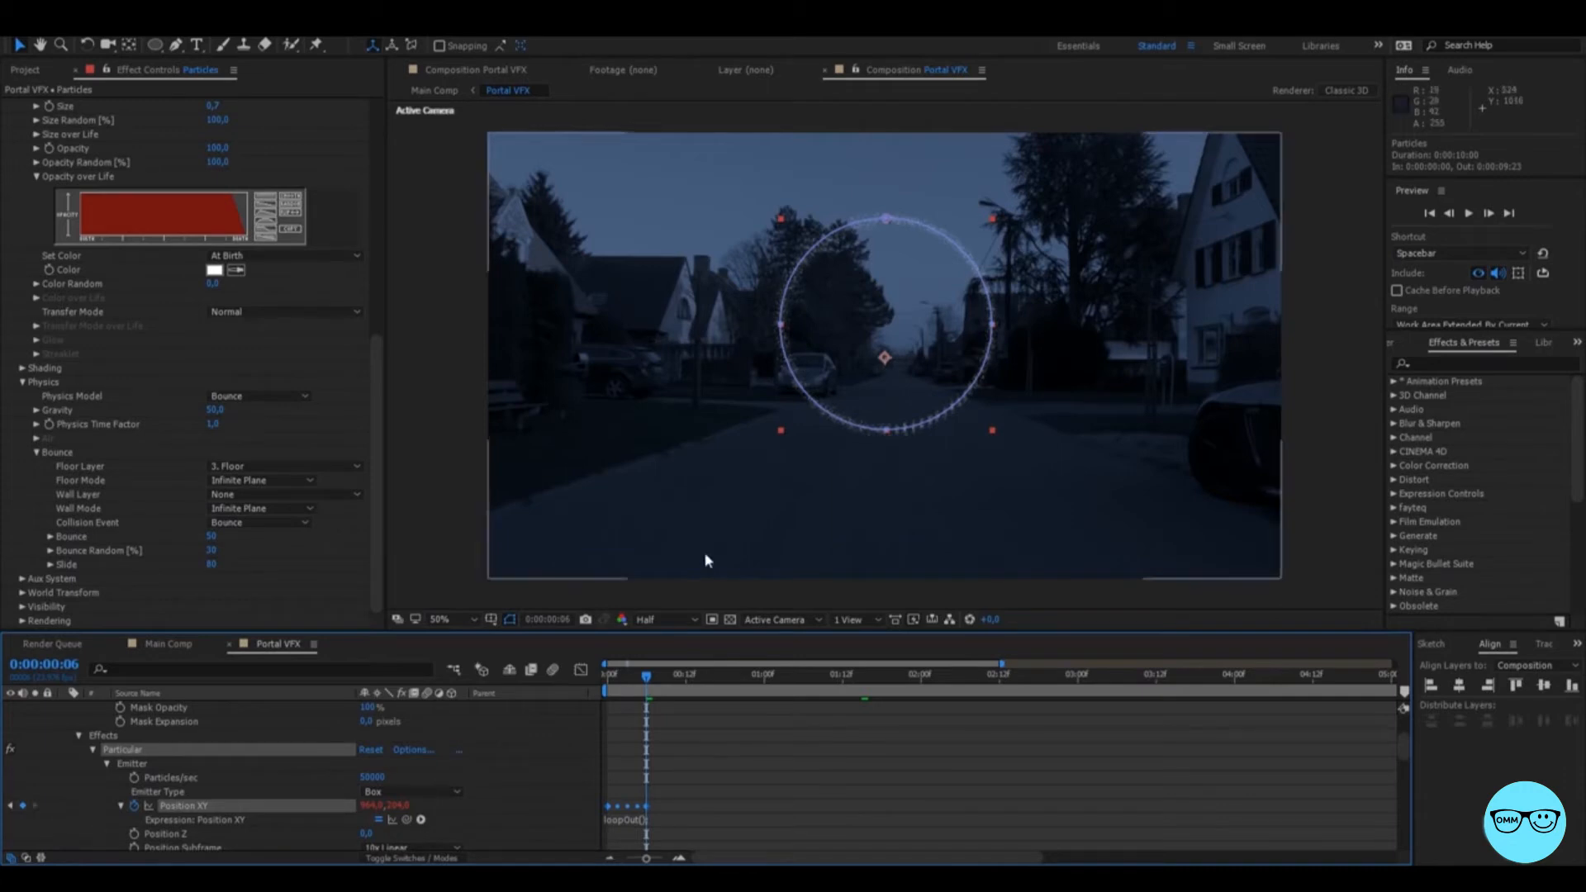
{"action": "left_click_drag", "start_coordinate": [400, 807], "coordinate": [438, 819]}
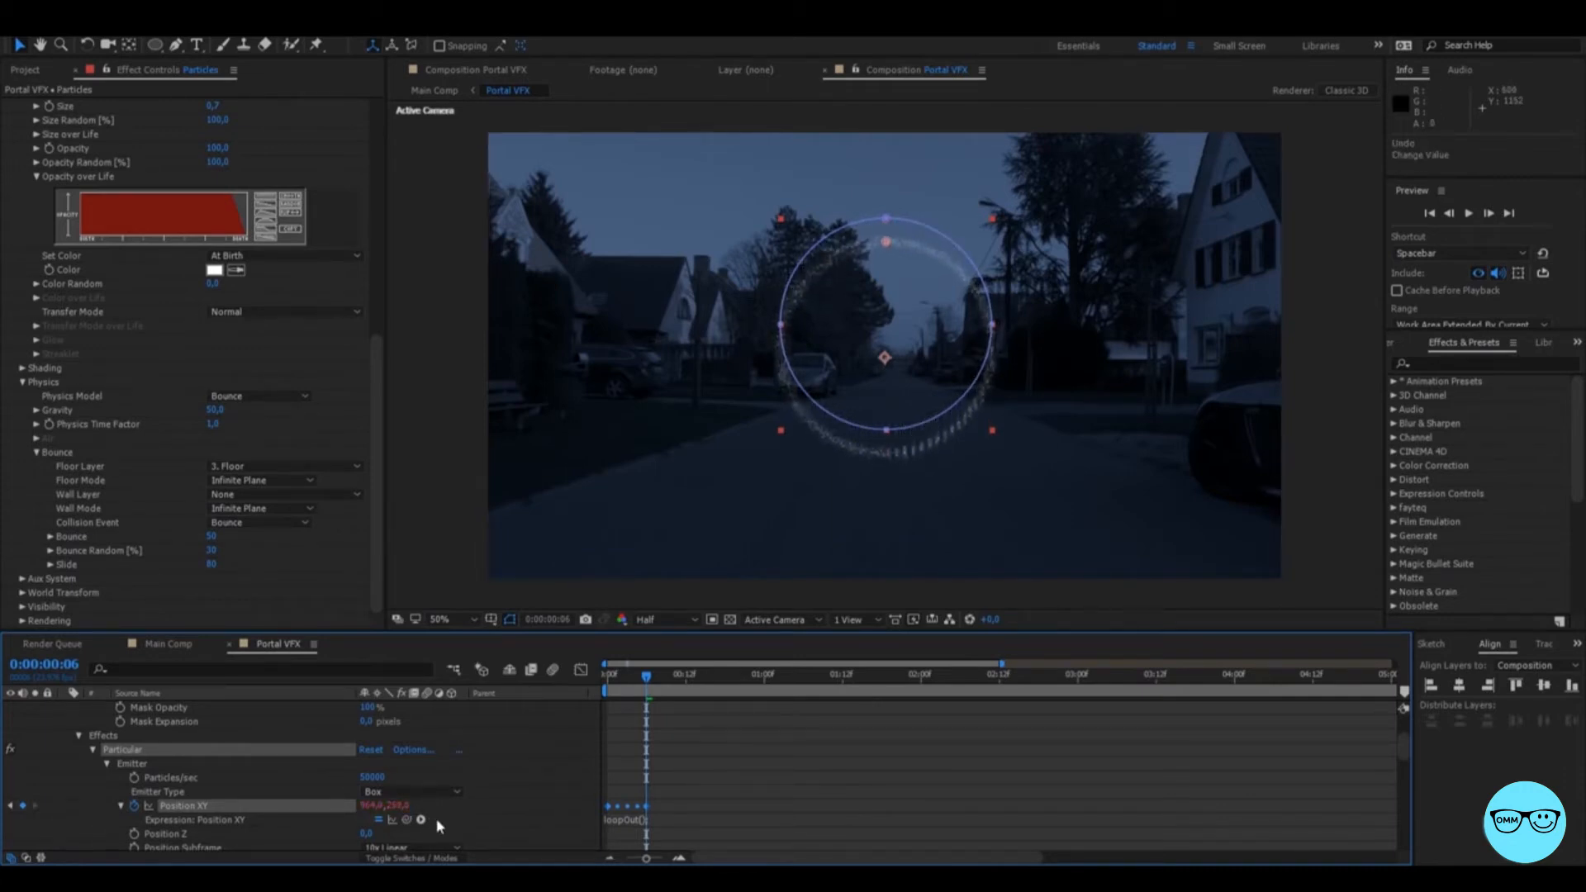
{"action": "left_click", "coordinate": [520, 771]}
Delete Mask 1 from the Particles layer and preview the lowered ring.
{"action": "scroll", "coordinate": [523, 761], "scroll_direction": "up", "scroll_amount": 3}
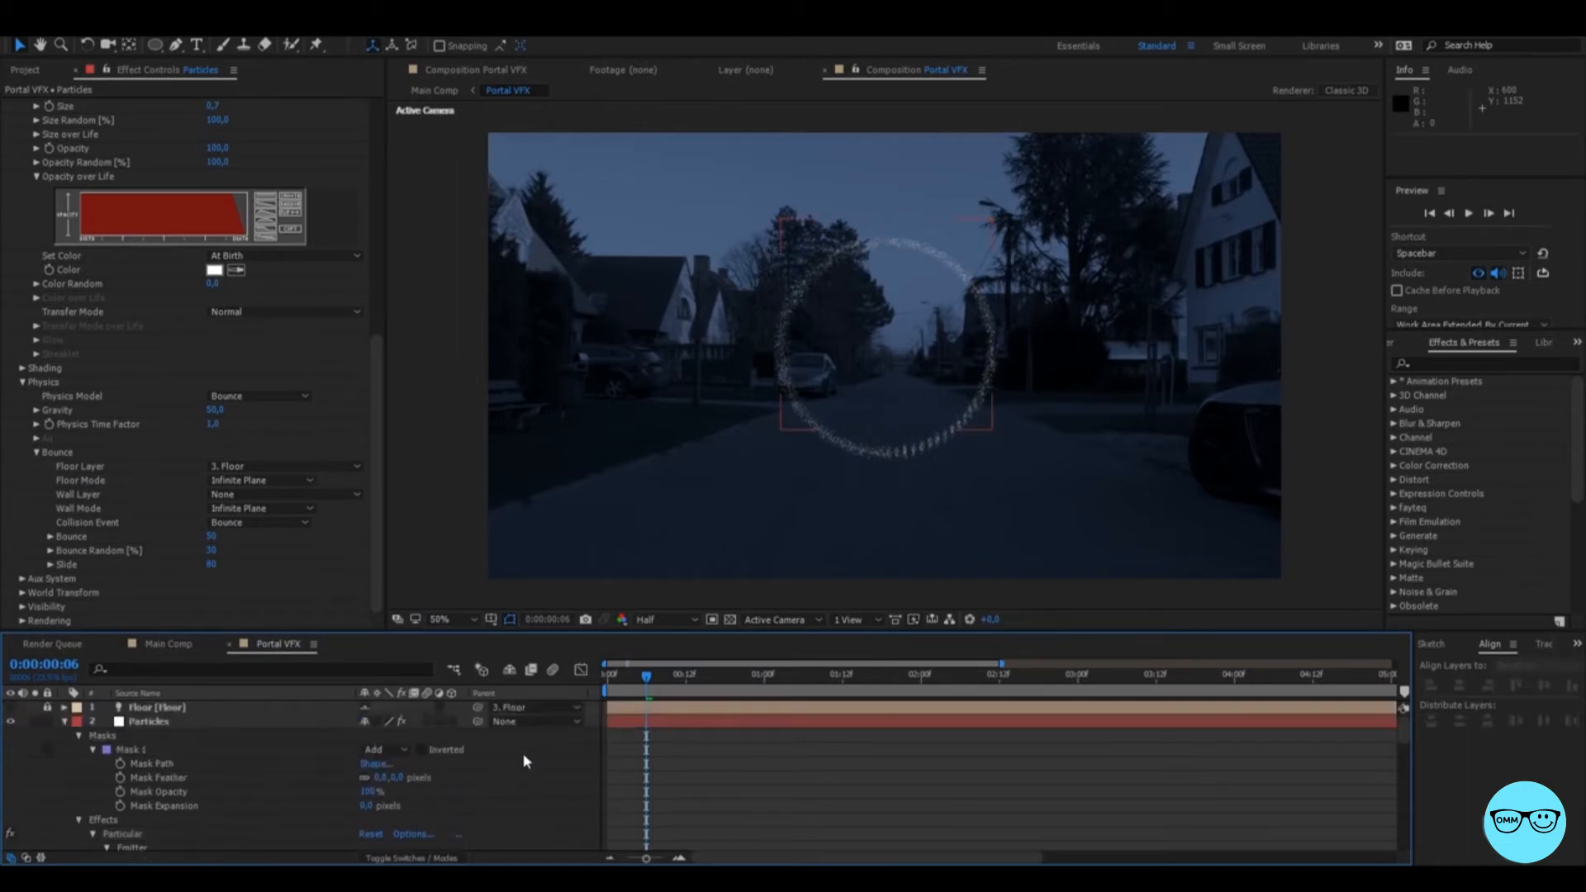
{"action": "left_click", "coordinate": [141, 753]}
{"action": "key", "text": "Delete"}
{"action": "key", "text": "space"}
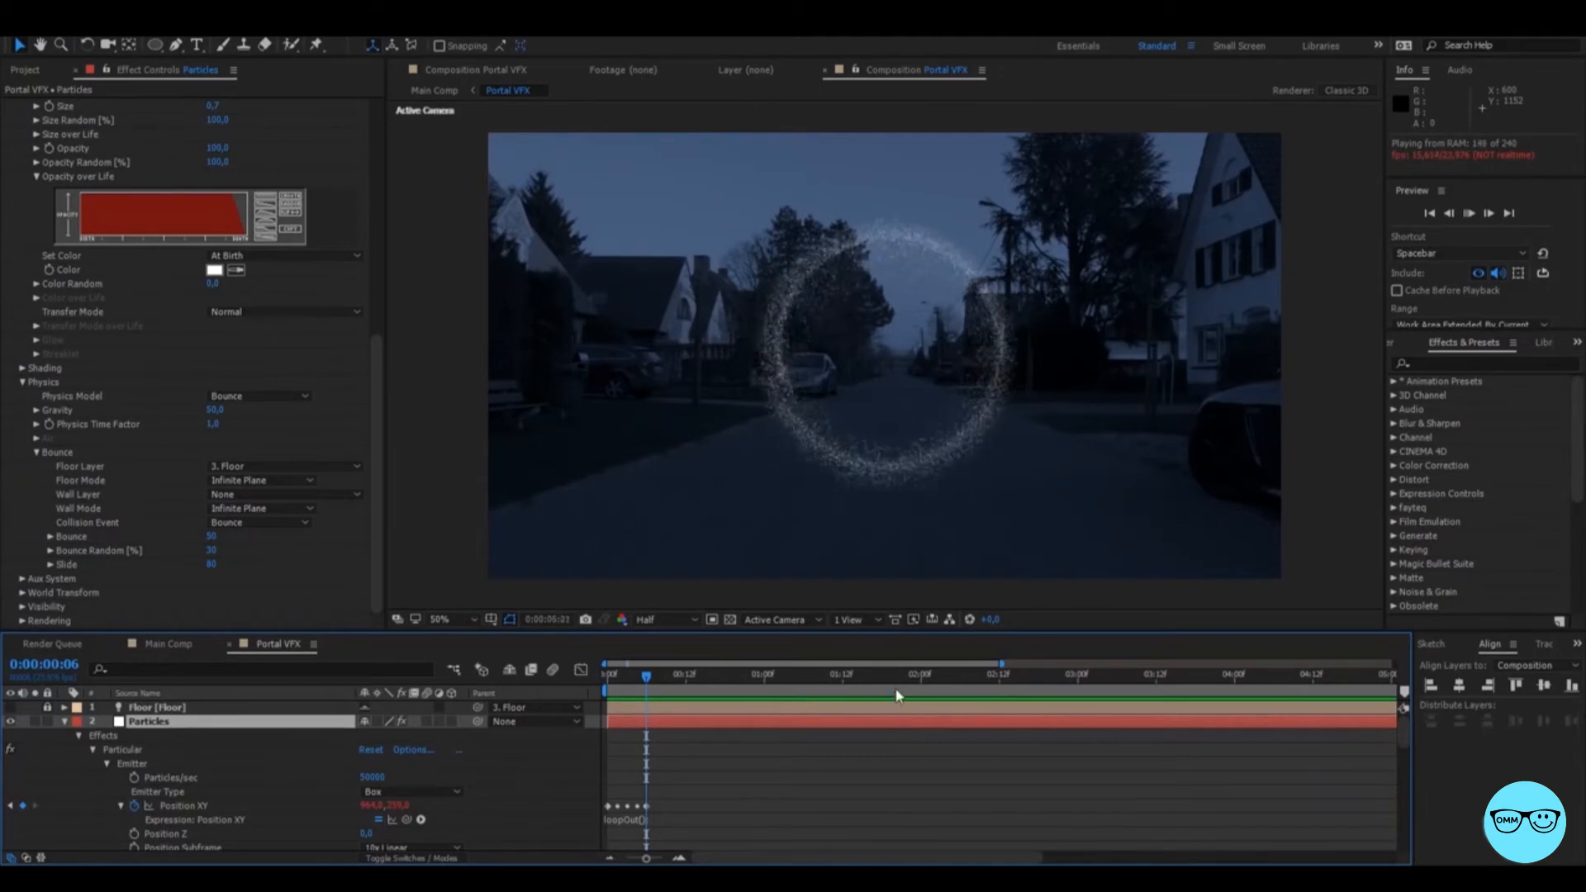
{"action": "key", "text": "space"}
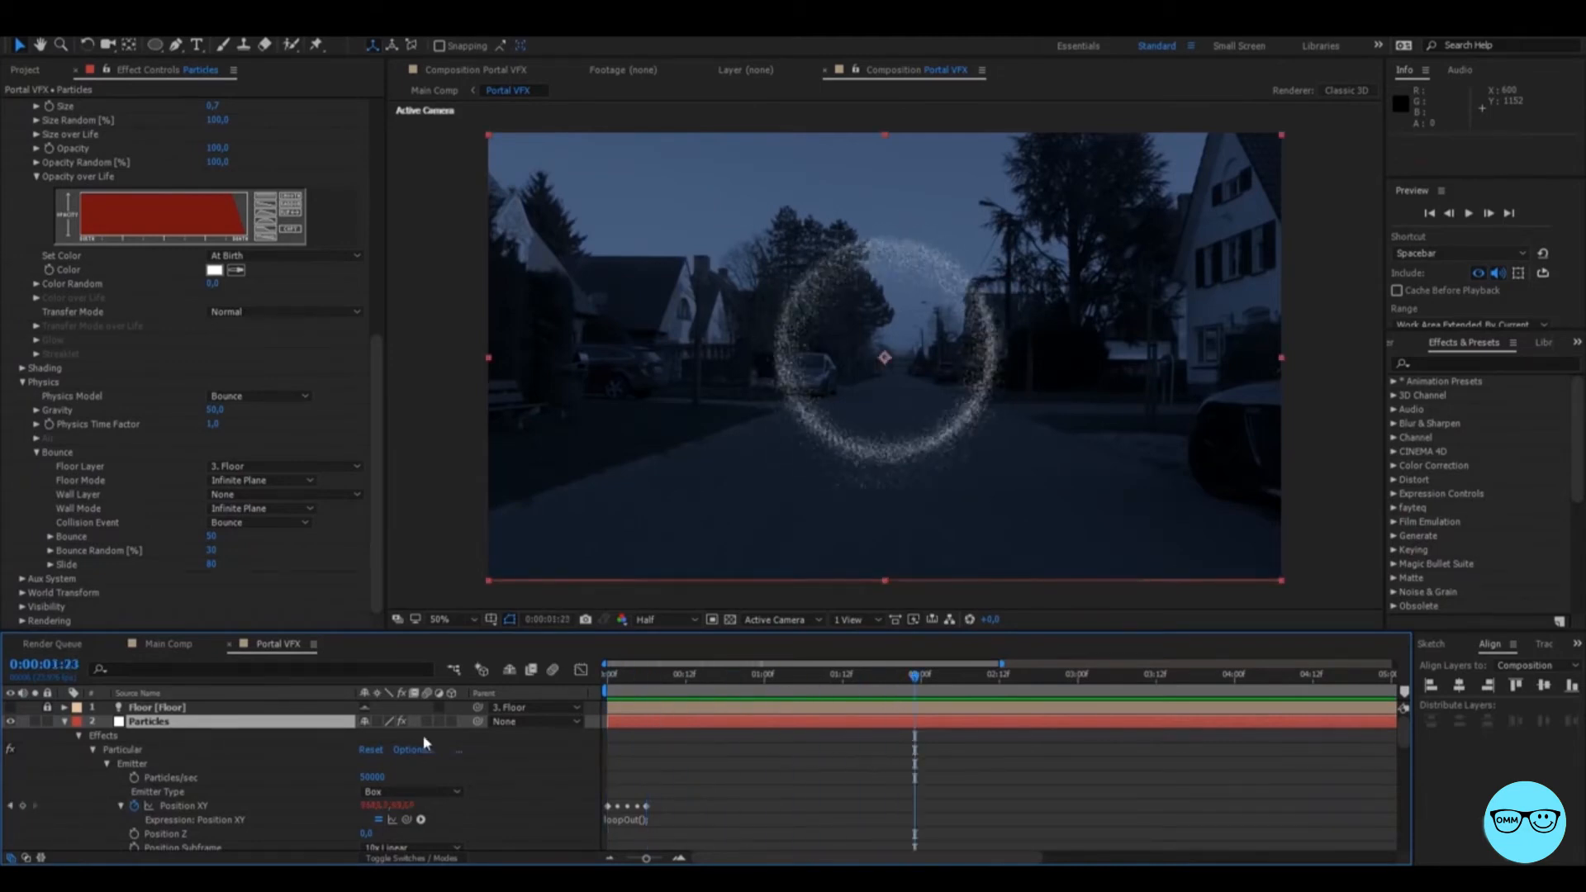
Turn Motion Blur on in Particular's Rendering settings.
{"action": "left_click", "coordinate": [372, 511]}
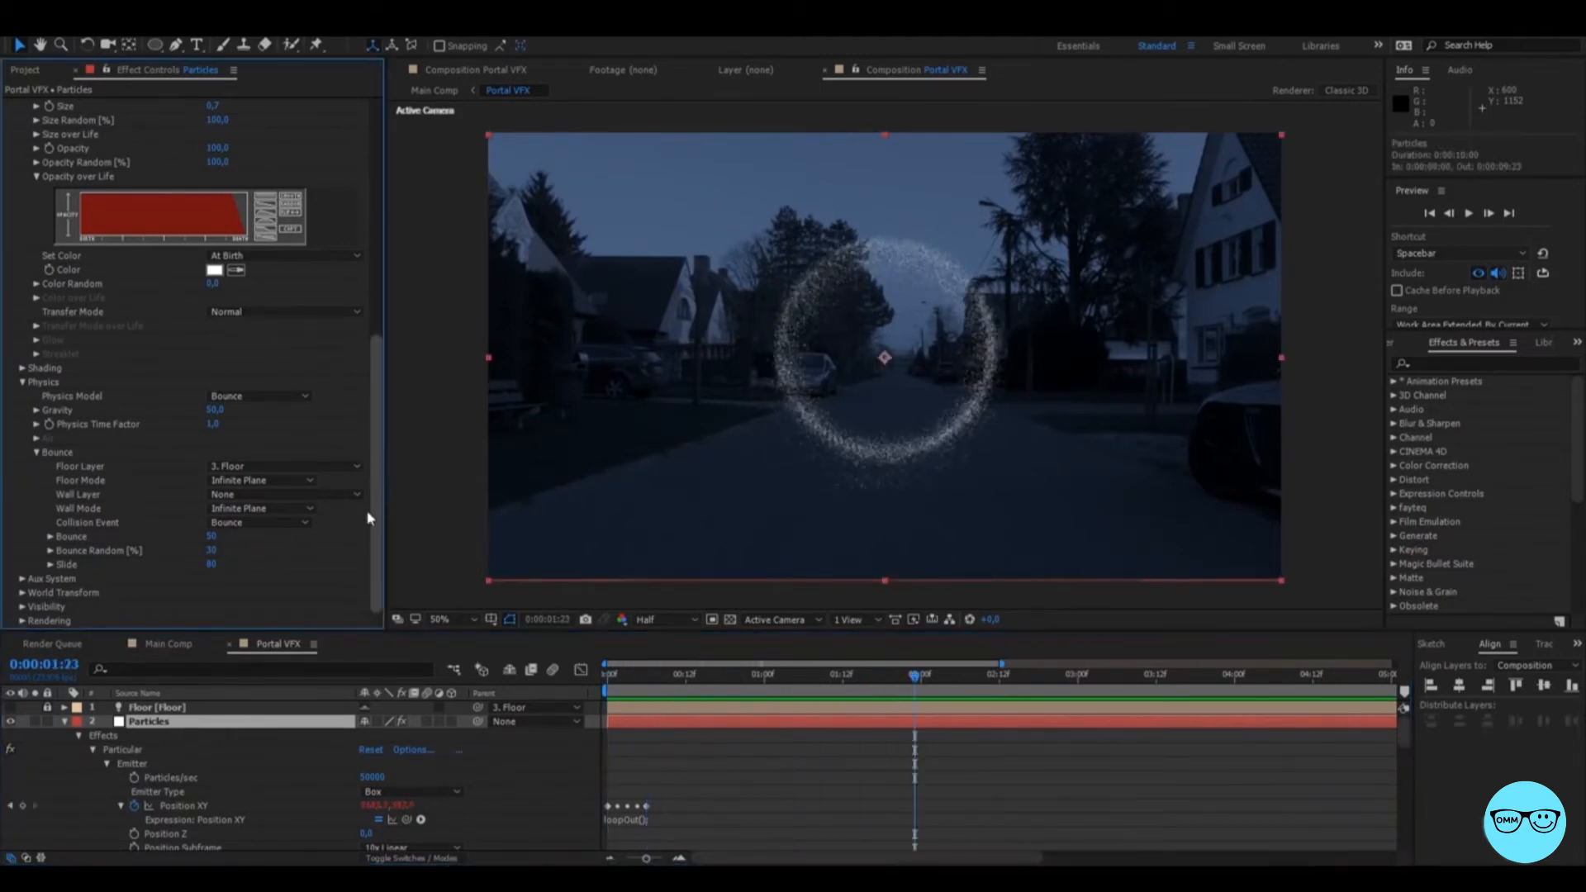
{"action": "left_click", "coordinate": [22, 622]}
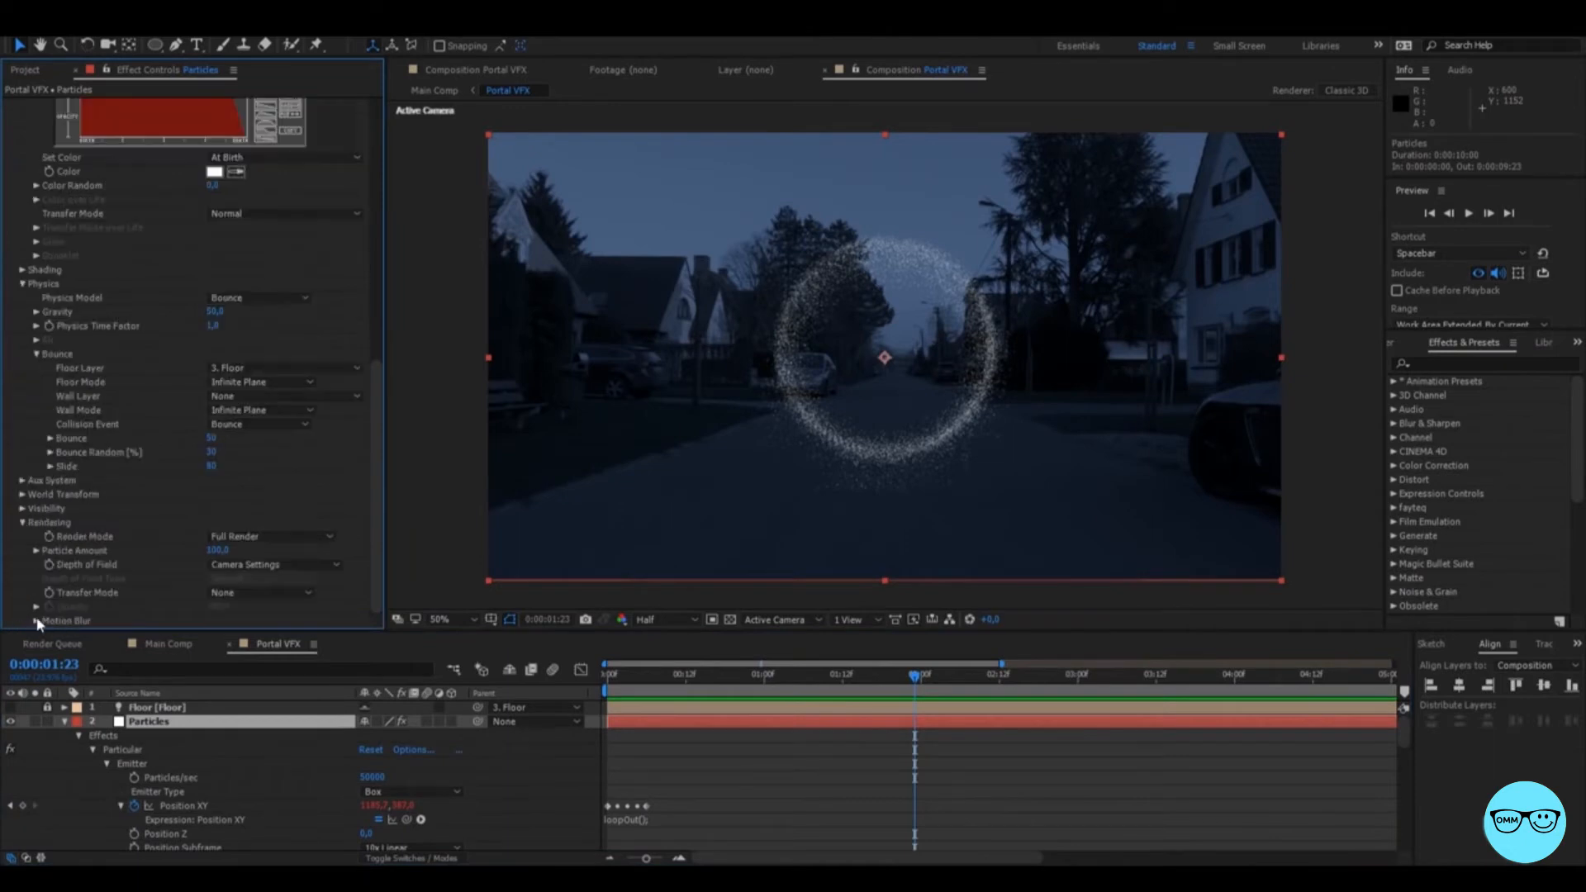
{"action": "left_click", "coordinate": [37, 621]}
{"action": "left_click", "coordinate": [268, 522]}
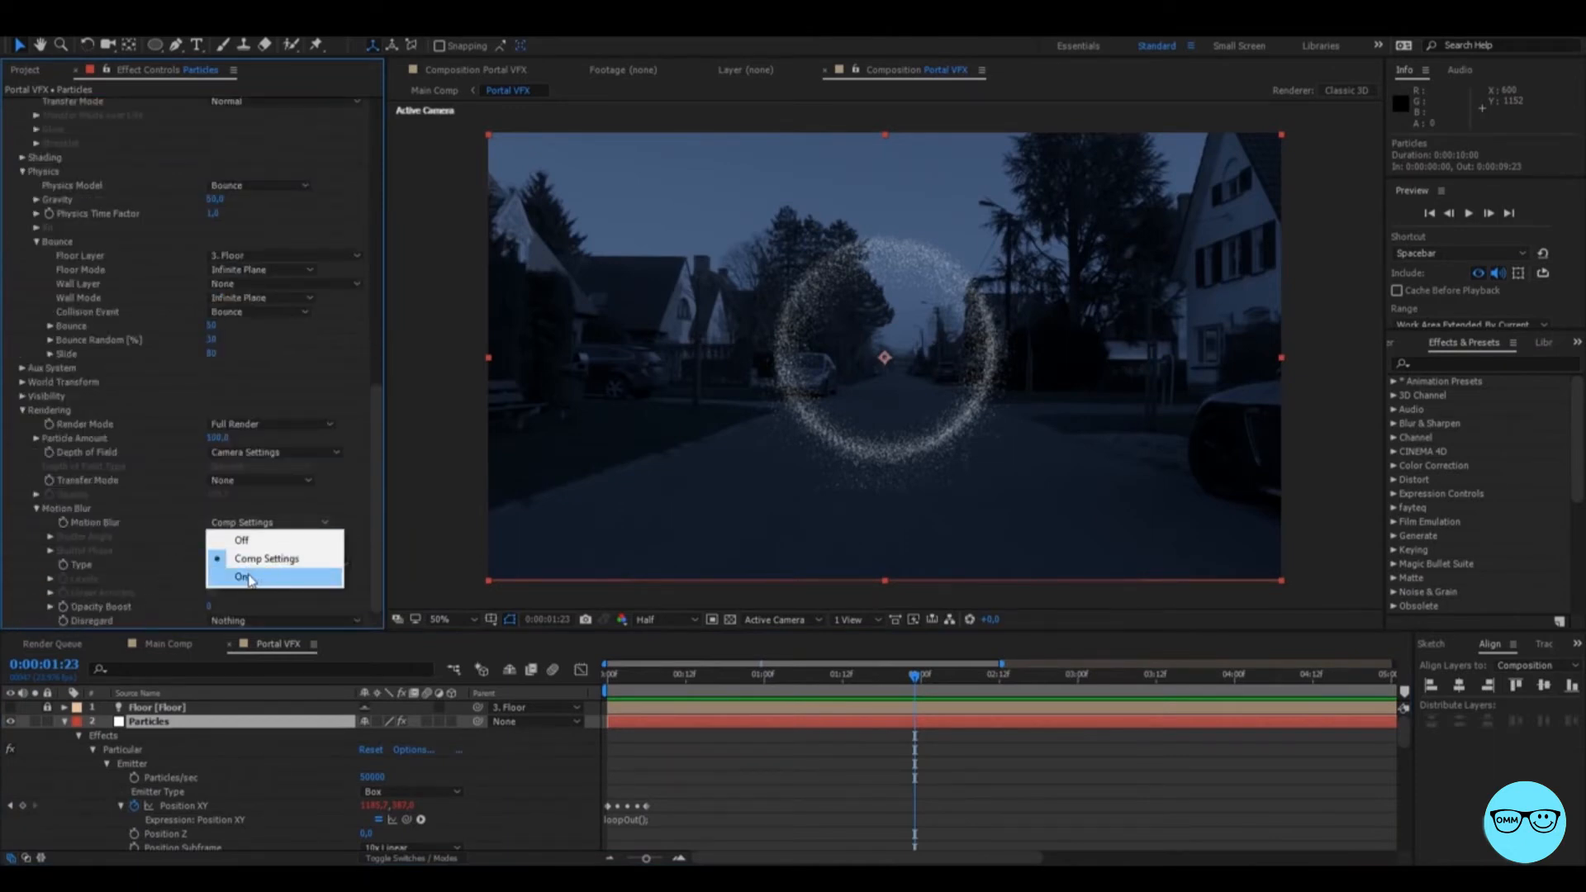
{"action": "left_click", "coordinate": [248, 579]}
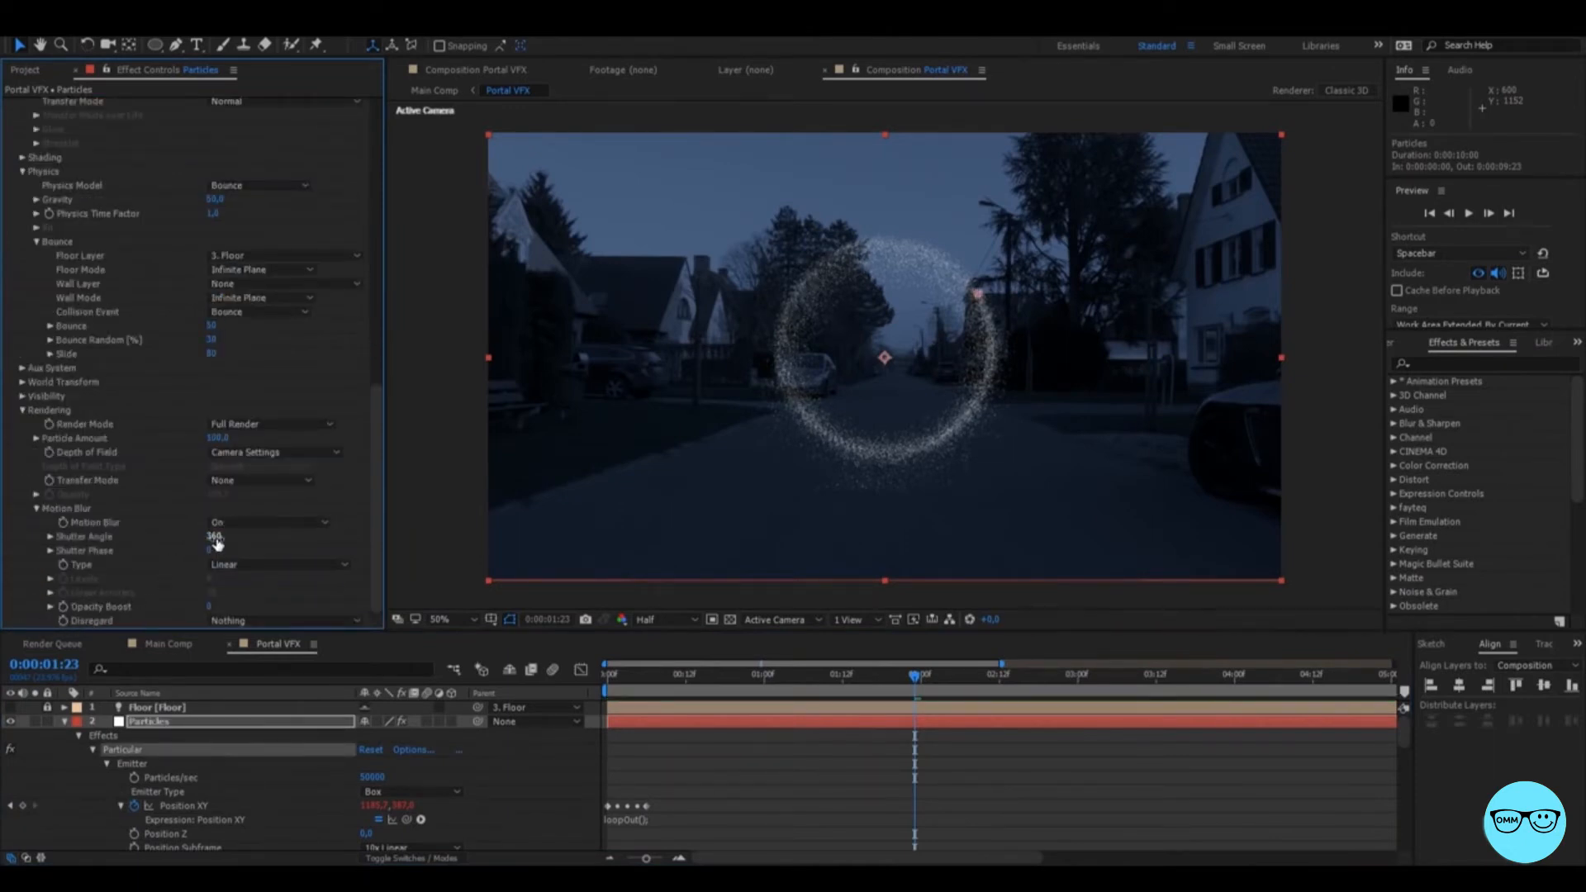
Examine the motion-blurred ring up close and play back the animation.
{"action": "scroll", "coordinate": [873, 461], "scroll_direction": "up", "scroll_amount": 1}
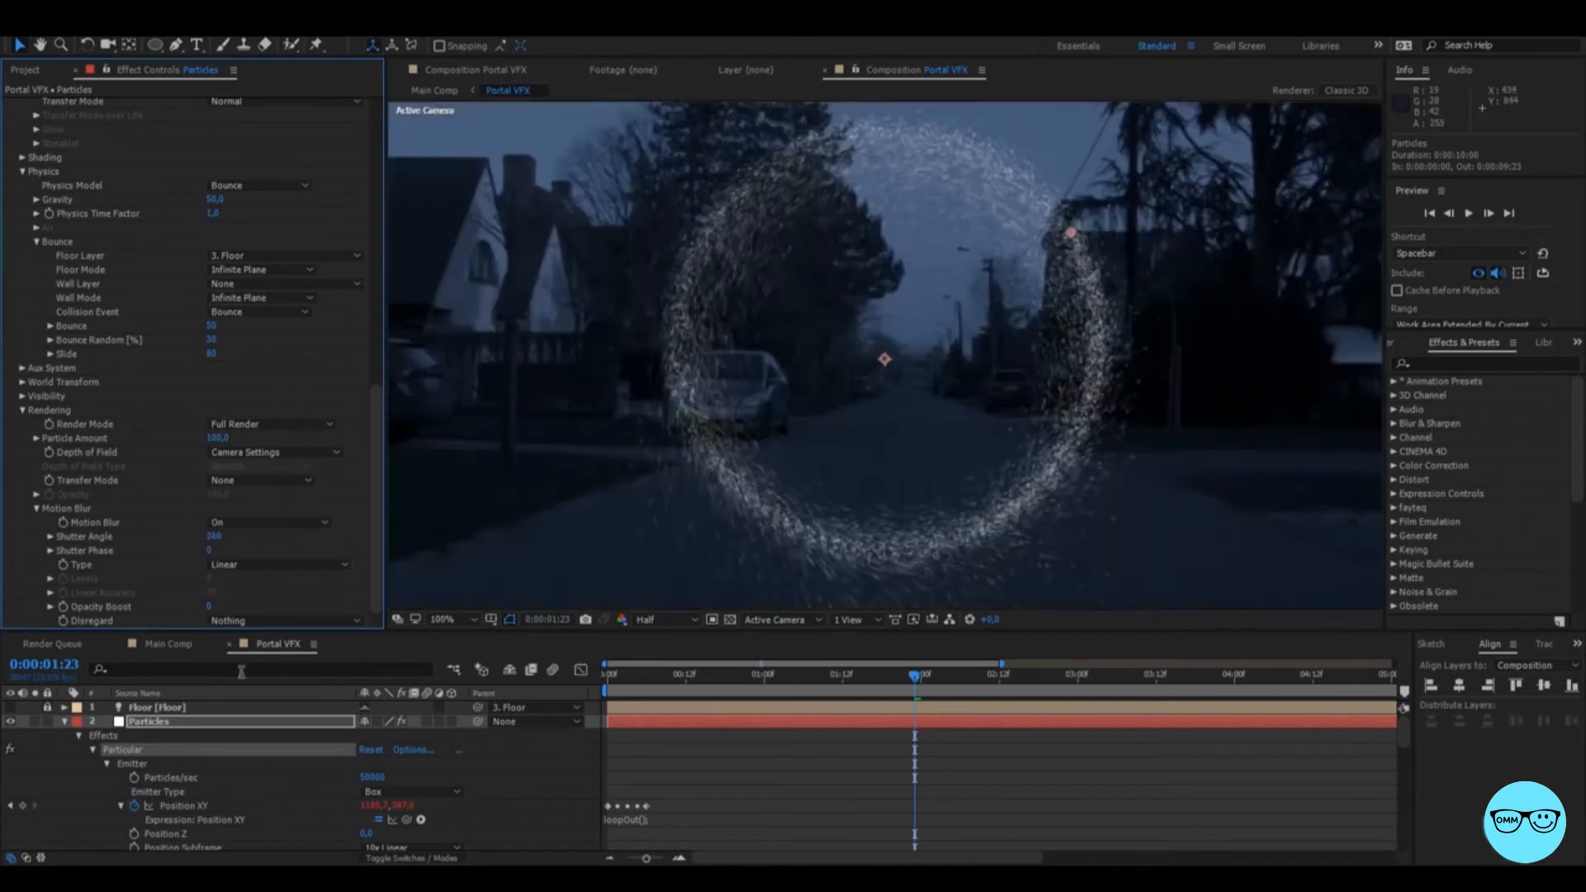
{"action": "left_click", "coordinate": [248, 564]}
{"action": "left_click", "coordinate": [248, 567]}
{"action": "scroll", "coordinate": [835, 494], "scroll_direction": "down", "scroll_amount": 1}
{"action": "left_click", "coordinate": [944, 767]}
{"action": "key", "text": "space"}
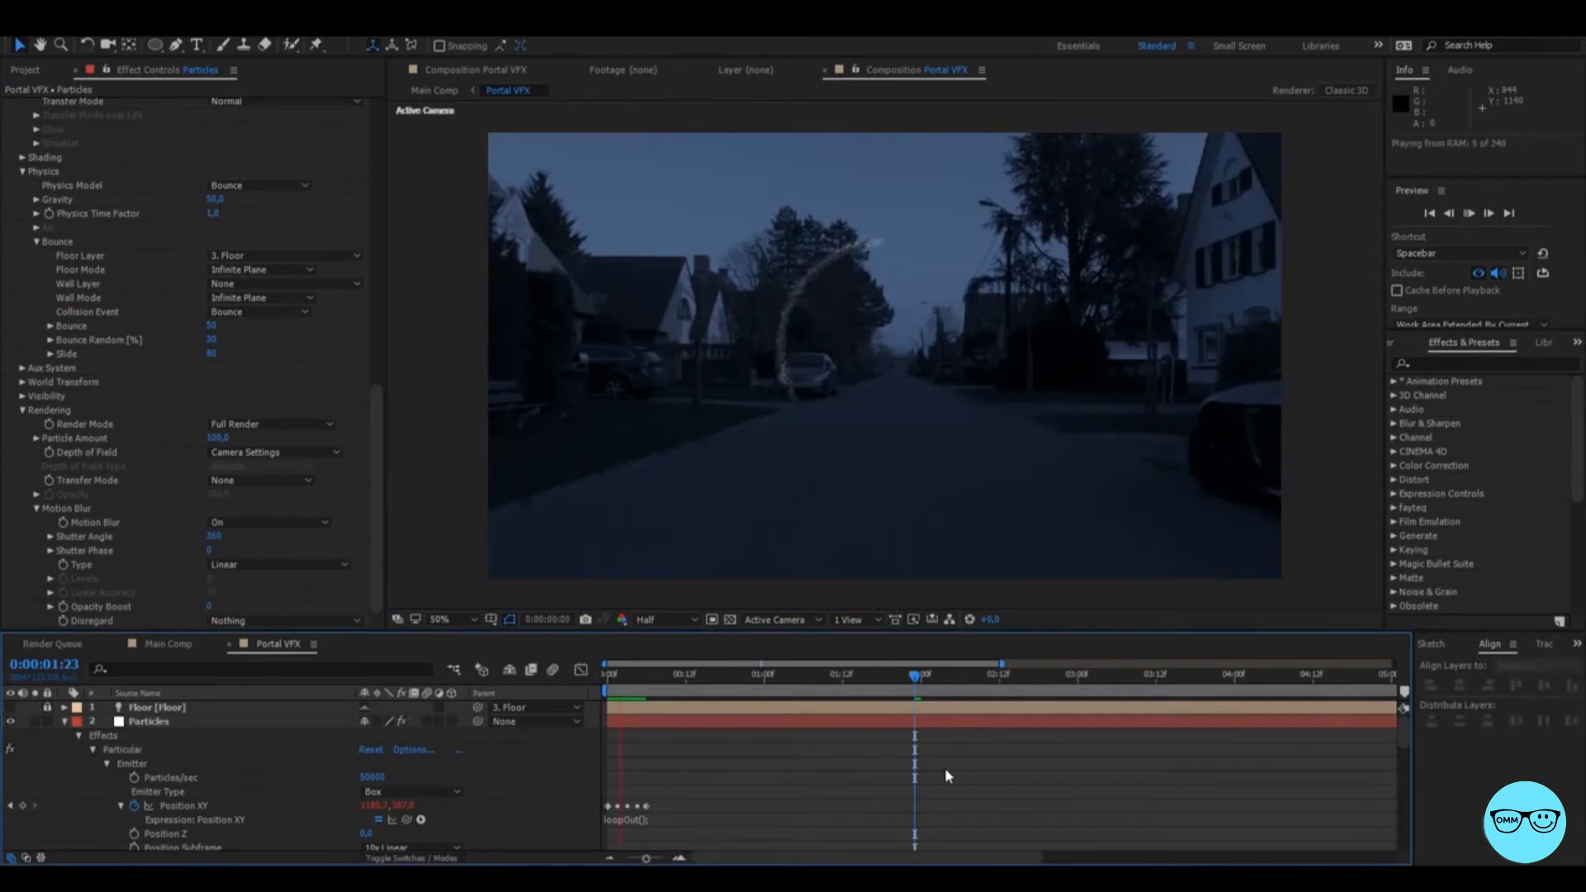
{"action": "key", "text": "space"}
Go to 0:00:00:13 and set the Bounce Collision Event to Stick.
{"action": "left_click", "coordinate": [693, 686]}
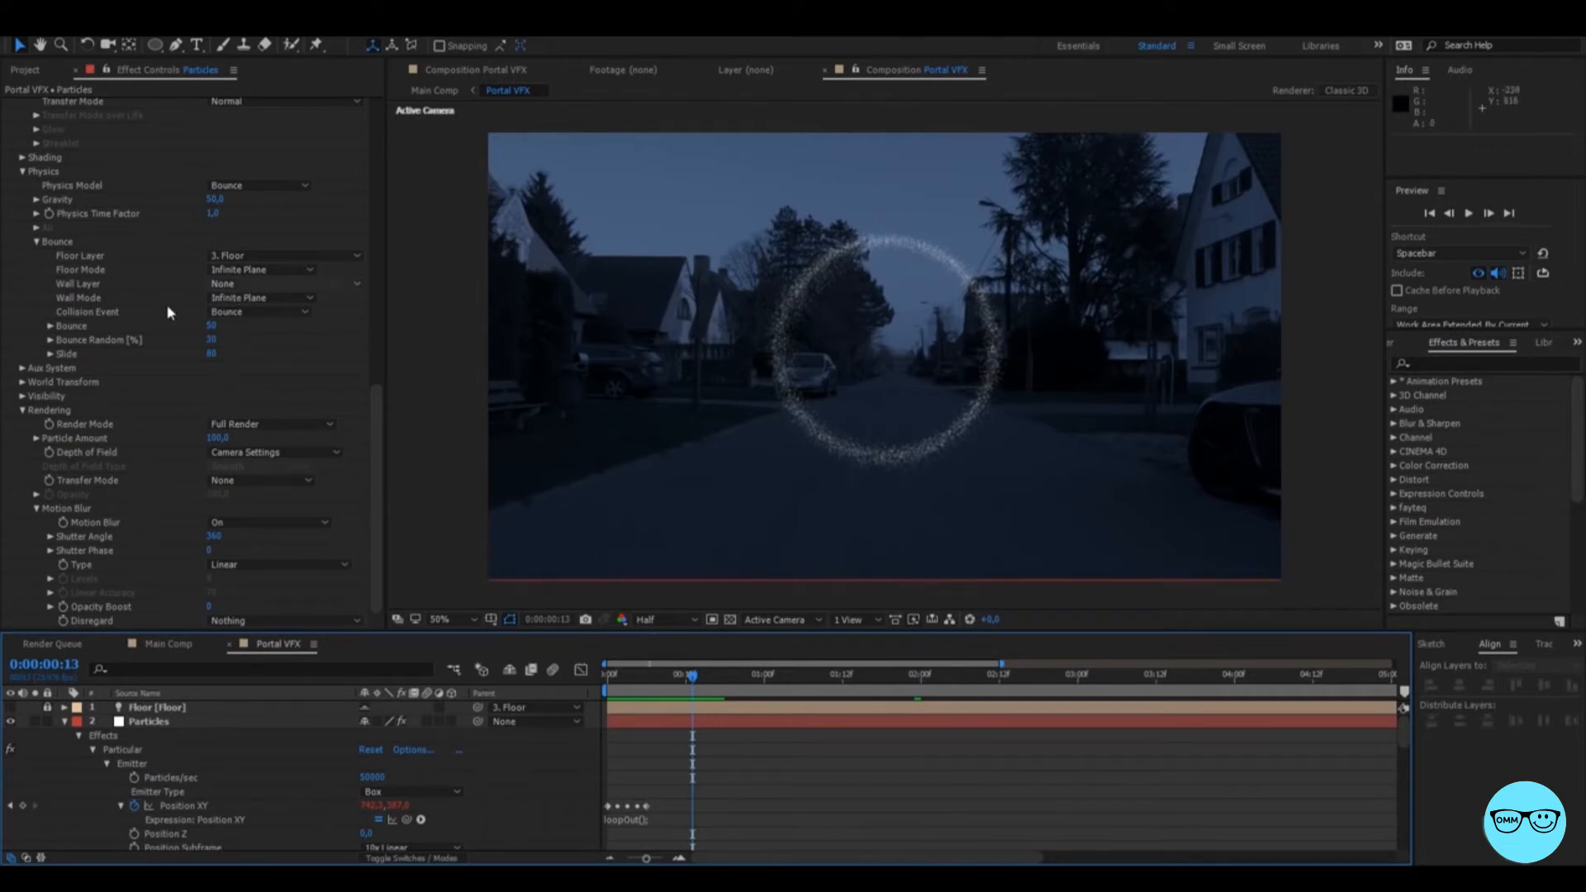
{"action": "left_click", "coordinate": [273, 312]}
{"action": "left_click", "coordinate": [245, 366]}
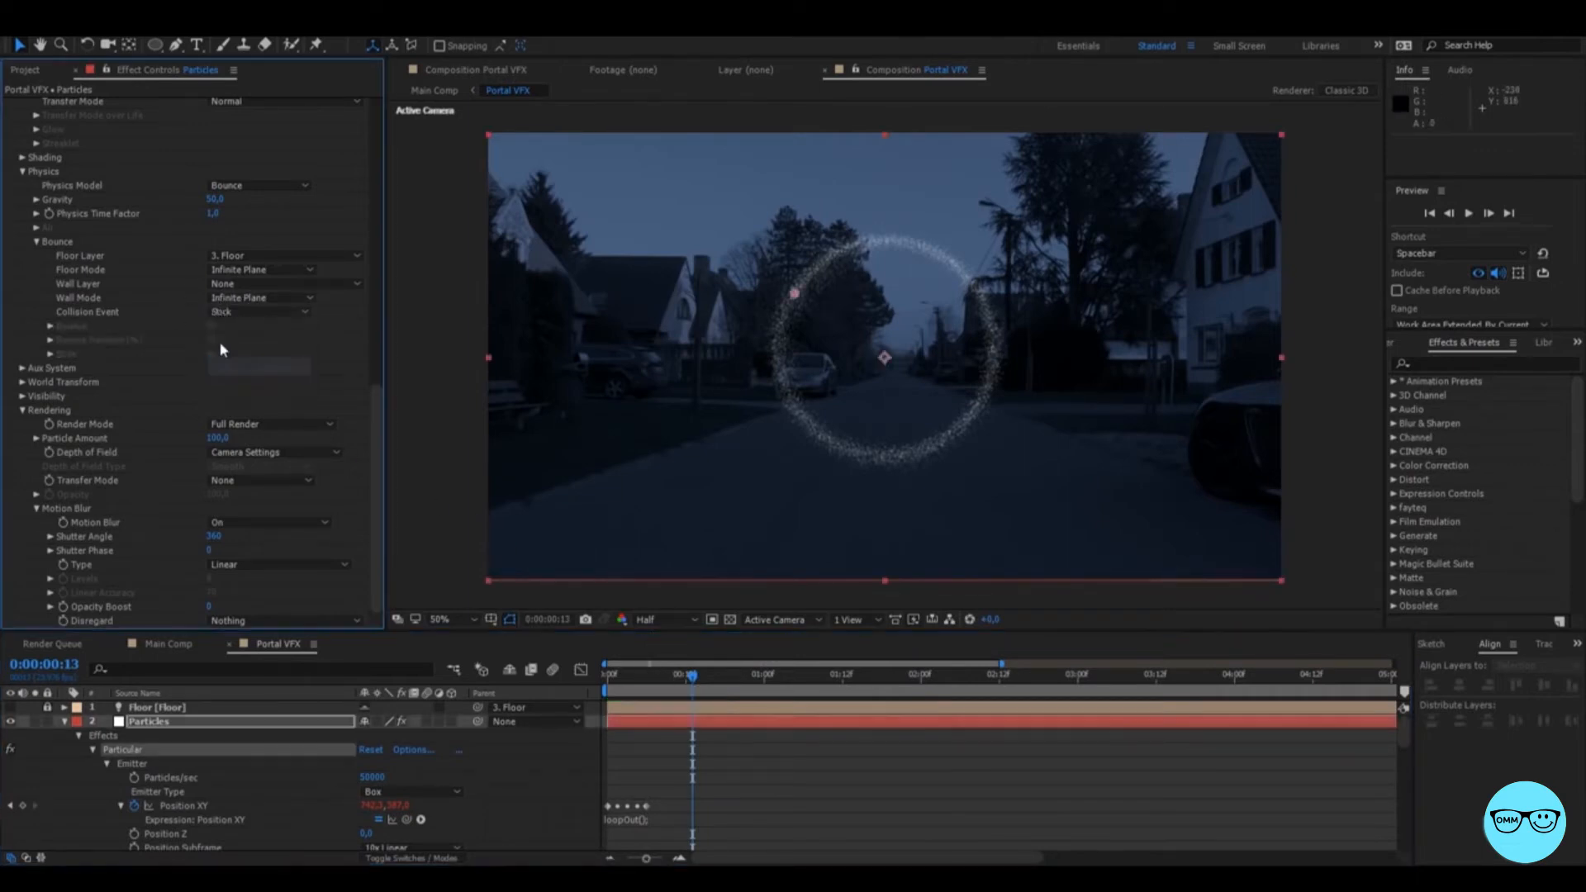
Duplicate the Particles layer and set the copy's Particles/sec to 7500.
{"action": "left_click", "coordinate": [65, 722]}
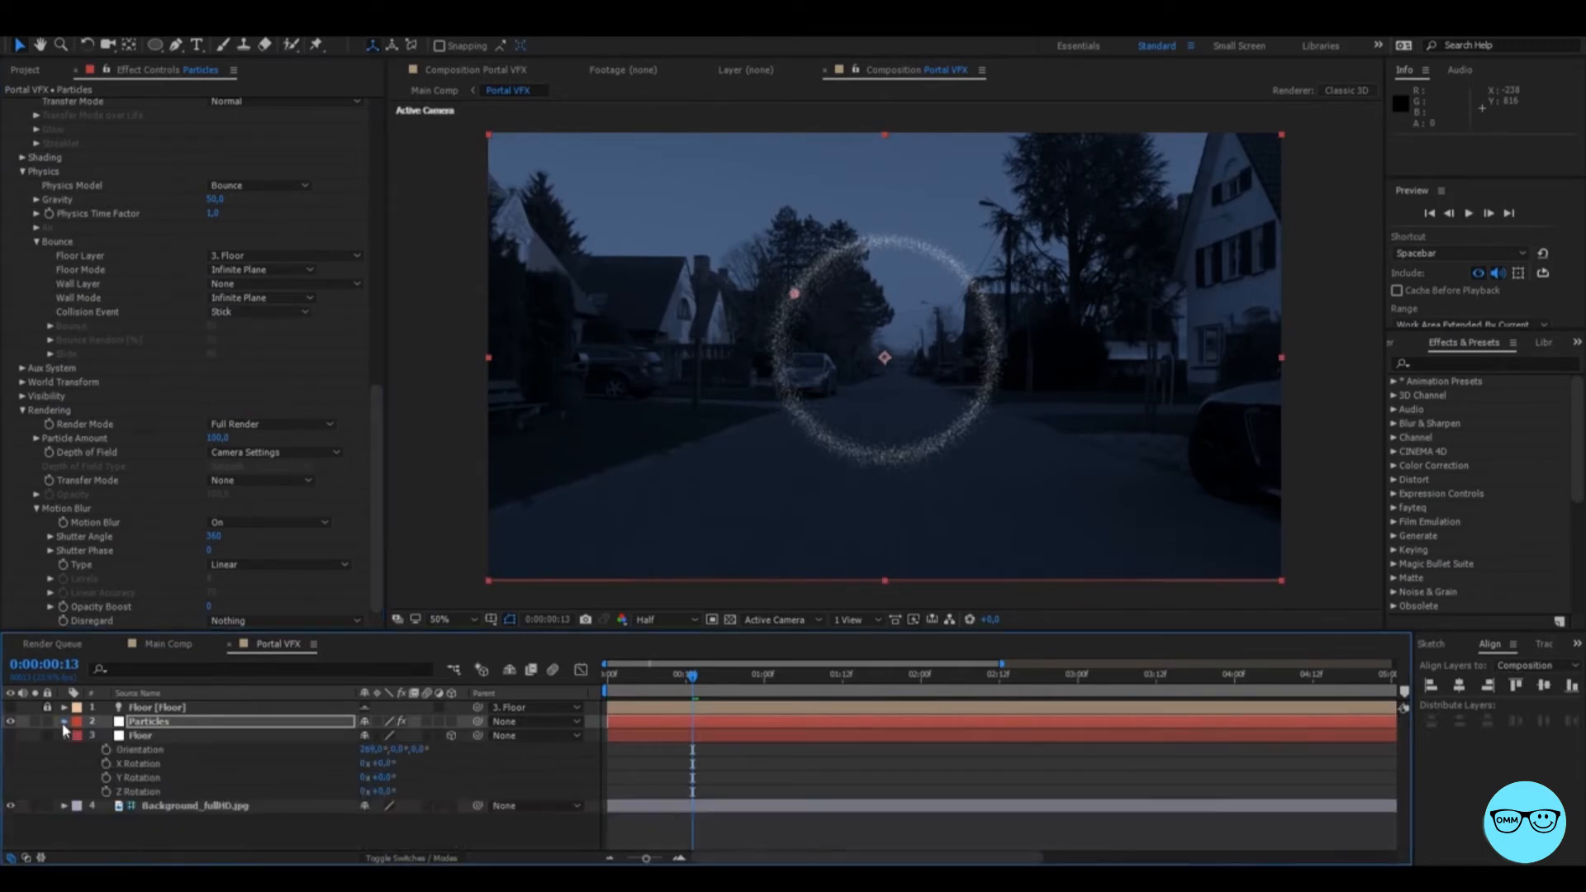
{"action": "left_click", "coordinate": [65, 736]}
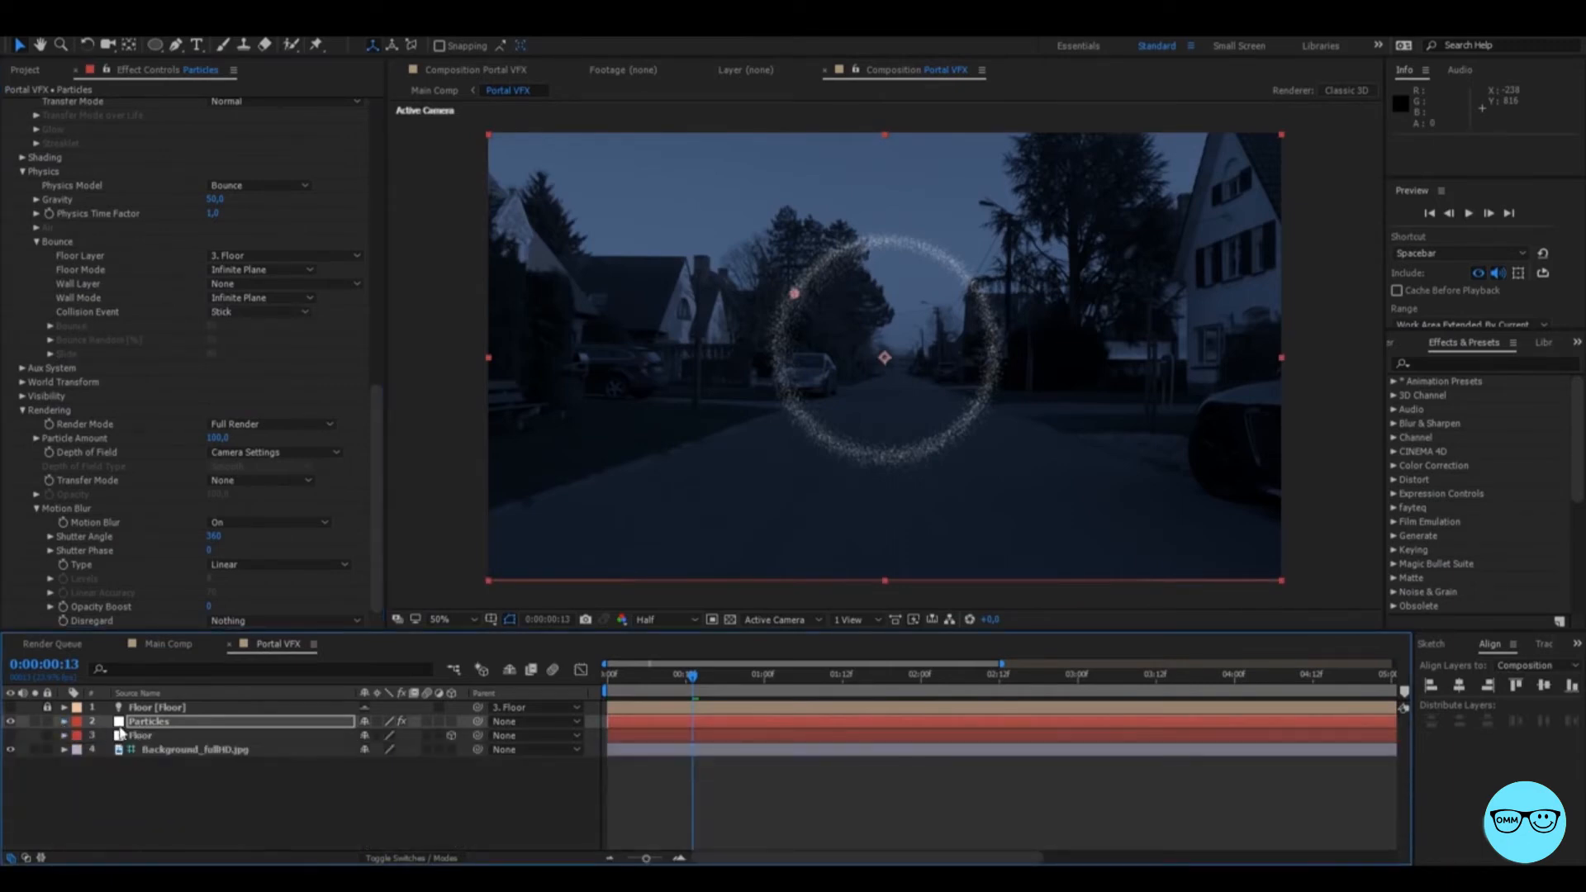
{"action": "left_click", "coordinate": [142, 725]}
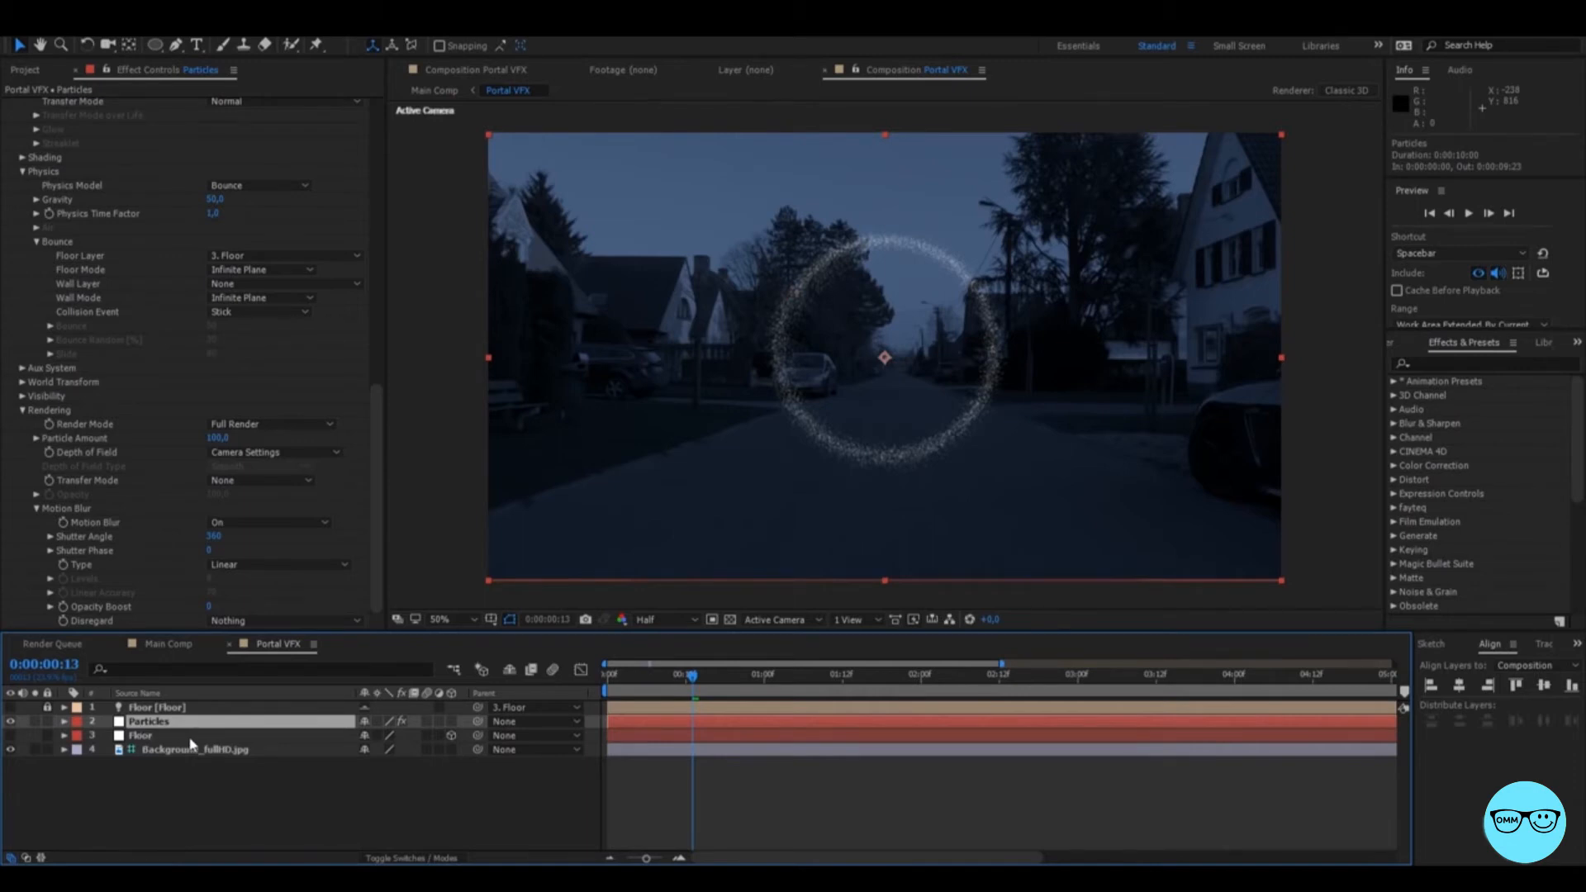
{"action": "key", "text": "ctrl+d"}
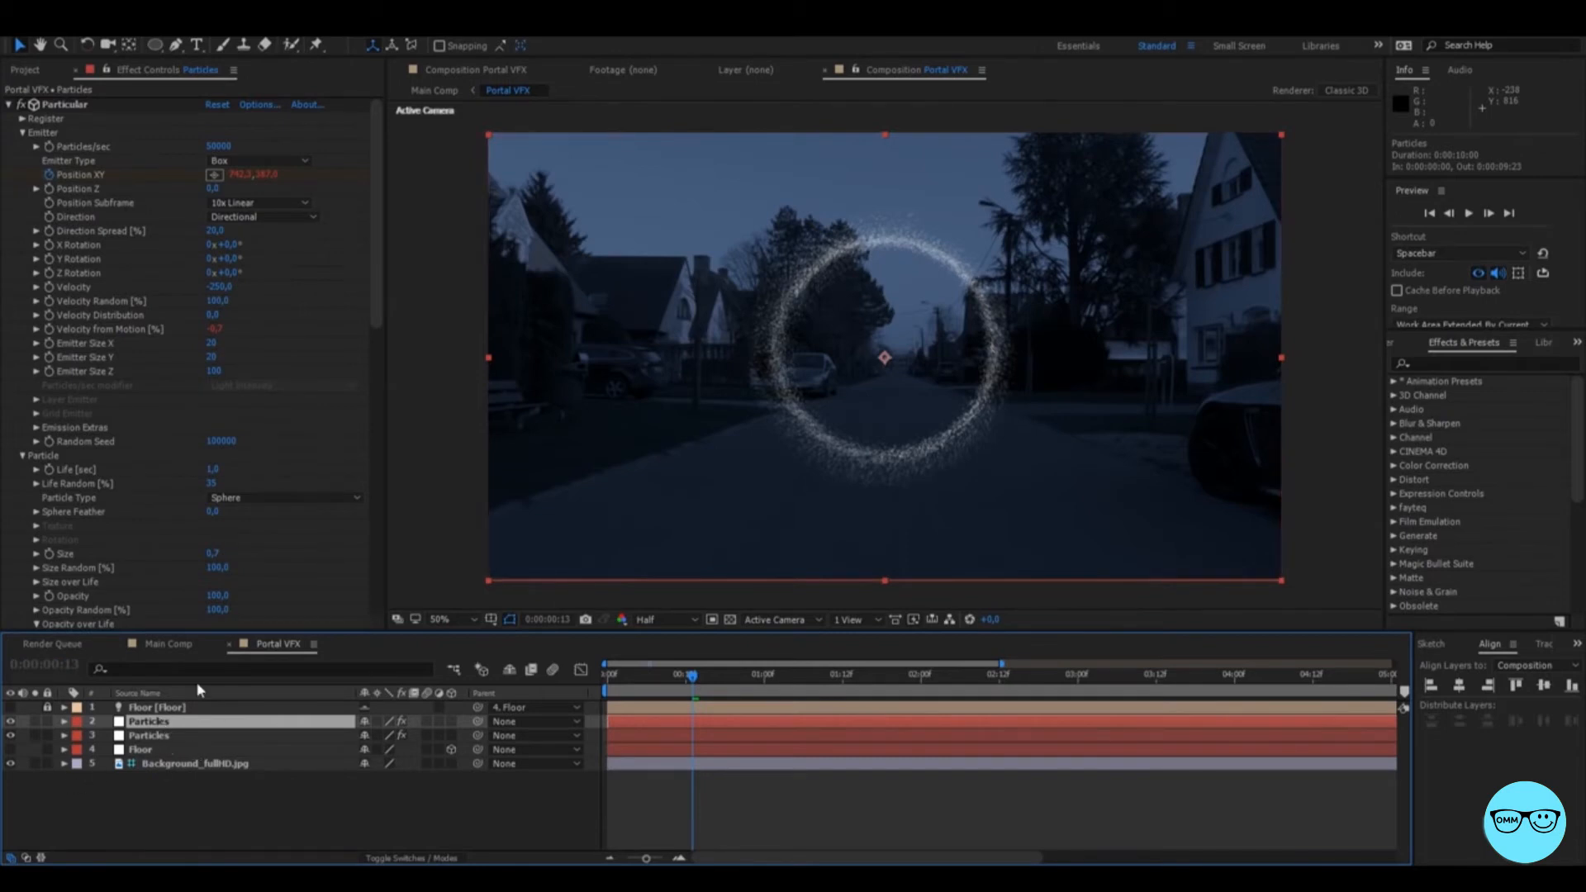
{"action": "left_click", "coordinate": [212, 147]}
{"action": "type", "text": "75"}
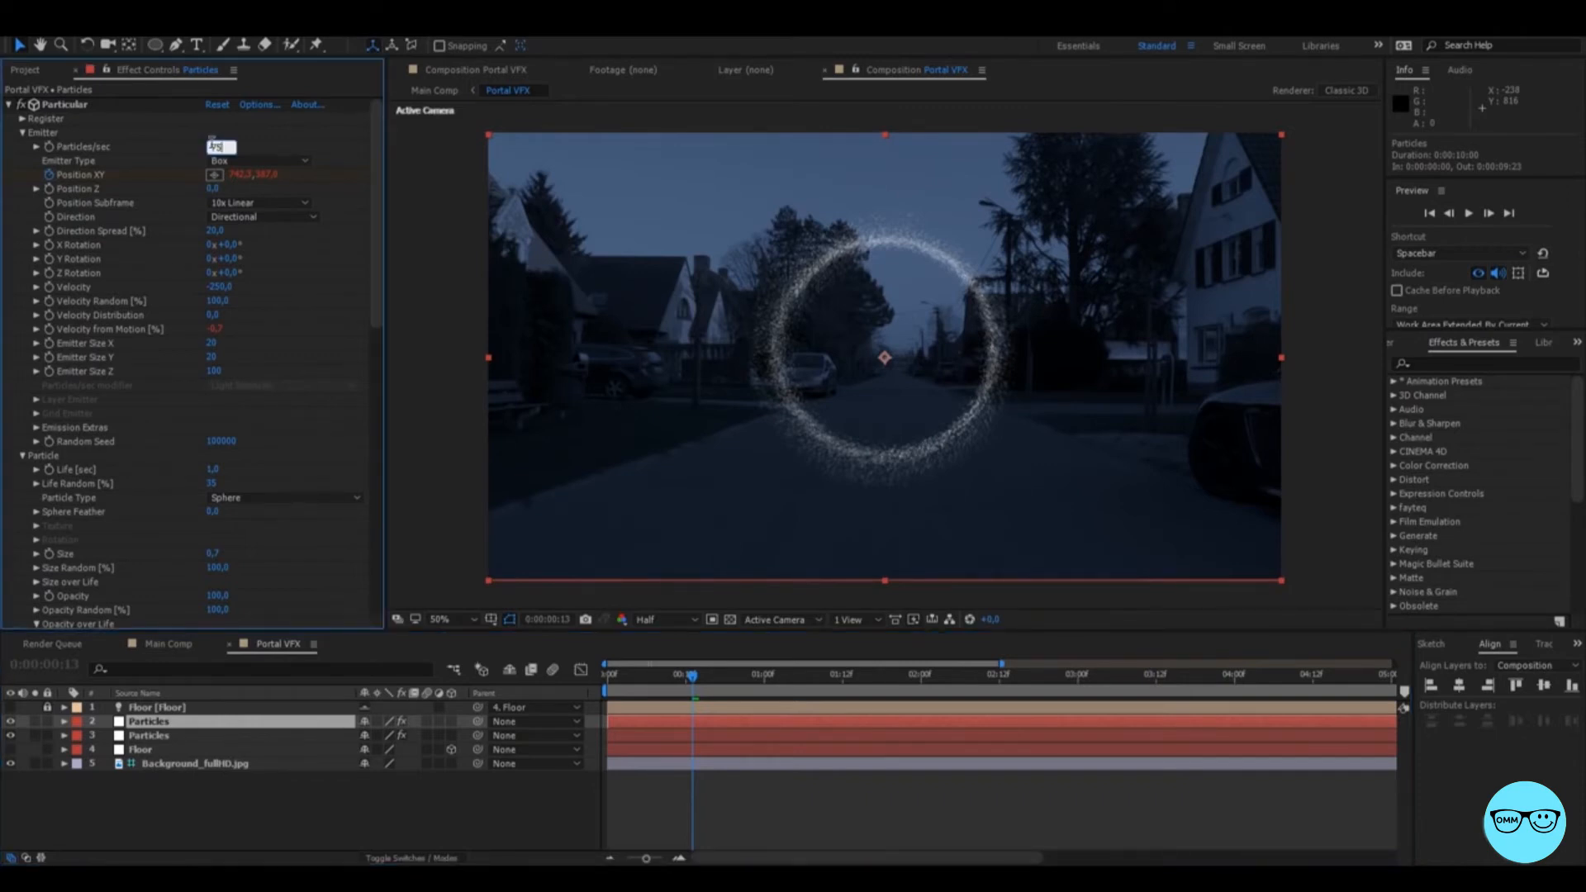
{"action": "type", "text": "00"}
{"action": "key", "text": "Return"}
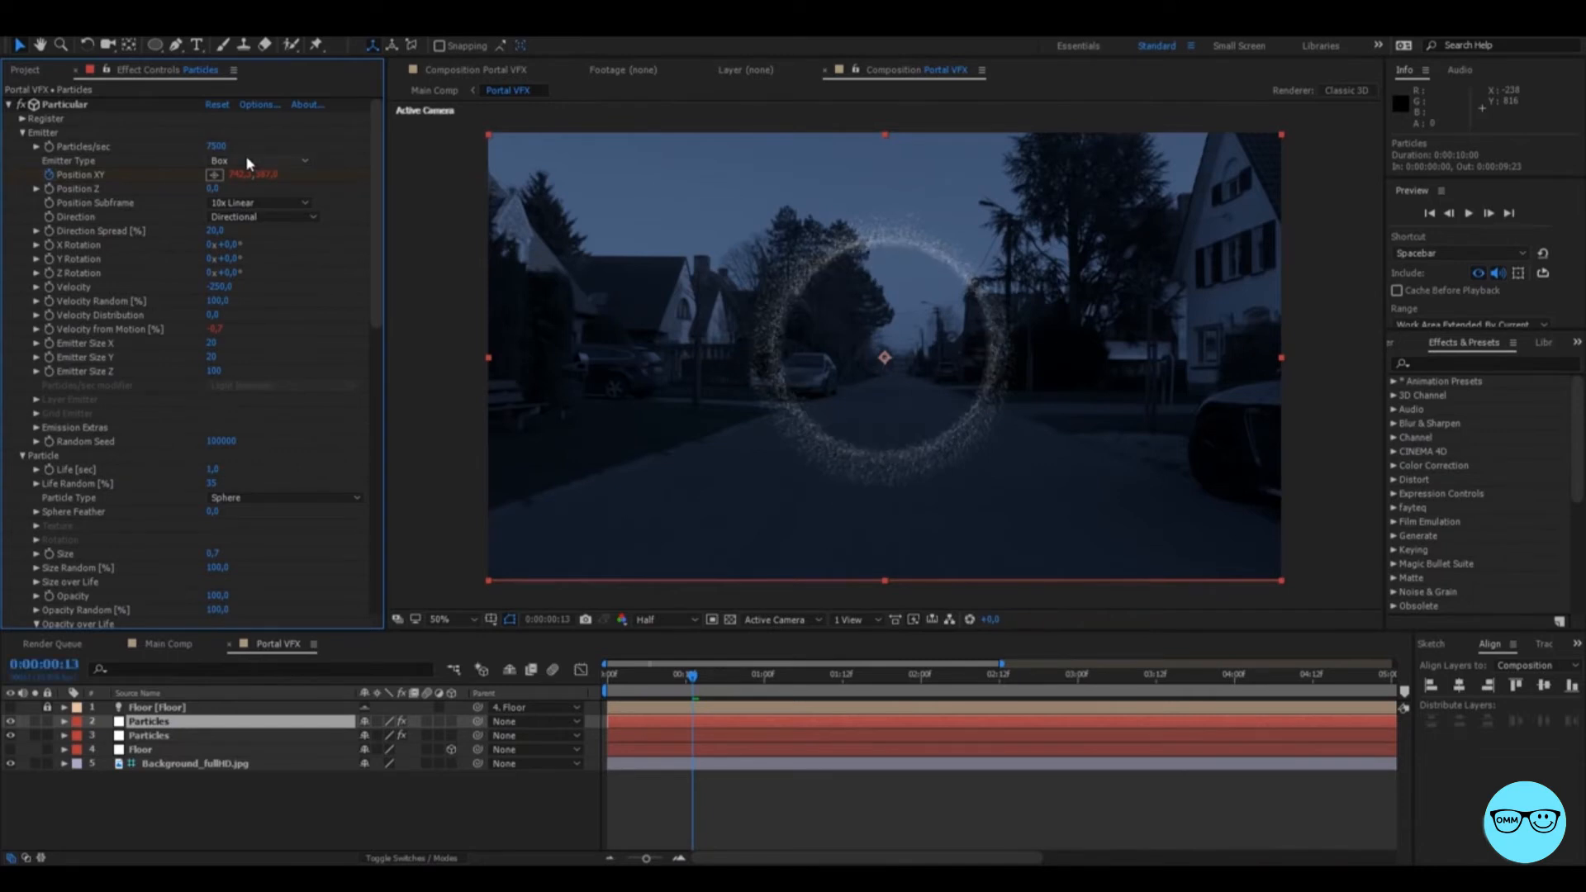
Set the duplicated layer's Emitter Type to Point and its Velocity to -810.
{"action": "left_click", "coordinate": [246, 157]}
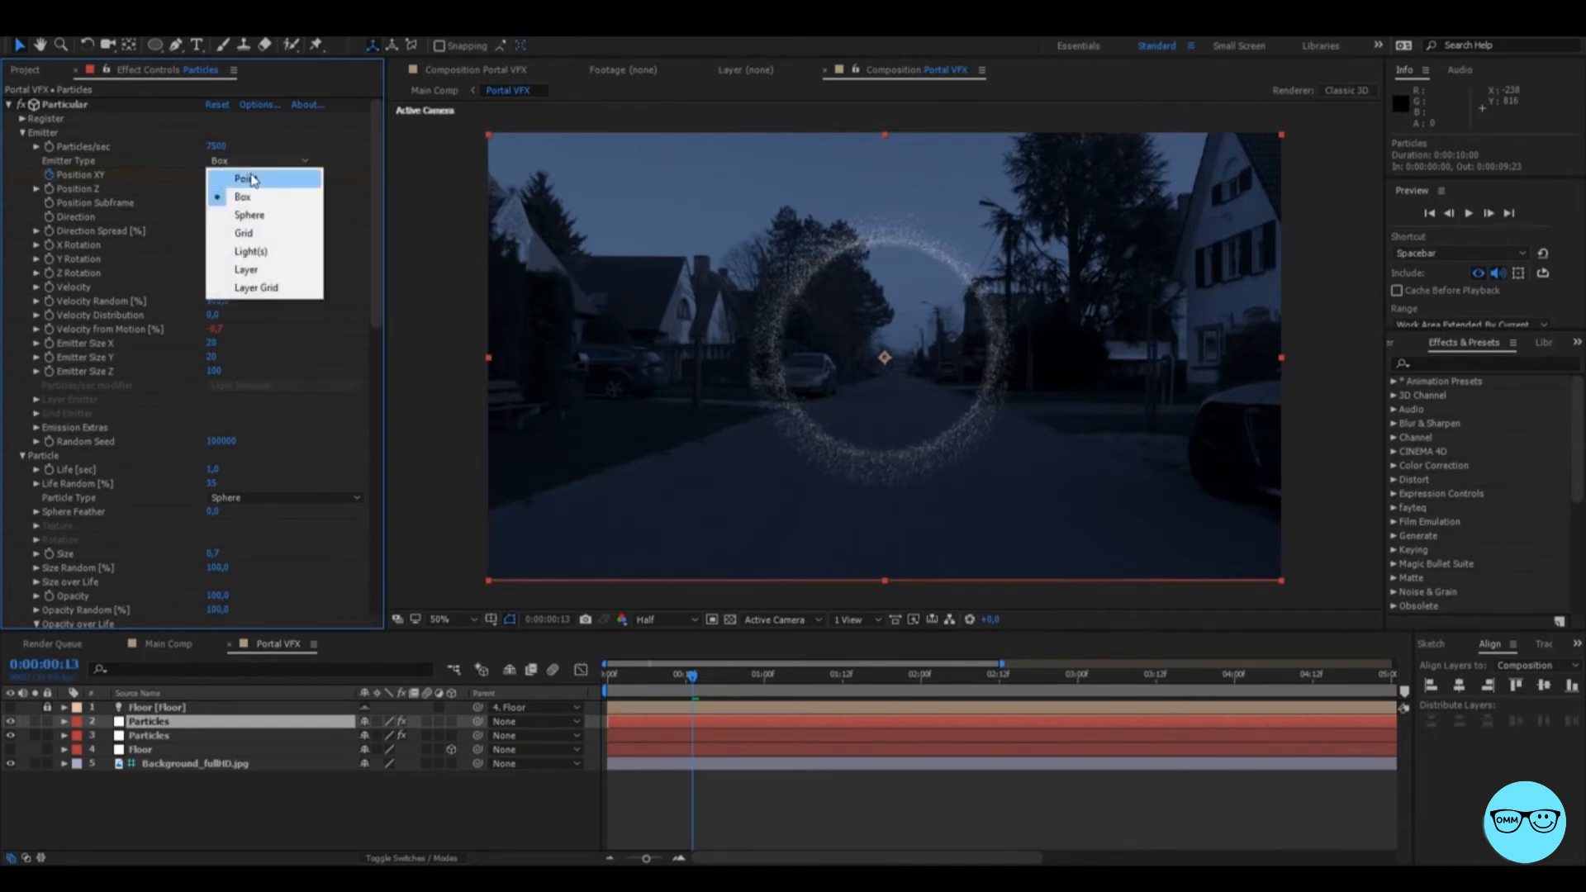
{"action": "left_click", "coordinate": [252, 180]}
{"action": "left_click", "coordinate": [218, 287]}
{"action": "type", "text": "1810"}
{"action": "key", "text": "Return"}
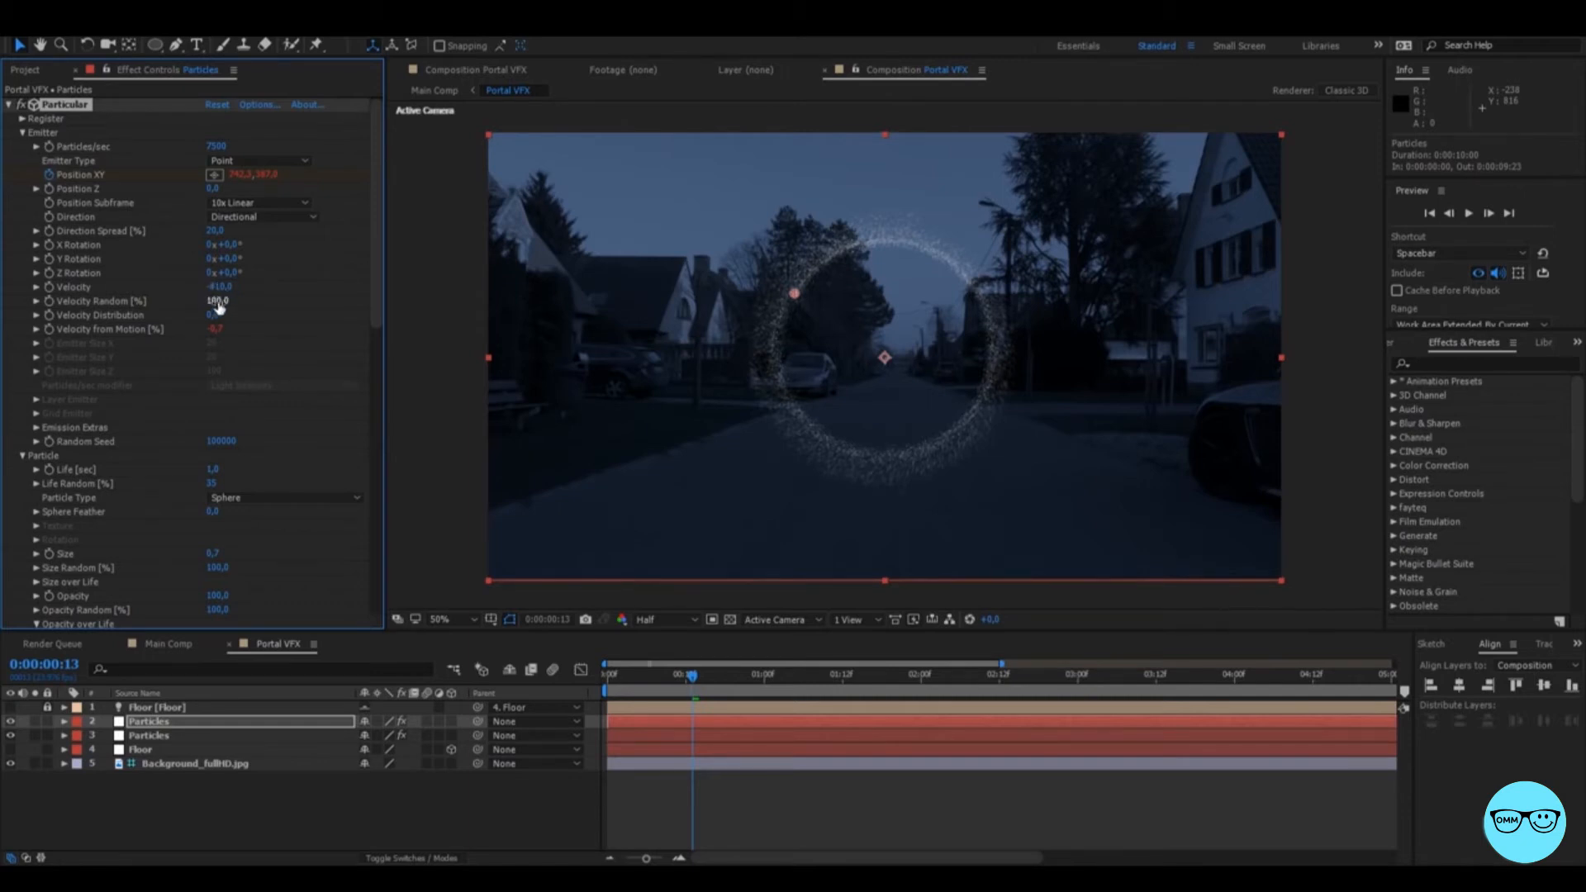
Change the upper Particles layer's Velocity from Motion expression to wiggle(1,25); and preview the animation.
{"action": "left_click", "coordinate": [183, 724]}
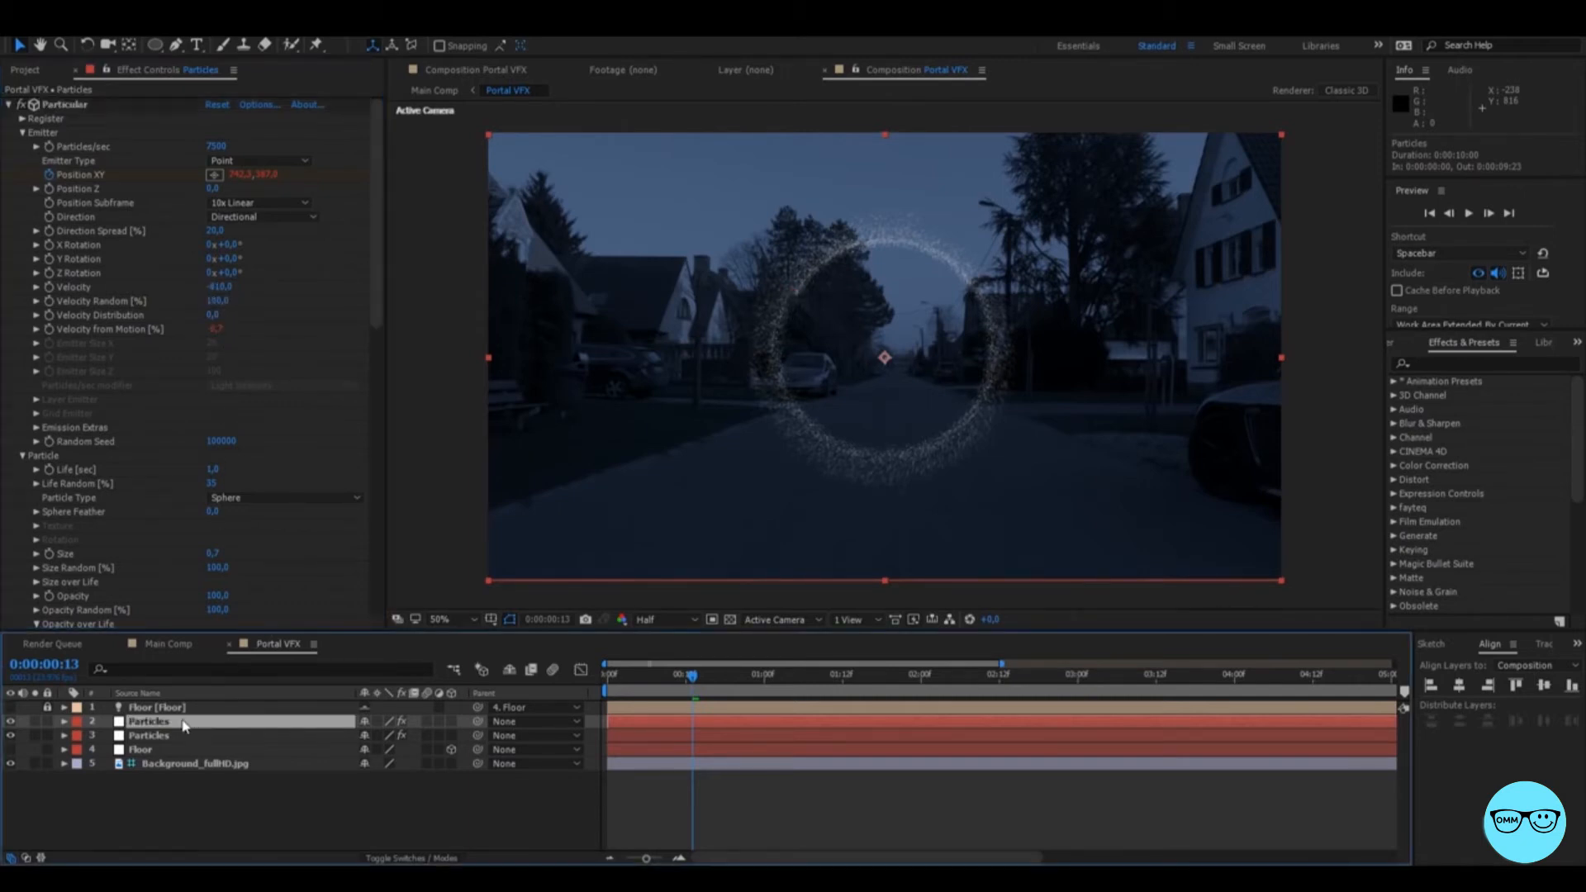
{"action": "key", "text": "e"}
{"action": "key", "text": "e"}
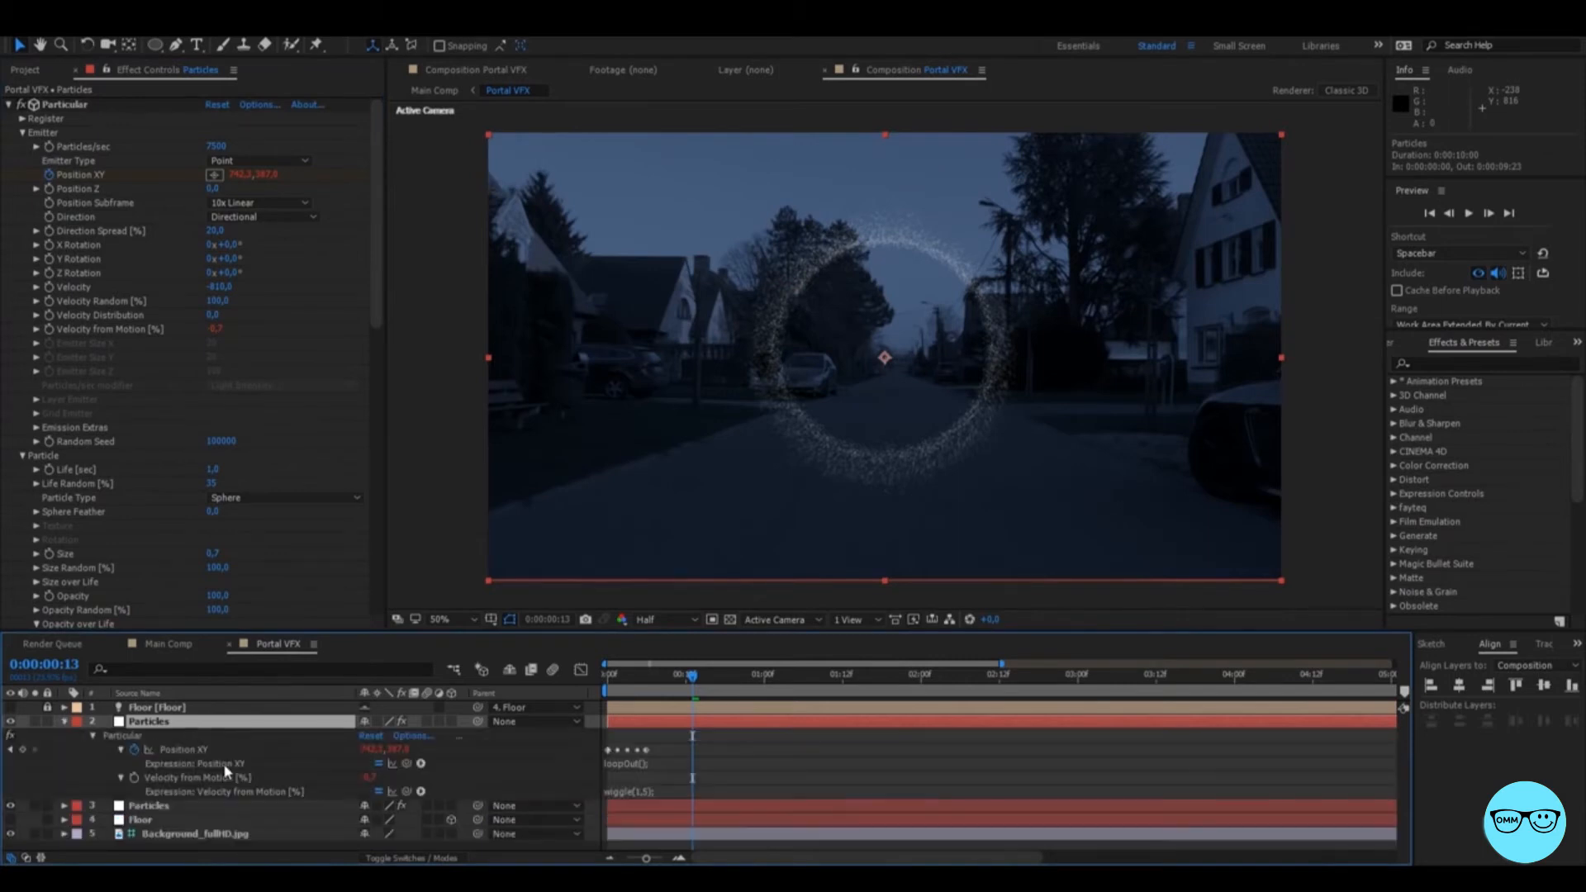
{"action": "left_click", "coordinate": [634, 790]}
{"action": "type", "text": "2"}
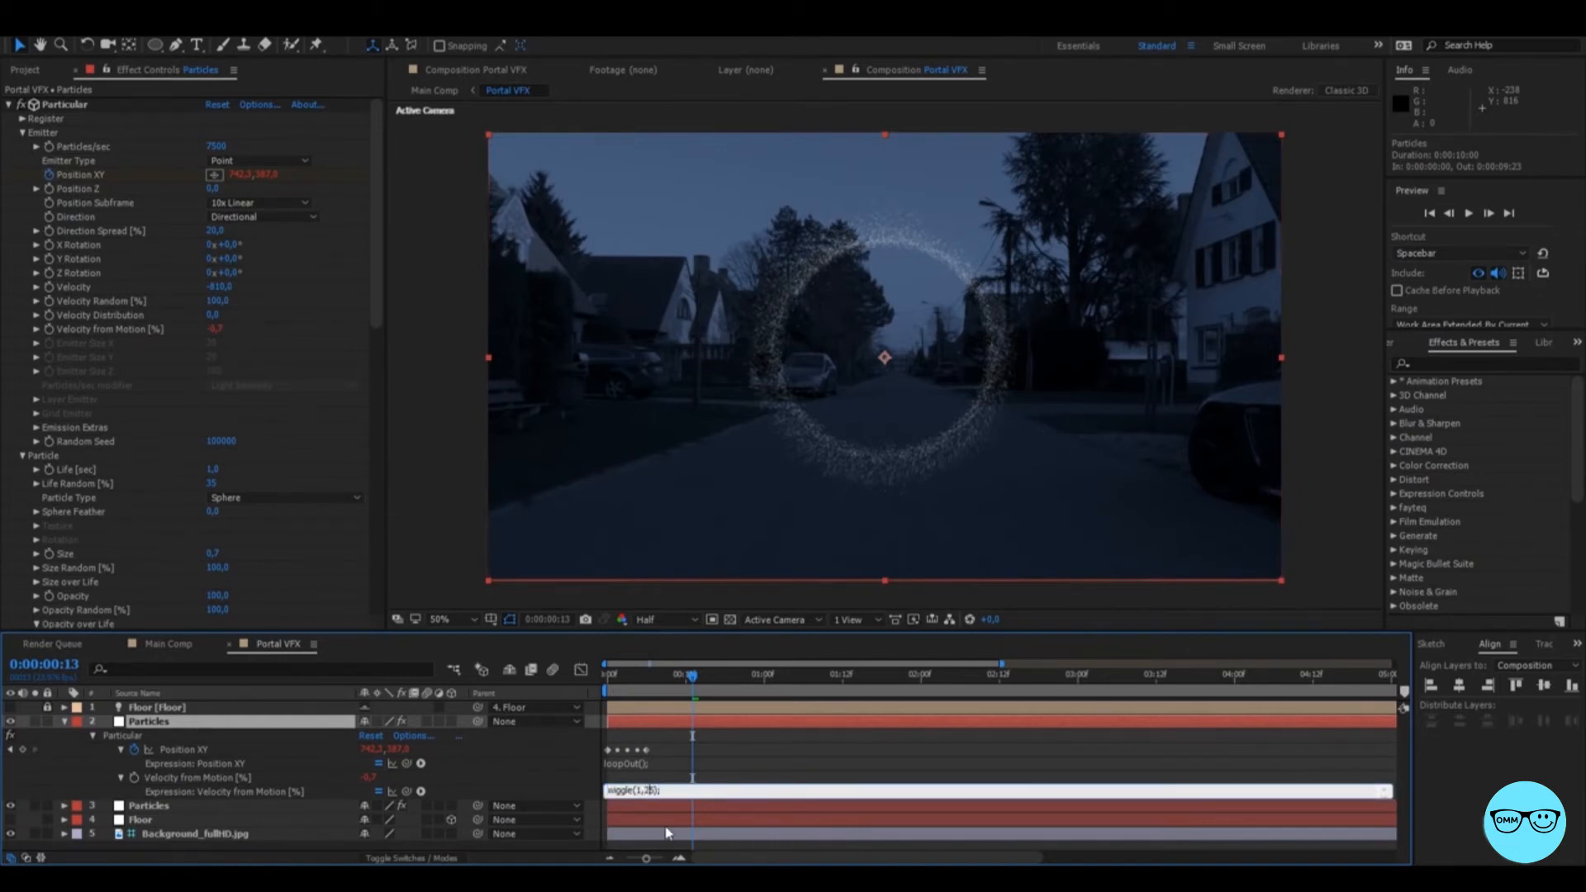
{"action": "left_click", "coordinate": [714, 765]}
{"action": "left_click", "coordinate": [716, 742]}
{"action": "left_click_drag", "start_coordinate": [688, 678], "coordinate": [658, 681]}
{"action": "key", "text": "space"}
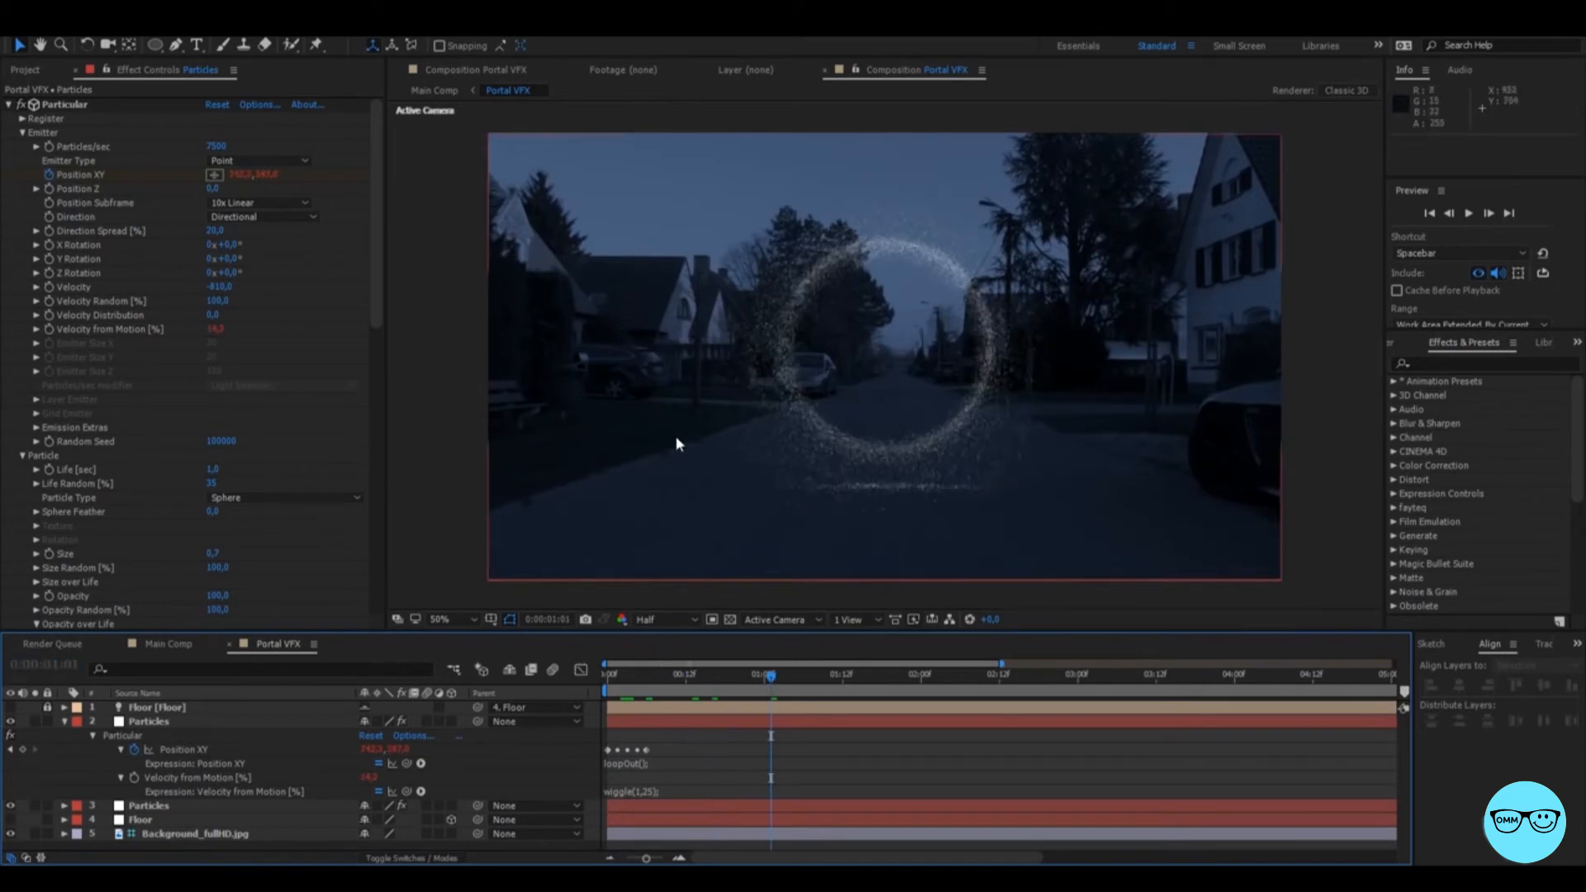
Set the upper layer's particle Life to 0.3 seconds and its Size to 1.4.
{"action": "left_click", "coordinate": [214, 470]}
{"action": "type", "text": ",3"}
{"action": "key", "text": "Return"}
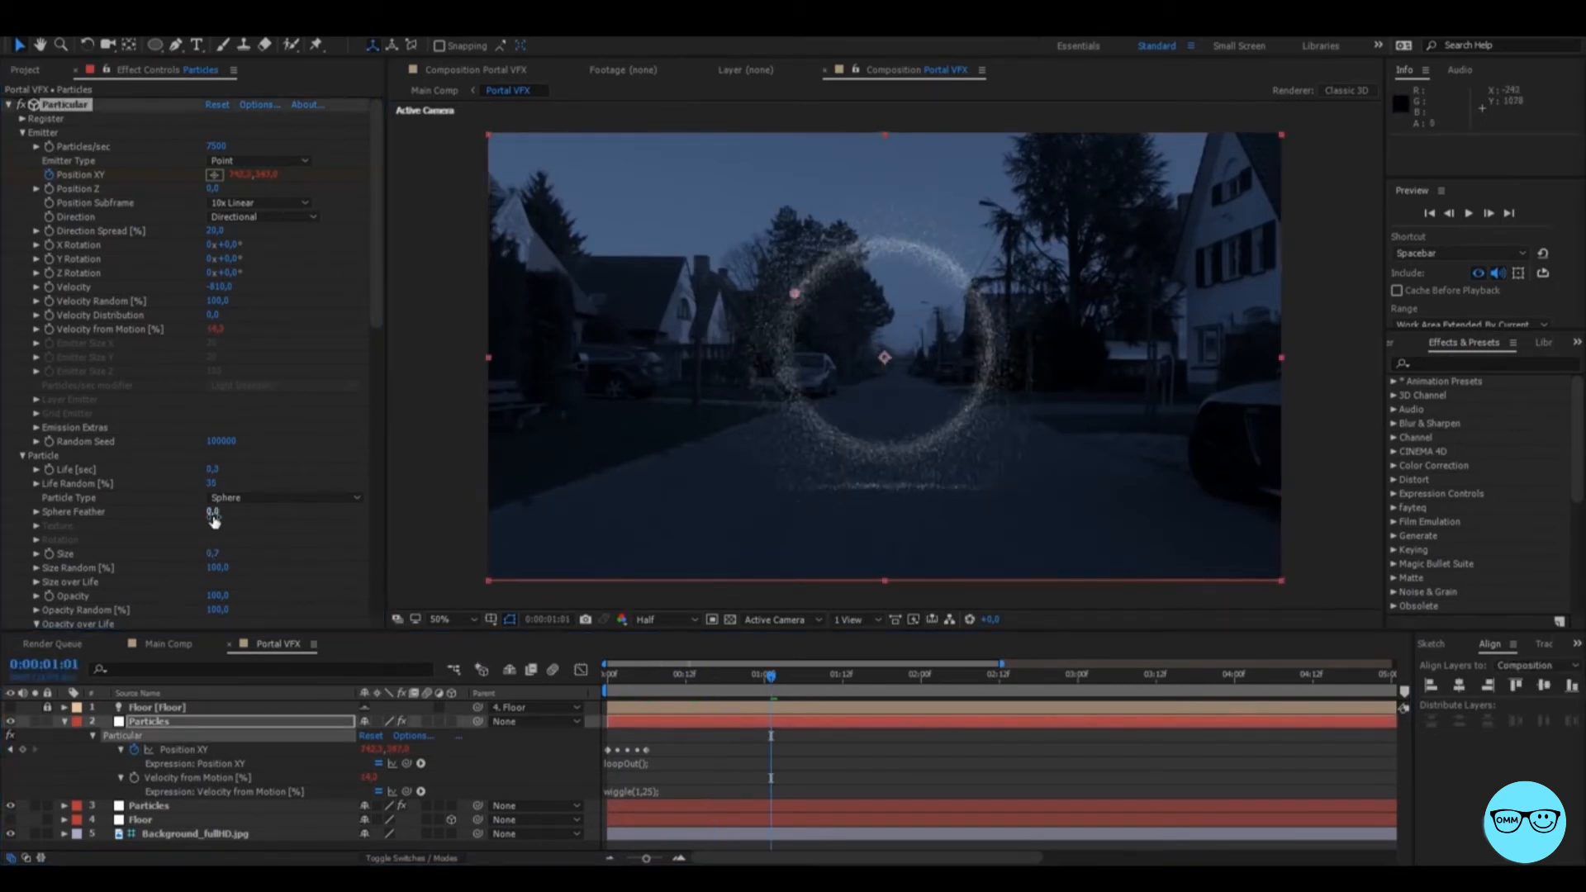
{"action": "left_click", "coordinate": [213, 554]}
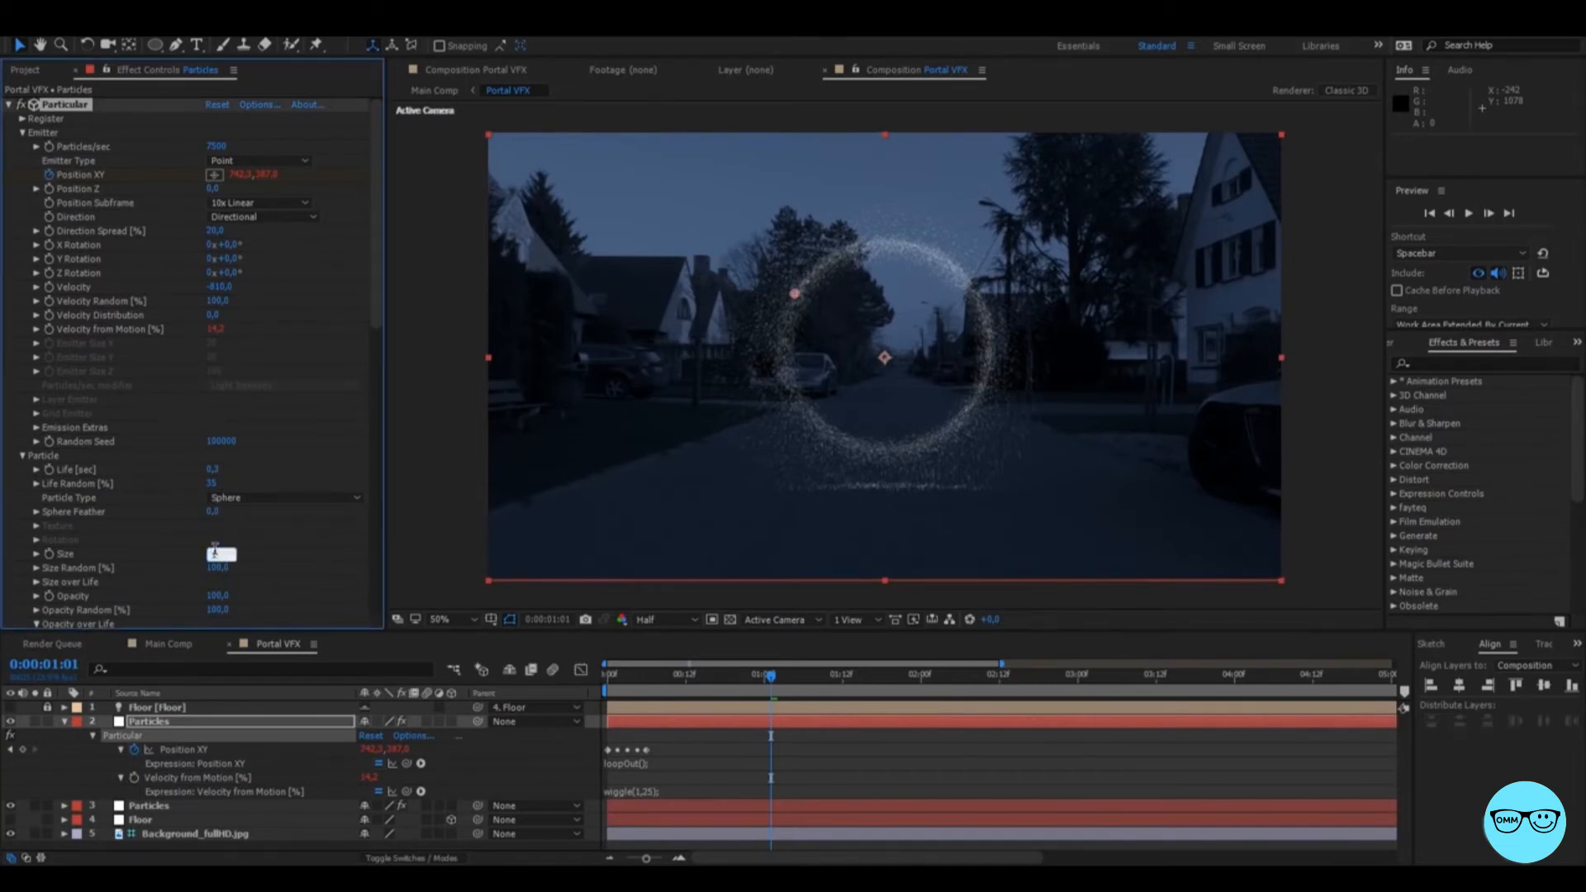
{"action": "type", "text": "1,25"}
{"action": "key", "text": "Return"}
Set the upper layer's Bounce Collision Event to Kill.
{"action": "left_click_drag", "start_coordinate": [374, 312], "coordinate": [372, 537]}
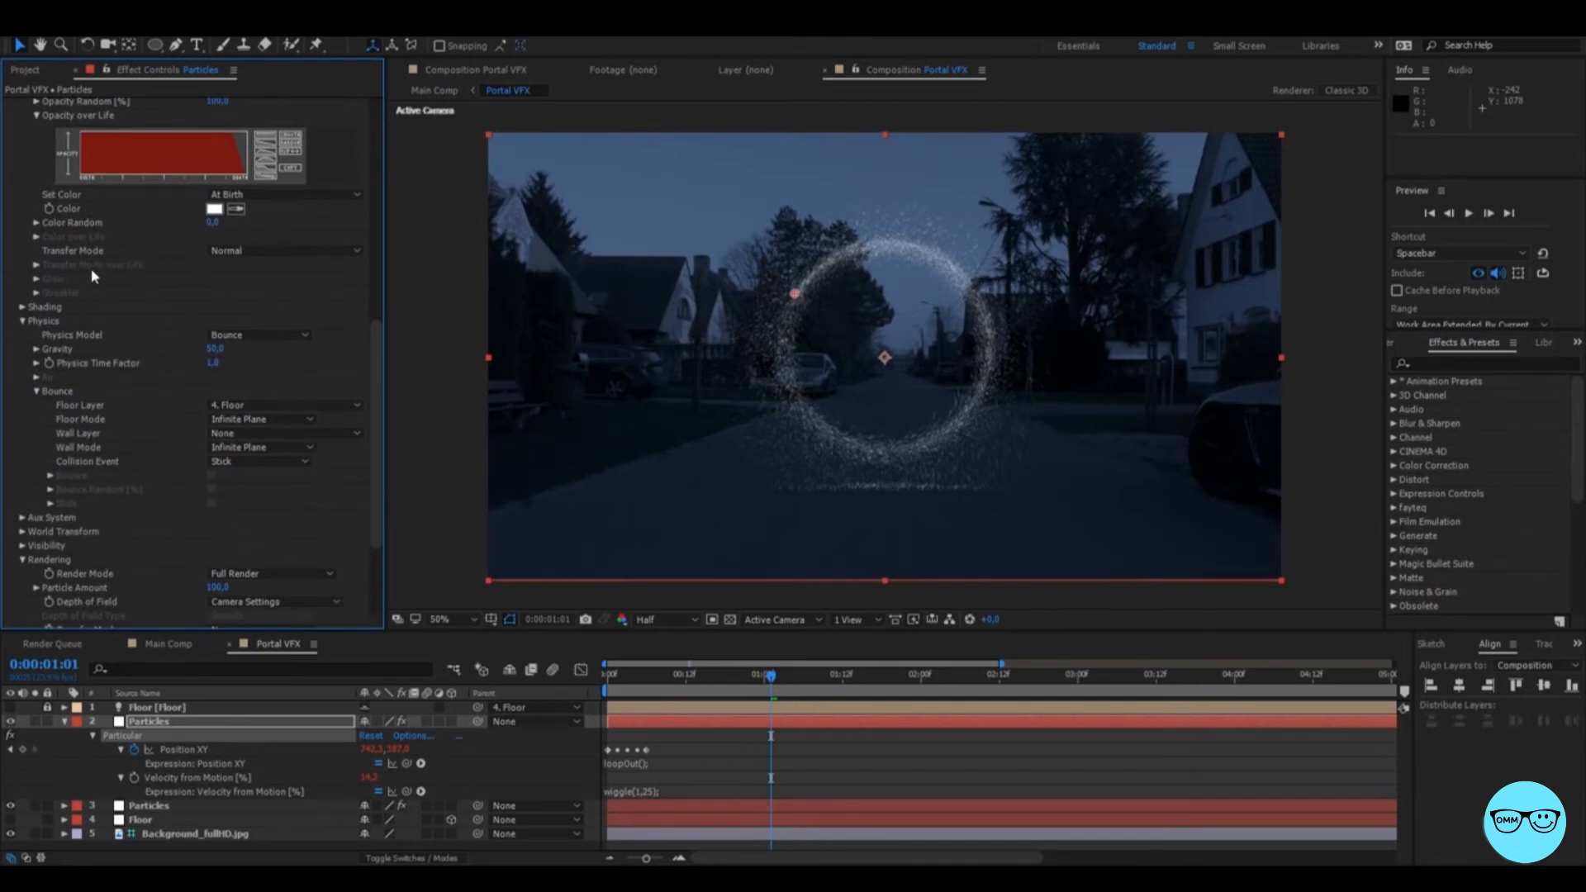
{"action": "left_click", "coordinate": [256, 463]}
{"action": "left_click", "coordinate": [242, 532]}
{"action": "left_click", "coordinate": [692, 762]}
{"action": "left_click", "coordinate": [696, 744]}
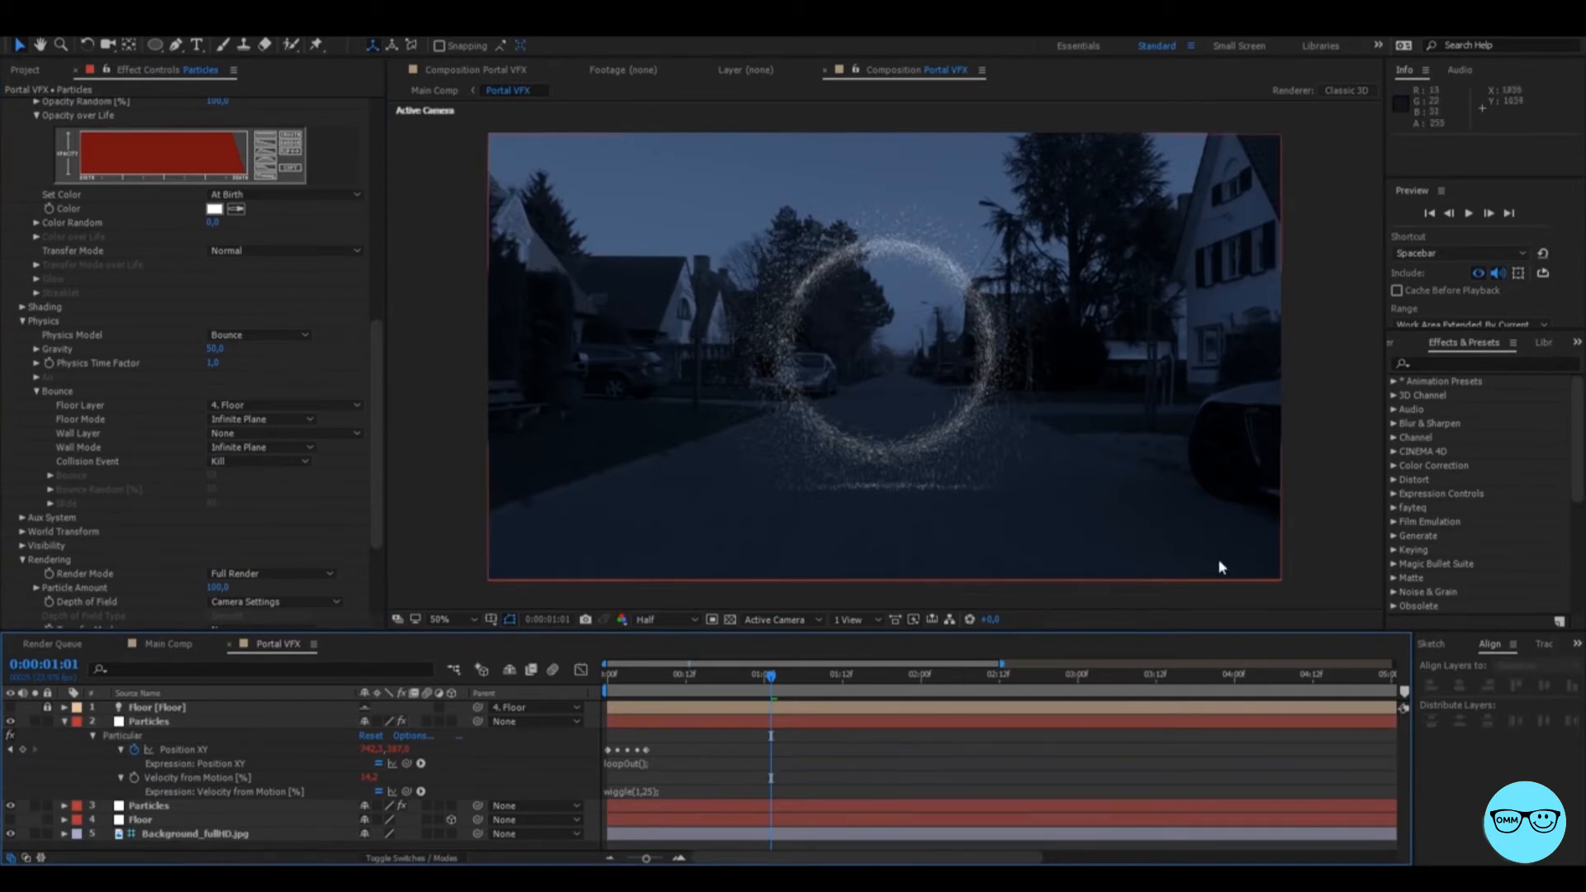
Duplicate the upper Particles layer to get a third particle layer and collapse its properties.
{"action": "left_click", "coordinate": [196, 724]}
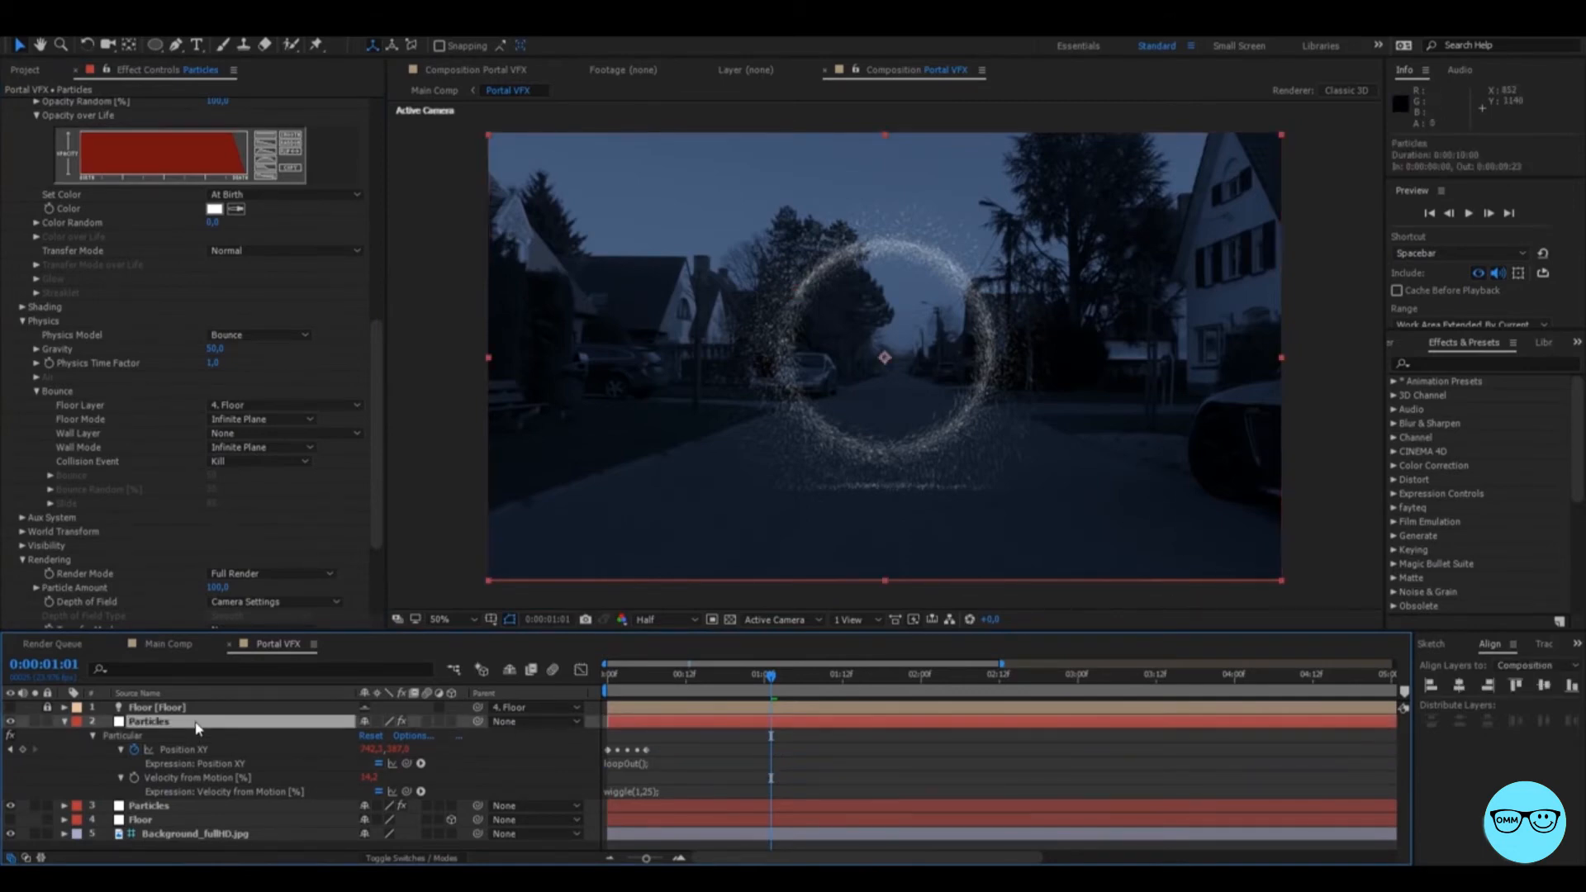
{"action": "key", "text": "ctrl+d"}
{"action": "left_click", "coordinate": [64, 737]}
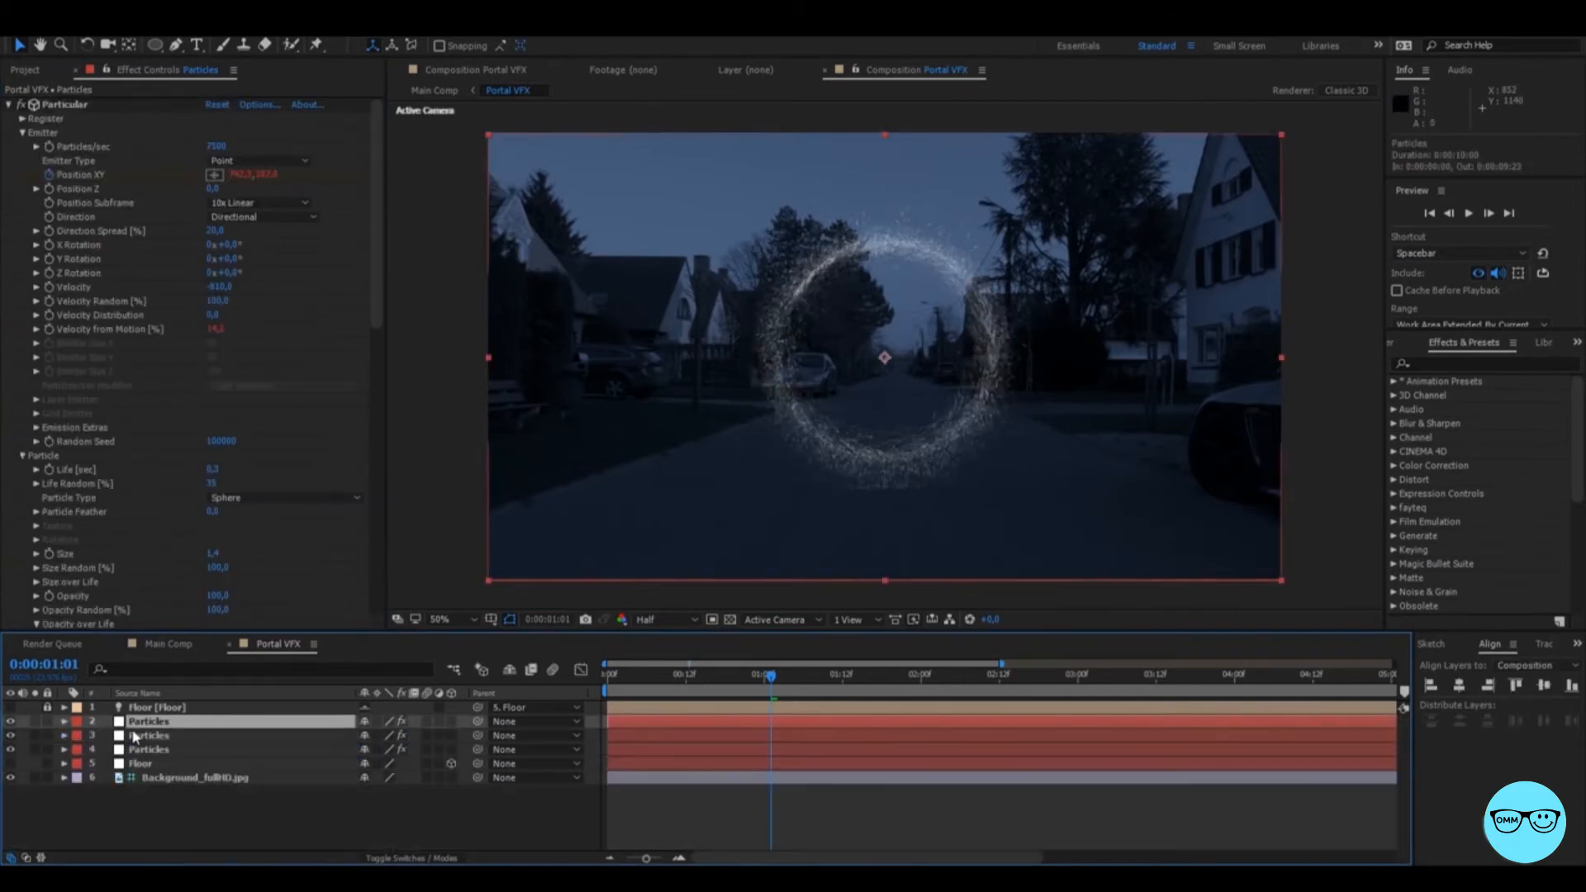
Set the newest copy's Particles/sec to 15000 and its particle Life to 0.6 seconds.
{"action": "left_click", "coordinate": [220, 161]}
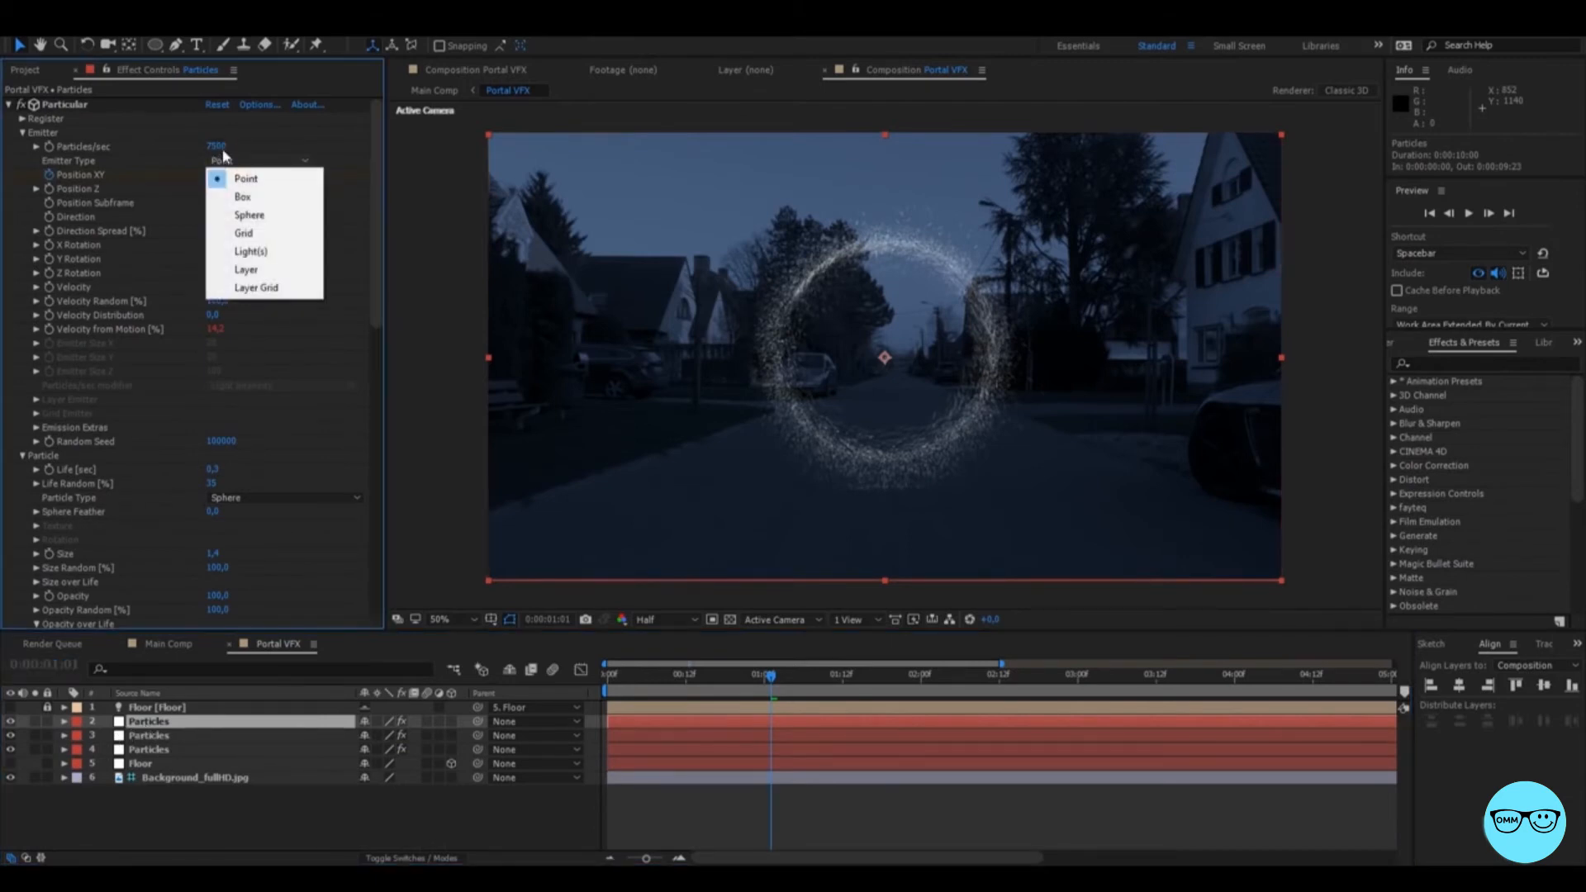
{"action": "left_click", "coordinate": [220, 148]}
{"action": "type", "text": "15000"}
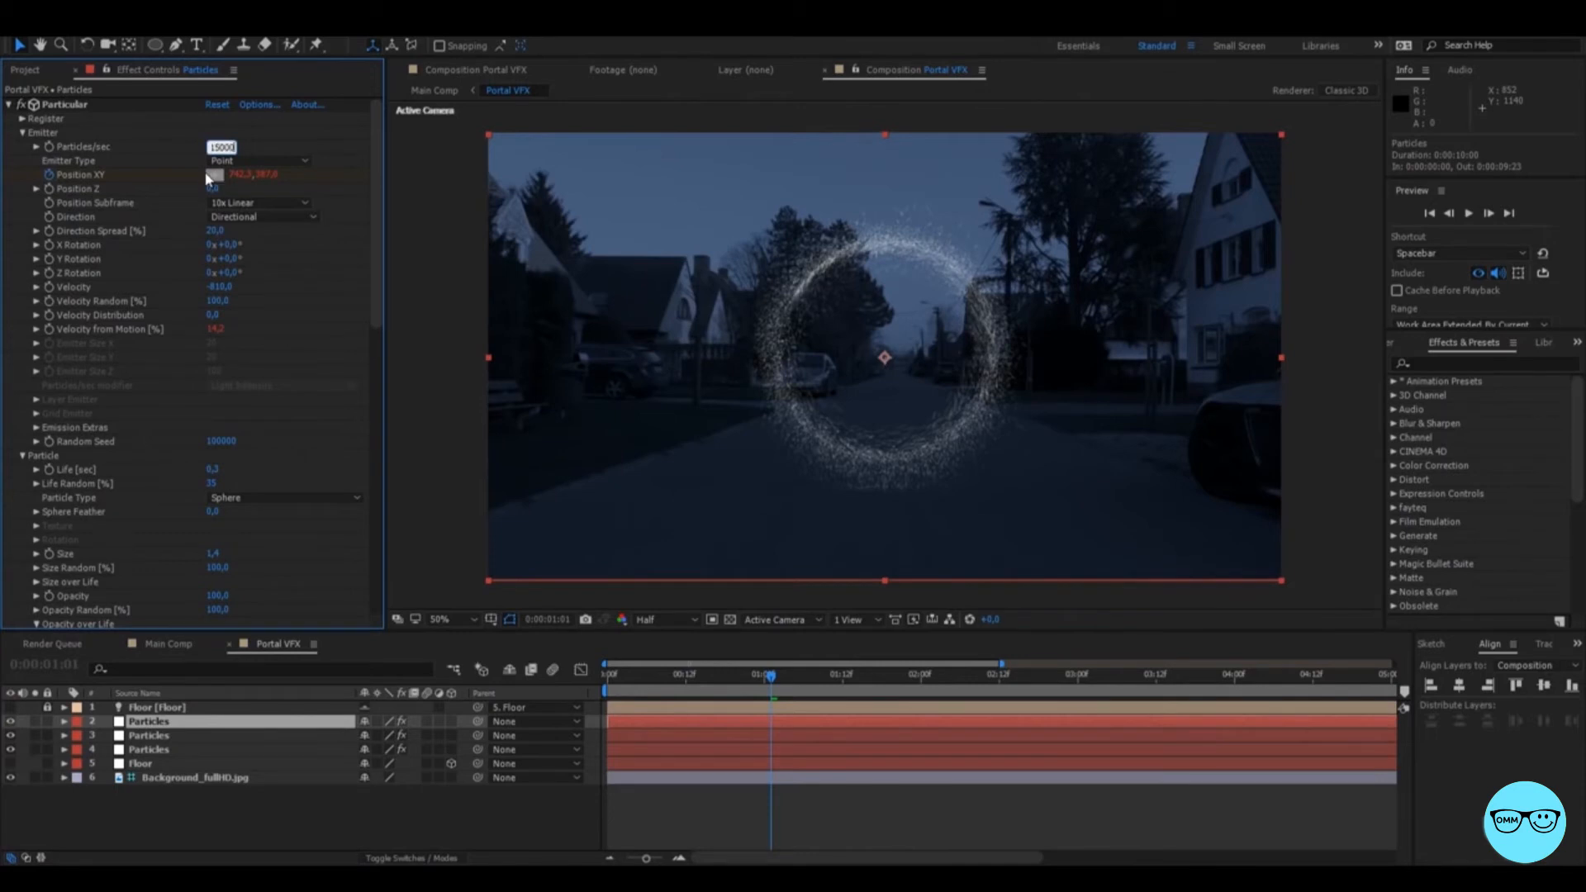
{"action": "left_click", "coordinate": [206, 174]}
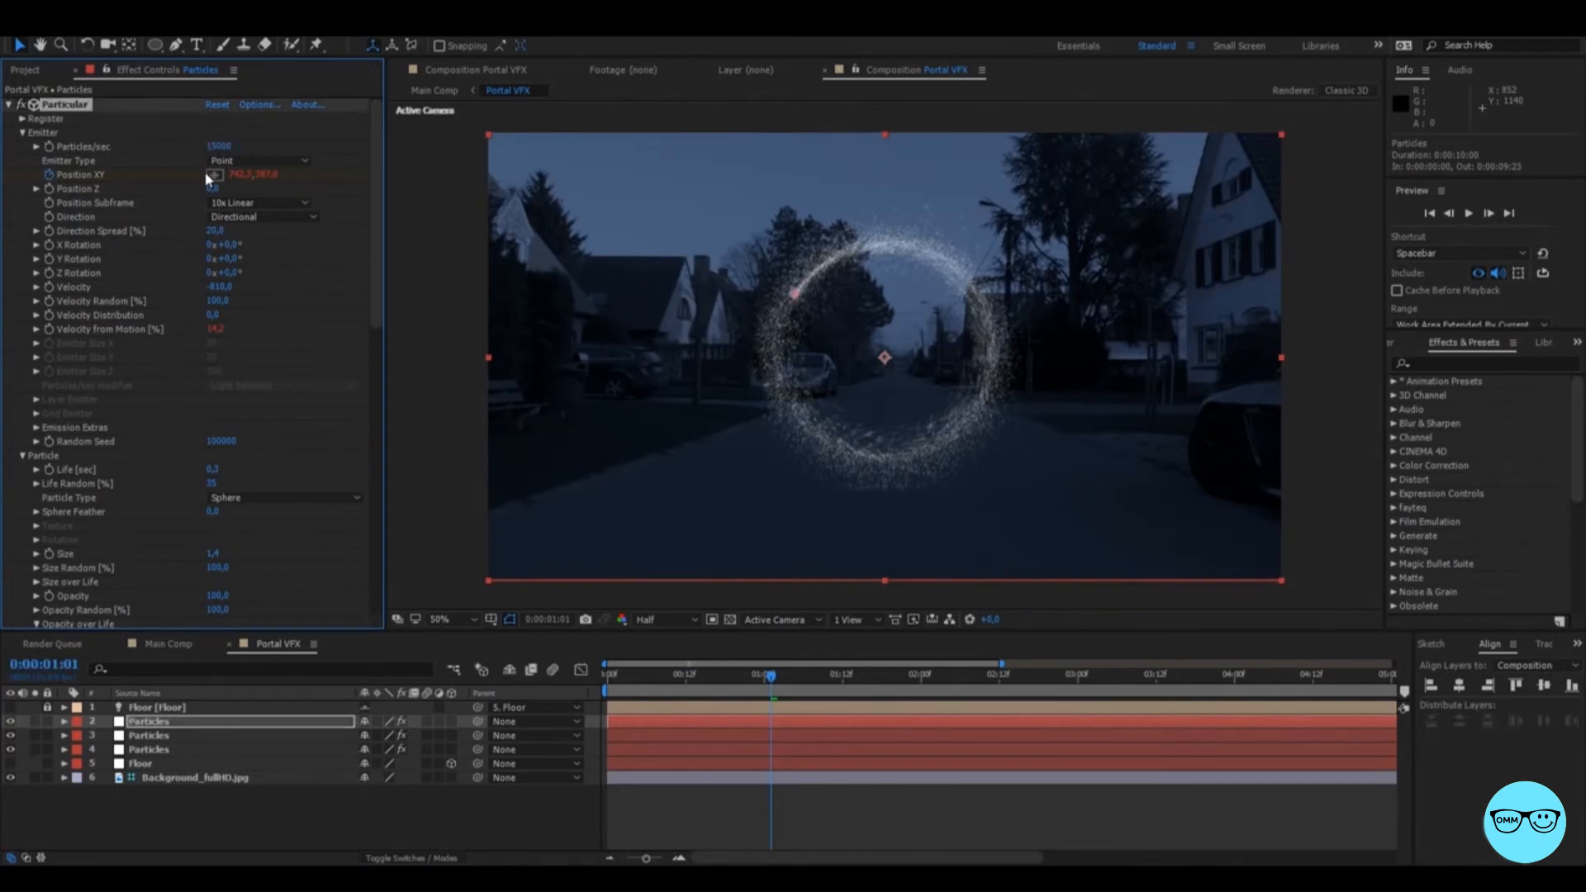
{"action": "left_click", "coordinate": [217, 470]}
{"action": "type", "text": "0,"}
{"action": "key", "text": "Return"}
Change the newest copy's Velocity from Motion expression to wiggle(1,15); and collapse the layer.
{"action": "left_click", "coordinate": [174, 727]}
{"action": "key", "text": "e"}
{"action": "key", "text": "e"}
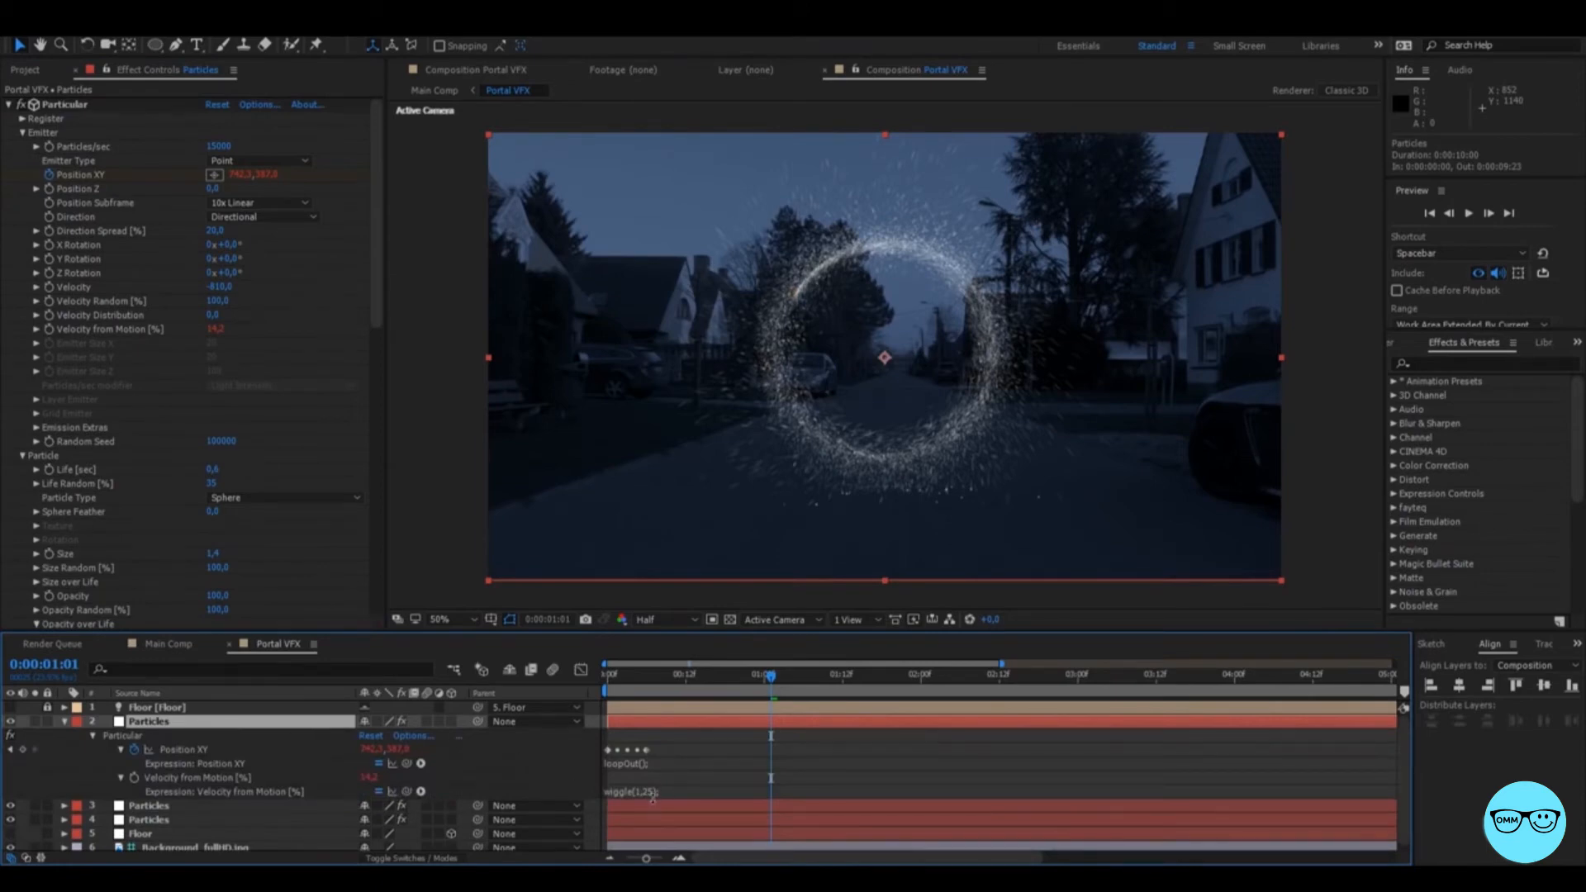
{"action": "left_click", "coordinate": [647, 793]}
{"action": "left_click", "coordinate": [647, 793]}
{"action": "key", "text": "BackSpace"}
{"action": "type", "text": "1"}
{"action": "left_click", "coordinate": [691, 762]}
{"action": "left_click", "coordinate": [685, 784]}
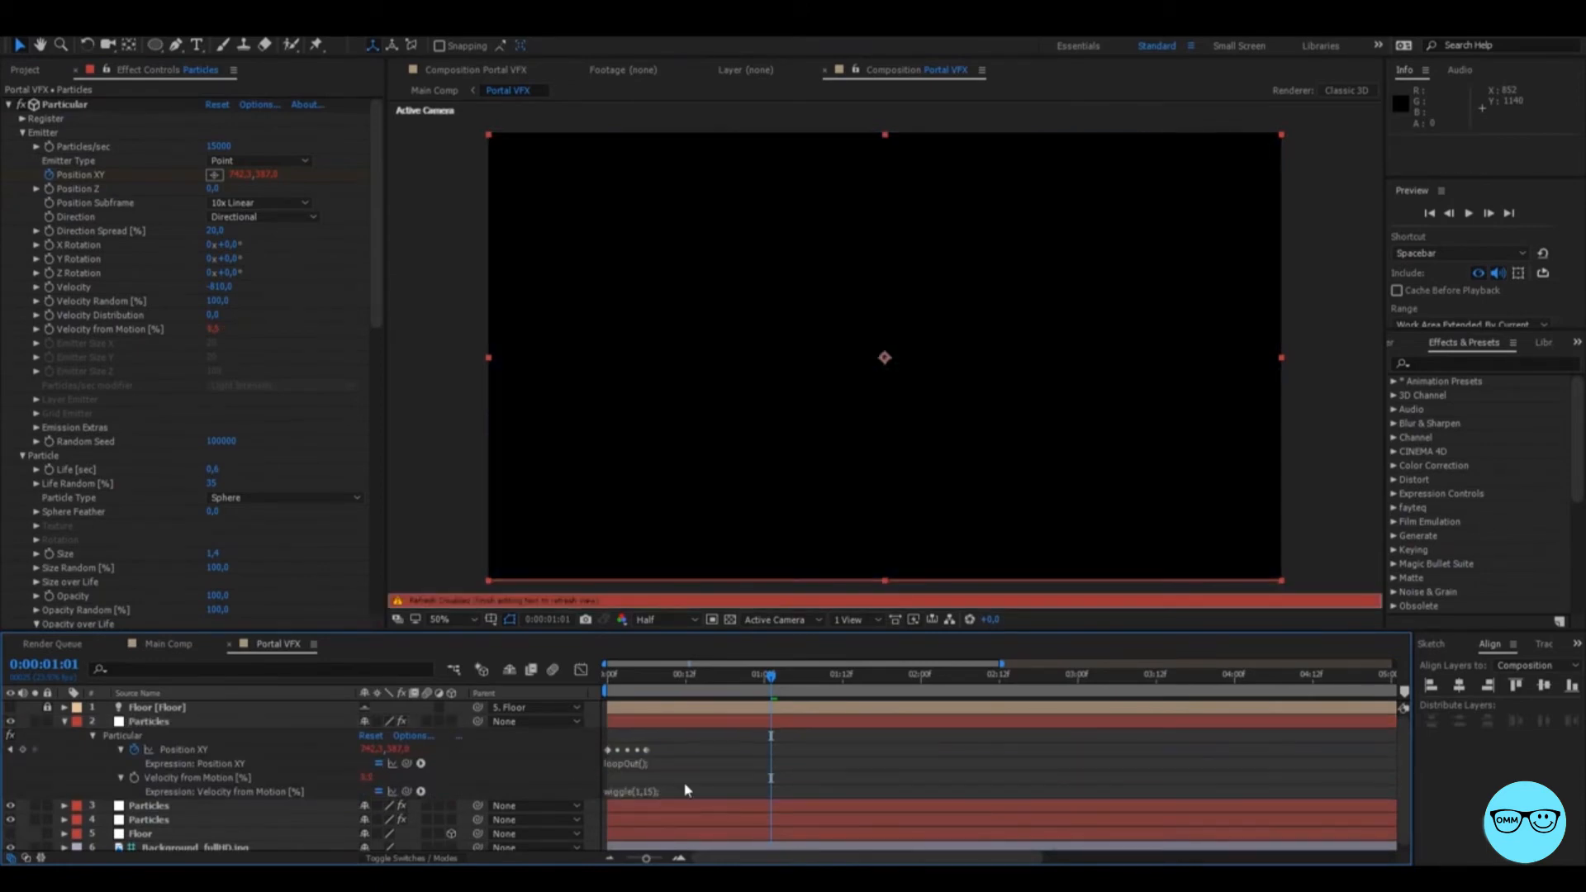
{"action": "left_click", "coordinate": [65, 722]}
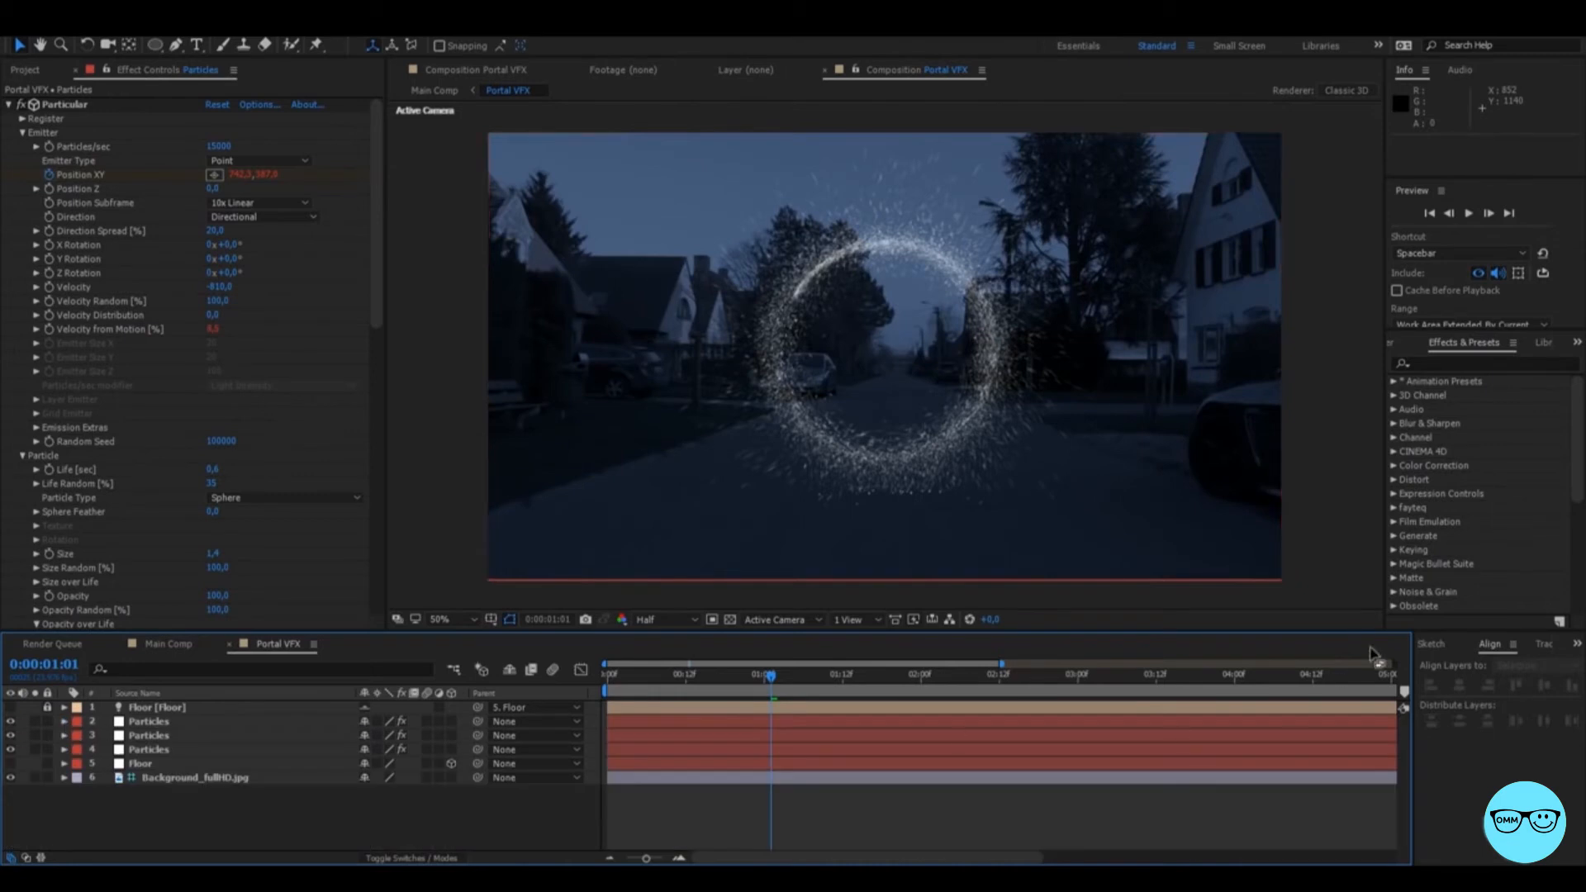
Duplicate the top Particles layer again and set the new copy's Particles/sec to 2000.
{"action": "left_click", "coordinate": [148, 723]}
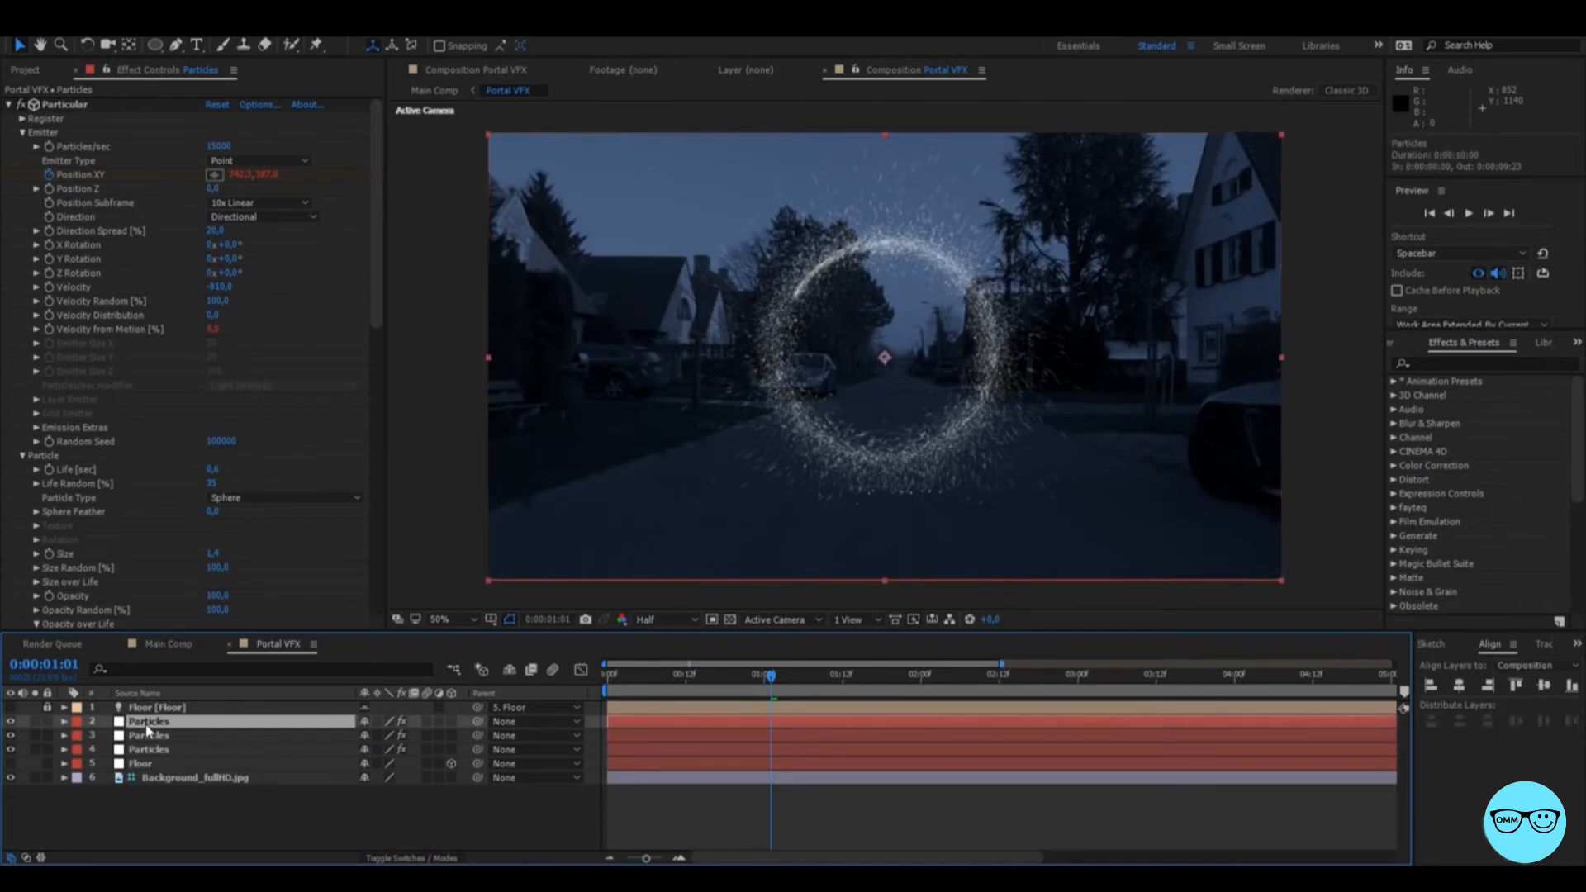
{"action": "key", "text": "ctrl+d"}
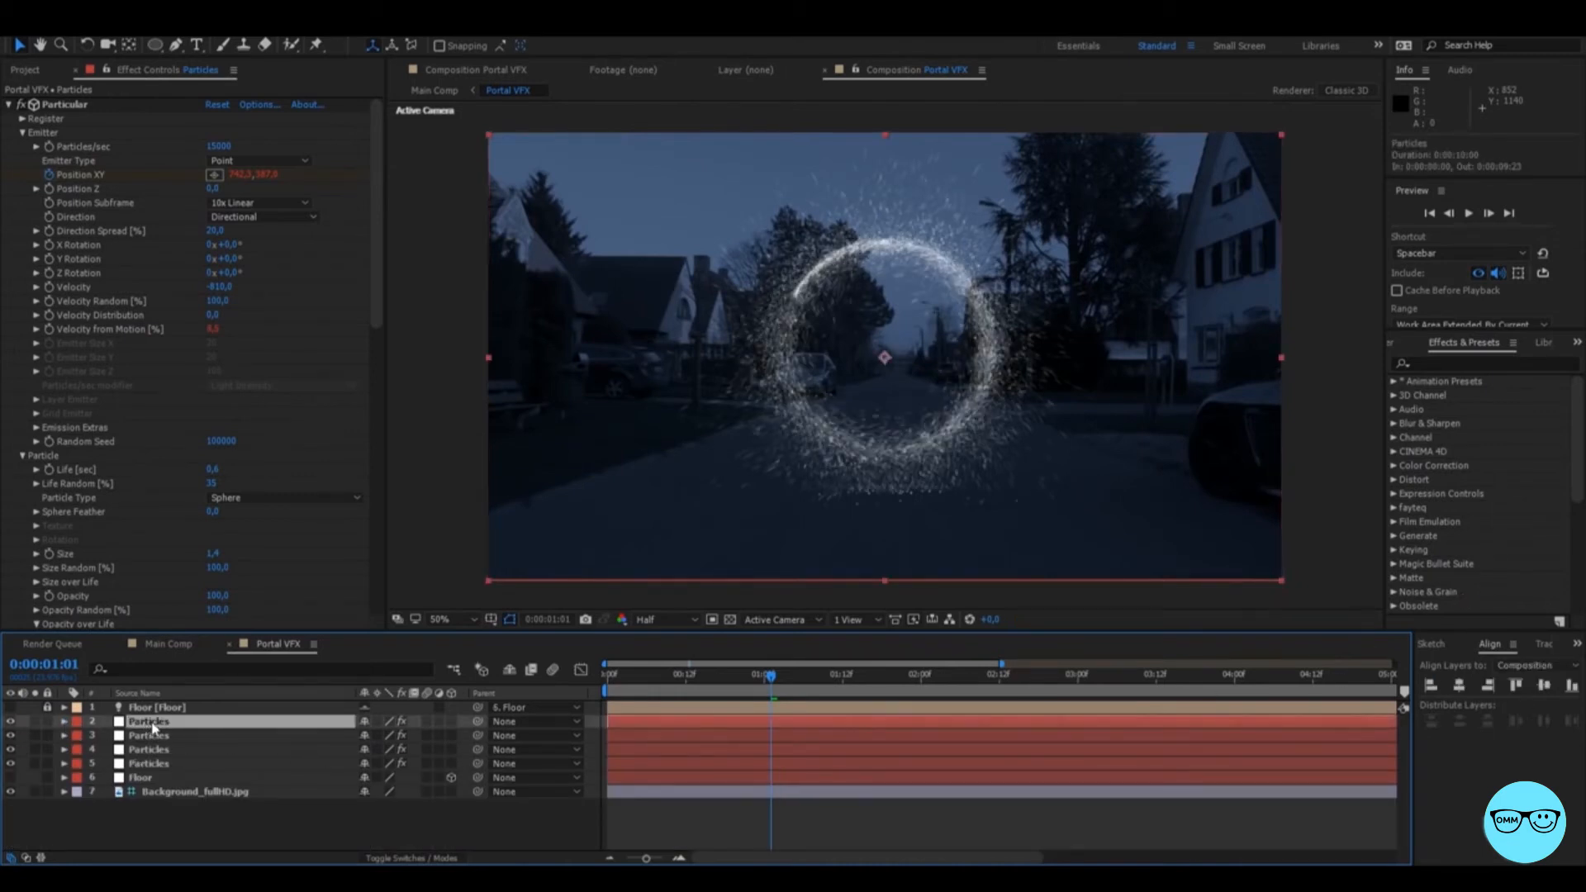
{"action": "left_click", "coordinate": [218, 147]}
{"action": "type", "text": "2000"}
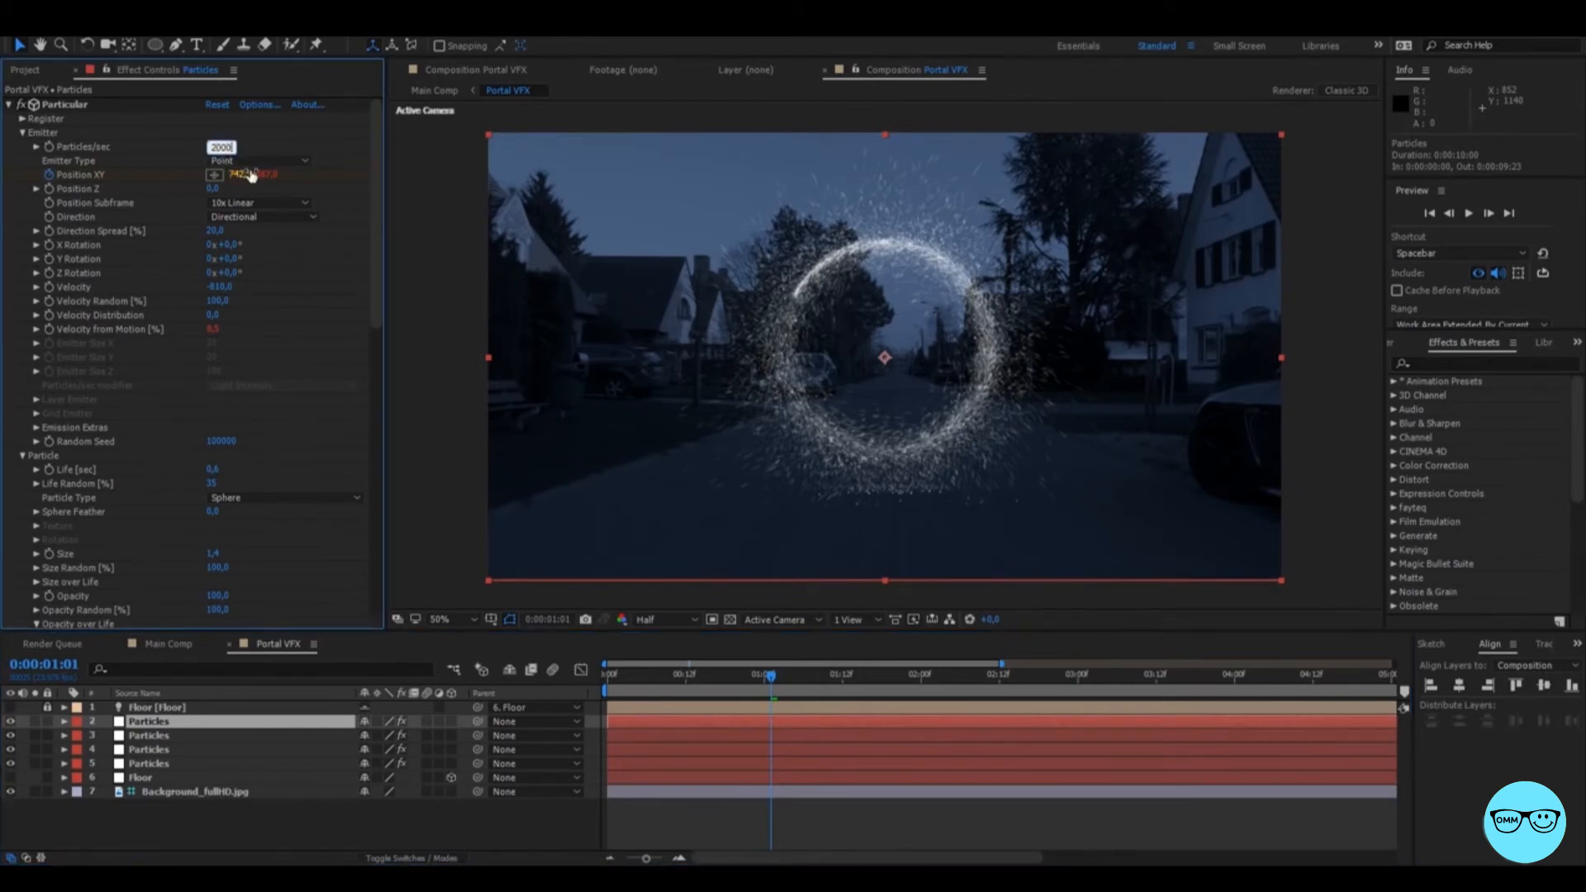
Set the fourth particle layer's Emitter Type to Box, Direction Spread to 5% and Velocity to 130.
{"action": "left_click", "coordinate": [258, 160]}
{"action": "left_click", "coordinate": [255, 201]}
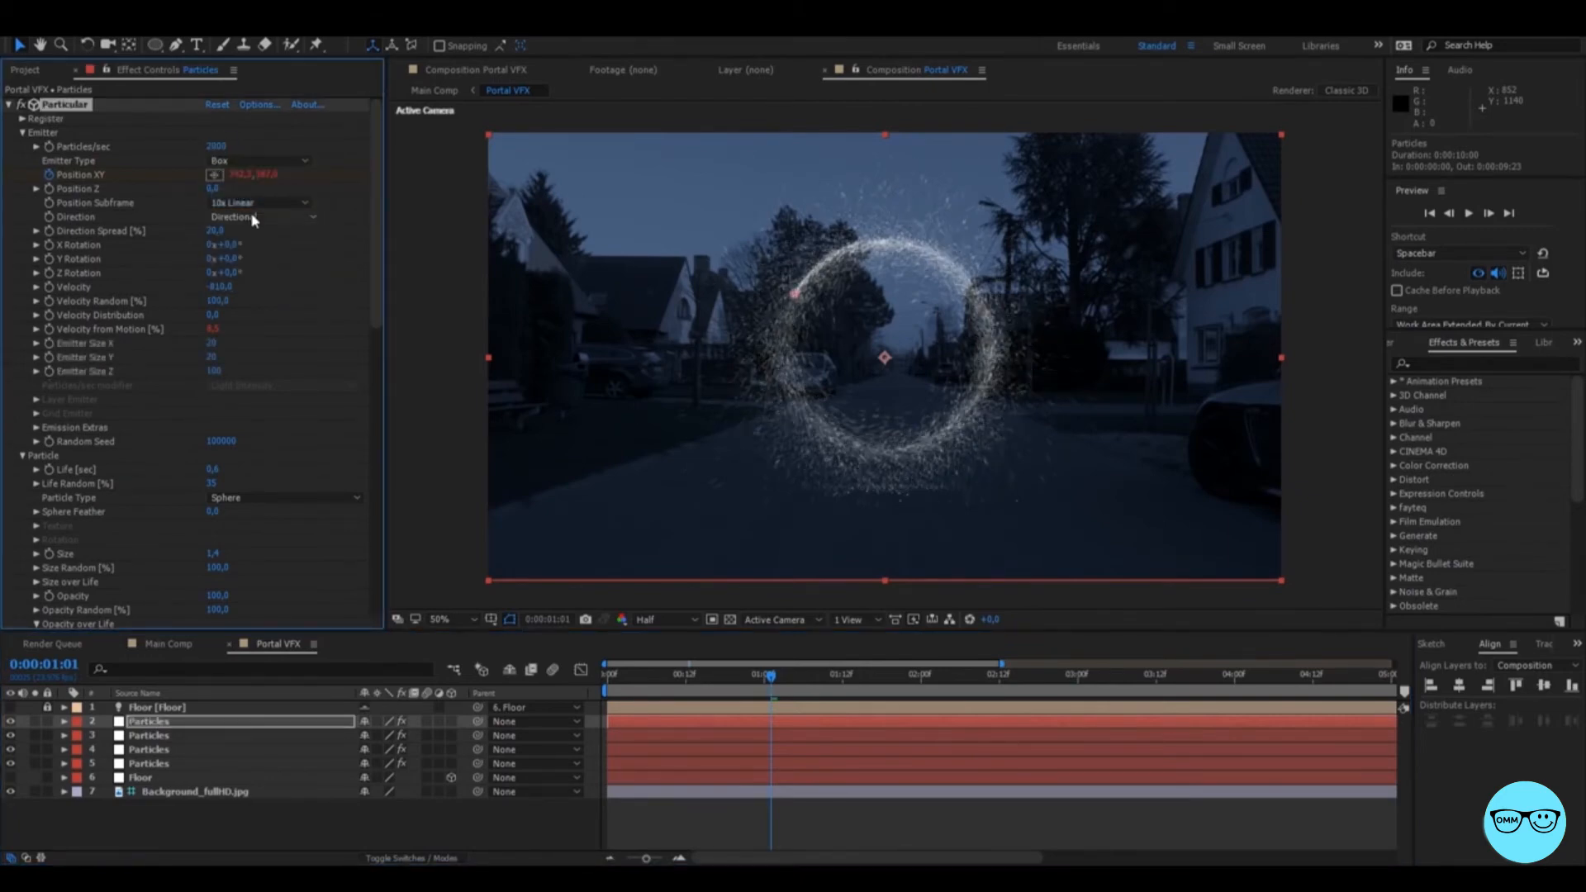
{"action": "left_click", "coordinate": [214, 231]}
{"action": "type", "text": "5"}
{"action": "key", "text": "Return"}
{"action": "left_click", "coordinate": [219, 287]}
{"action": "type", "text": "130"}
{"action": "key", "text": "Return"}
Set the top layer's Emitter Size to X 150, Y 150 and Z 100, and its particle Life to 0.8 seconds.
{"action": "left_click", "coordinate": [213, 343]}
{"action": "type", "text": "150"}
{"action": "key", "text": "Tab"}
{"action": "type", "text": "150"}
{"action": "key", "text": "Tab"}
{"action": "type", "text": "100"}
{"action": "key", "text": "Return"}
{"action": "left_click", "coordinate": [214, 468]}
{"action": "key", "text": "Return"}
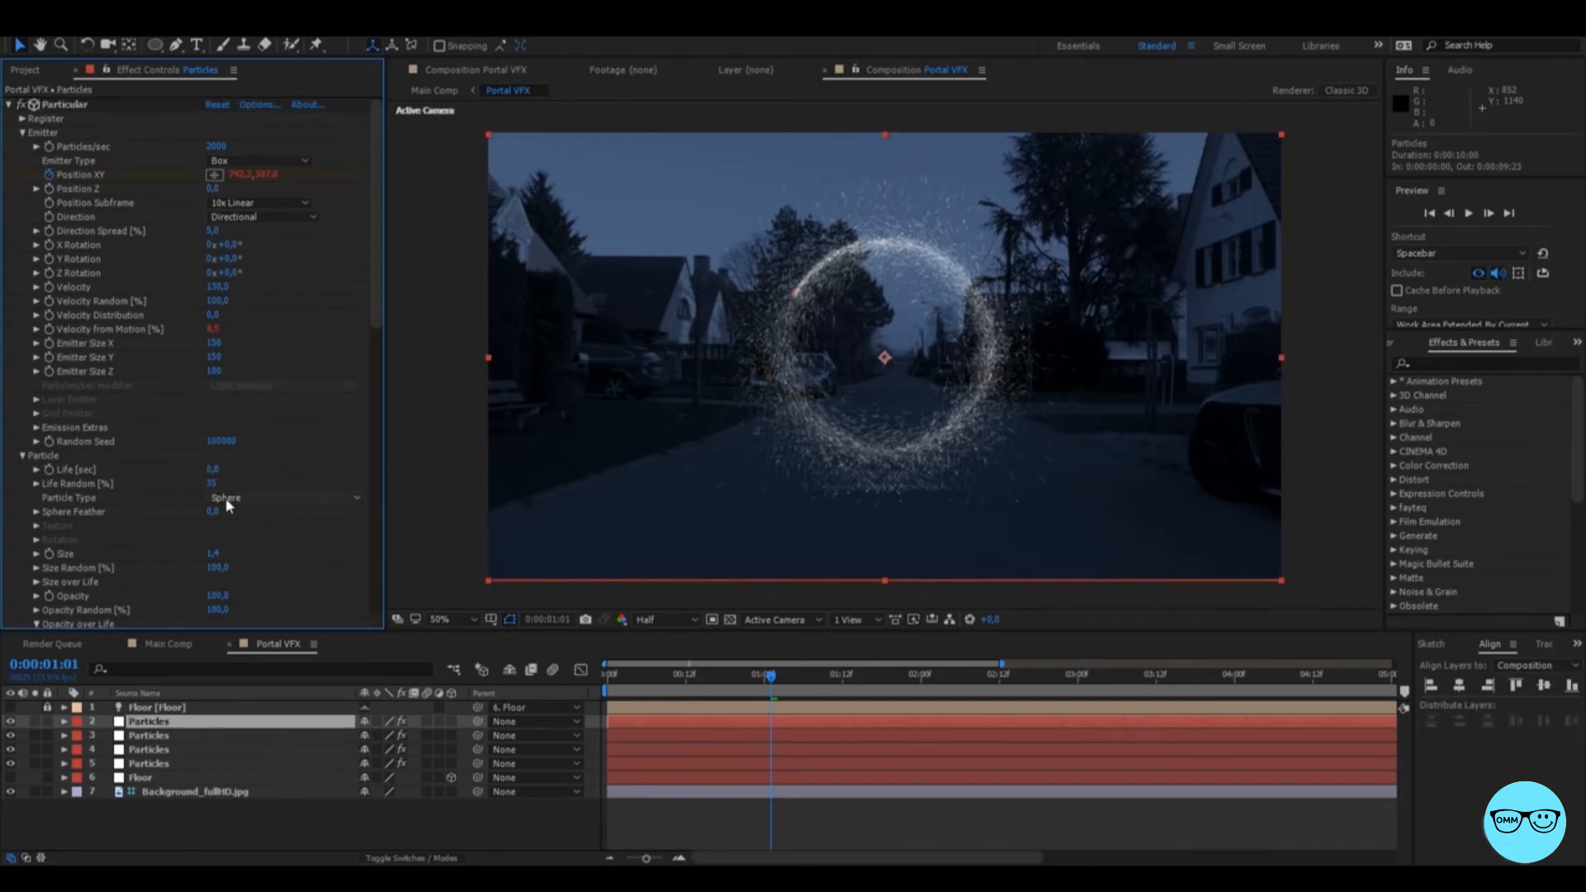
Apply the flickering fade-out preset to the top layer's Opacity over Life graph.
{"action": "left_click", "coordinate": [215, 556]}
{"action": "scroll", "coordinate": [64, 555], "scroll_direction": "down", "scroll_amount": 3}
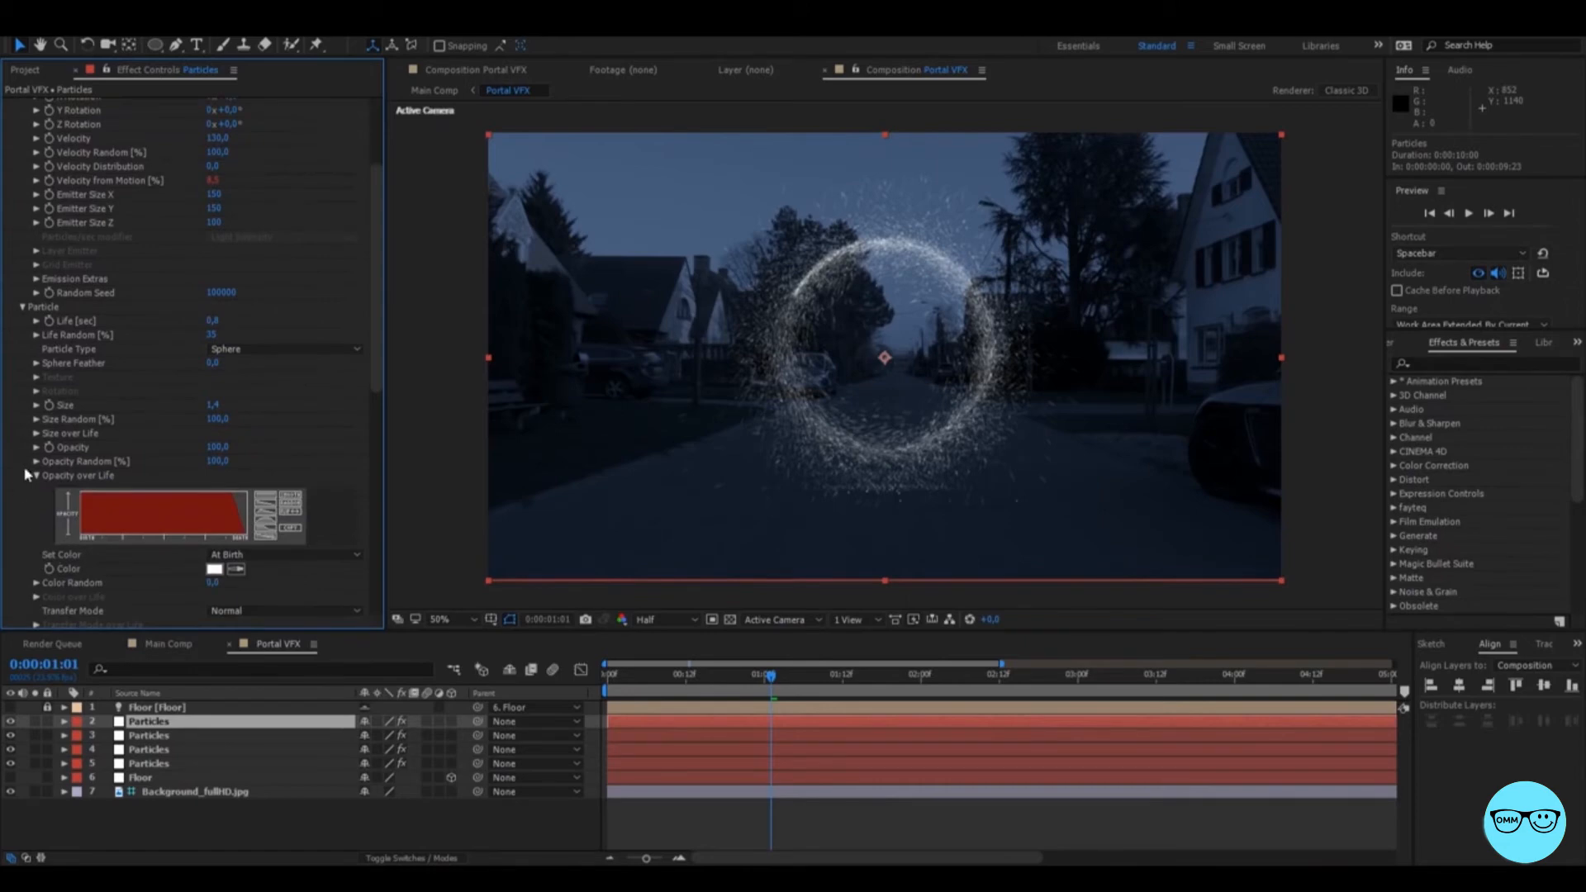
{"action": "left_click", "coordinate": [270, 539]}
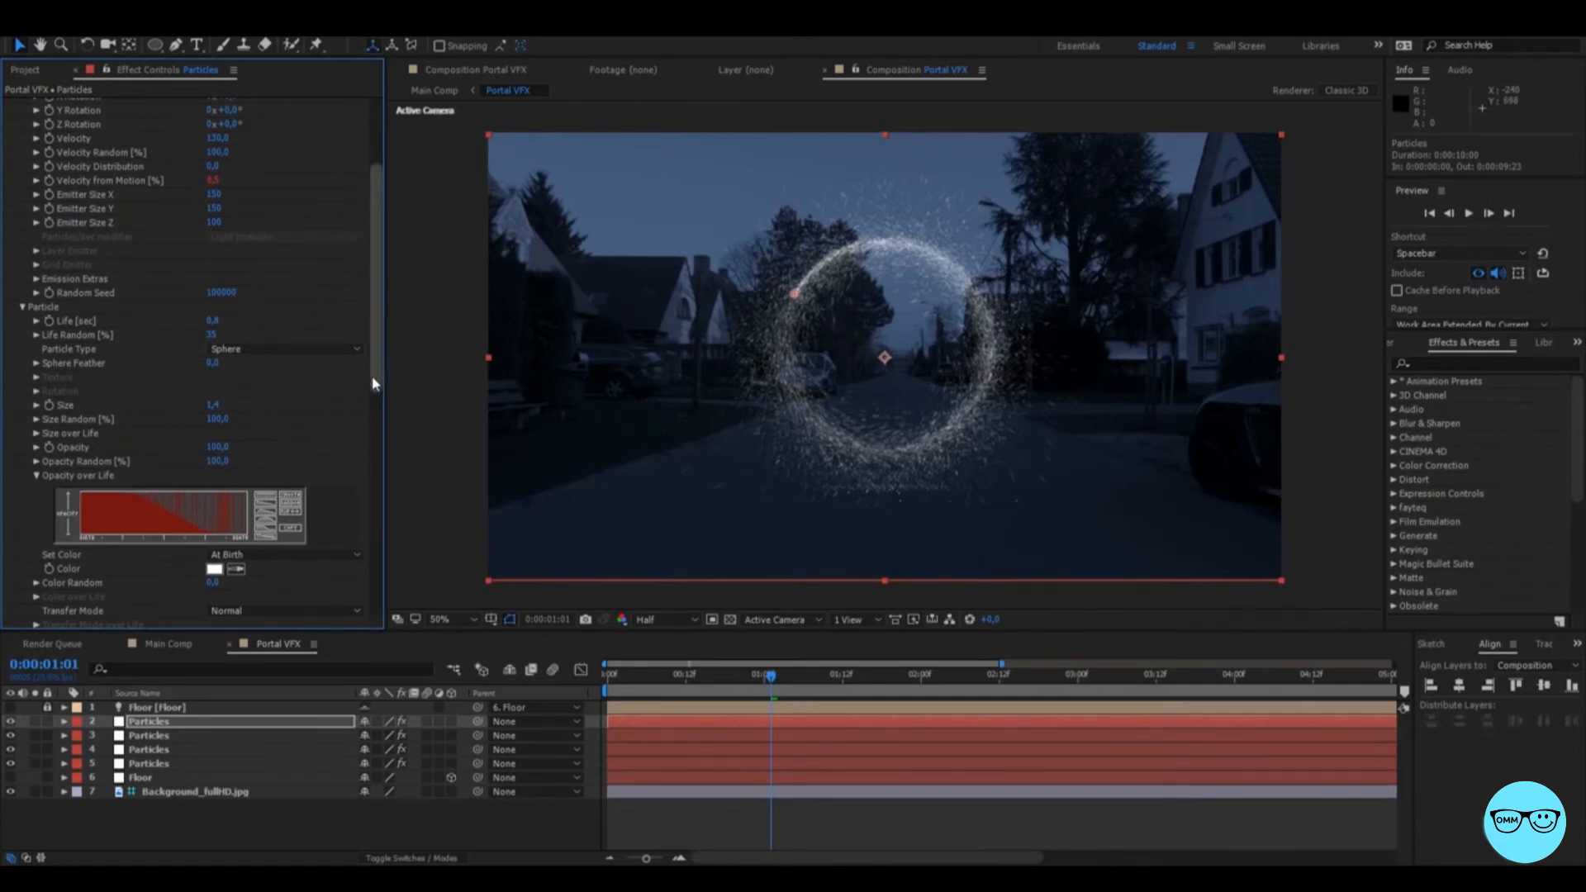
Set the top layer's Collision Event to Bounce, with Bounce 5, Bounce Random 50% and Slide 25.
{"action": "left_click_drag", "start_coordinate": [373, 367], "coordinate": [363, 496]}
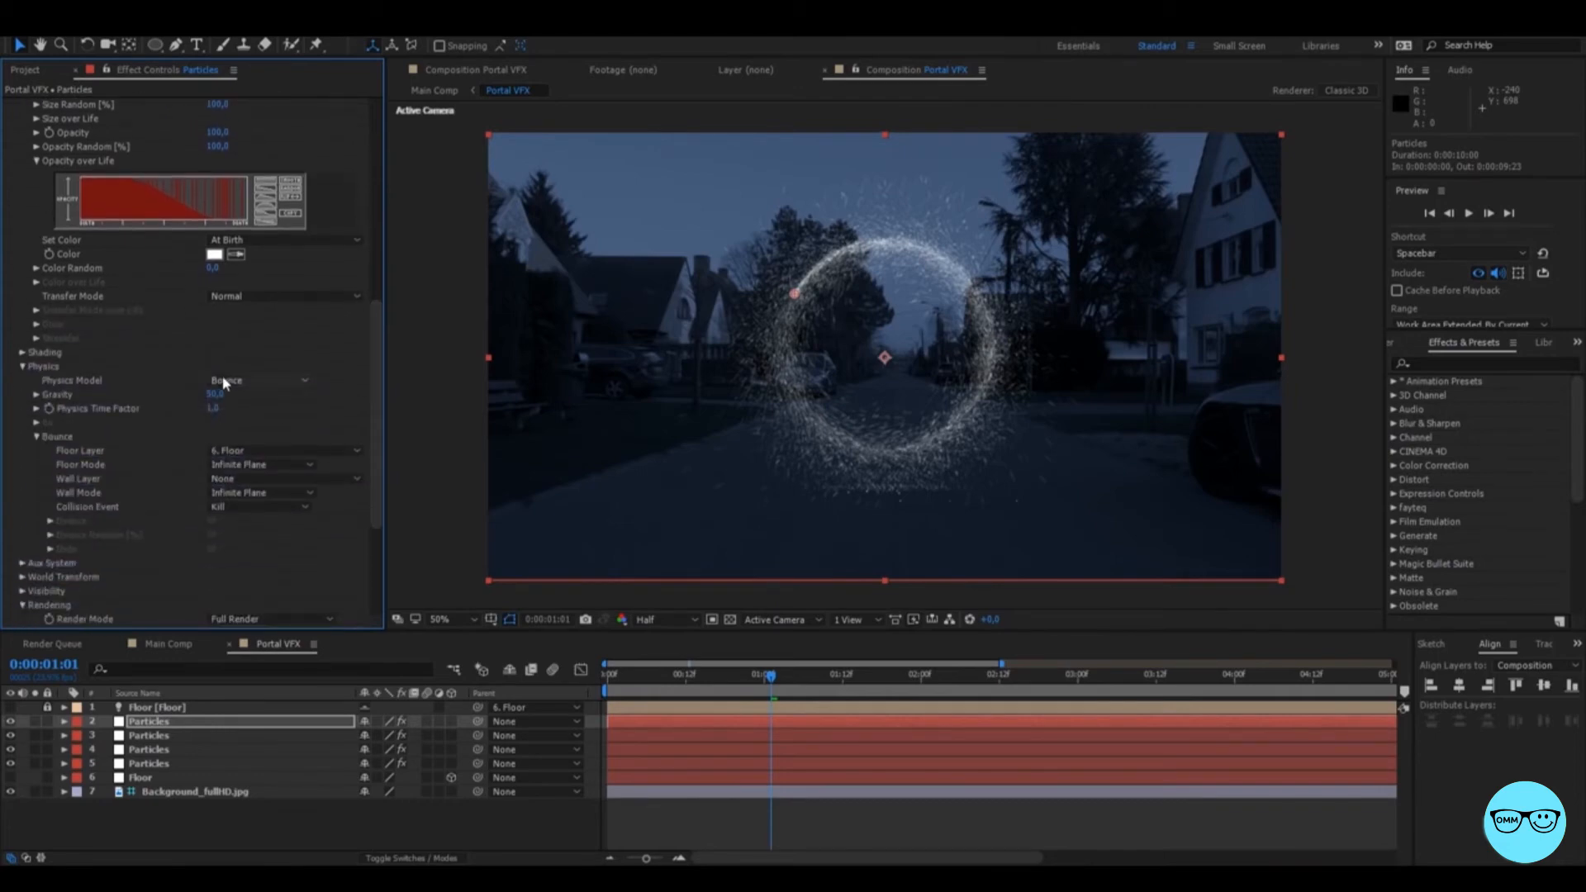
{"action": "left_click", "coordinate": [227, 507]}
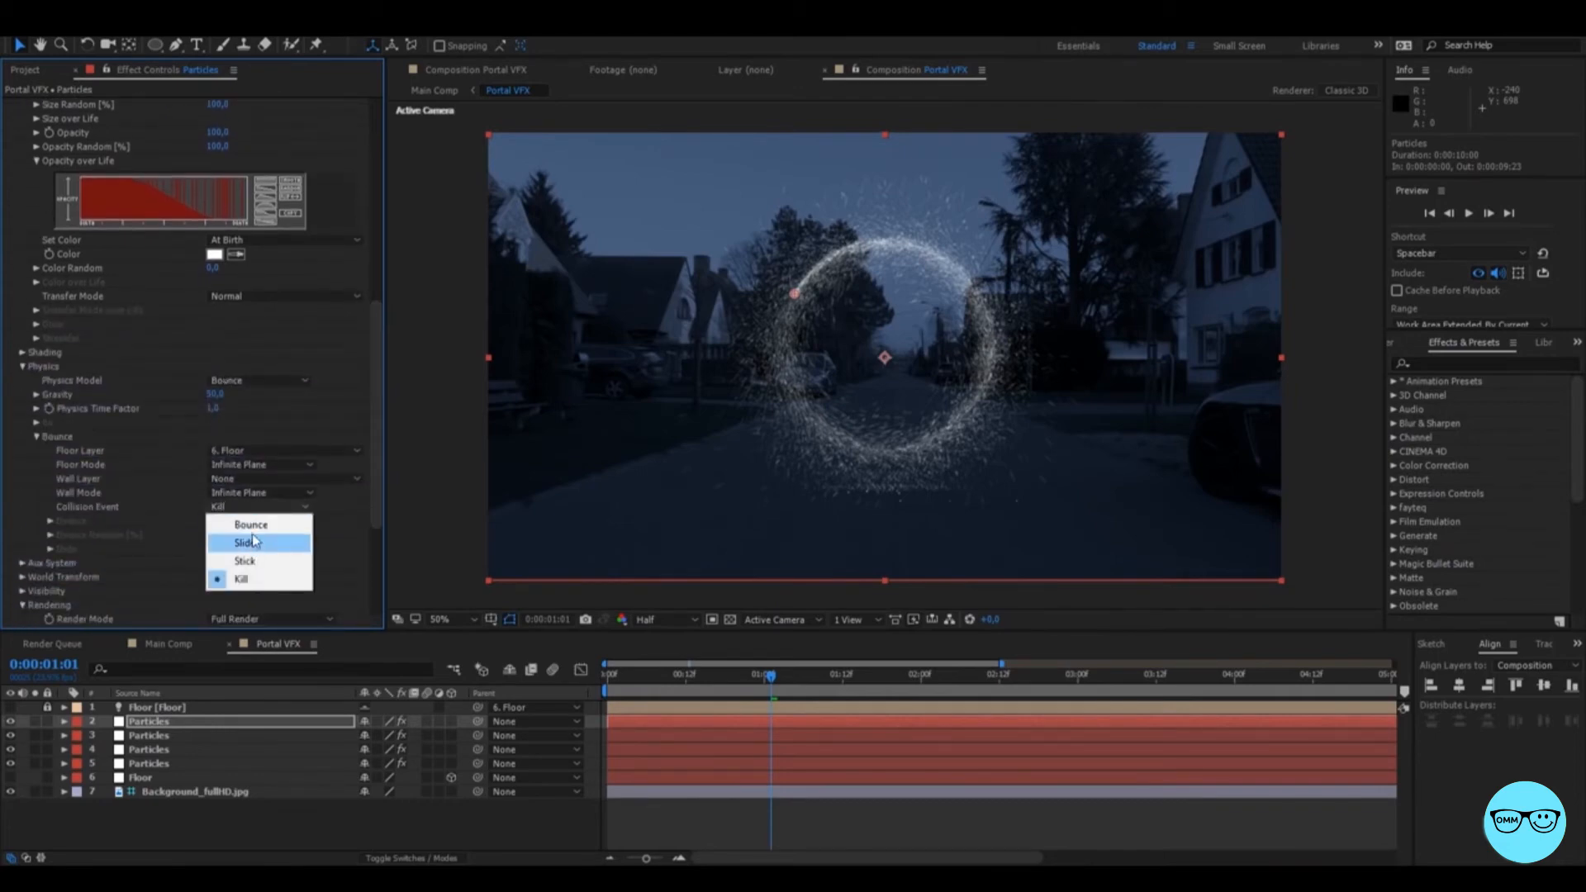
{"action": "left_click", "coordinate": [253, 529]}
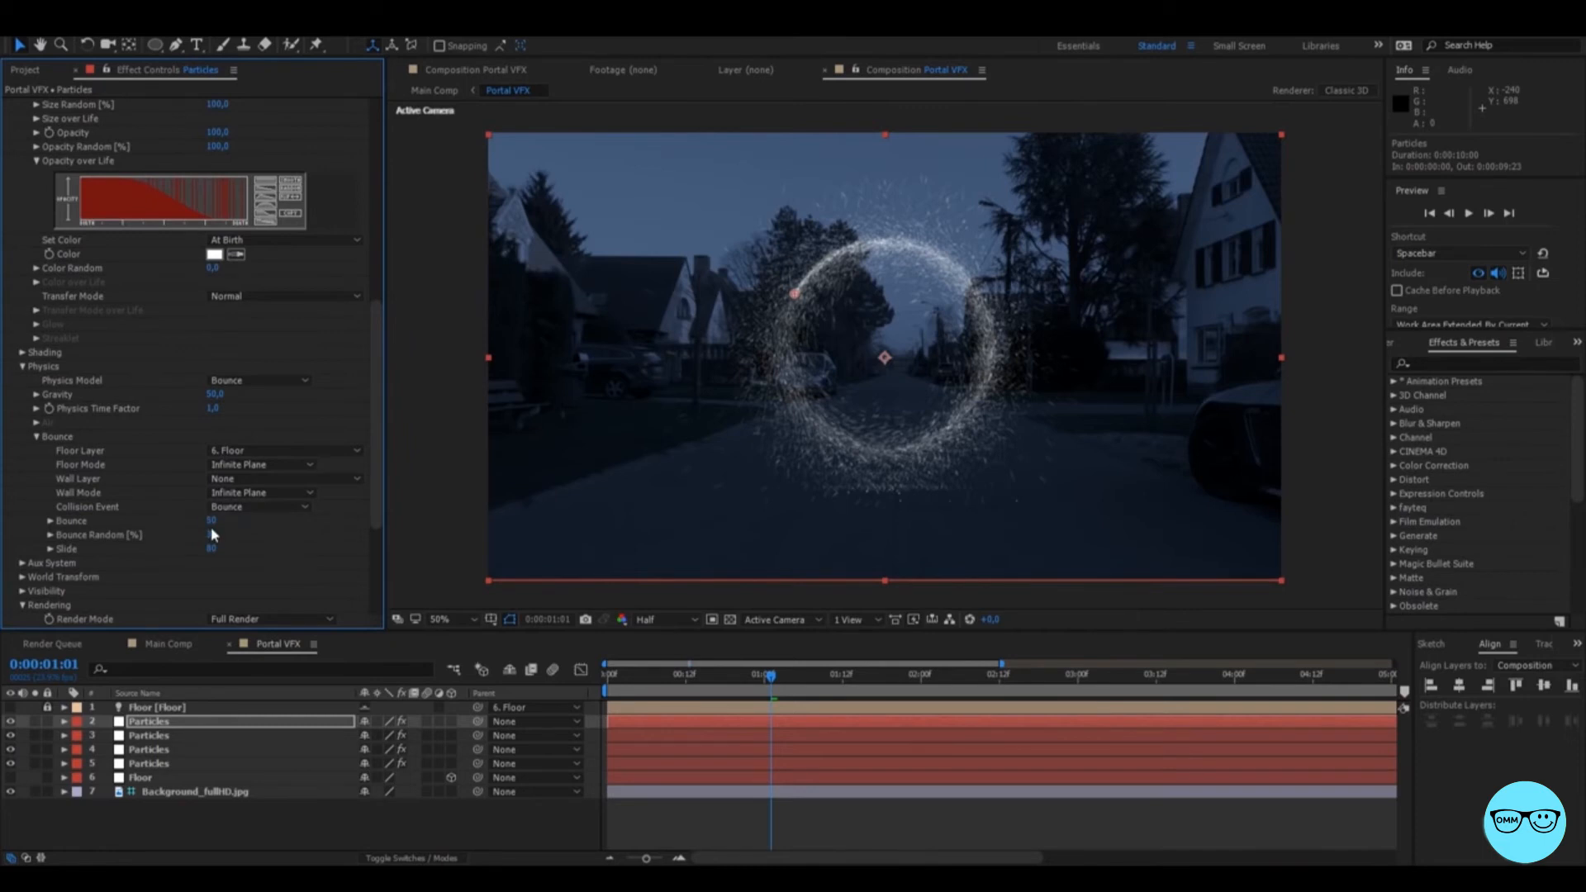
{"action": "left_click", "coordinate": [212, 521]}
{"action": "type", "text": "5"}
{"action": "left_click", "coordinate": [213, 535]}
{"action": "type", "text": "50"}
{"action": "key", "text": "Tab"}
{"action": "type", "text": "25"}
{"action": "key", "text": "Return"}
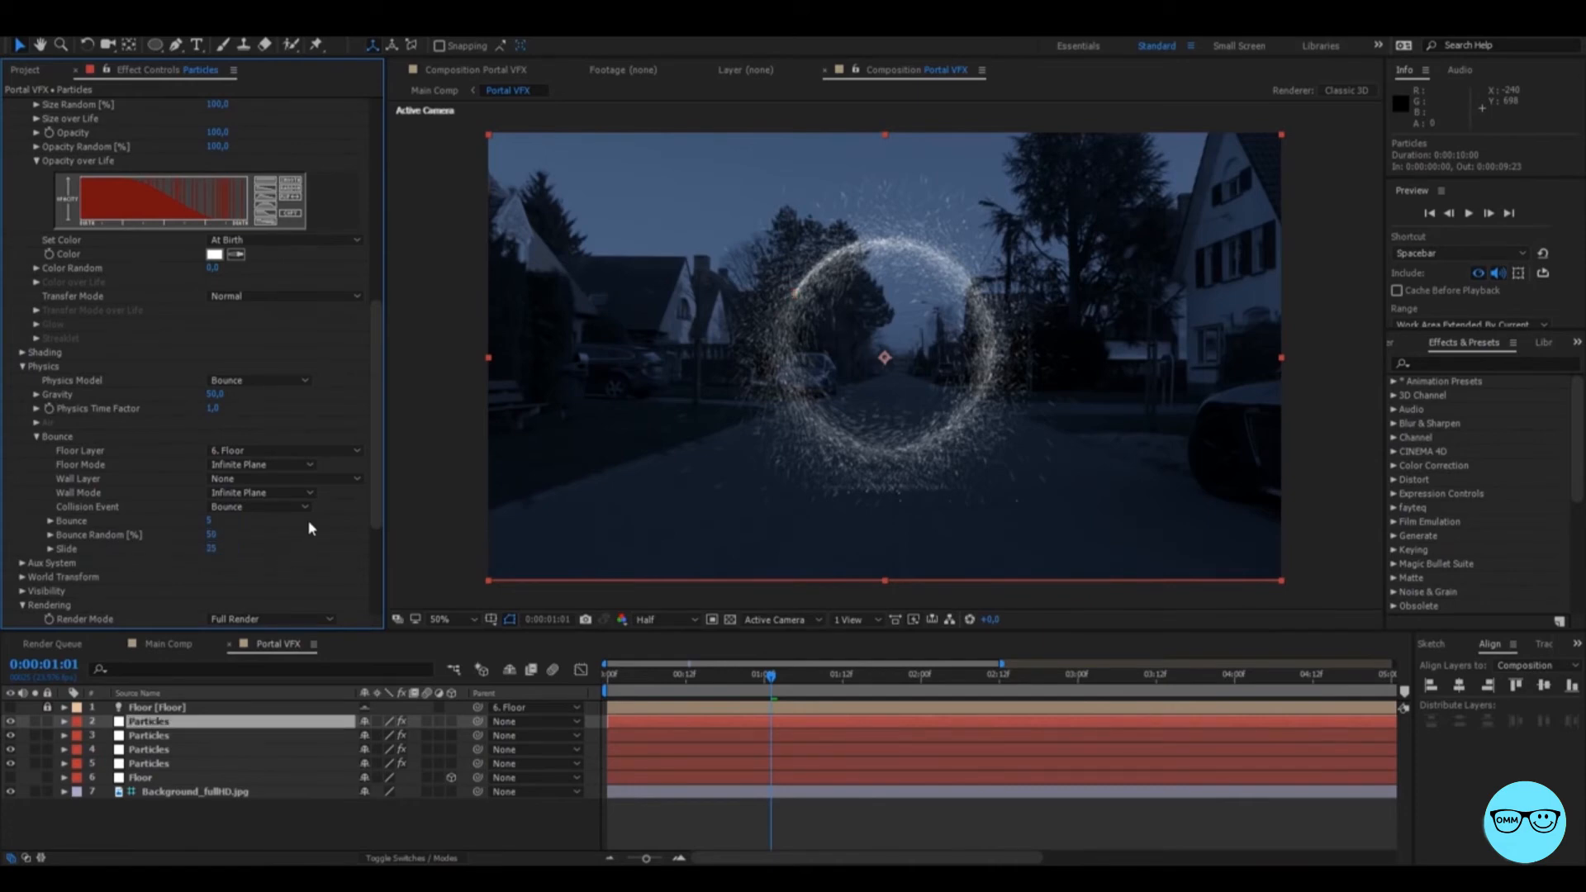
Set the top particle layer's motion blur Shutter Angle to 700 and preview the portal animation.
{"action": "scroll", "coordinate": [377, 508], "scroll_direction": "down", "scroll_amount": 3}
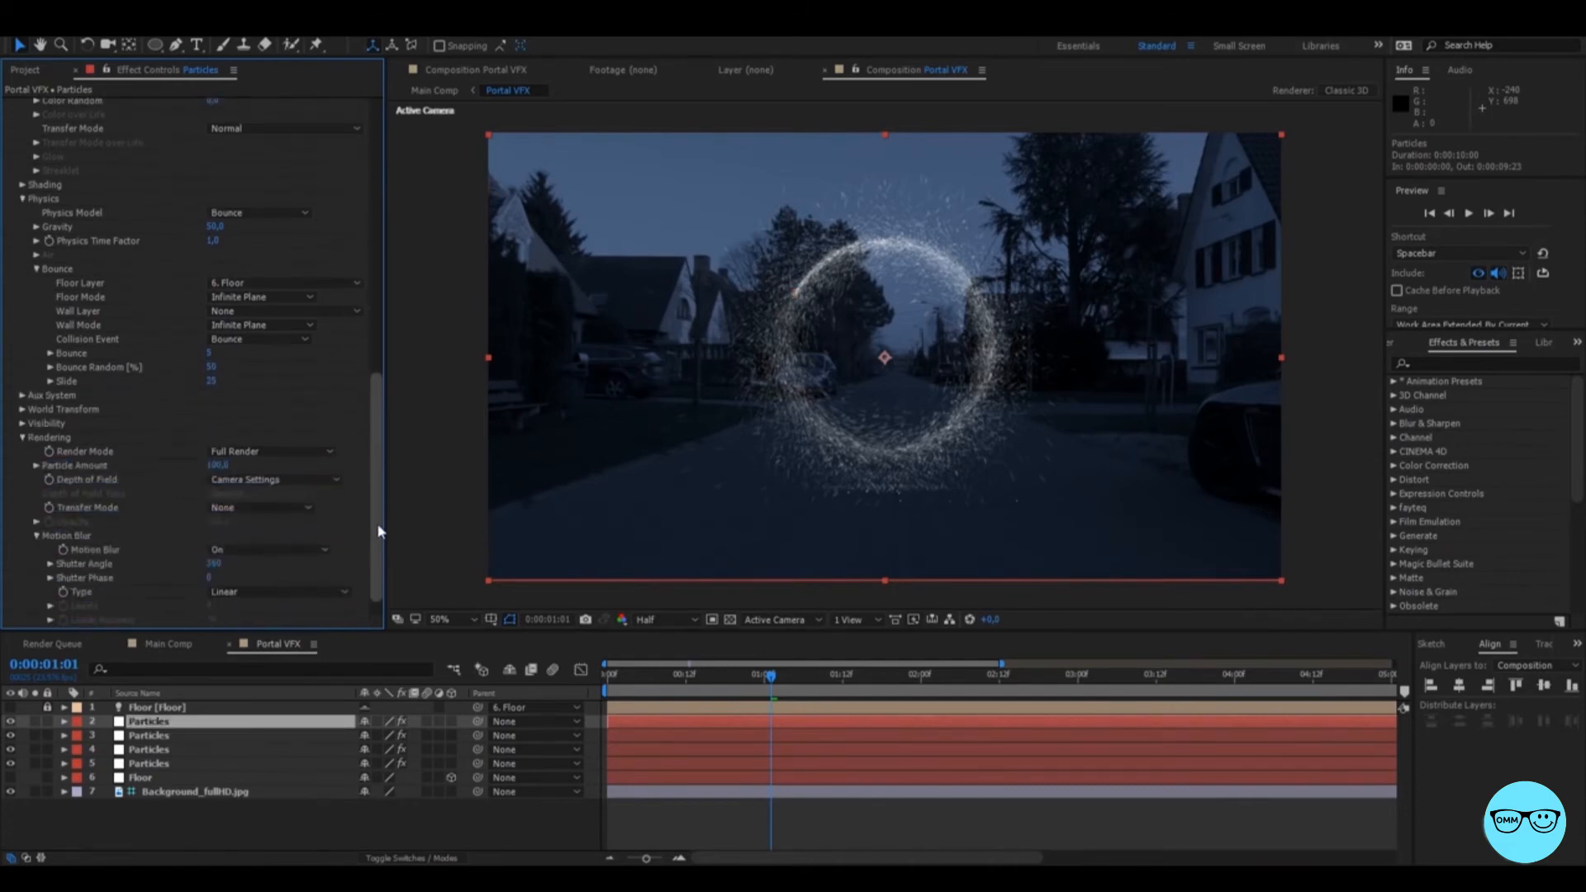
{"action": "left_click", "coordinate": [213, 563]}
{"action": "type", "text": "700"}
{"action": "key", "text": "Return"}
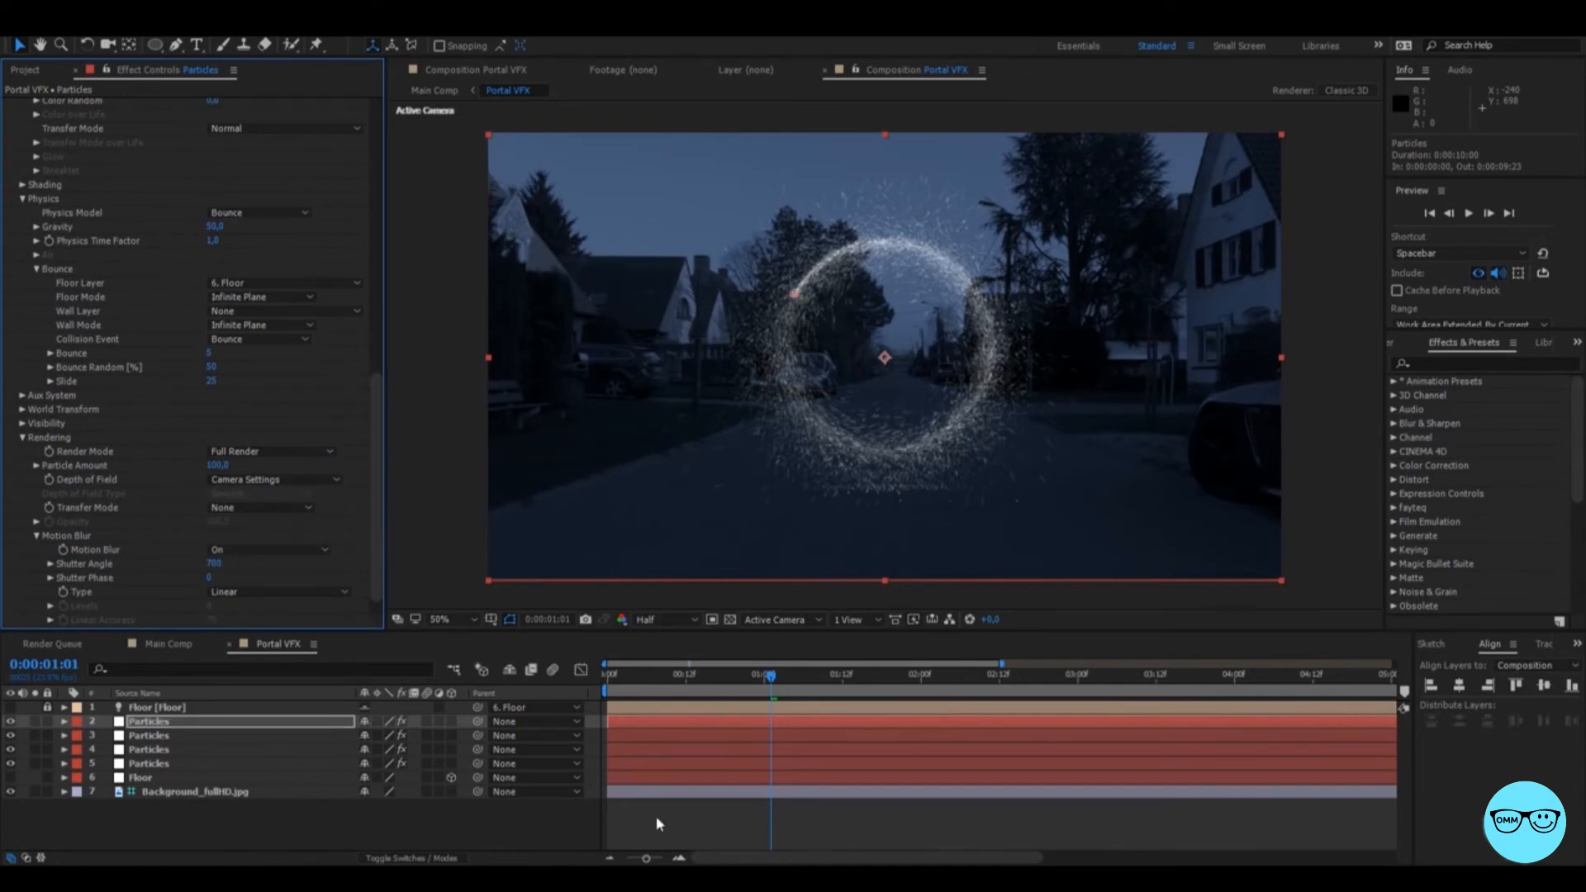
{"action": "left_click", "coordinate": [654, 818]}
{"action": "key", "text": "space"}
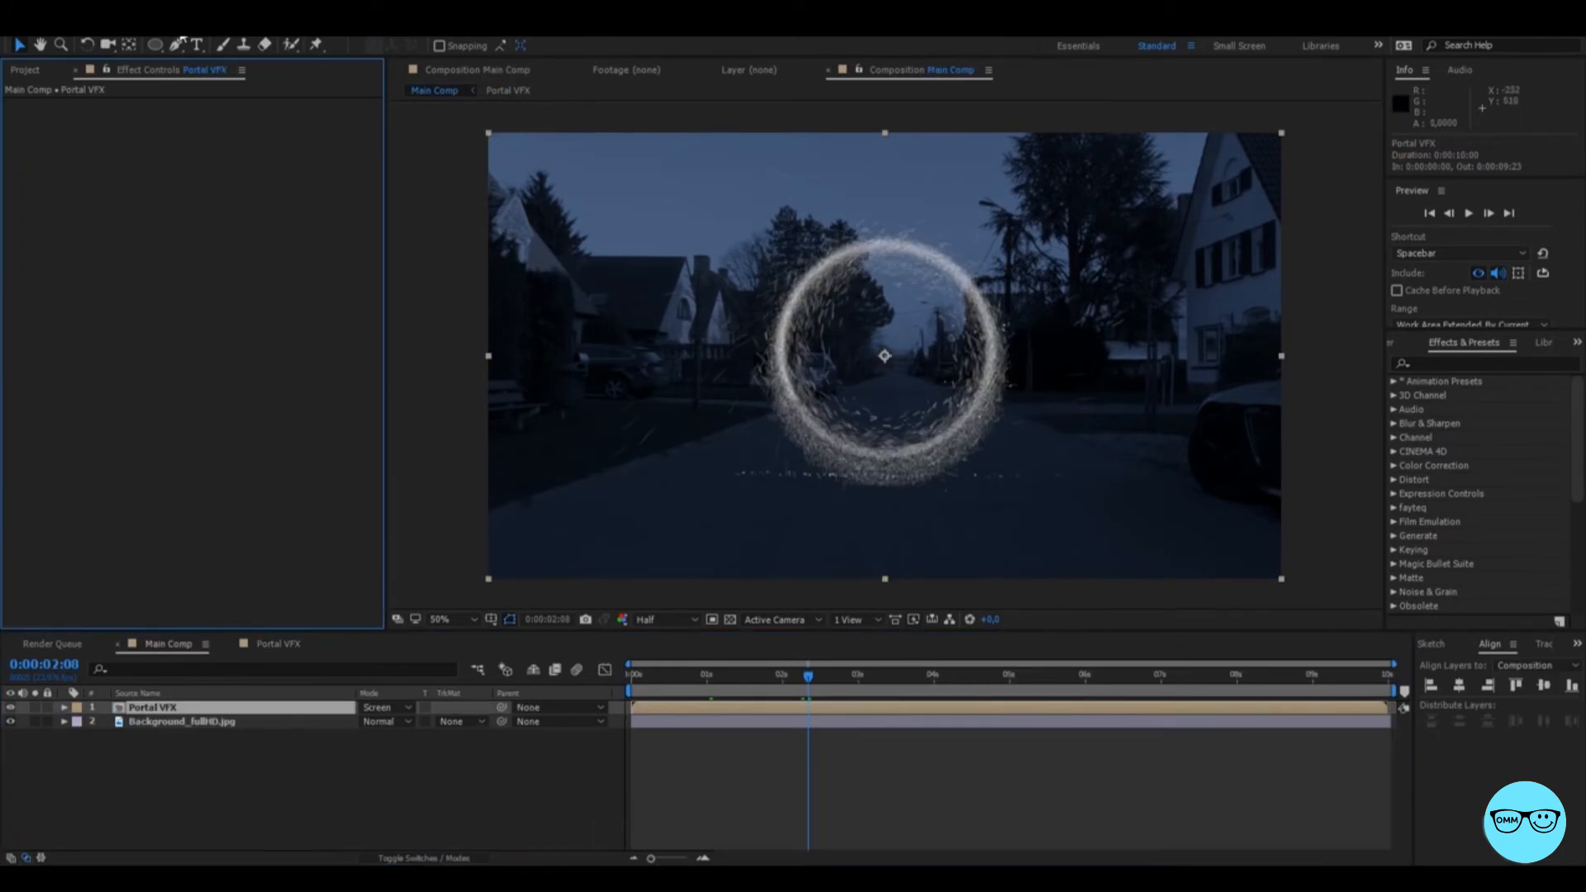
Apply VC Color Vibrance to the Portal VFX layer with a yellowish-orange color and Vibrance 1.29.
{"action": "left_click", "coordinate": [183, 38]}
{"action": "mouse_move", "coordinate": [99, 651]}
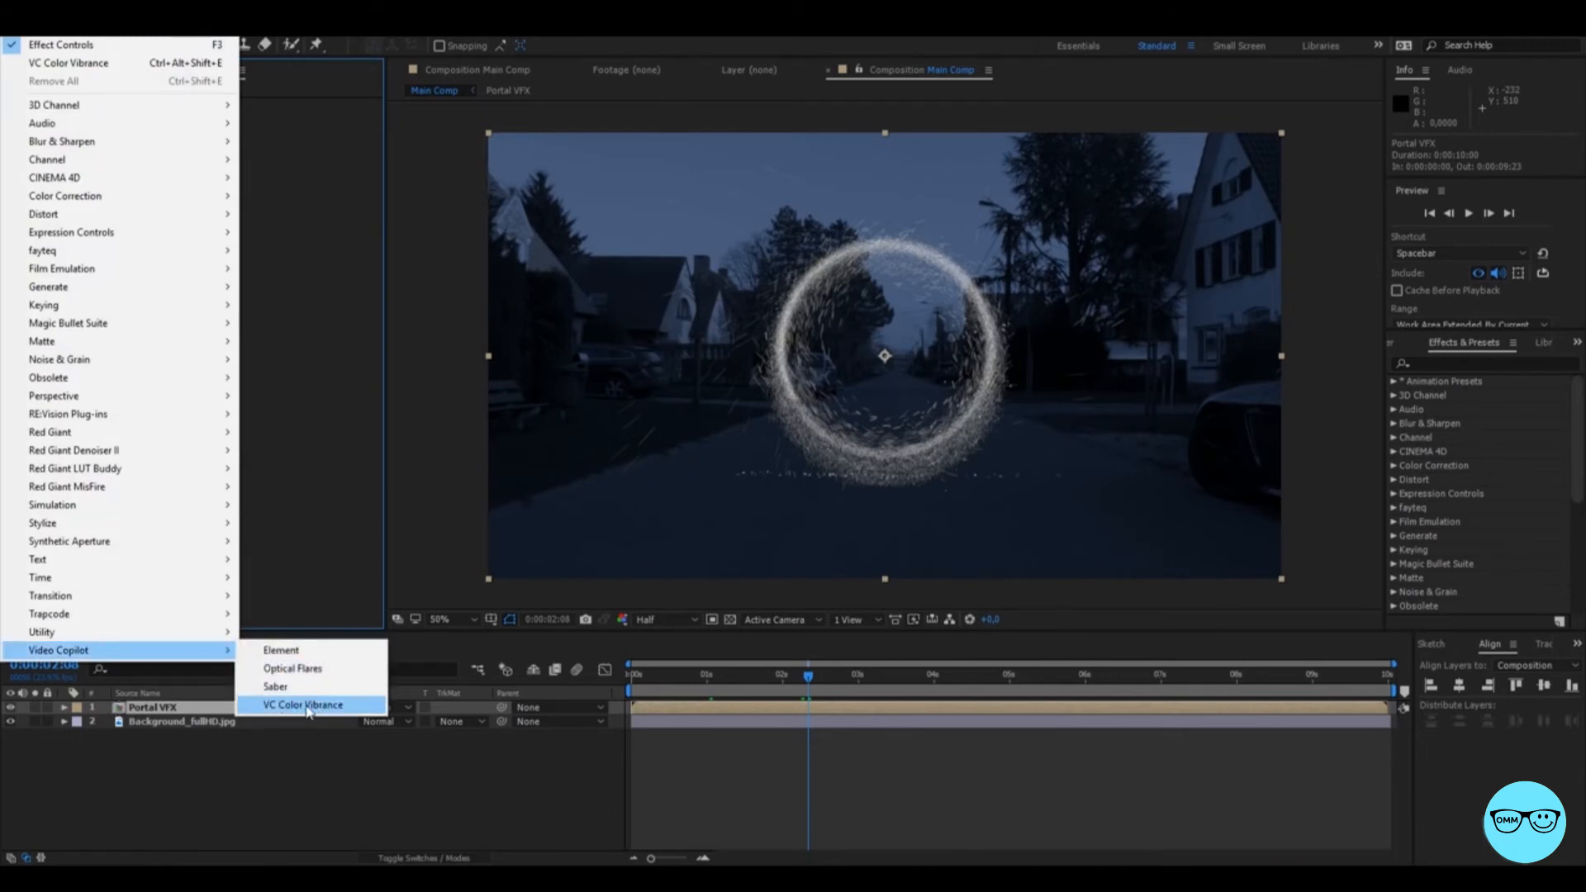
{"action": "left_click", "coordinate": [301, 706]}
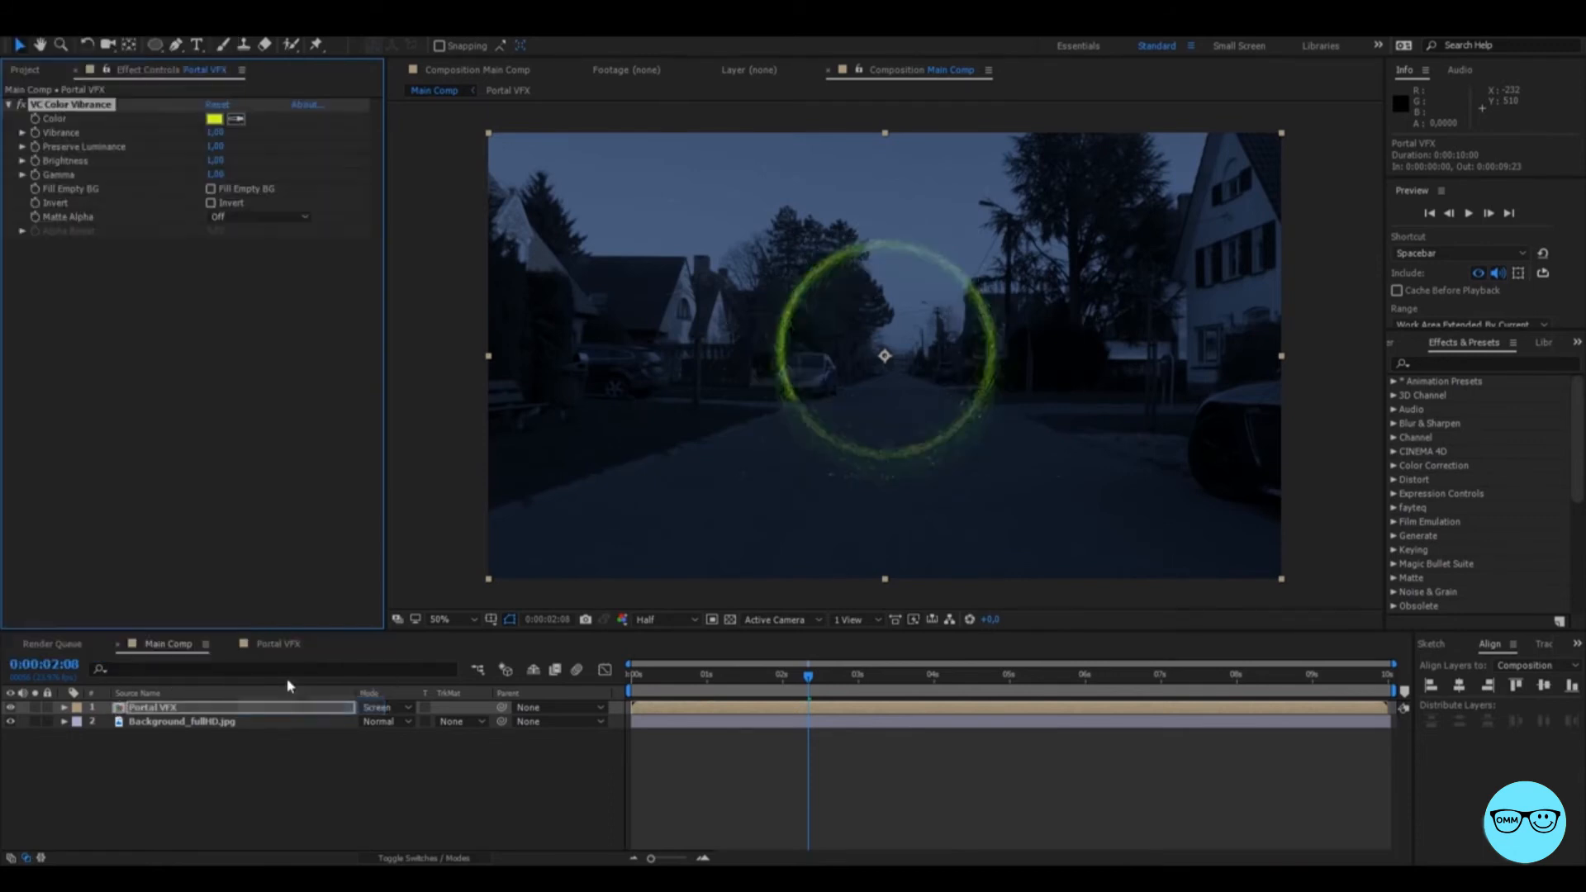
{"action": "left_click", "coordinate": [216, 120]}
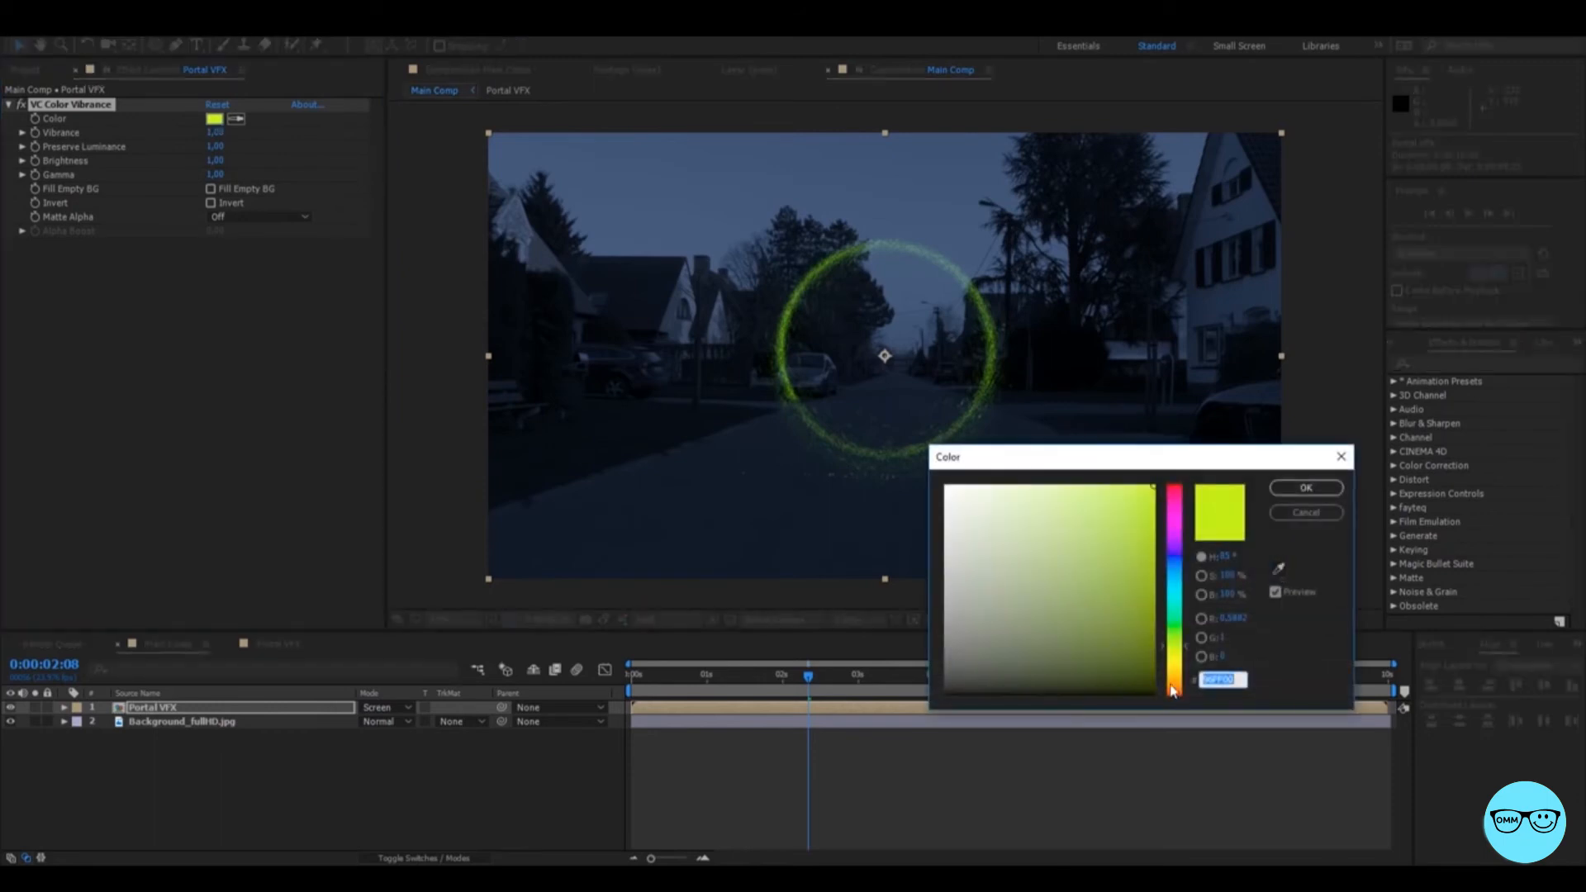
{"action": "left_click_drag", "start_coordinate": [1173, 690], "coordinate": [1179, 692]}
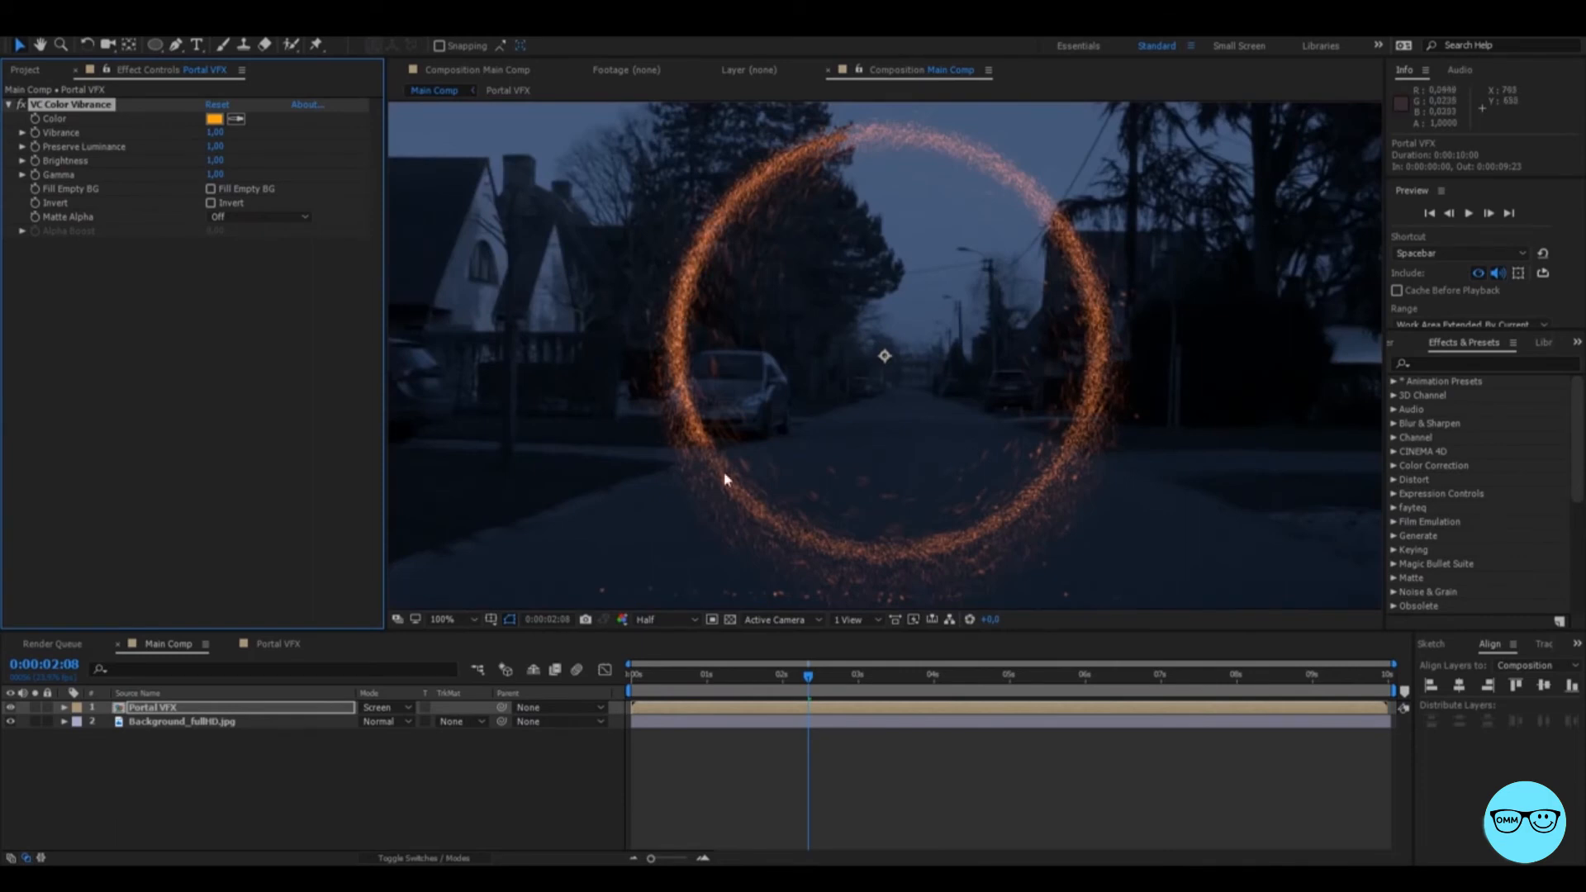
{"action": "left_click_drag", "start_coordinate": [216, 132], "coordinate": [266, 136]}
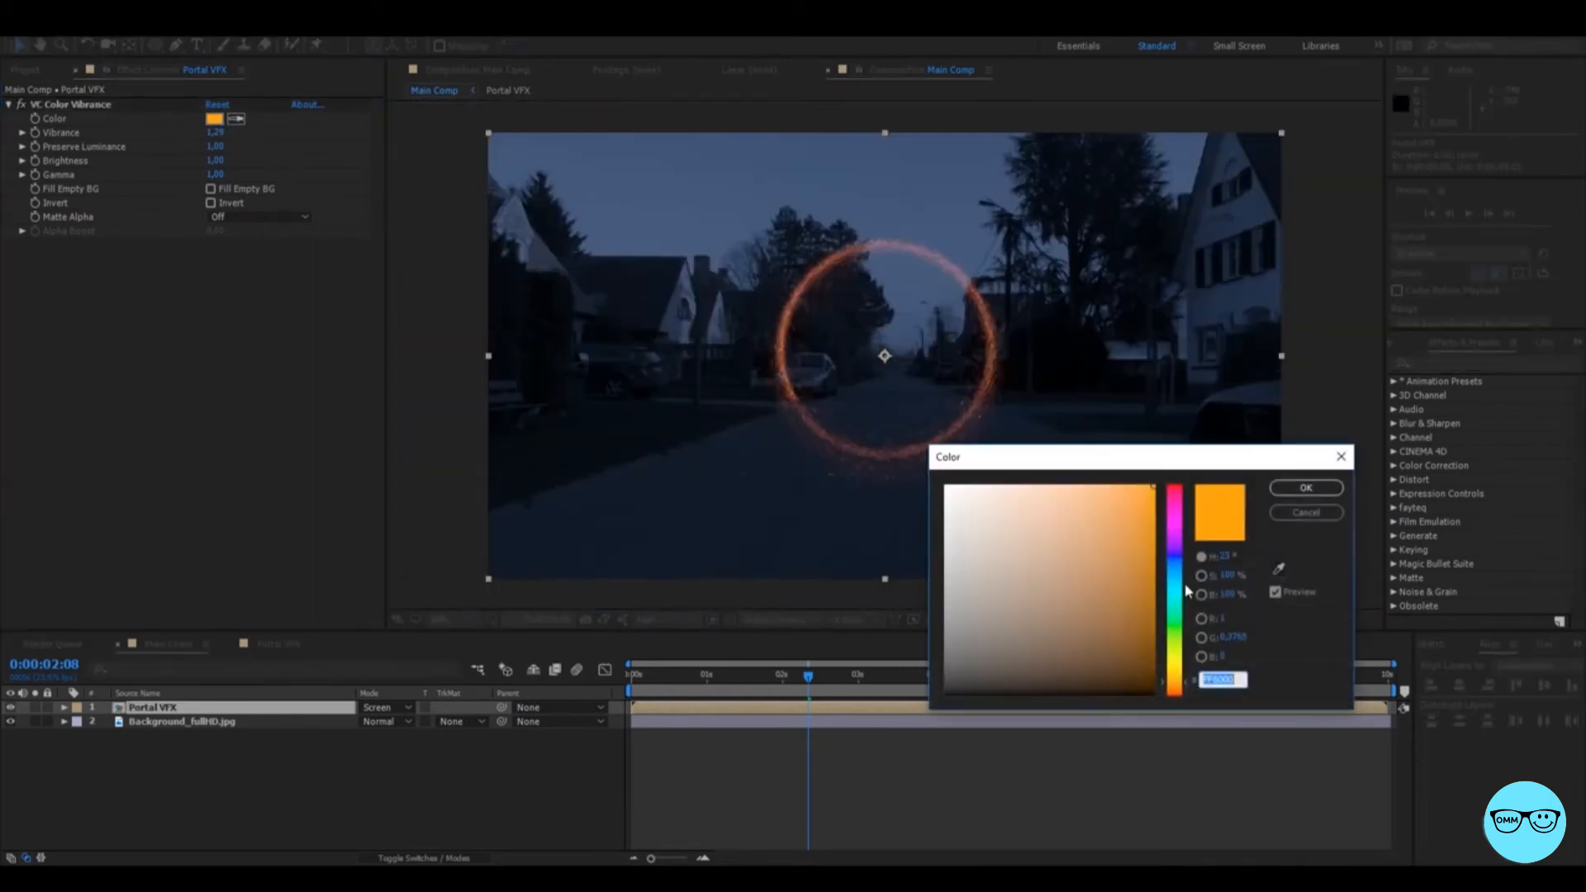
{"action": "left_click_drag", "start_coordinate": [1179, 692], "coordinate": [1181, 677]}
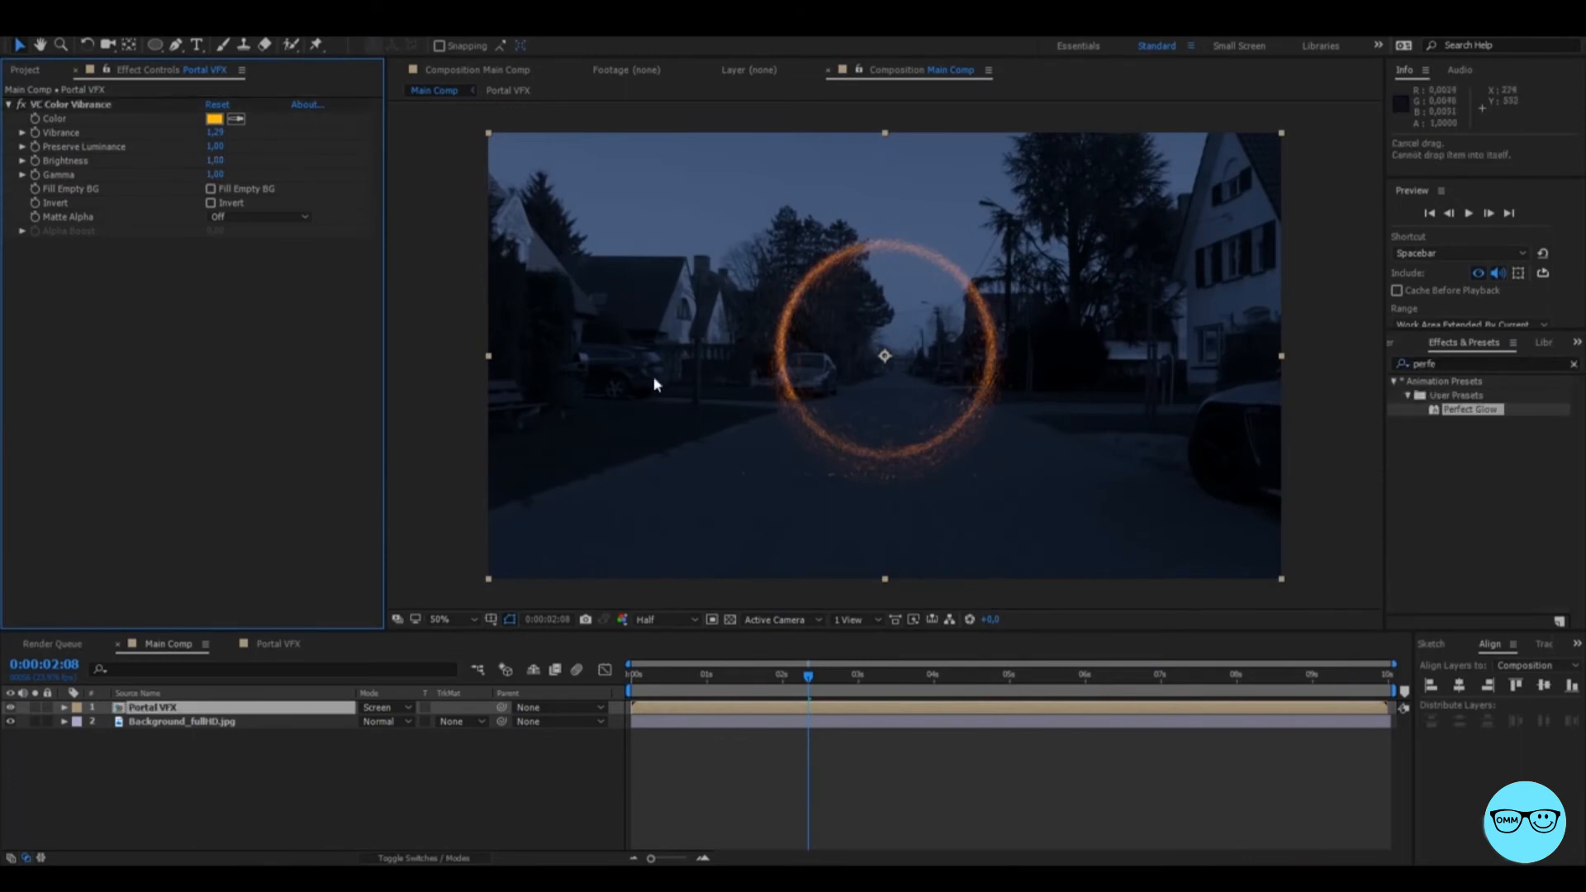
Apply the Perfect Glow preset to the Portal VFX layer and set the first Glow's Threshold to 10%.
{"action": "left_click_drag", "start_coordinate": [1472, 413], "coordinate": [221, 137]}
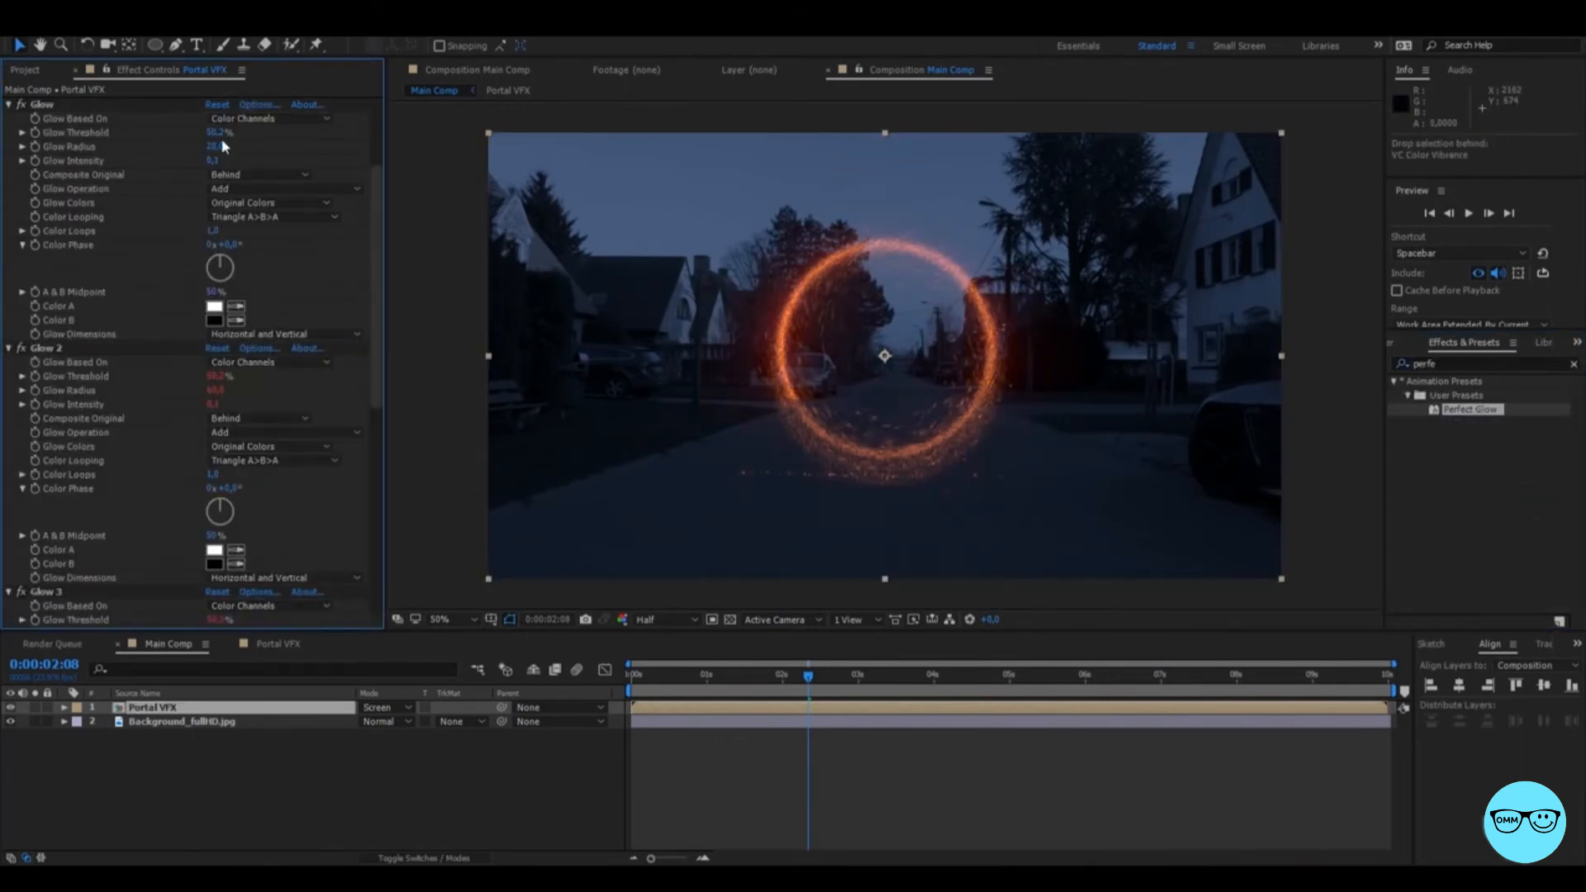
{"action": "left_click", "coordinate": [219, 132]}
{"action": "type", "text": "10"}
{"action": "key", "text": "Return"}
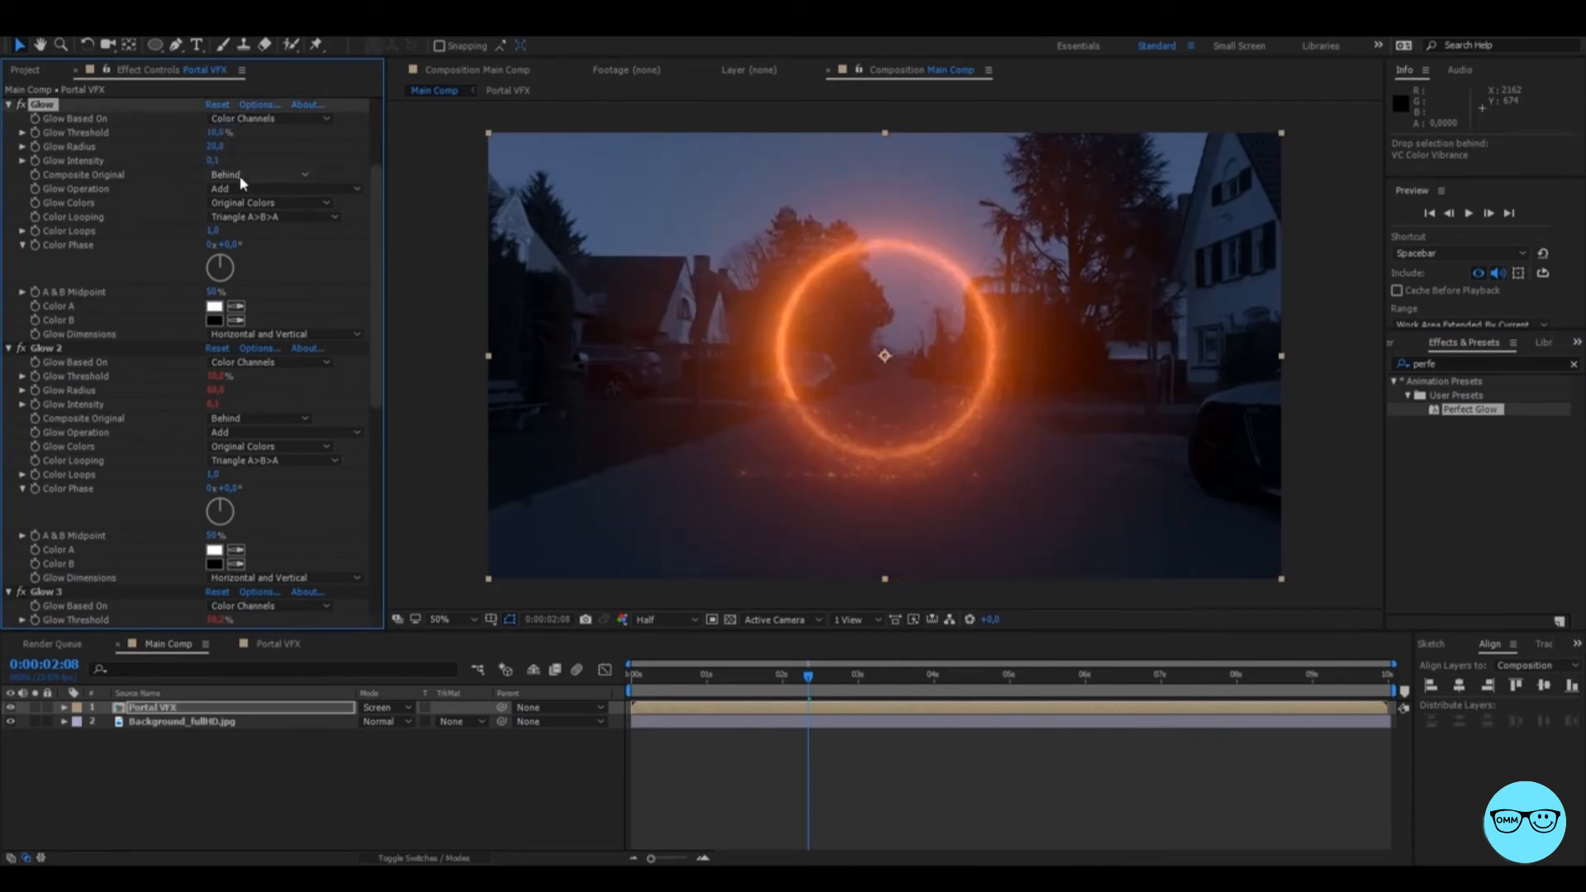
Collapse the Portal VFX layer's Glow effects and set the first Glow's Radius to 15.
{"action": "key", "text": "Return"}
{"action": "left_click", "coordinate": [9, 105]}
{"action": "left_click", "coordinate": [8, 119]}
{"action": "left_click", "coordinate": [8, 148]}
{"action": "left_click", "coordinate": [8, 287]}
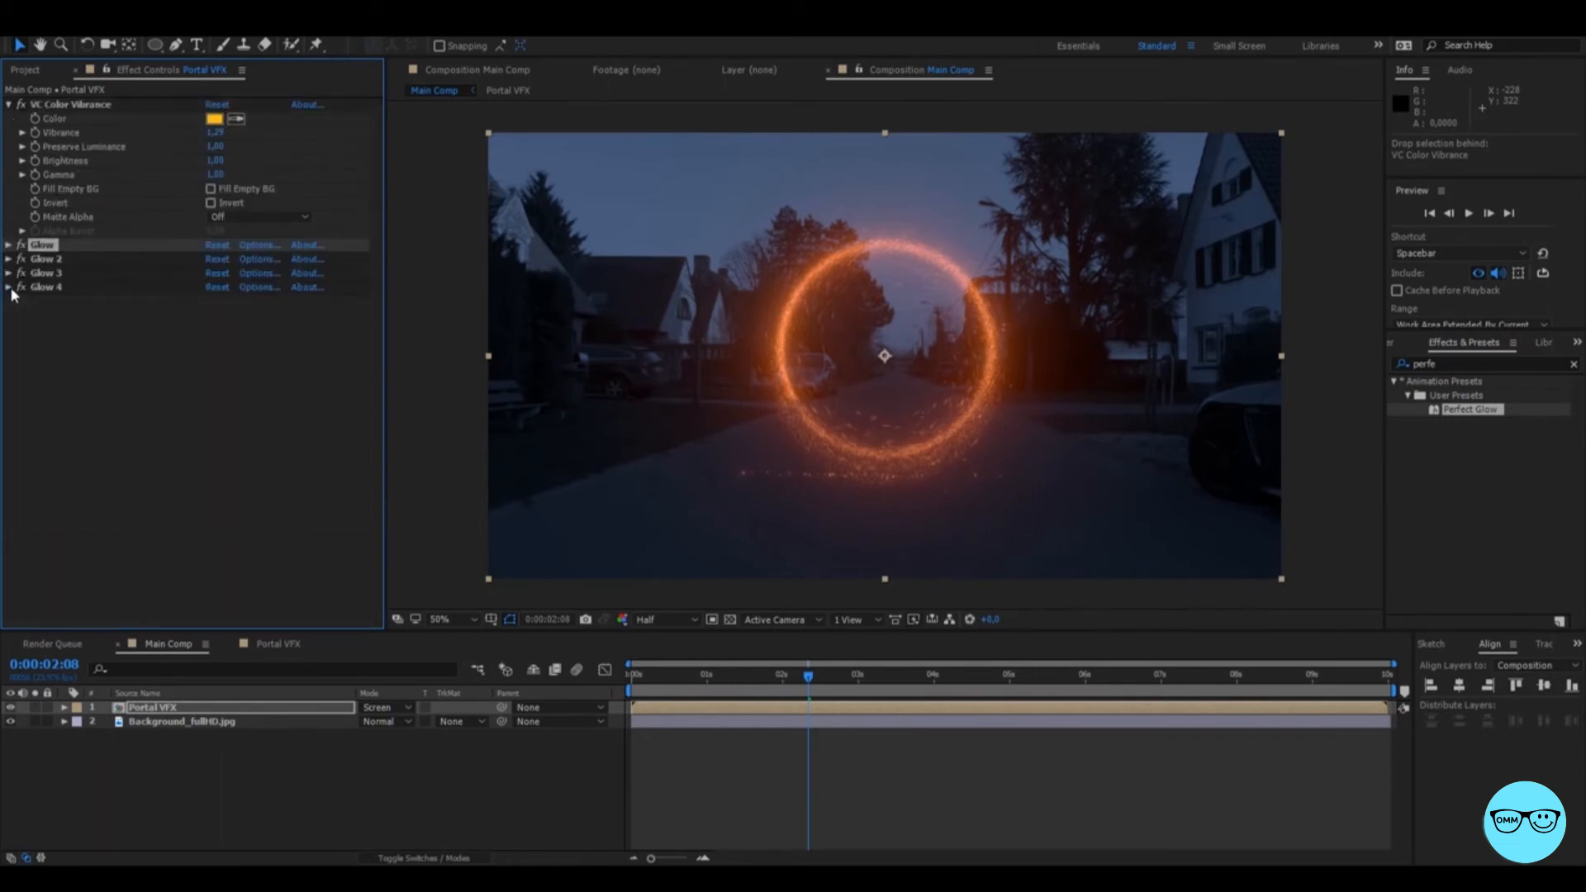
{"action": "left_click_drag", "start_coordinate": [18, 288], "coordinate": [15, 309]}
{"action": "left_click", "coordinate": [17, 336]}
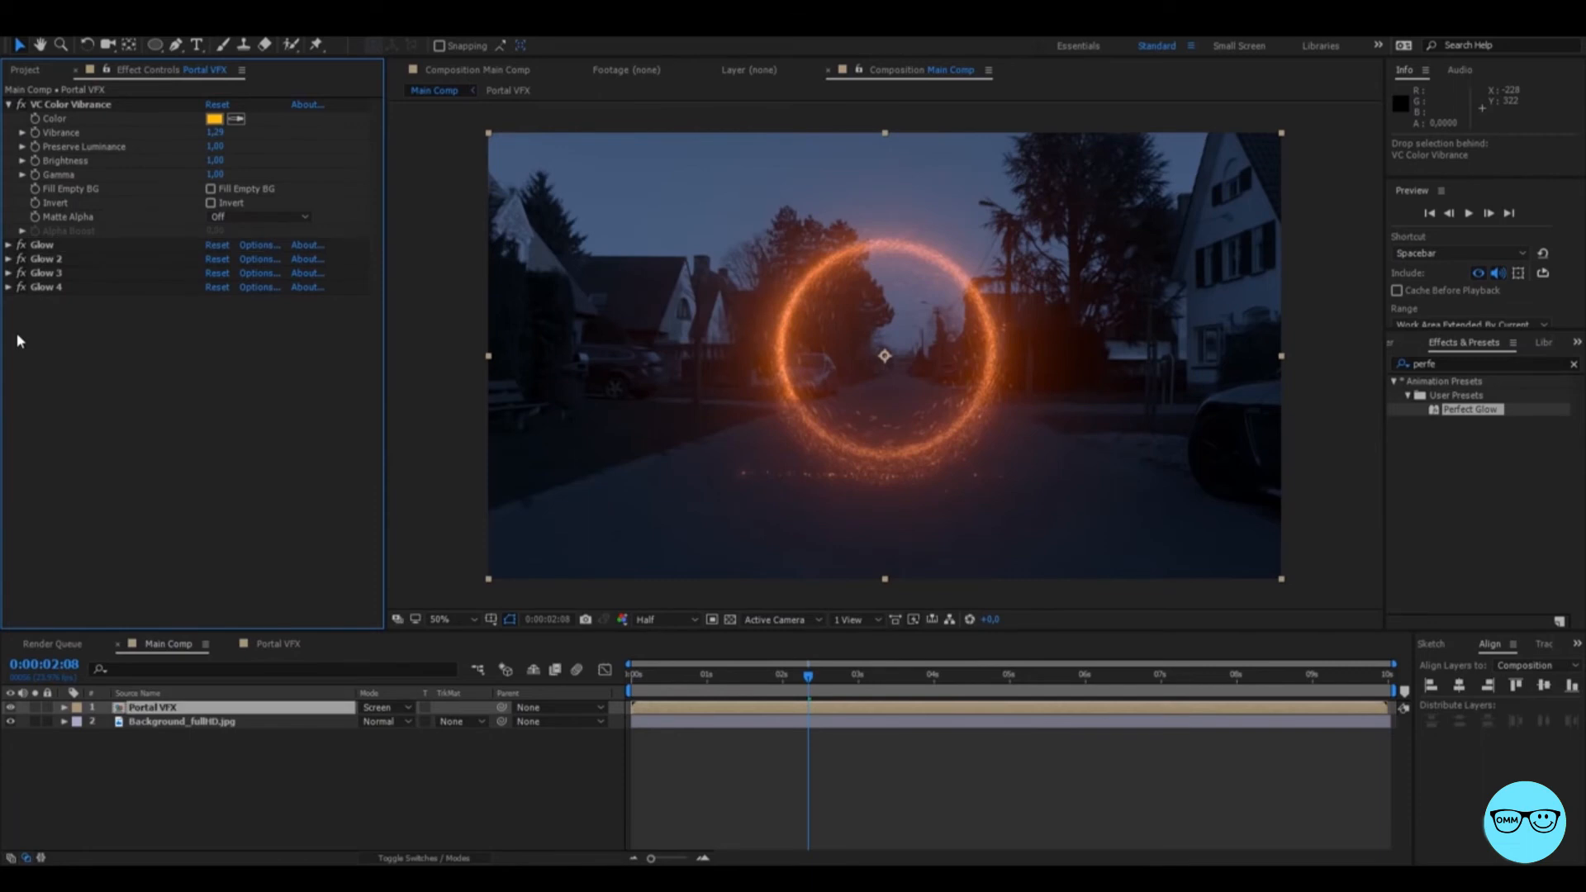
{"action": "left_click", "coordinate": [8, 245]}
{"action": "left_click", "coordinate": [217, 286]}
Duplicate the glowing Portal VFX layer in the Main Comp and preview the result.
{"action": "left_click", "coordinate": [154, 711]}
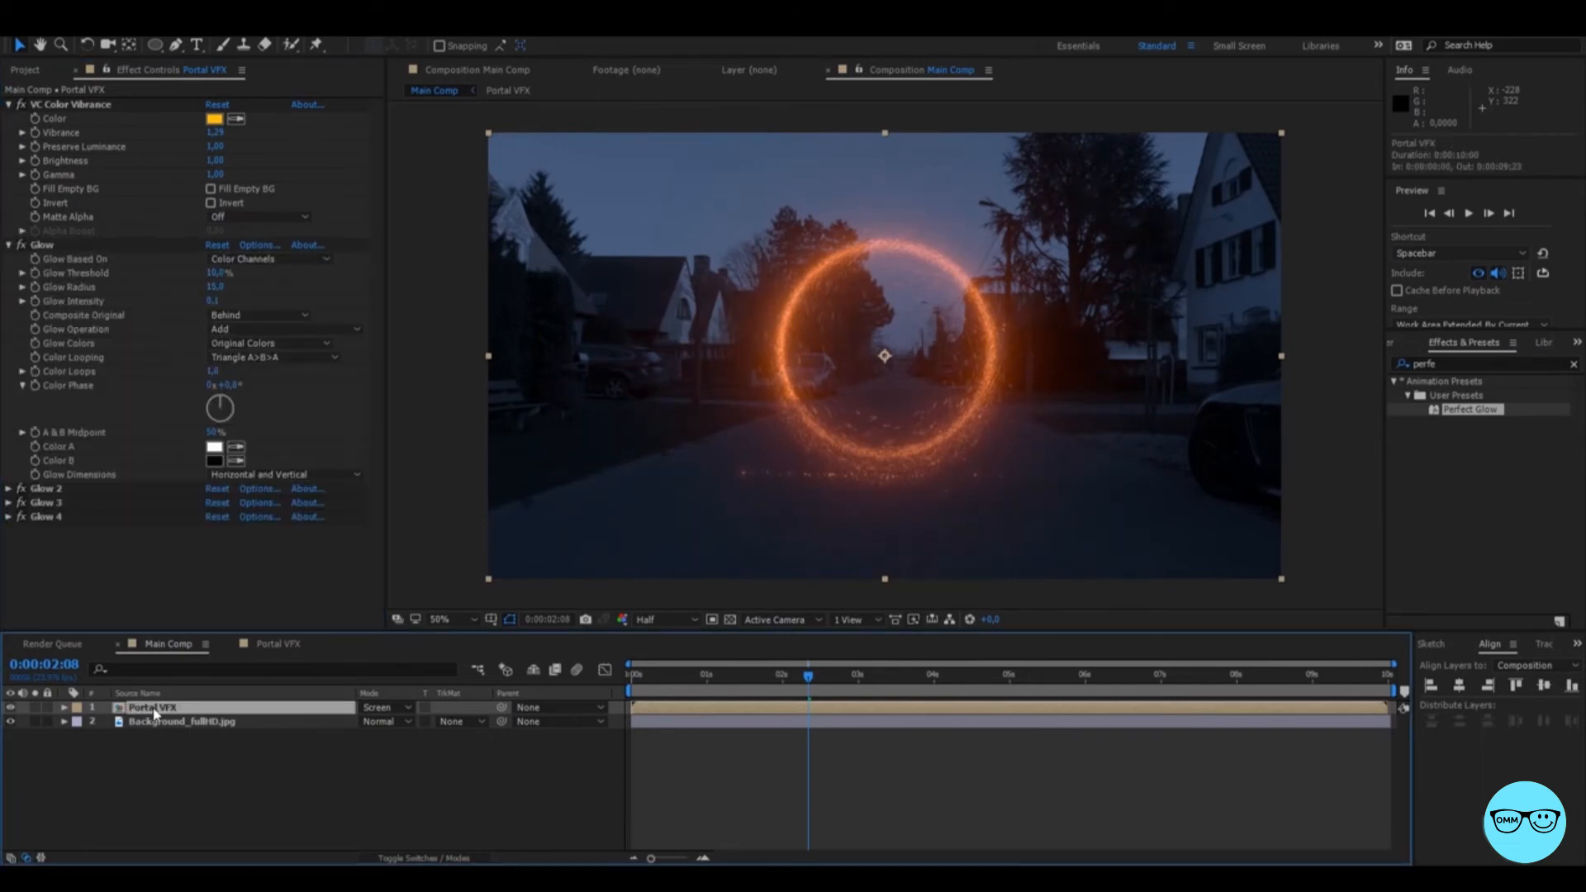
{"action": "key", "text": "ctrl+d"}
{"action": "left_click", "coordinate": [758, 784]}
{"action": "key", "text": "space"}
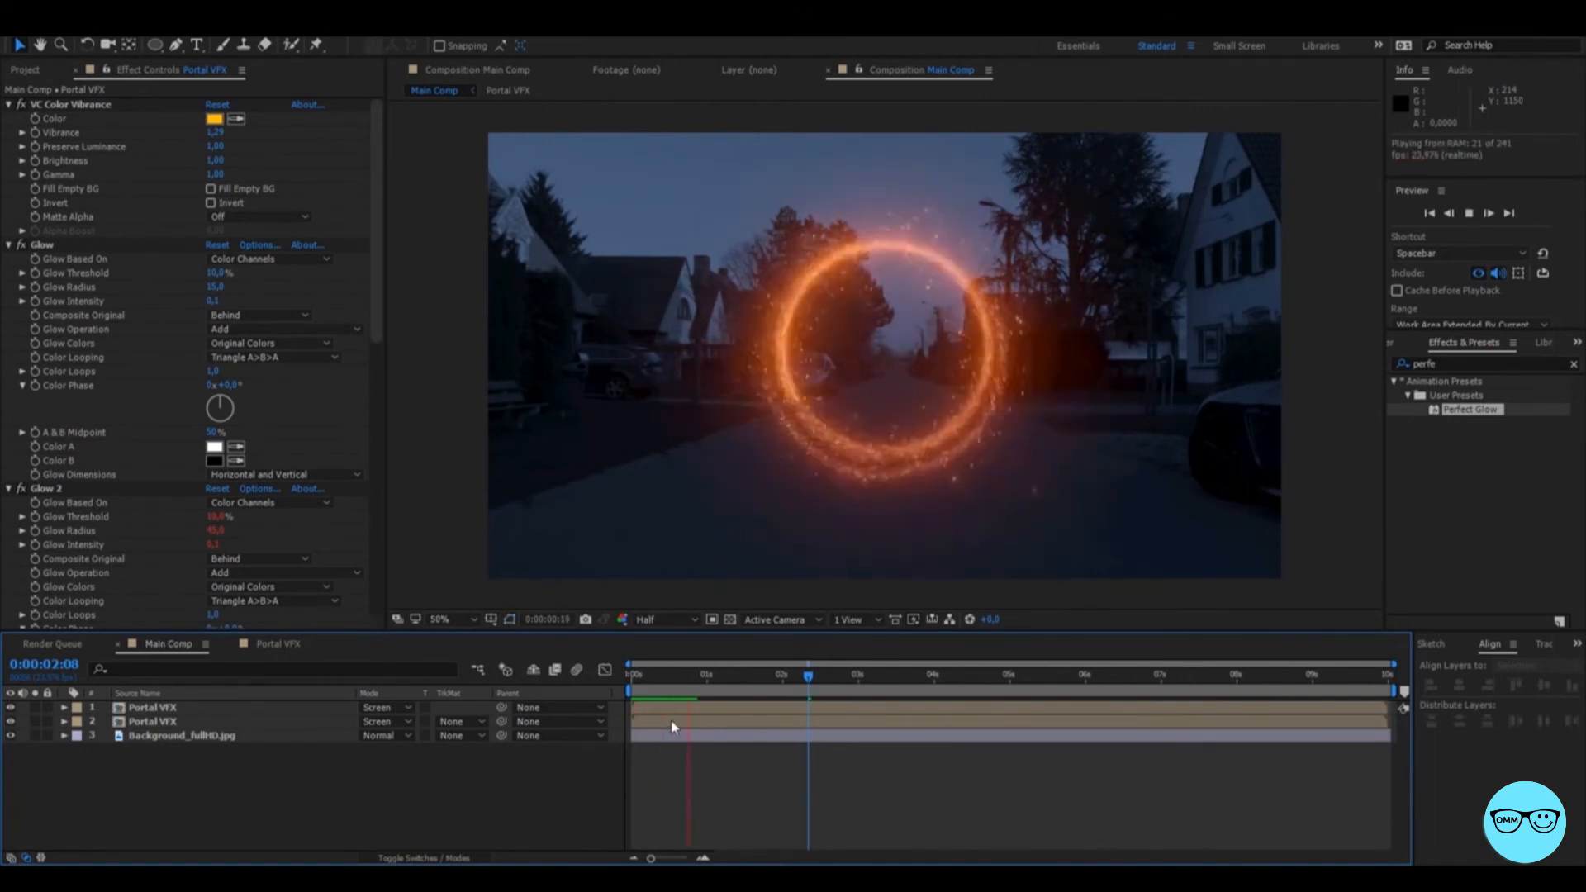
Start the work area at about 2 seconds and display the composition at Full resolution and 100%.
{"action": "key", "text": "b"}
{"action": "left_click", "coordinate": [685, 619]}
{"action": "left_click", "coordinate": [657, 648]}
{"action": "key", "text": "slash"}
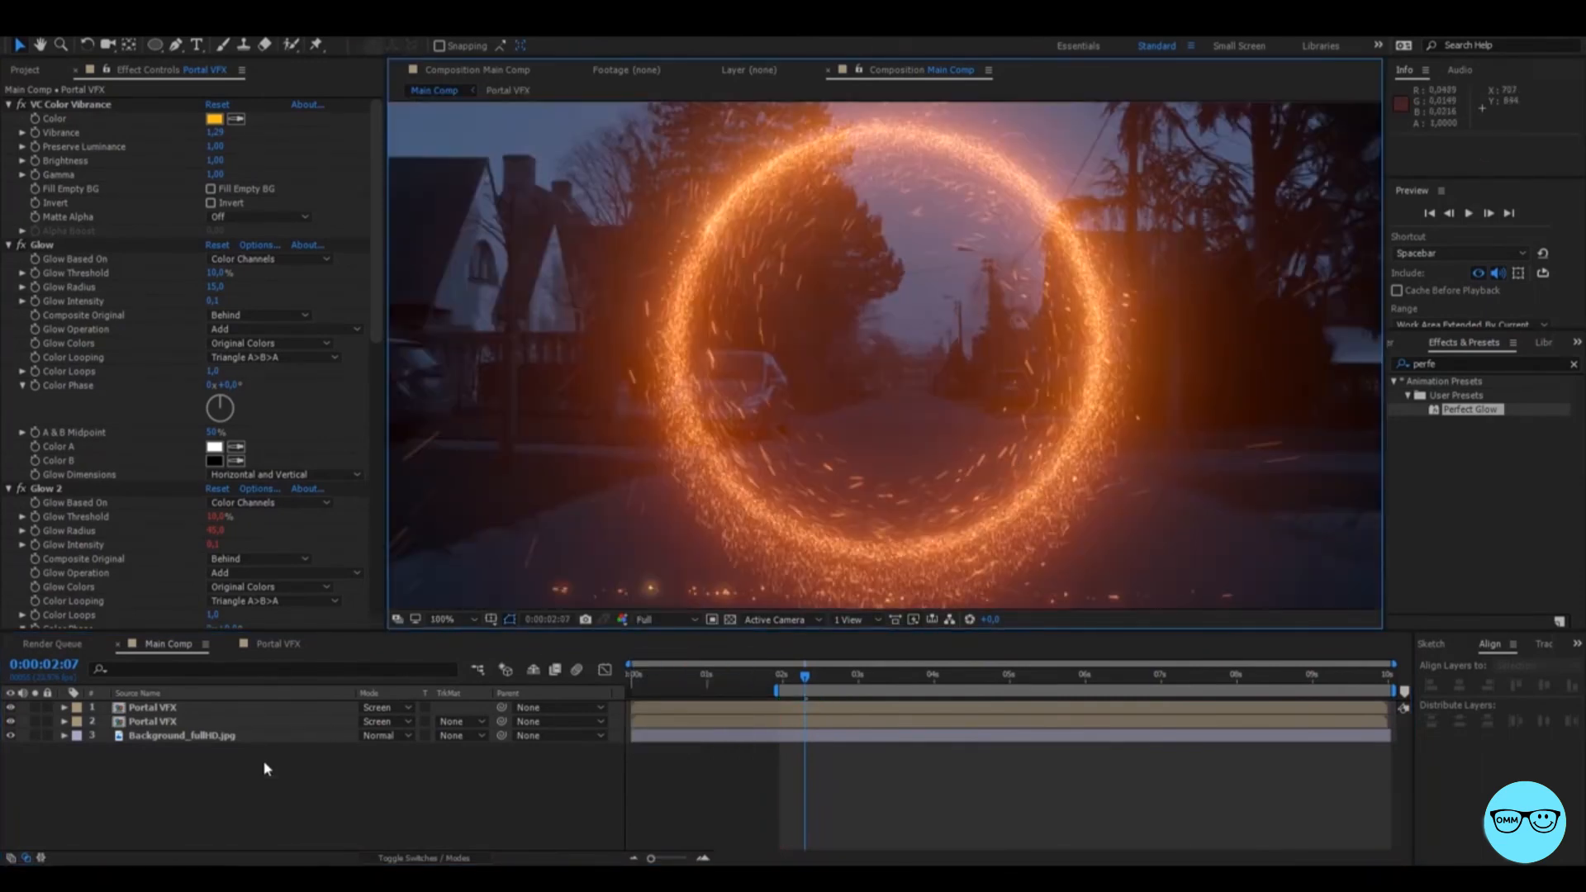
Create an adjustment layer above the portal layers and name it Inside.
{"action": "right_click", "coordinate": [262, 760]}
{"action": "mouse_move", "coordinate": [331, 605]}
{"action": "left_click", "coordinate": [149, 737]}
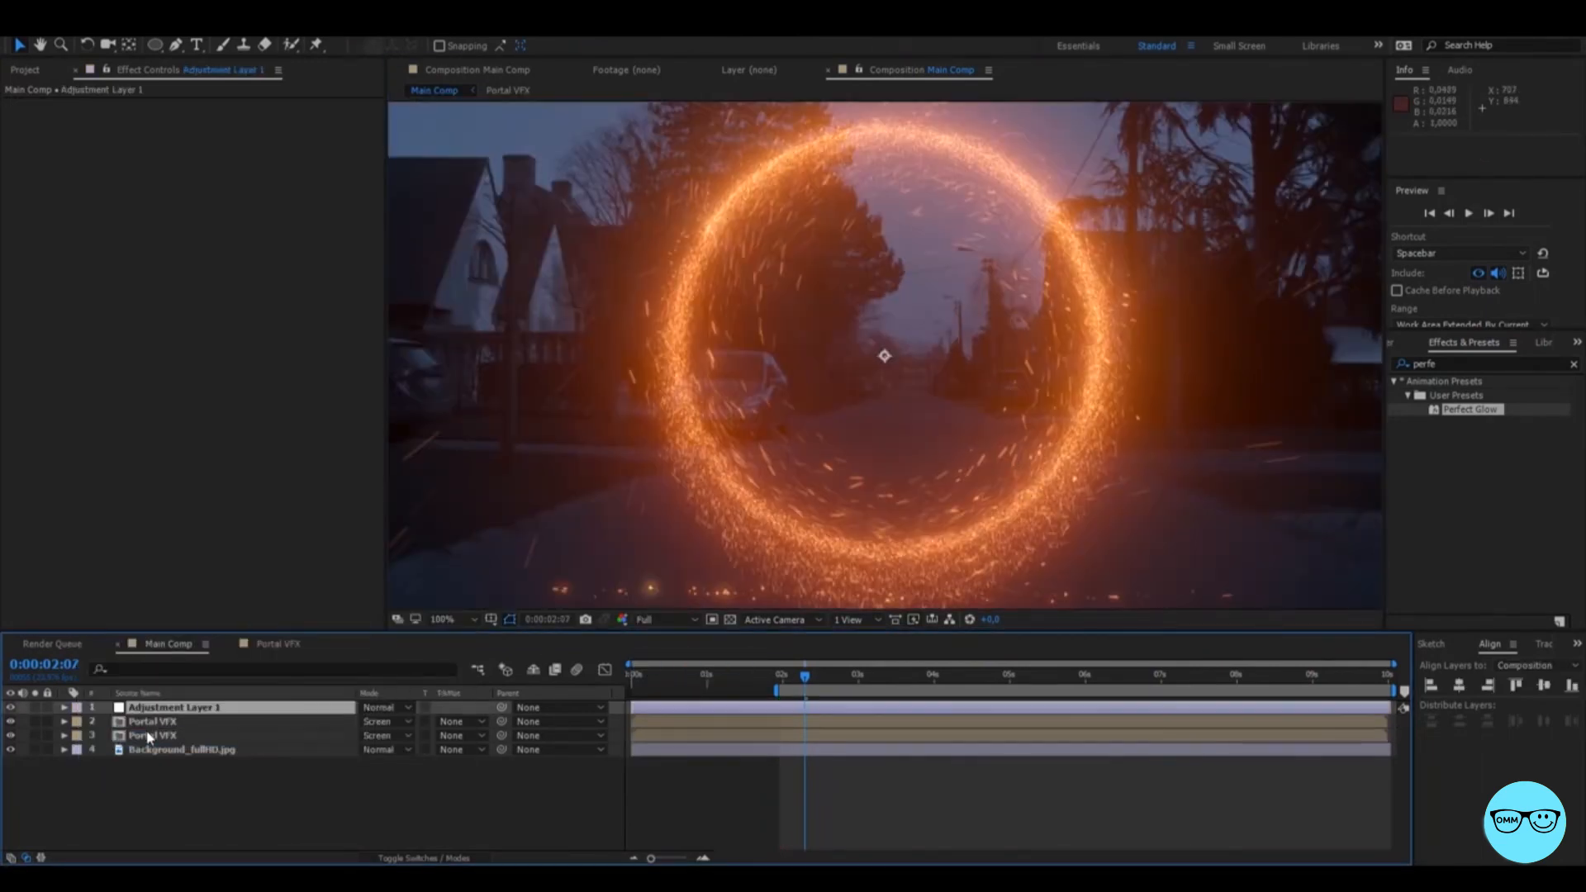
{"action": "key", "text": "Return"}
{"action": "type", "text": "Inside"}
{"action": "key", "text": "Return"}
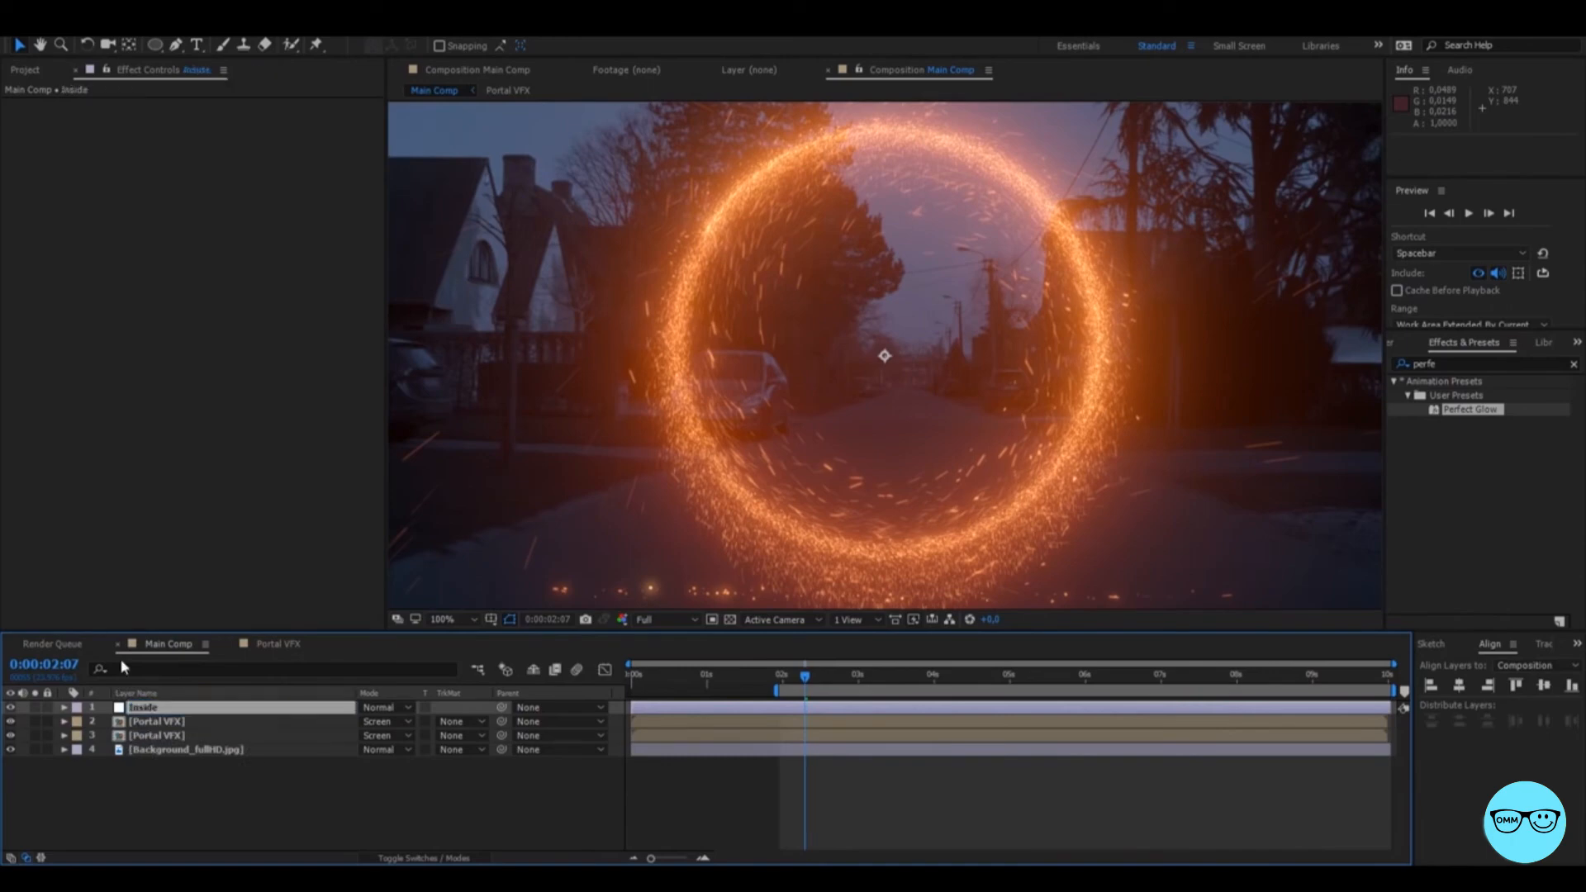
Draw an elliptical mask on the Inside layer that follows the portal's glowing ring.
{"action": "left_click", "coordinate": [159, 47]}
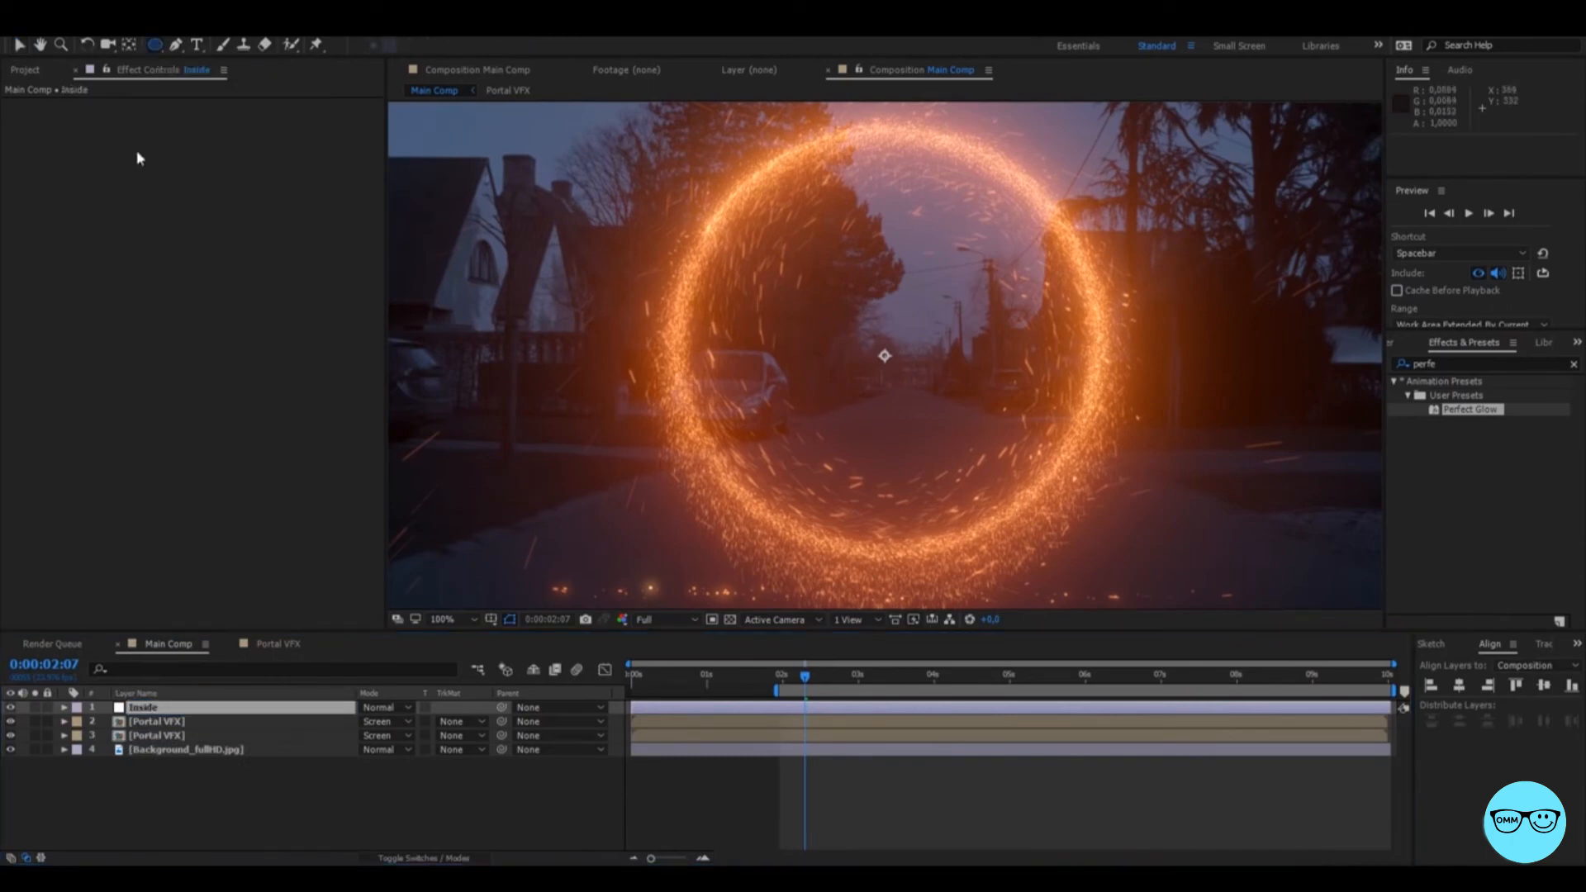
{"action": "left_click_drag", "start_coordinate": [971, 436], "coordinate": [1087, 555]}
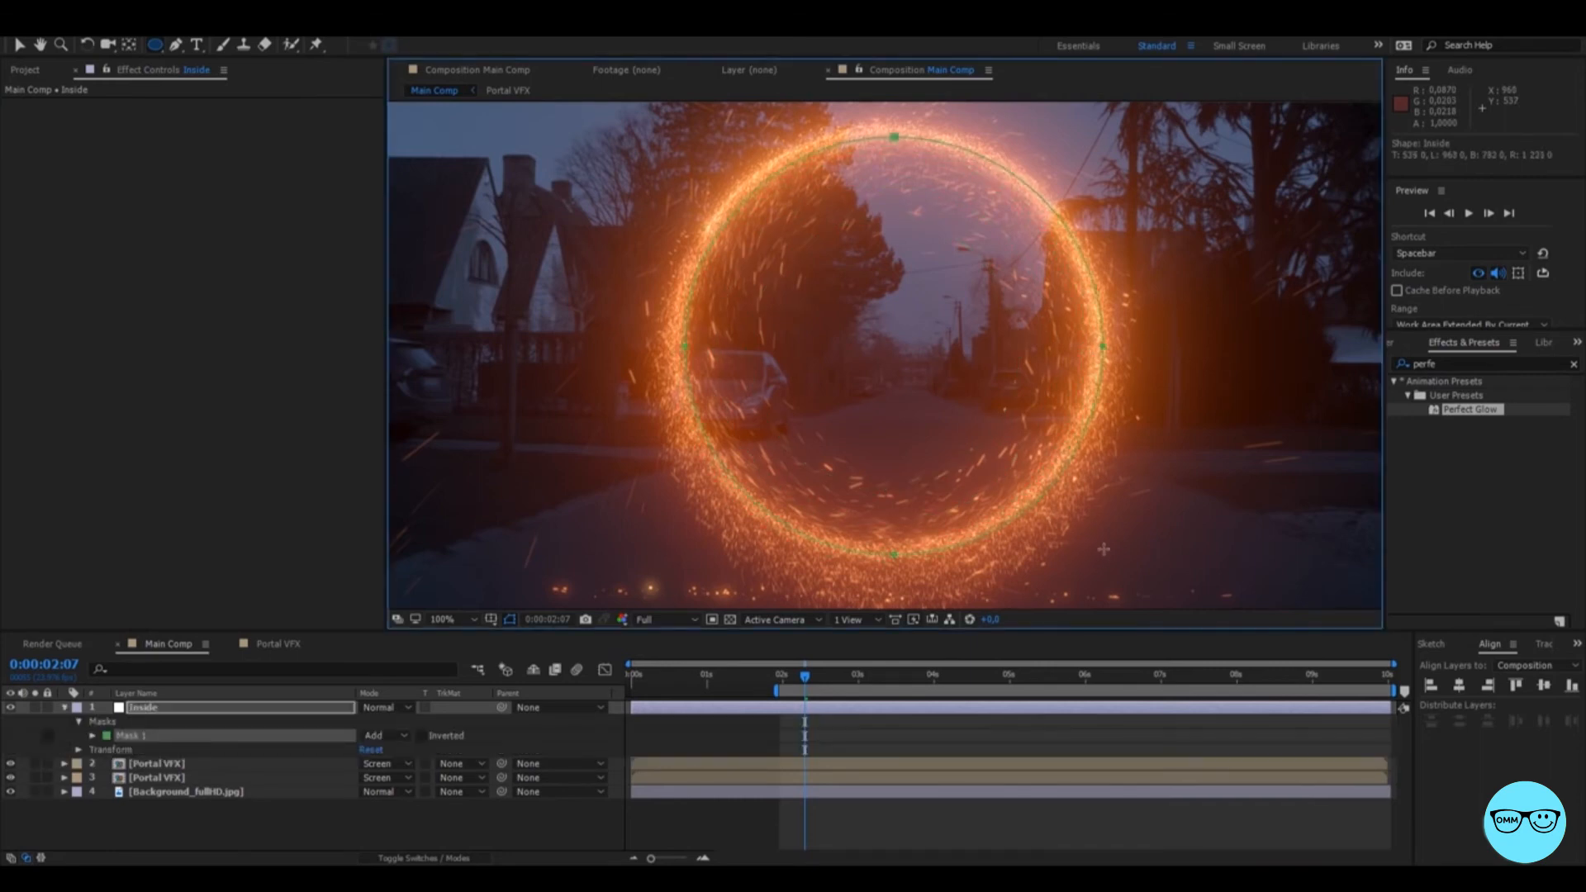
{"action": "key", "text": "ctrl+space"}
{"action": "key", "text": "Escape"}
{"action": "key", "text": "v"}
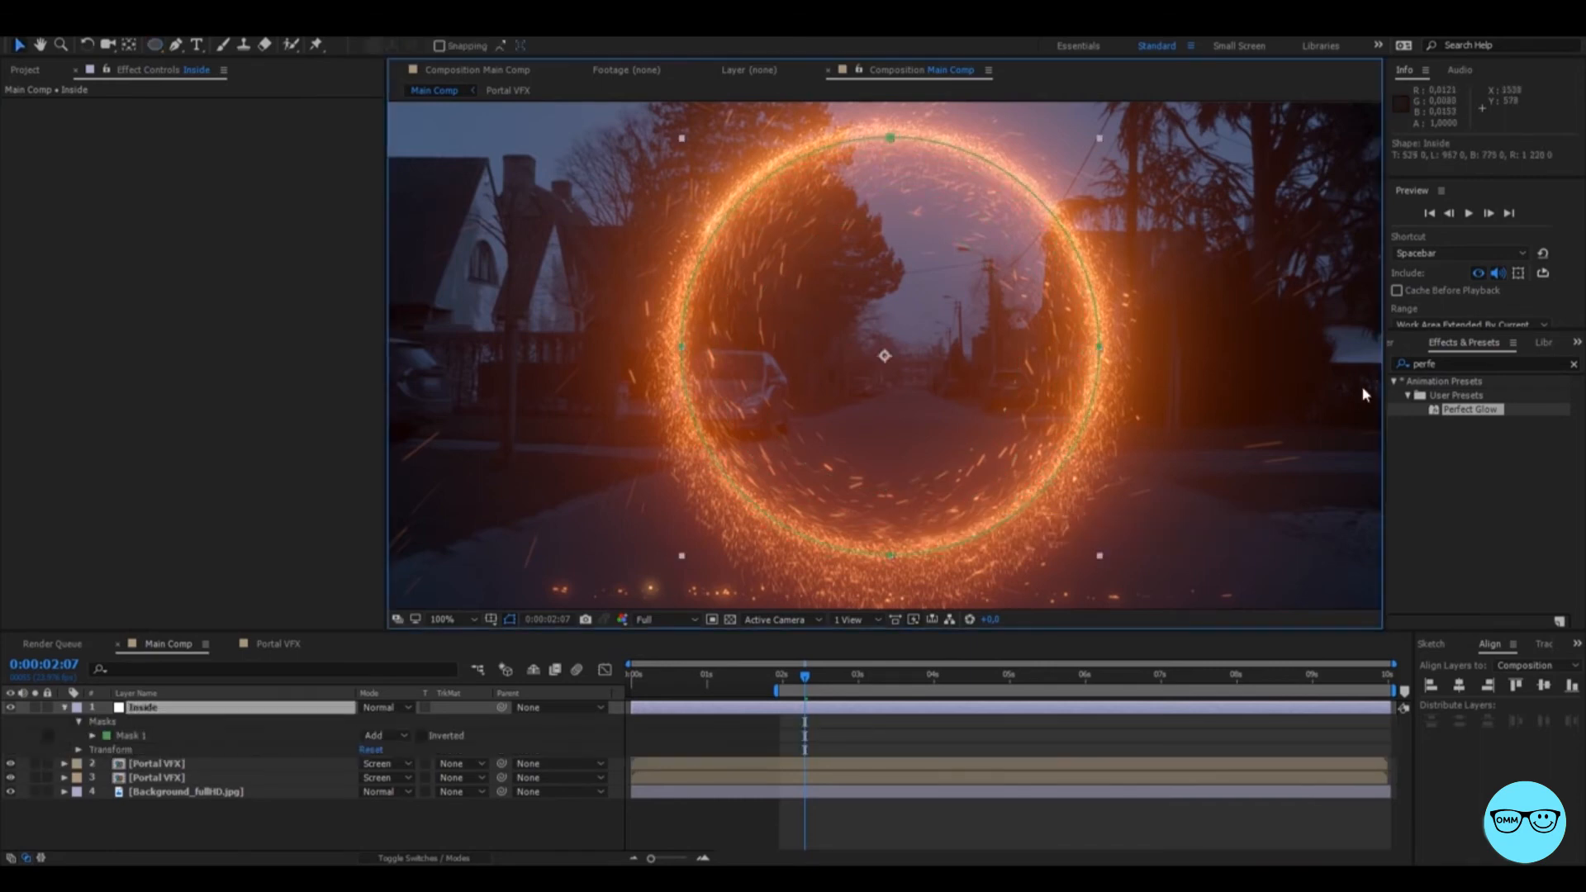
Add the Exposure and Turbulent Displace effects to the Inside adjustment layer.
{"action": "left_click_drag", "start_coordinate": [1450, 366], "coordinate": [1346, 354]}
{"action": "type", "text": "expo"}
{"action": "left_click_drag", "start_coordinate": [1450, 549], "coordinate": [826, 372]}
{"action": "left_click_drag", "start_coordinate": [1483, 361], "coordinate": [1294, 369]}
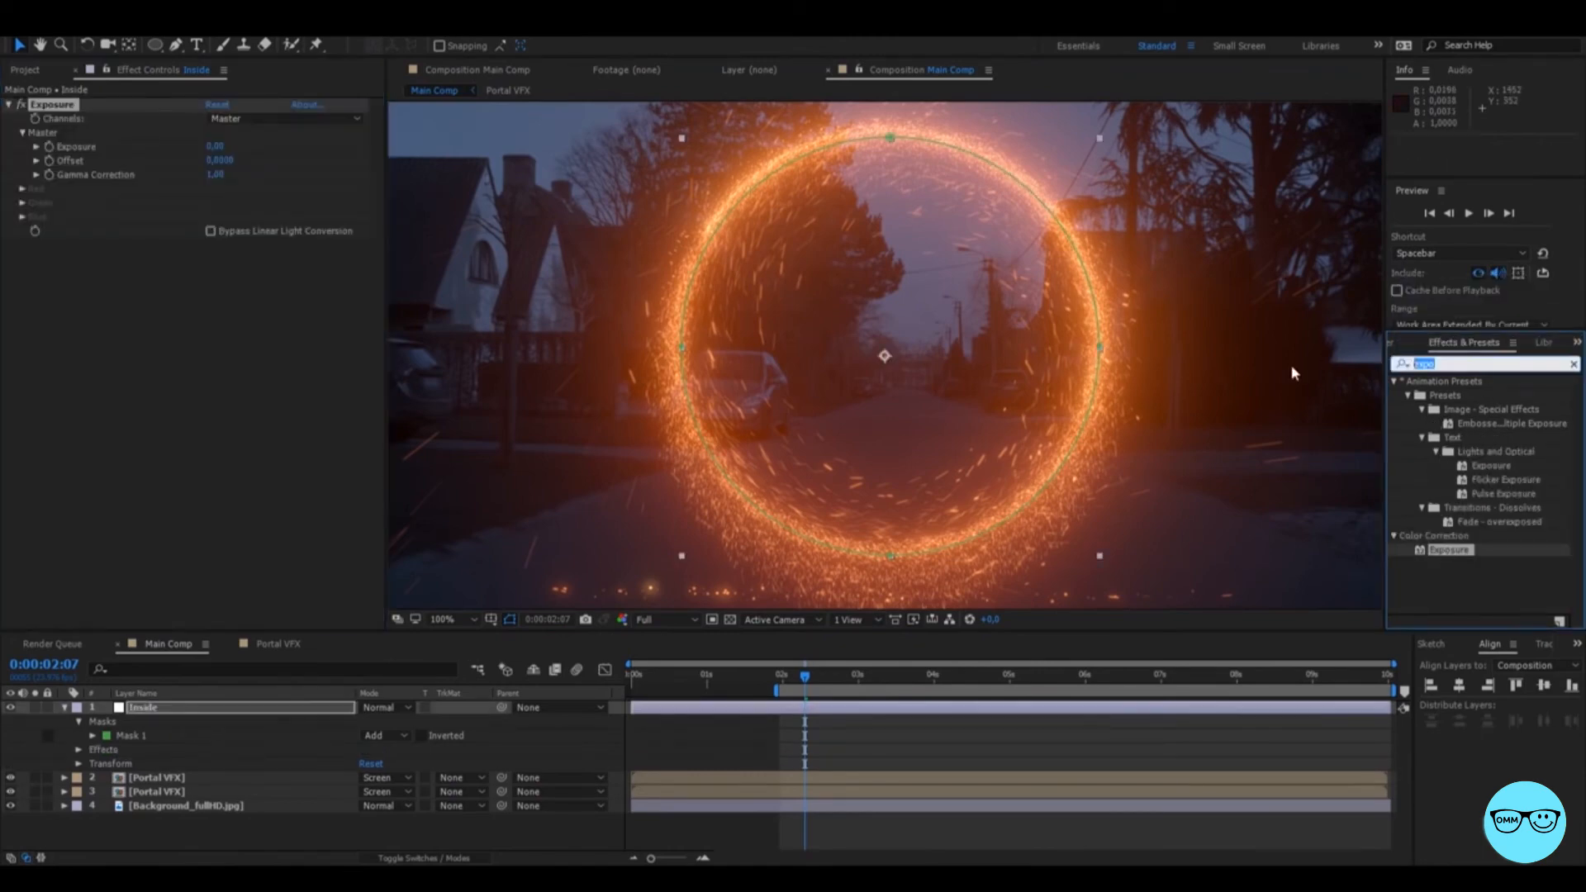
{"action": "type", "text": "turb"}
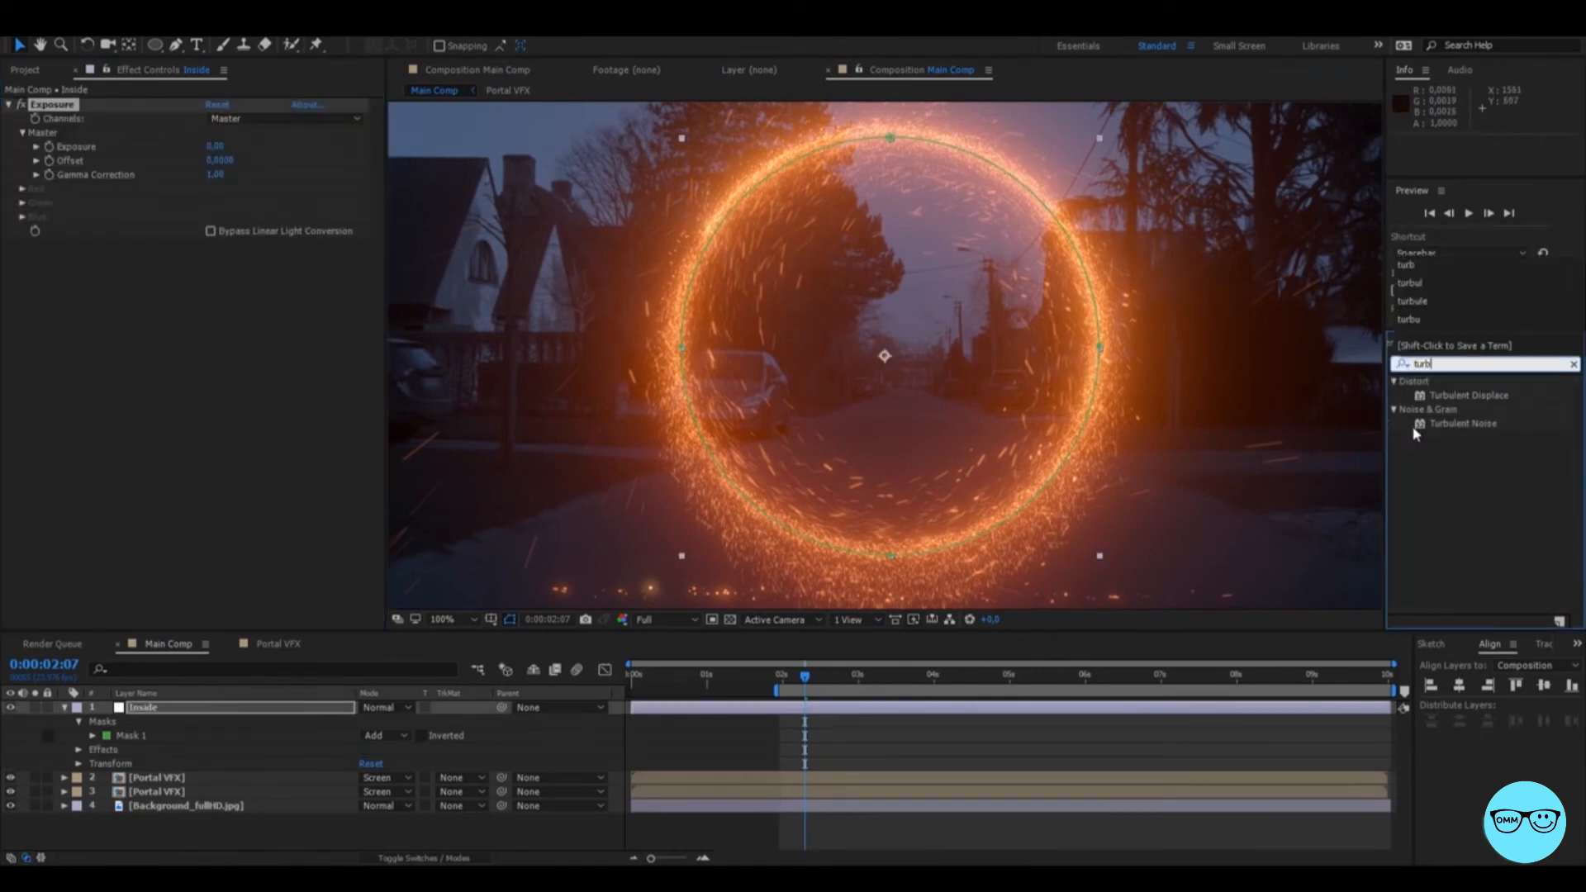
{"action": "left_click_drag", "start_coordinate": [1479, 397], "coordinate": [238, 354]}
Raise the Exposure value on the Inside layer to 2.82 to brighten the area within the portal.
{"action": "left_click_drag", "start_coordinate": [217, 146], "coordinate": [102, 155]}
{"action": "scroll", "coordinate": [695, 305], "scroll_direction": "down", "scroll_amount": 1}
{"action": "left_click", "coordinate": [843, 759]}
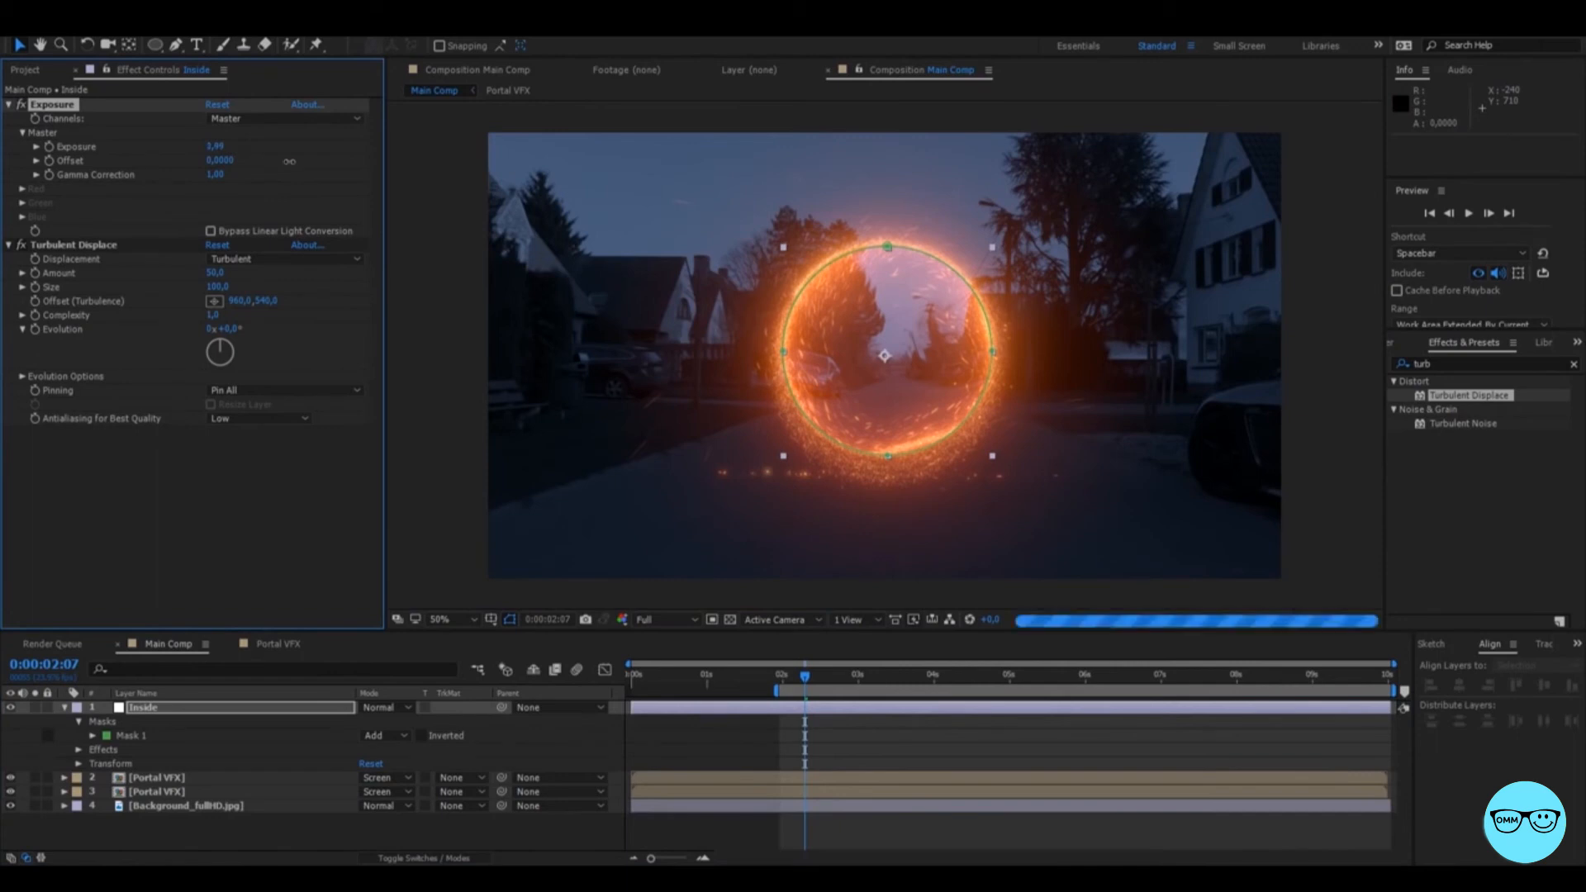
{"action": "left_click", "coordinate": [743, 699]}
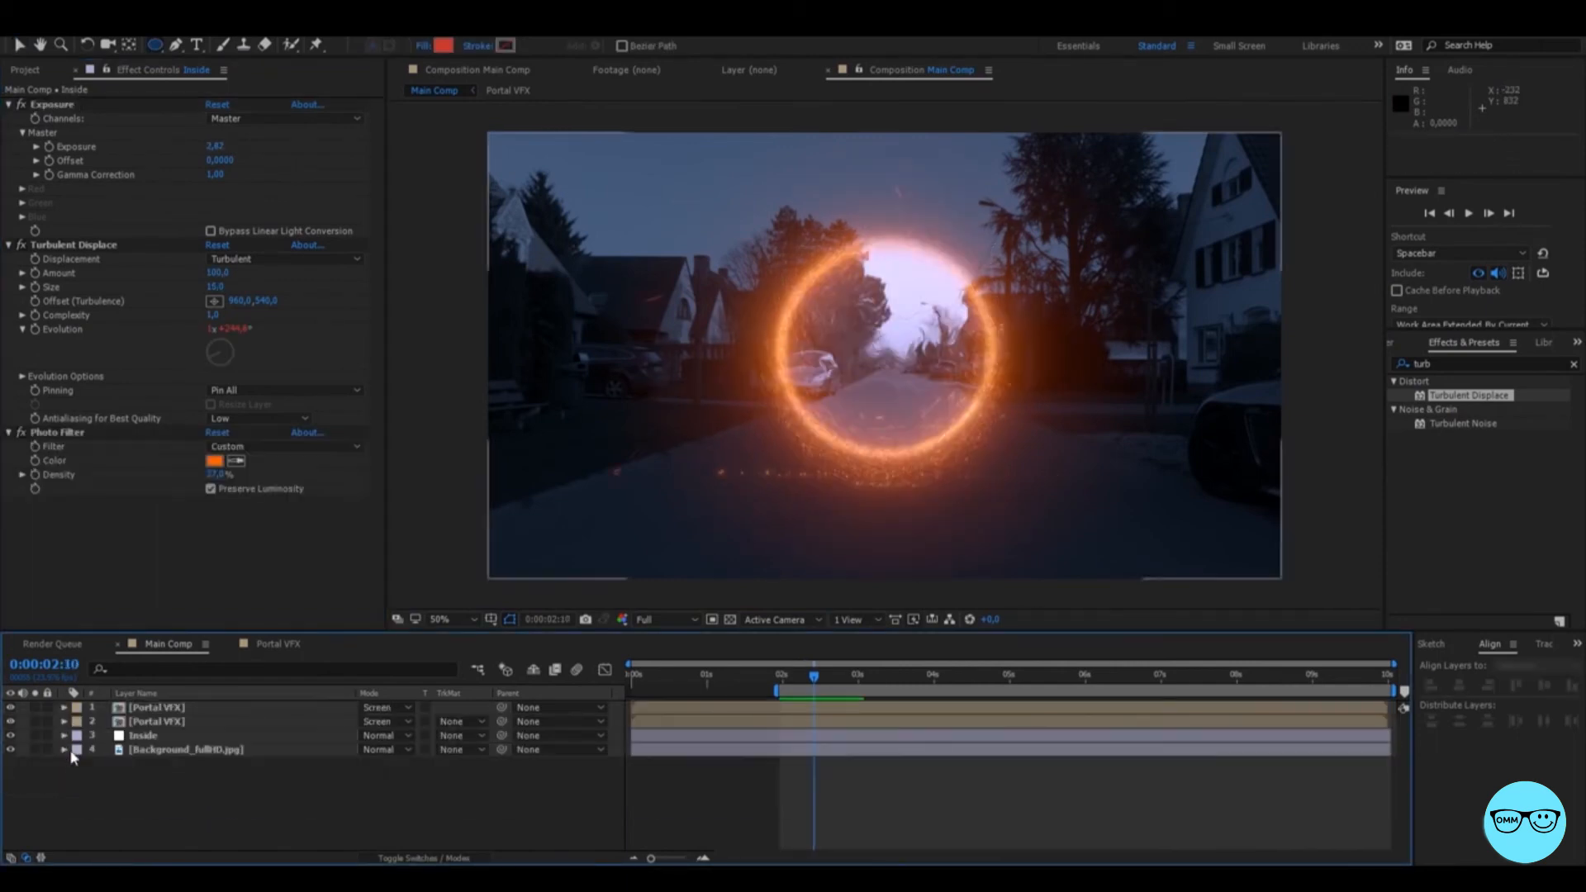
Create a 1920 x 1080 orange solid (FF3600) named Reflection.
{"action": "right_click", "coordinate": [75, 774]}
{"action": "mouse_move", "coordinate": [157, 618]}
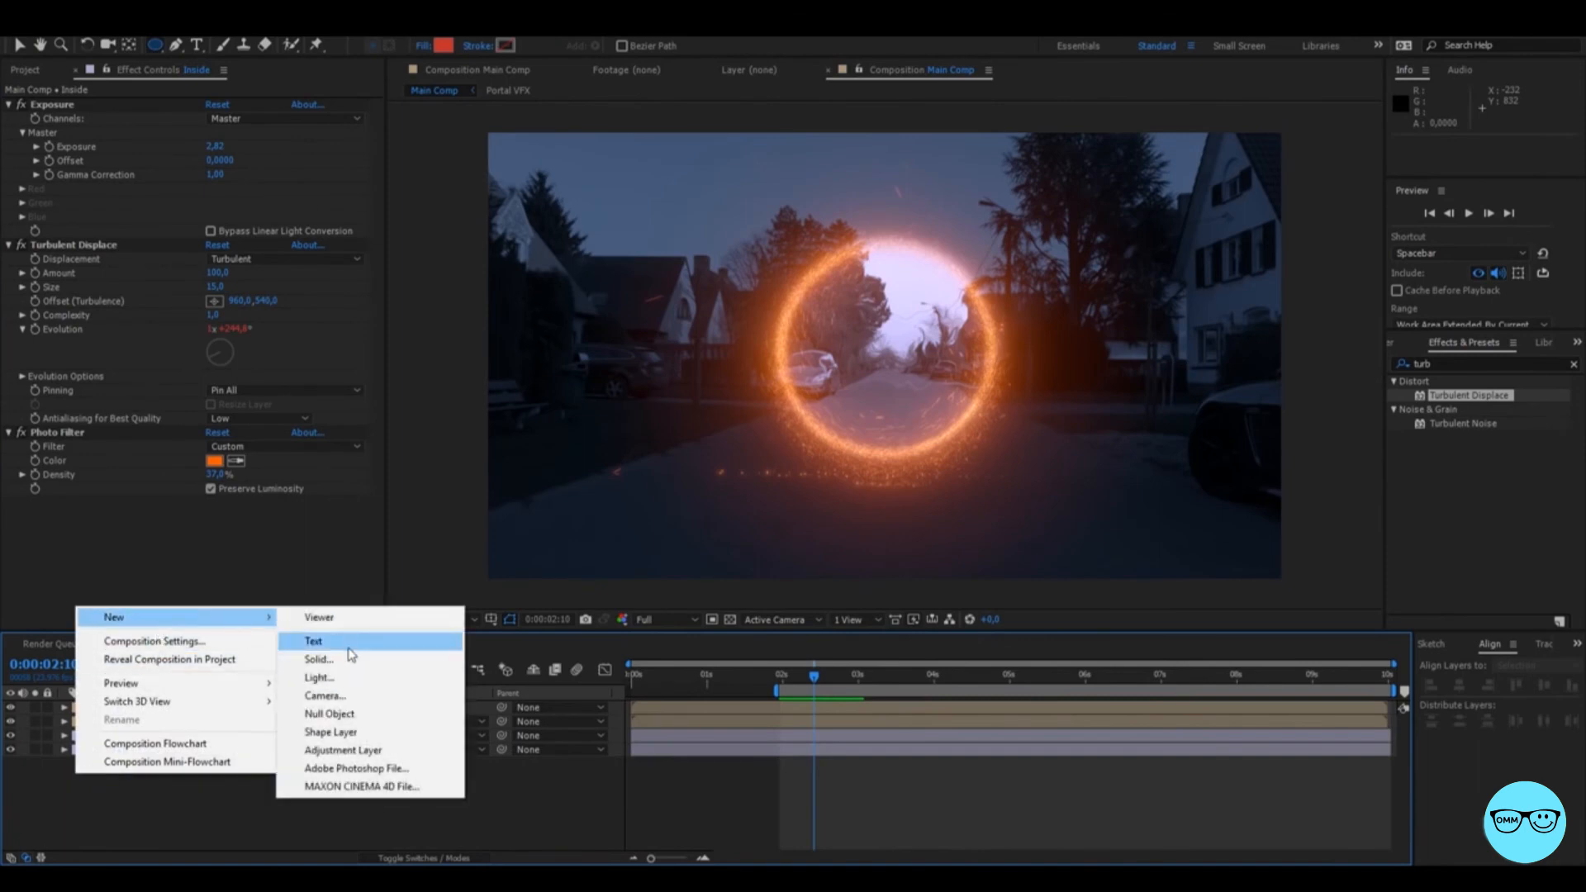
{"action": "left_click", "coordinate": [335, 658]}
{"action": "left_click", "coordinate": [825, 455]}
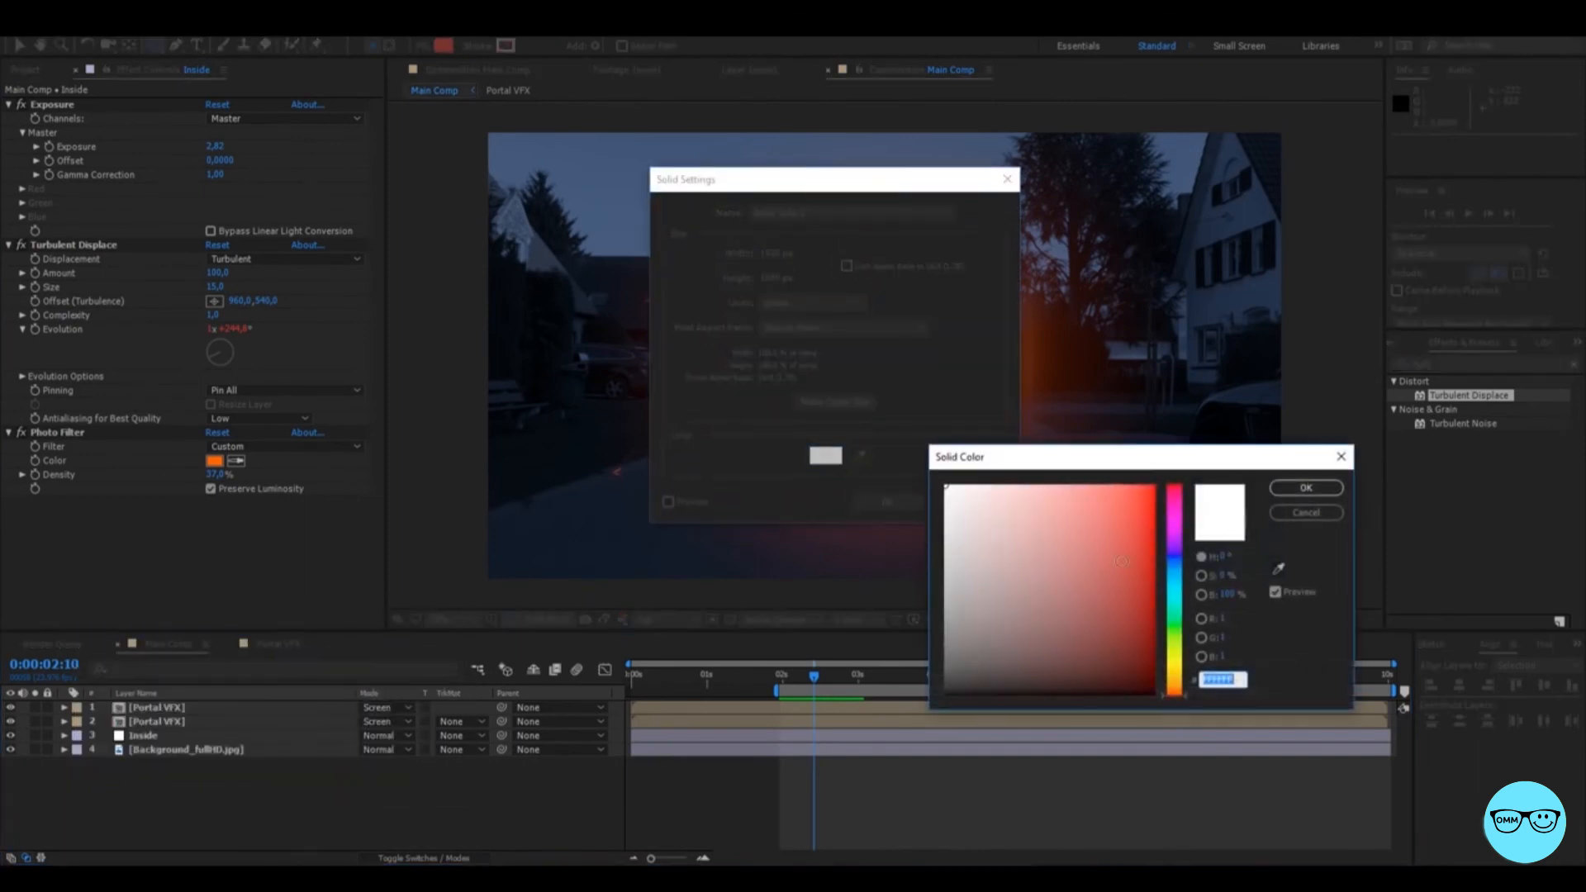
{"action": "left_click_drag", "start_coordinate": [1175, 675], "coordinate": [1176, 692]}
{"action": "left_click_drag", "start_coordinate": [1075, 634], "coordinate": [1237, 461]}
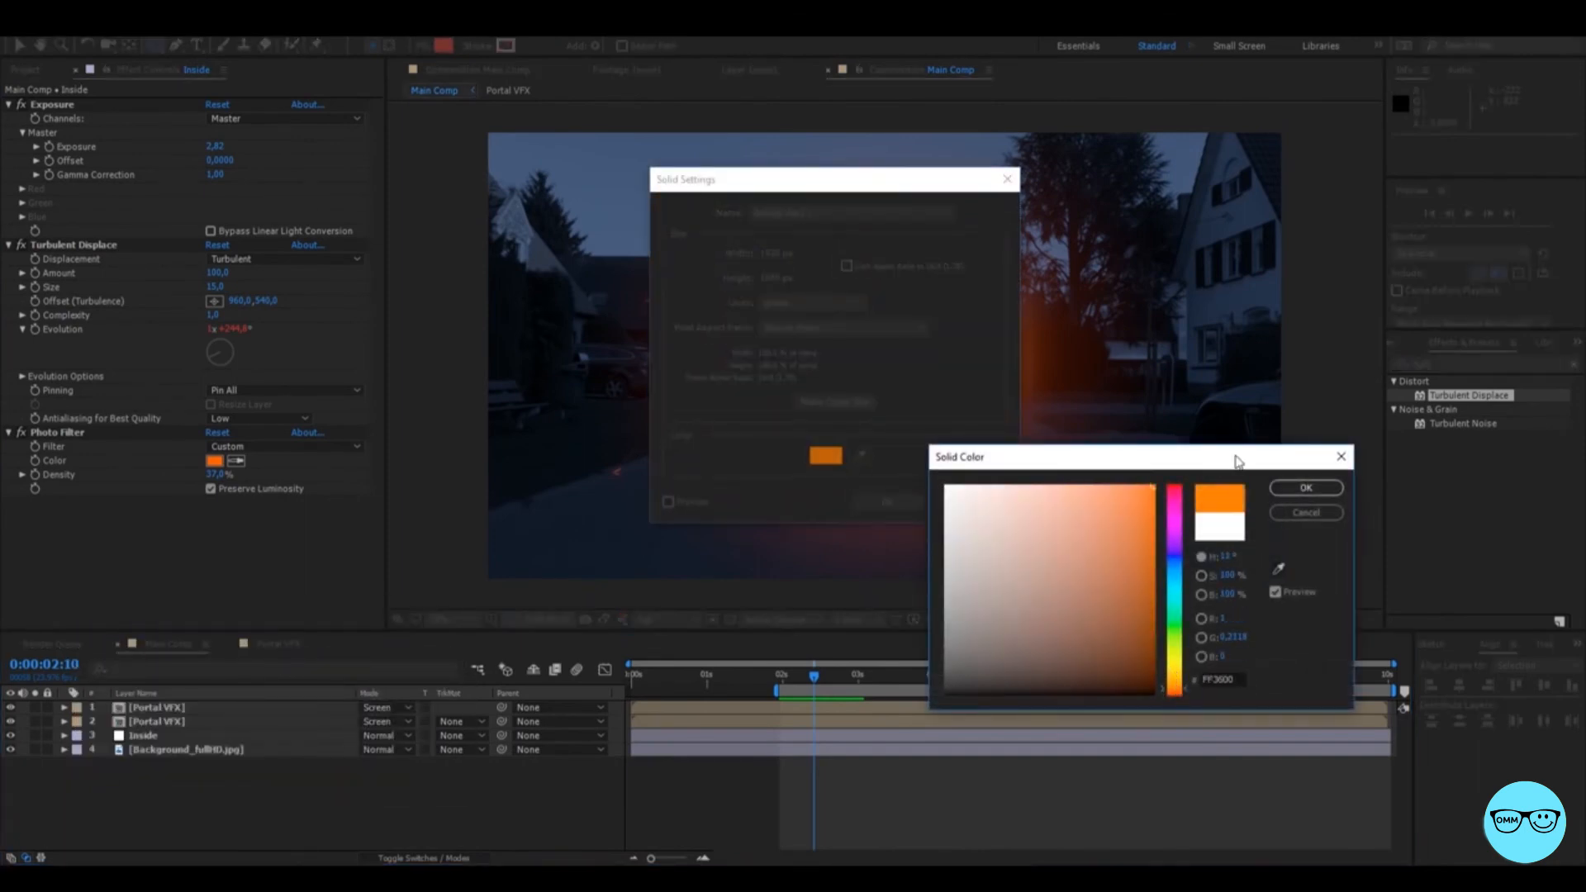
{"action": "left_click", "coordinate": [1272, 494]}
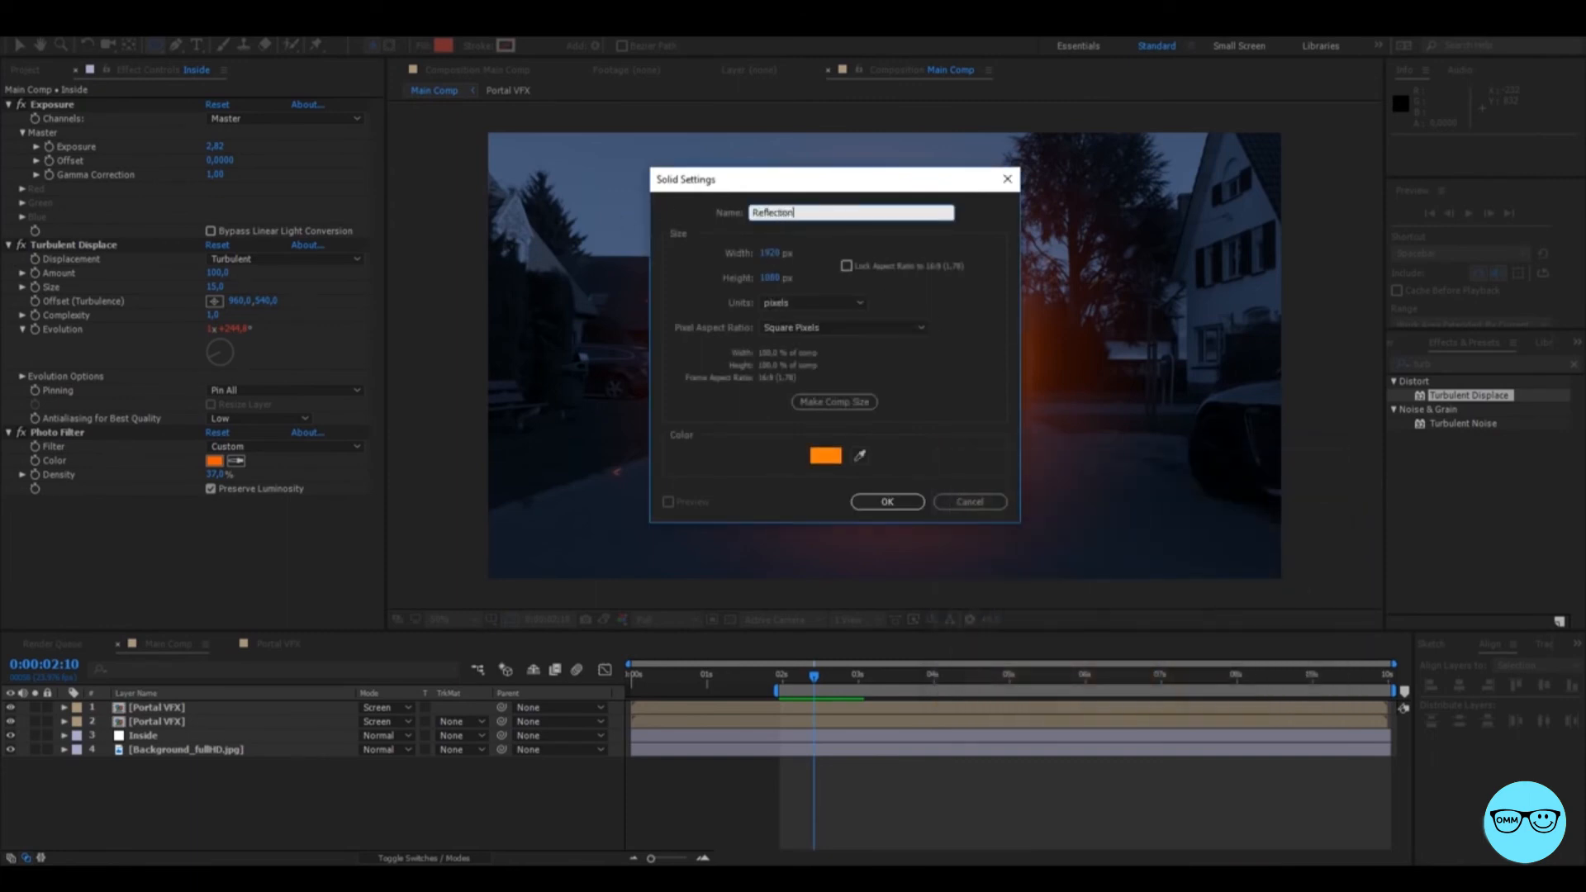
{"action": "left_click", "coordinate": [887, 502]}
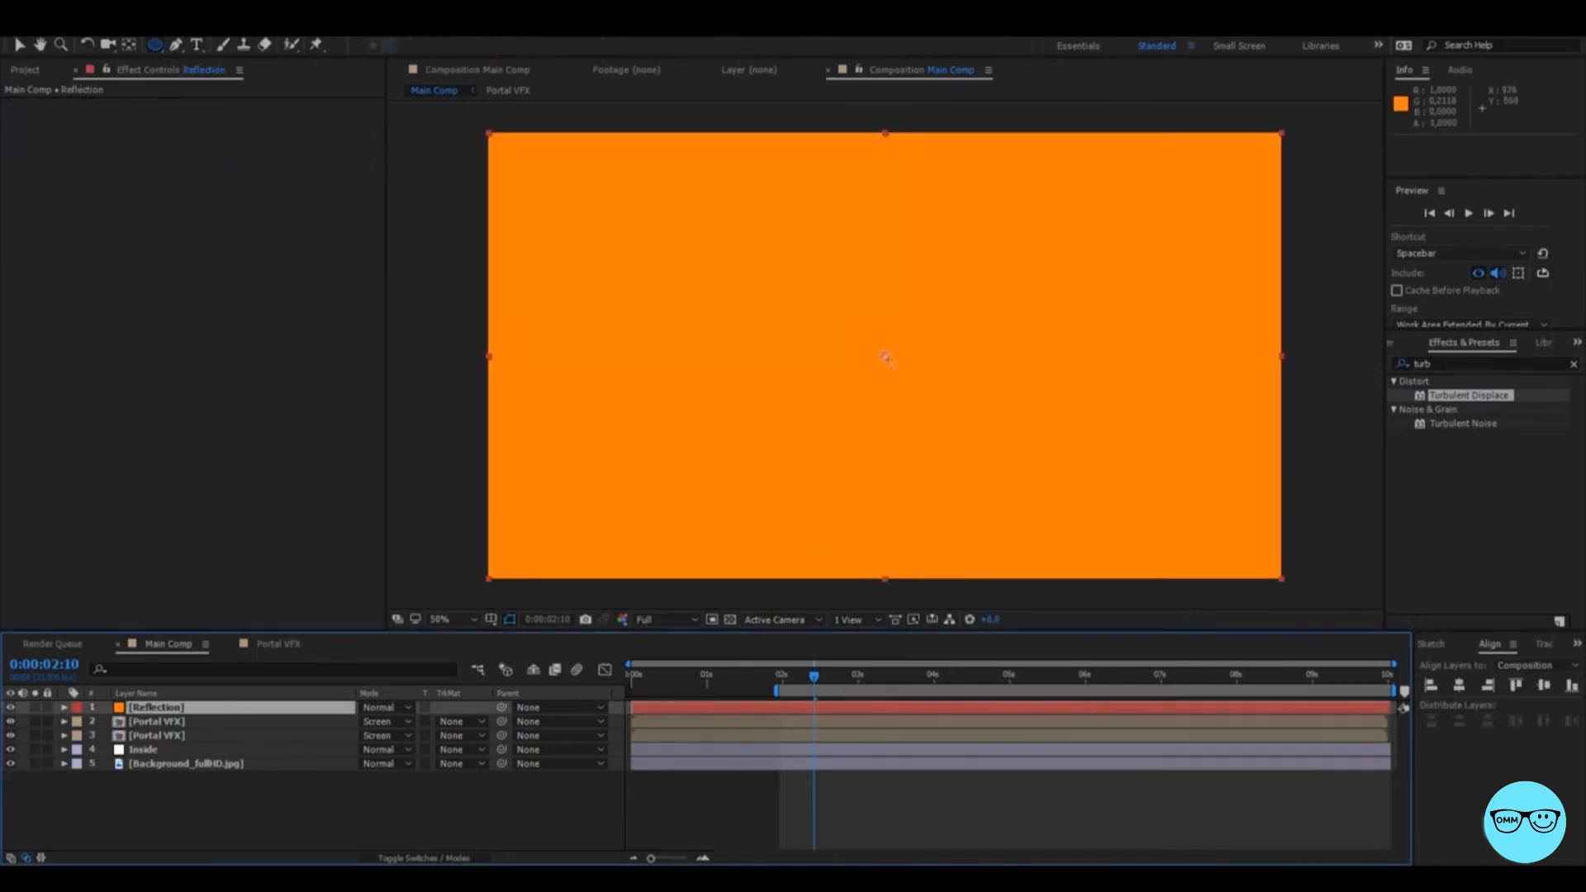
Draw a circular mask at the center of the Reflection solid and feather it by about 150 pixels.
{"action": "left_click_drag", "start_coordinate": [885, 355], "coordinate": [952, 422]}
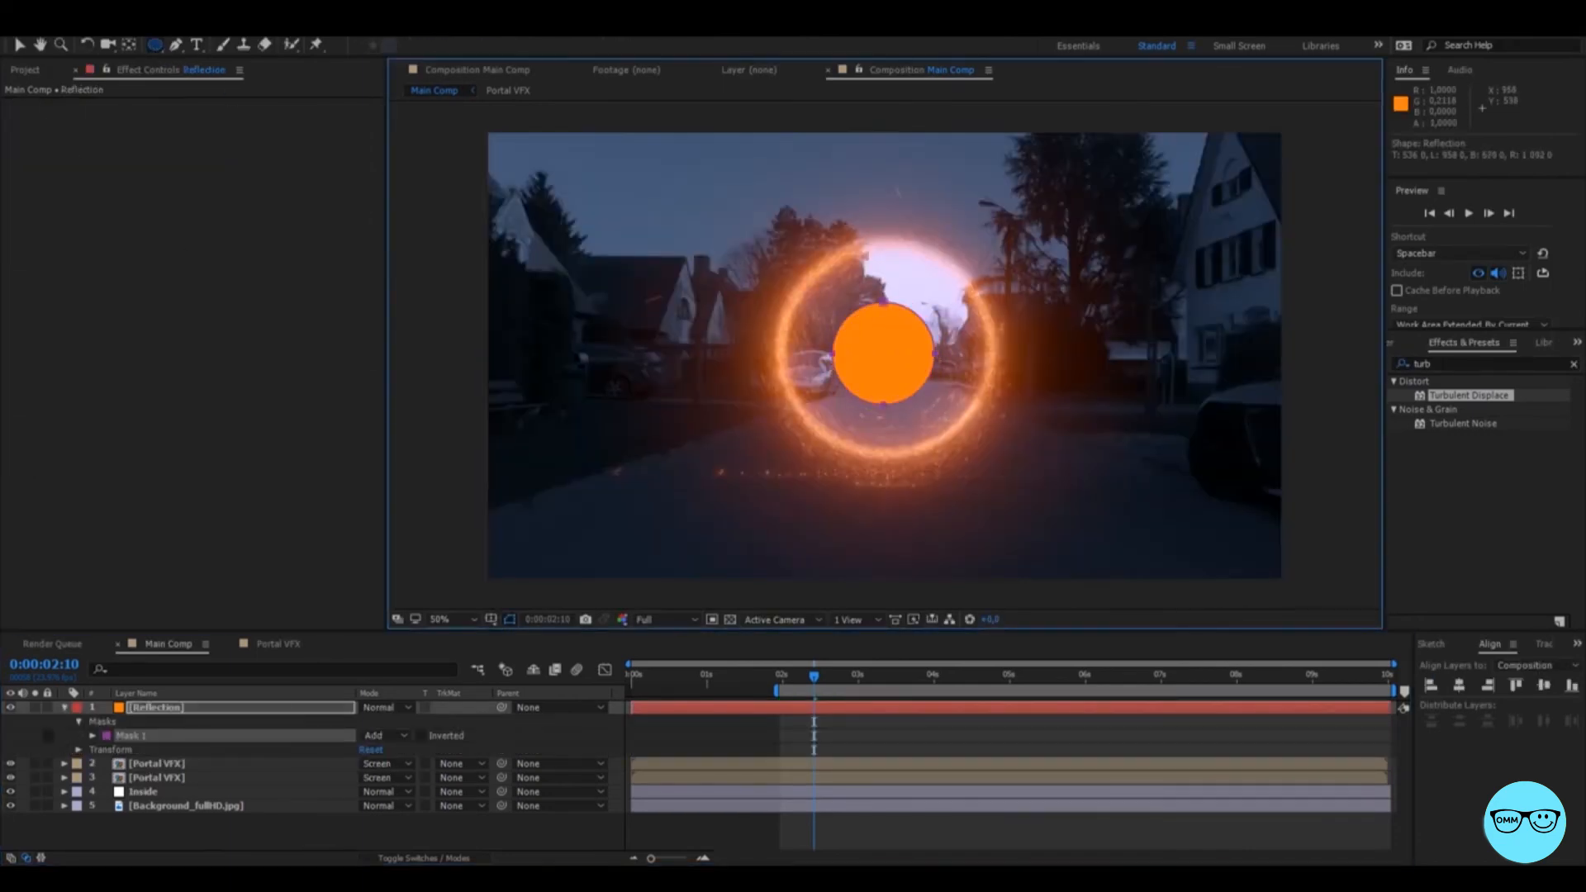
{"action": "key", "text": "f"}
{"action": "left_click_drag", "start_coordinate": [403, 744], "coordinate": [533, 747]}
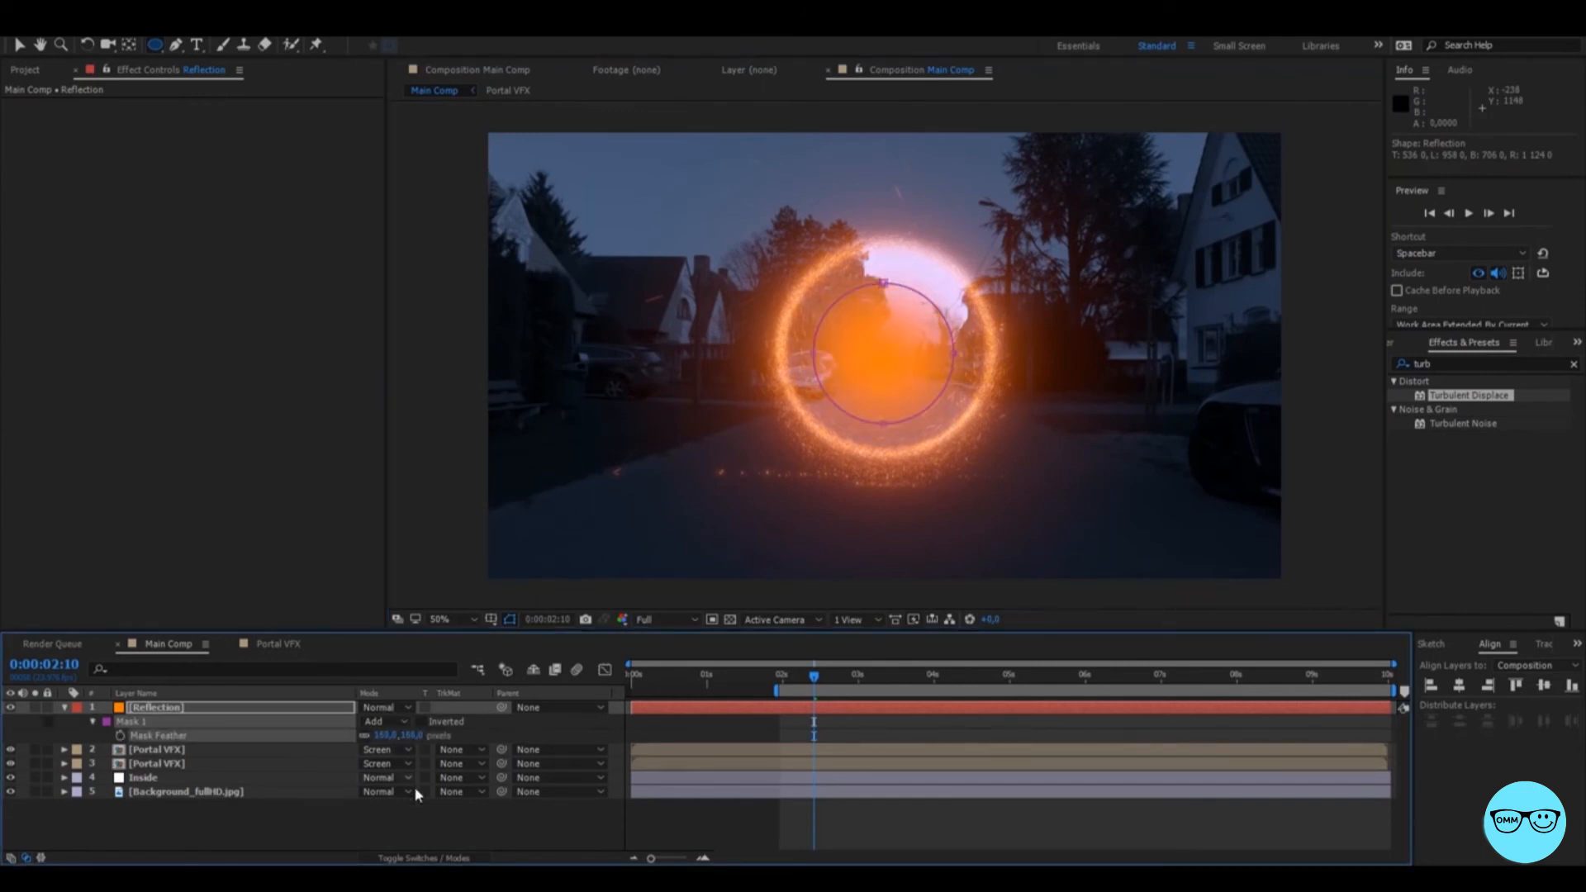
Make the Reflection layer 3D and rotate it about the X axis so it lies flat like the street.
{"action": "left_click", "coordinate": [421, 858]}
{"action": "left_click", "coordinate": [451, 708]}
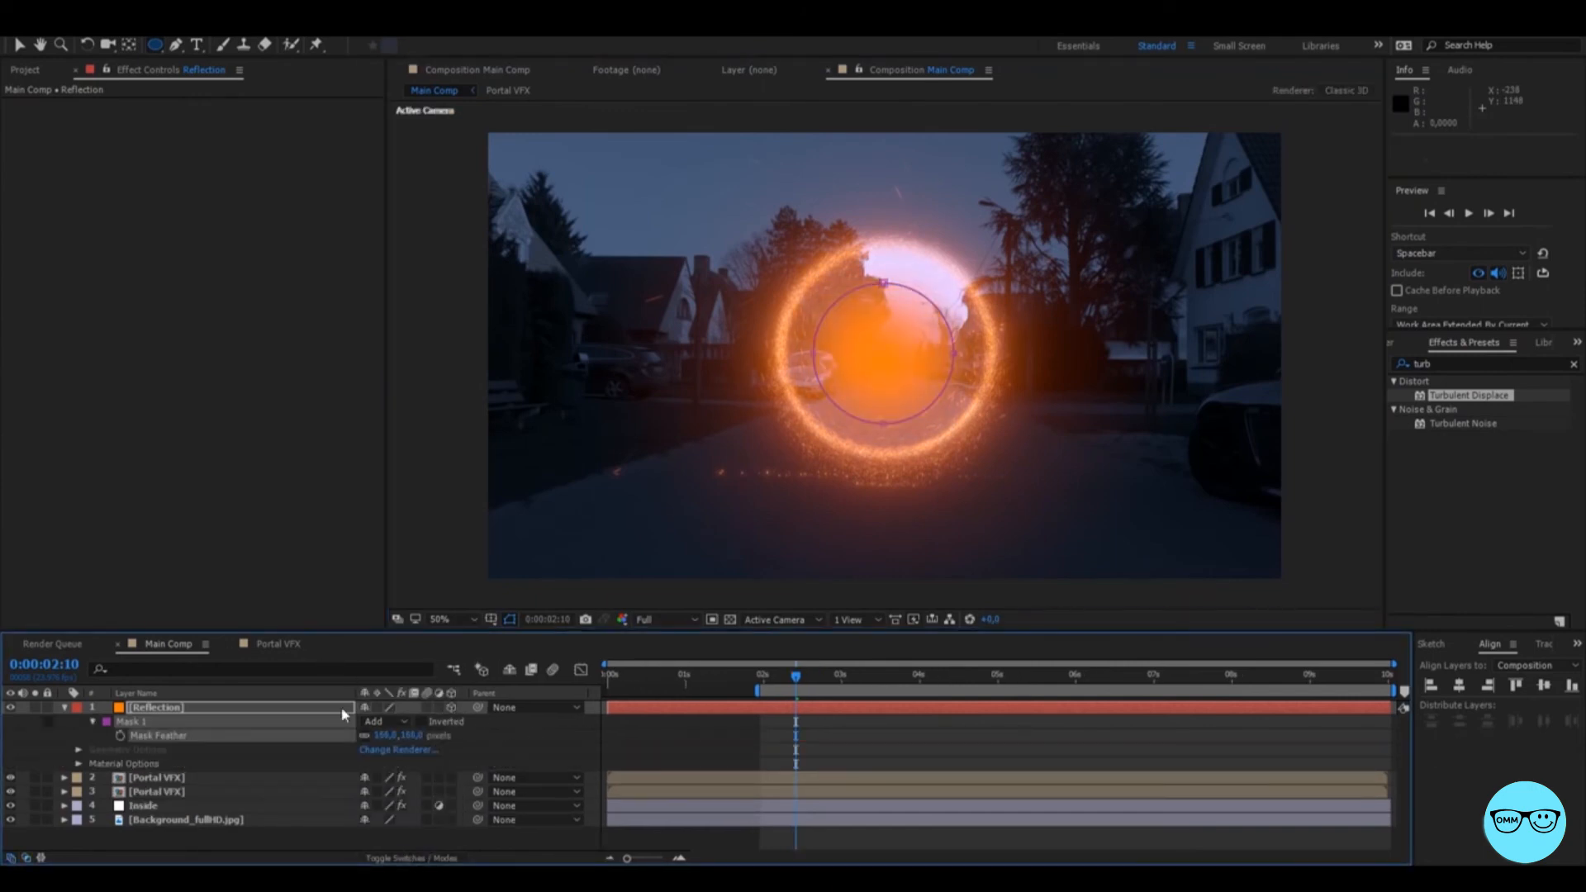
{"action": "left_click", "coordinate": [314, 709]}
{"action": "key", "text": "r"}
{"action": "left_click_drag", "start_coordinate": [371, 723], "coordinate": [311, 749]}
Move the Reflection layer down onto the street beneath the ring and resize it.
{"action": "key", "text": "v"}
{"action": "left_click", "coordinate": [883, 360]}
{"action": "left_click", "coordinate": [215, 708]}
{"action": "left_click_drag", "start_coordinate": [885, 317], "coordinate": [885, 435]}
{"action": "left_click_drag", "start_coordinate": [958, 486], "coordinate": [1005, 534]}
Place the Reflection layer directly above the background and reposition it at the base of the ring.
{"action": "left_click_drag", "start_coordinate": [169, 708], "coordinate": [174, 800]}
{"action": "left_click_drag", "start_coordinate": [165, 736], "coordinate": [162, 810]}
{"action": "left_click_drag", "start_coordinate": [884, 473], "coordinate": [934, 255]}
Set the Reflection layer's blending mode to Screen and lower its opacity to about 31%.
{"action": "left_click", "coordinate": [421, 858]}
{"action": "left_click", "coordinate": [386, 751]}
{"action": "left_click", "coordinate": [402, 231]}
{"action": "key", "text": "t"}
{"action": "left_click_drag", "start_coordinate": [366, 764], "coordinate": [309, 764]}
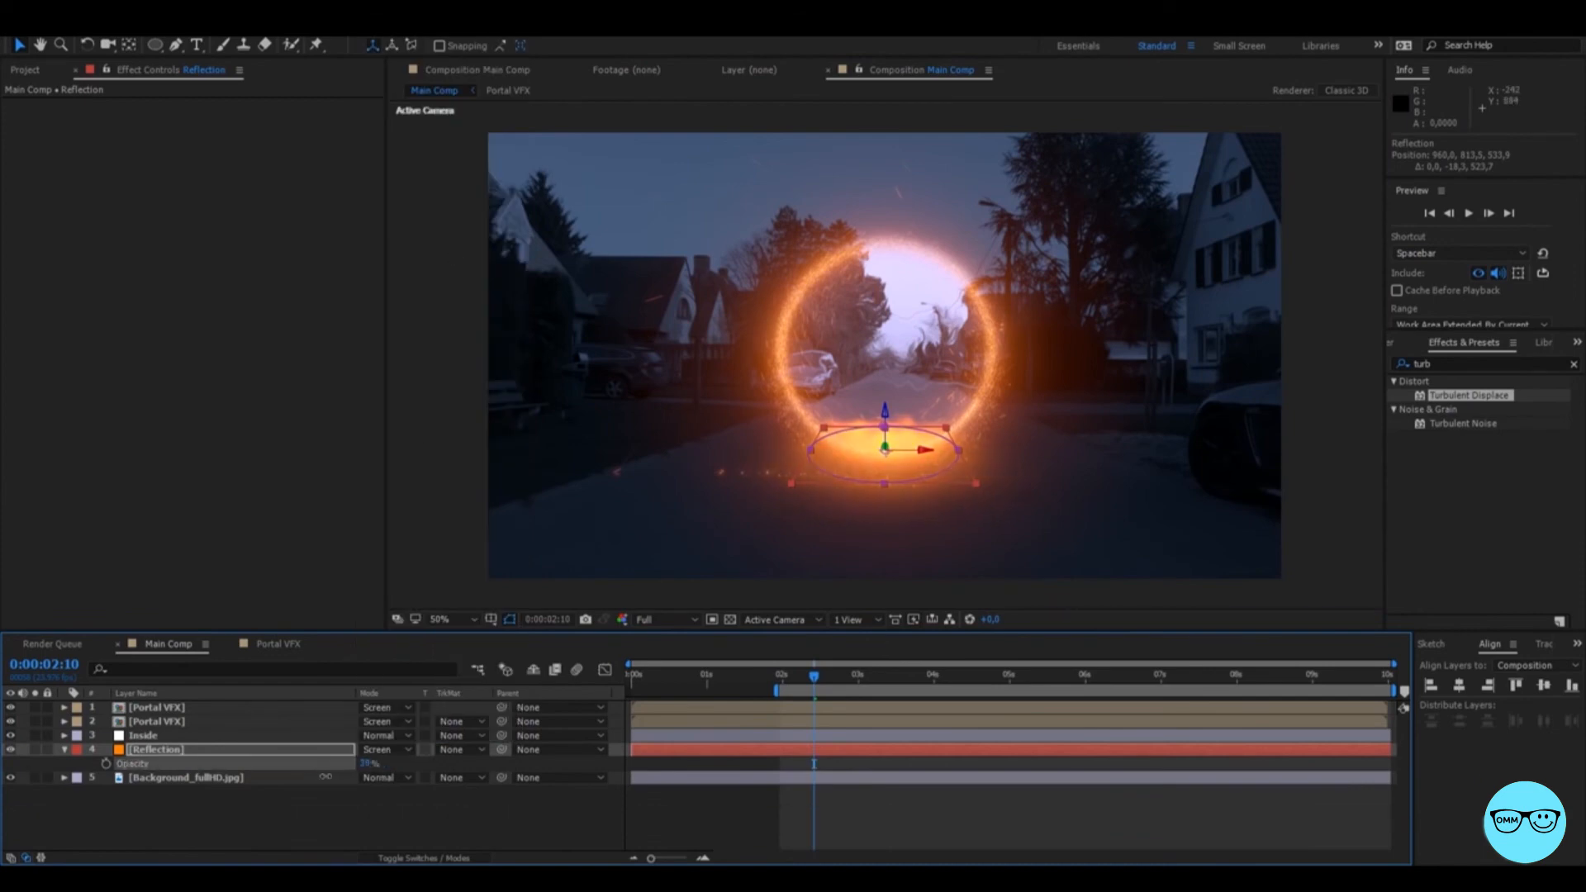
{"action": "left_click", "coordinate": [289, 826]}
Widen the Reflection layer across the street and toggle its visibility to compare the lighting.
{"action": "left_click", "coordinate": [157, 750]}
{"action": "left_click_drag", "start_coordinate": [975, 485], "coordinate": [1080, 505]}
{"action": "left_click", "coordinate": [248, 826]}
{"action": "left_click", "coordinate": [11, 750]}
{"action": "left_click", "coordinate": [11, 750]}
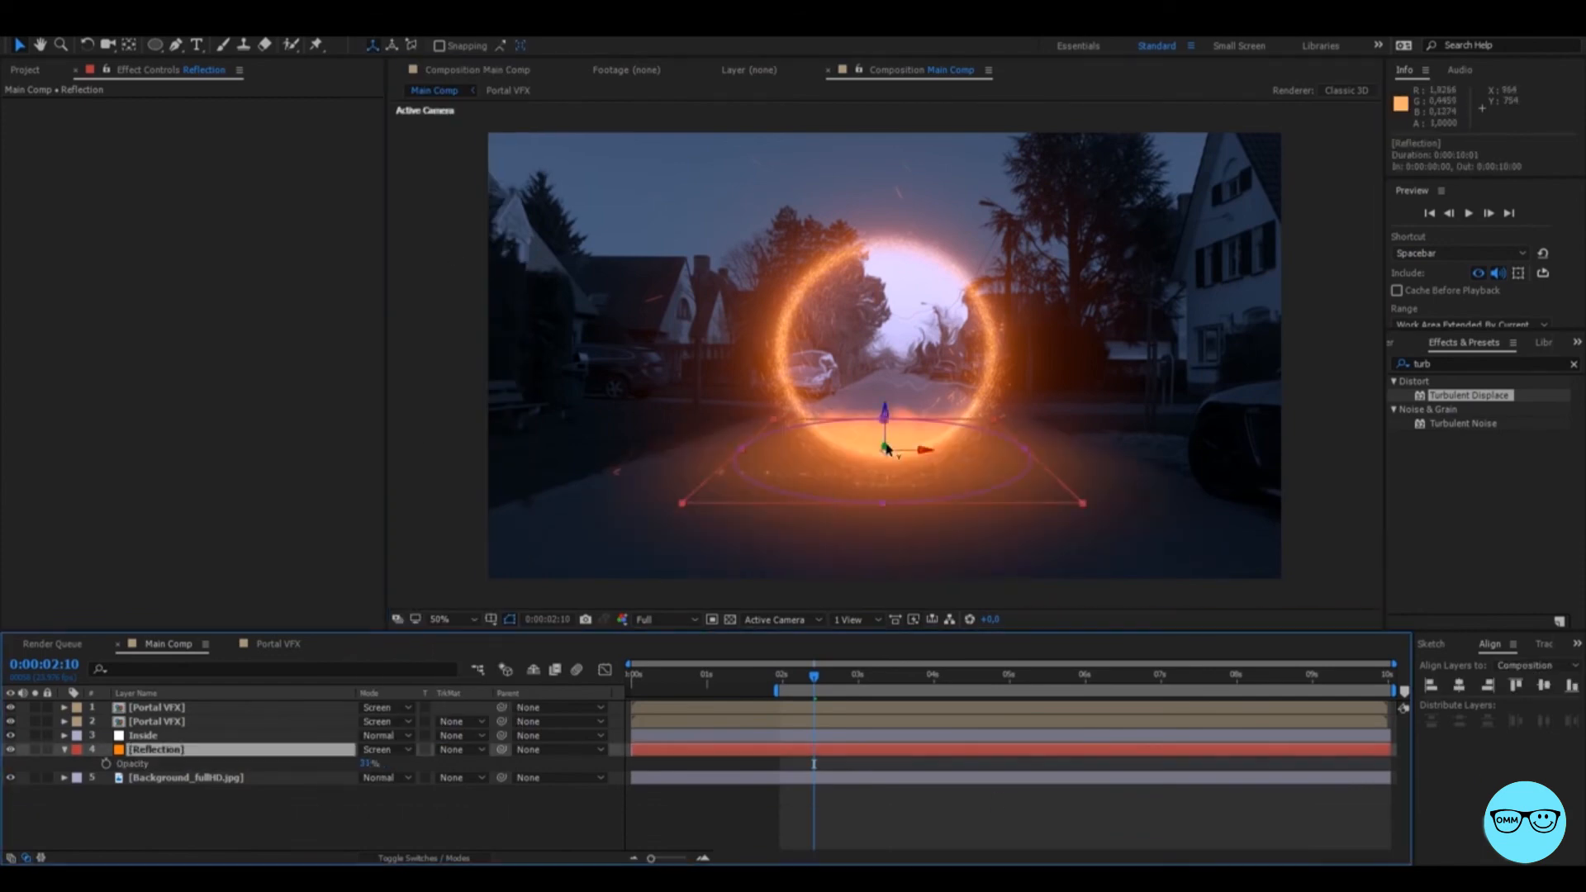
Add a wide elliptical mask across the Reflection layer at the base of the ring and set its mode to Subtract.
{"action": "key", "text": "space"}
{"action": "left_click", "coordinate": [239, 751]}
{"action": "left_click", "coordinate": [154, 45]}
{"action": "left_click_drag", "start_coordinate": [599, 428], "coordinate": [1132, 453]}
{"action": "left_click", "coordinate": [385, 778]}
{"action": "left_click", "coordinate": [420, 691]}
Feather the Reflection layer's subtracting mask to about 114 pixels and move it upward, comparing the glow with the layer hidden.
{"action": "key", "text": "f"}
{"action": "left_click_drag", "start_coordinate": [390, 806], "coordinate": [486, 801]}
{"action": "key", "text": "v"}
{"action": "left_click_drag", "start_coordinate": [907, 430], "coordinate": [907, 381]}
{"action": "left_click", "coordinate": [331, 840]}
{"action": "left_click", "coordinate": [11, 750]}
{"action": "left_click", "coordinate": [11, 751]}
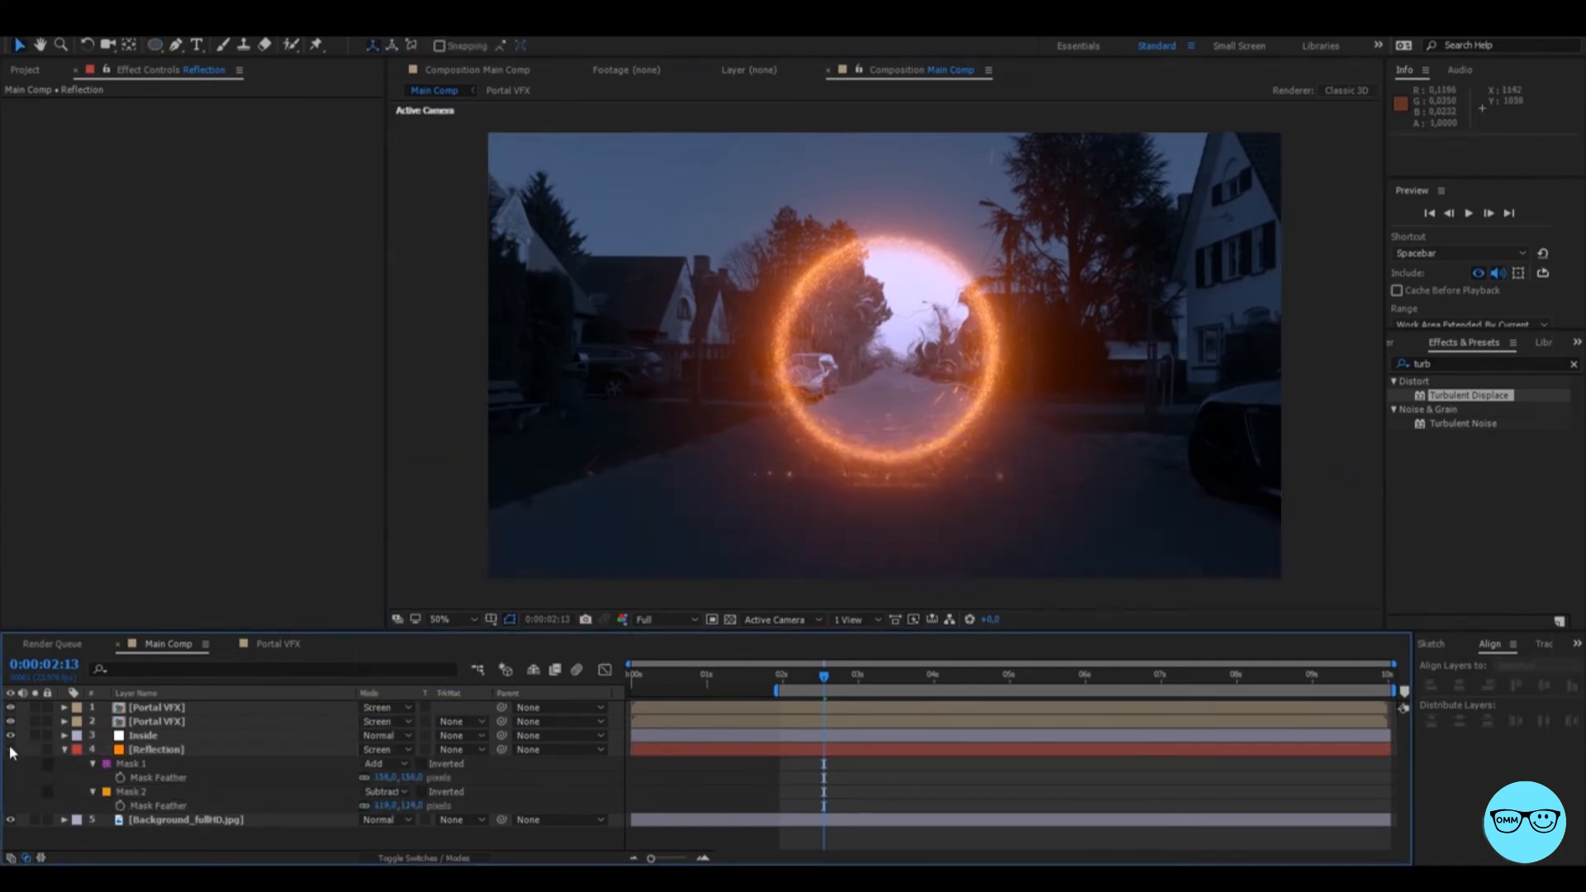
Duplicate the Reflection layer, delete the masks from the upper copy and hide that copy.
{"action": "left_click", "coordinate": [138, 751]}
{"action": "key", "text": "ctrl+d"}
{"action": "key", "text": "m"}
{"action": "left_click", "coordinate": [142, 764]}
{"action": "key", "text": "Delete"}
{"action": "left_click", "coordinate": [10, 750]}
Draw a narrow vertical Pen mask on the upper Reflection layer along the thin trunk left of the portal.
{"action": "scroll", "coordinate": [727, 355], "scroll_direction": "up", "scroll_amount": 2}
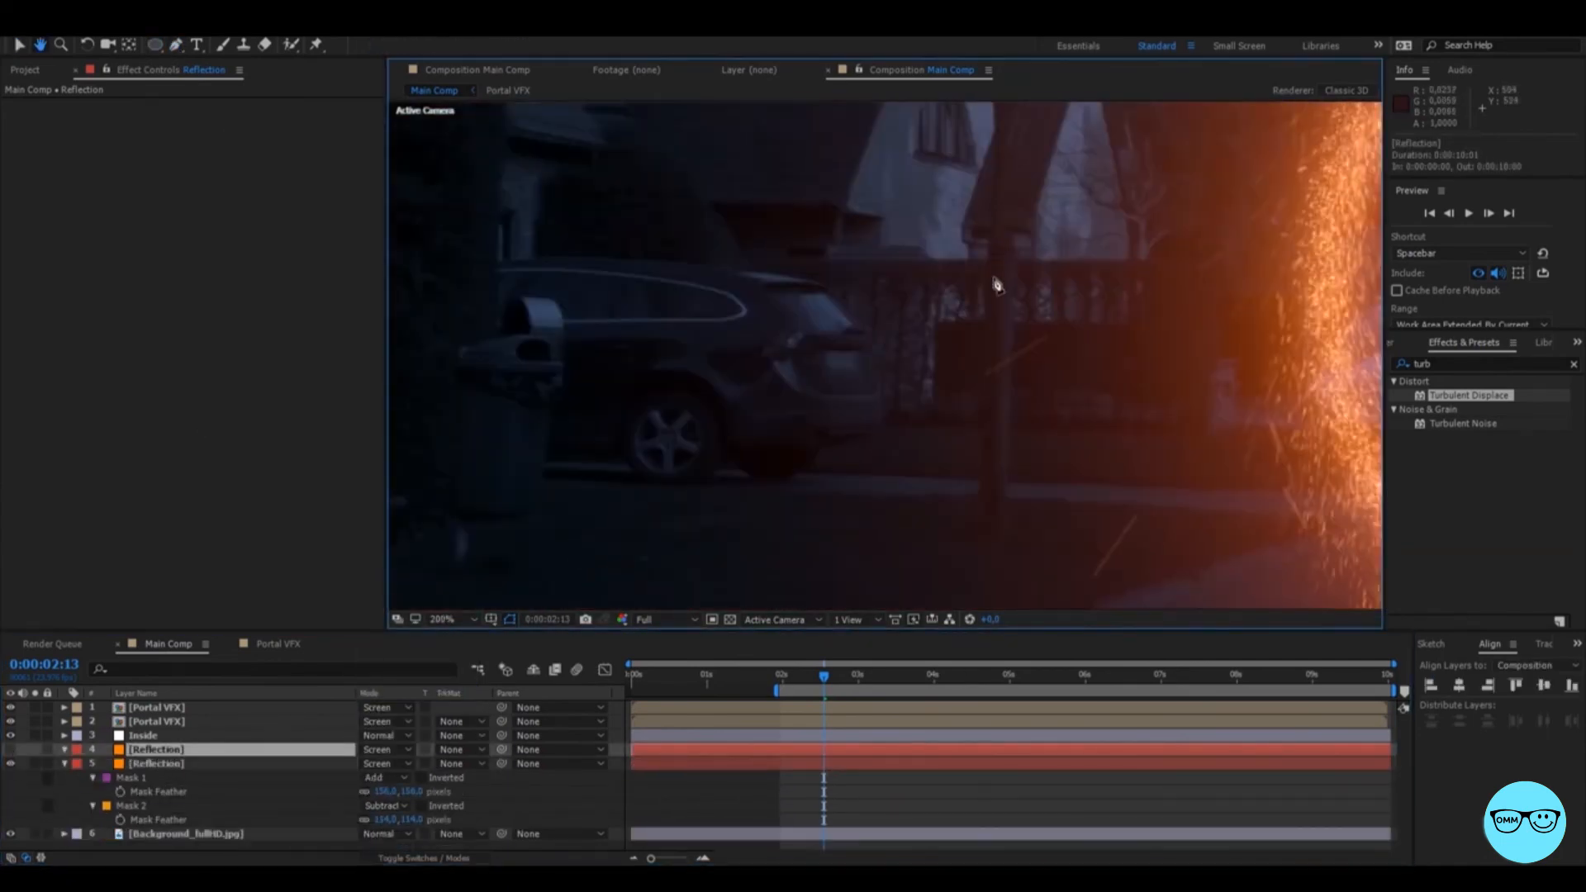
{"action": "key", "text": "g"}
{"action": "left_click", "coordinate": [1002, 220]}
{"action": "left_click", "coordinate": [989, 531]}
{"action": "left_click", "coordinate": [1001, 532]}
Draw a closed, curved Pen mask around the side of the trash bin beside the parked car.
{"action": "left_click", "coordinate": [656, 293]}
{"action": "left_click_drag", "start_coordinate": [638, 458], "coordinate": [652, 473]}
{"action": "left_click_drag", "start_coordinate": [673, 461], "coordinate": [684, 448]}
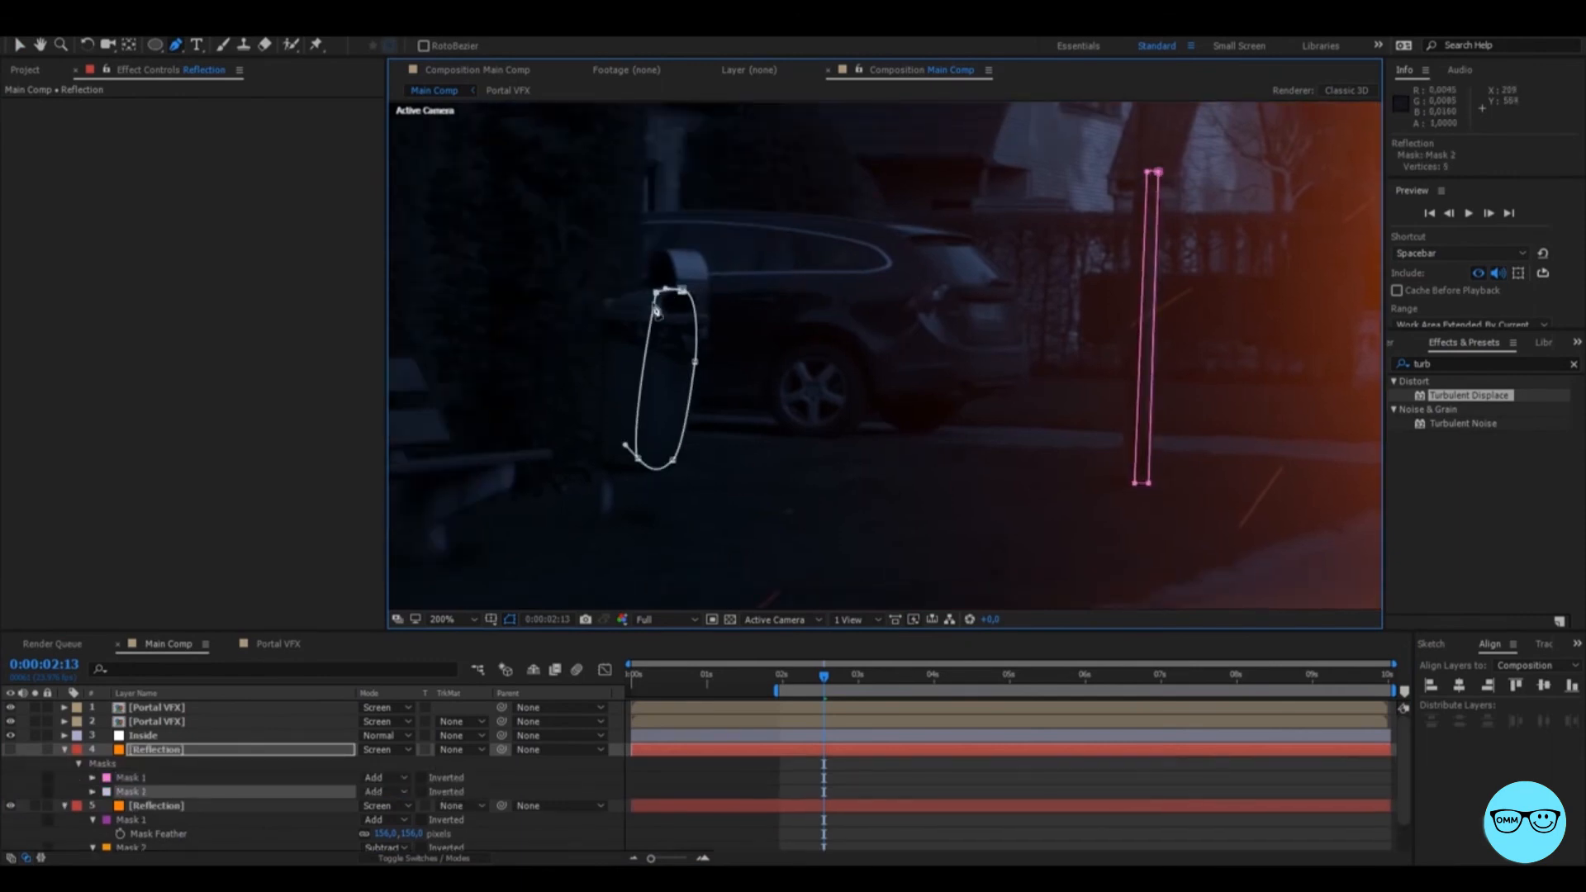
{"action": "left_click_drag", "start_coordinate": [677, 318], "coordinate": [673, 310]}
{"action": "left_click_drag", "start_coordinate": [671, 294], "coordinate": [681, 291]}
{"action": "left_click", "coordinate": [656, 292]}
Draw small Pen masks along the bench's seat edge and on its legs.
{"action": "left_click_drag", "start_coordinate": [495, 462], "coordinate": [825, 341]}
{"action": "left_click", "coordinate": [877, 328]}
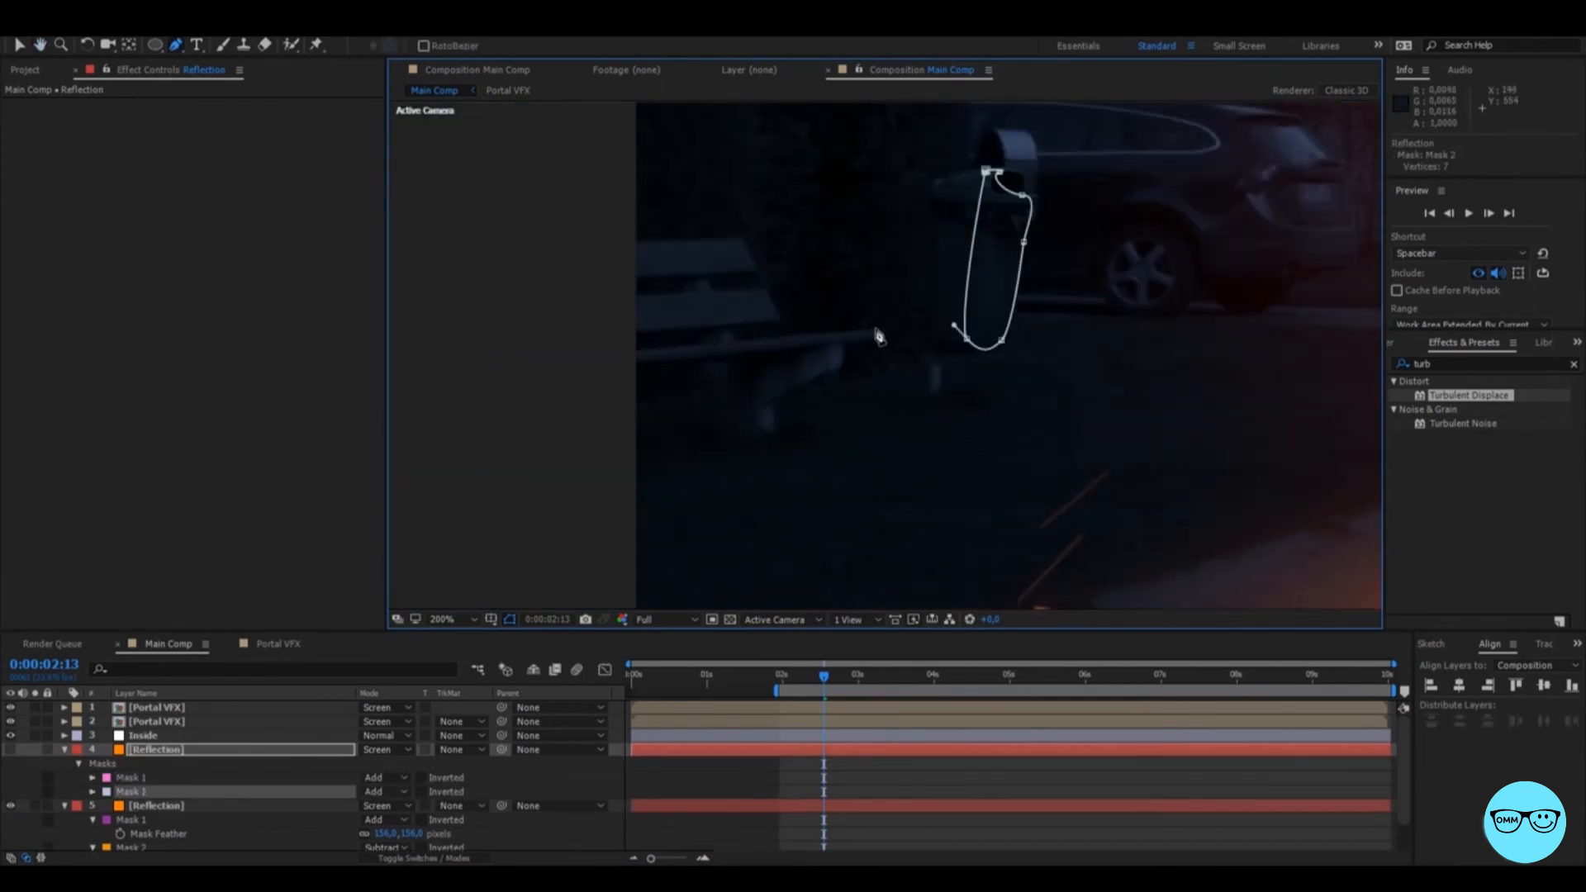
{"action": "left_click", "coordinate": [627, 352]}
{"action": "left_click", "coordinate": [626, 364]}
{"action": "left_click", "coordinate": [845, 346]}
{"action": "left_click", "coordinate": [831, 349]}
{"action": "left_click", "coordinate": [829, 375]}
{"action": "left_click", "coordinate": [837, 376]}
{"action": "left_click", "coordinate": [846, 346]}
{"action": "left_click", "coordinate": [765, 406]}
{"action": "left_click", "coordinate": [777, 405]}
{"action": "left_click", "coordinate": [773, 434]}
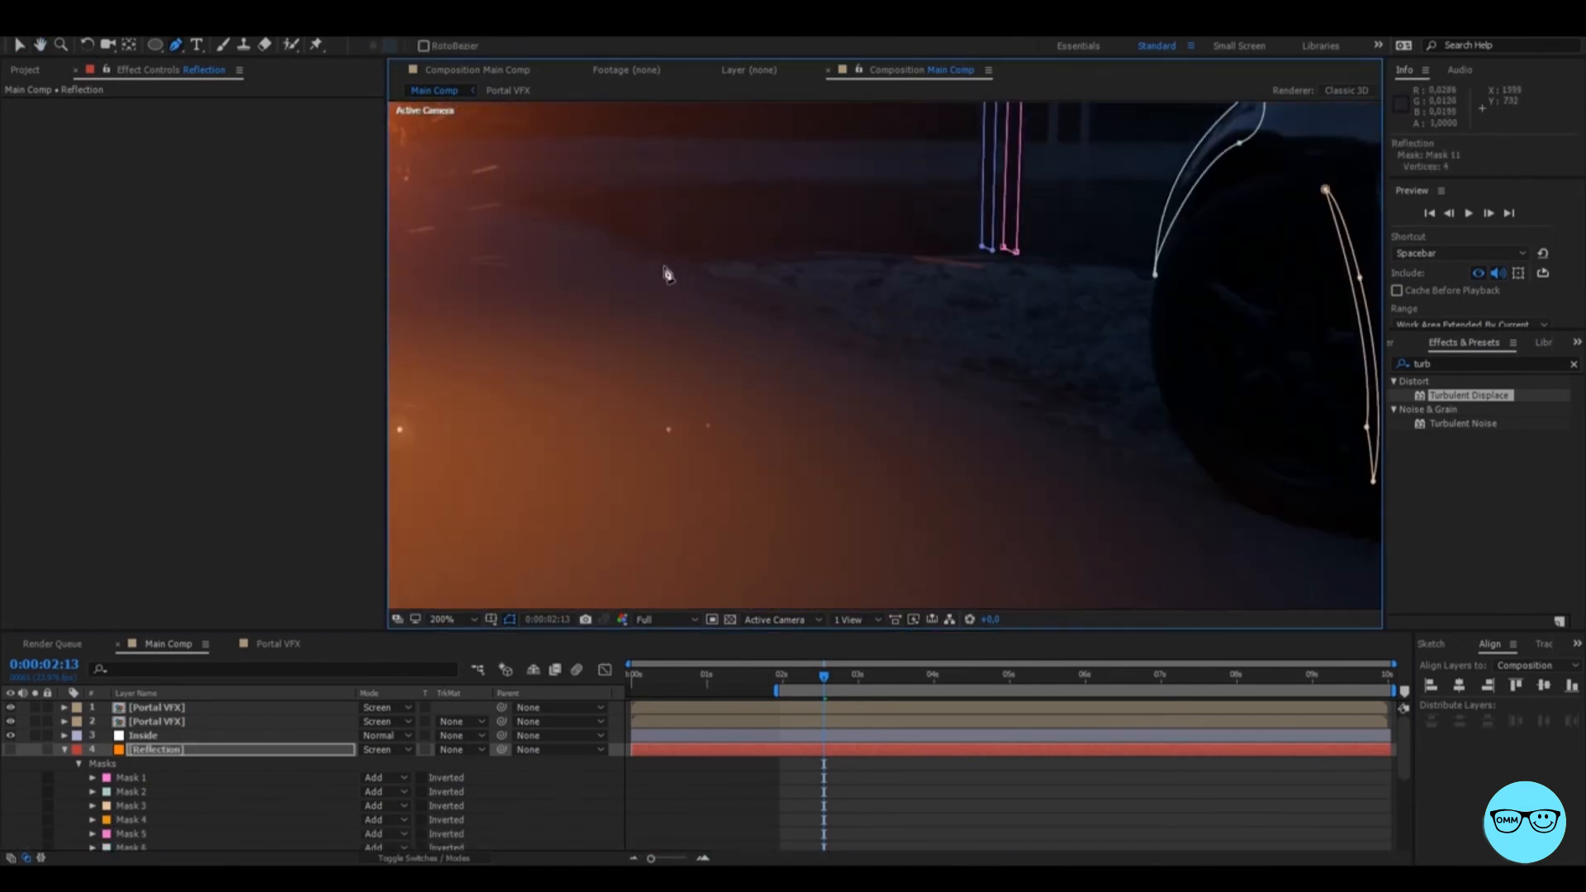
Draw long, narrow Pen masks along the right and left edges of the street.
{"action": "left_click", "coordinate": [666, 265]}
{"action": "left_click", "coordinate": [1176, 472]}
{"action": "left_click", "coordinate": [1182, 443]}
{"action": "left_click", "coordinate": [683, 256]}
{"action": "left_click", "coordinate": [666, 265]}
{"action": "scroll", "coordinate": [665, 331], "scroll_direction": "down", "scroll_amount": 2}
{"action": "left_click_drag", "start_coordinate": [581, 355], "coordinate": [950, 359]}
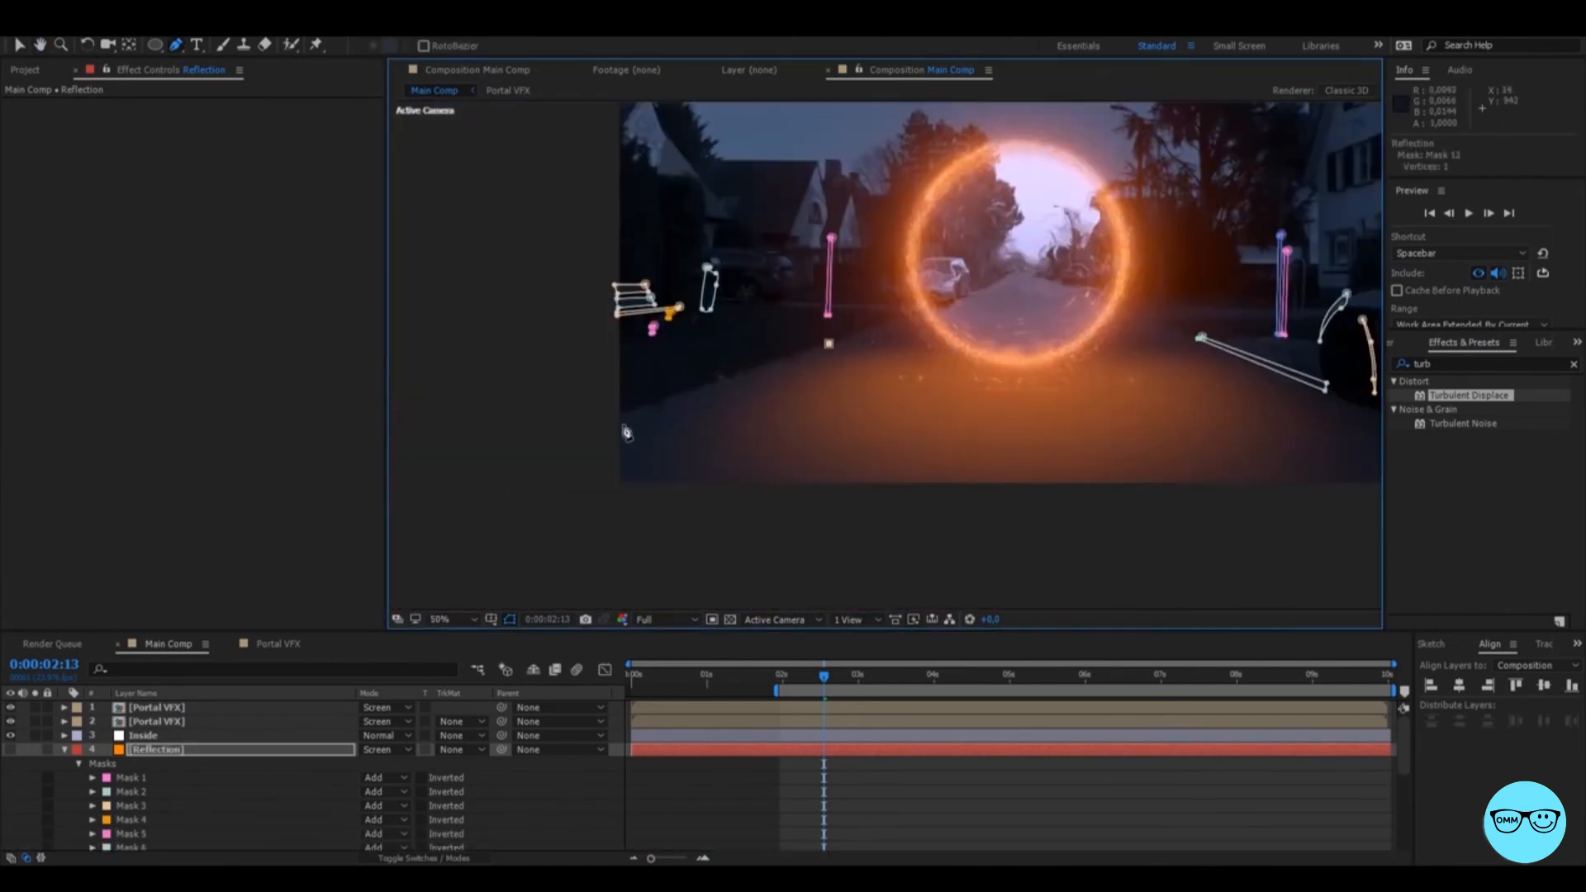
Show the upper Reflection layer and feather all 13 of its masks to 13 pixels, checking the soft edges without mask outlines.
{"action": "left_click", "coordinate": [10, 750]}
{"action": "key", "text": "v"}
{"action": "left_click", "coordinate": [416, 567]}
{"action": "left_click", "coordinate": [132, 778]}
{"action": "scroll", "coordinate": [141, 806], "scroll_direction": "down", "scroll_amount": 3}
{"action": "left_click", "coordinate": [146, 821], "text": "shift"}
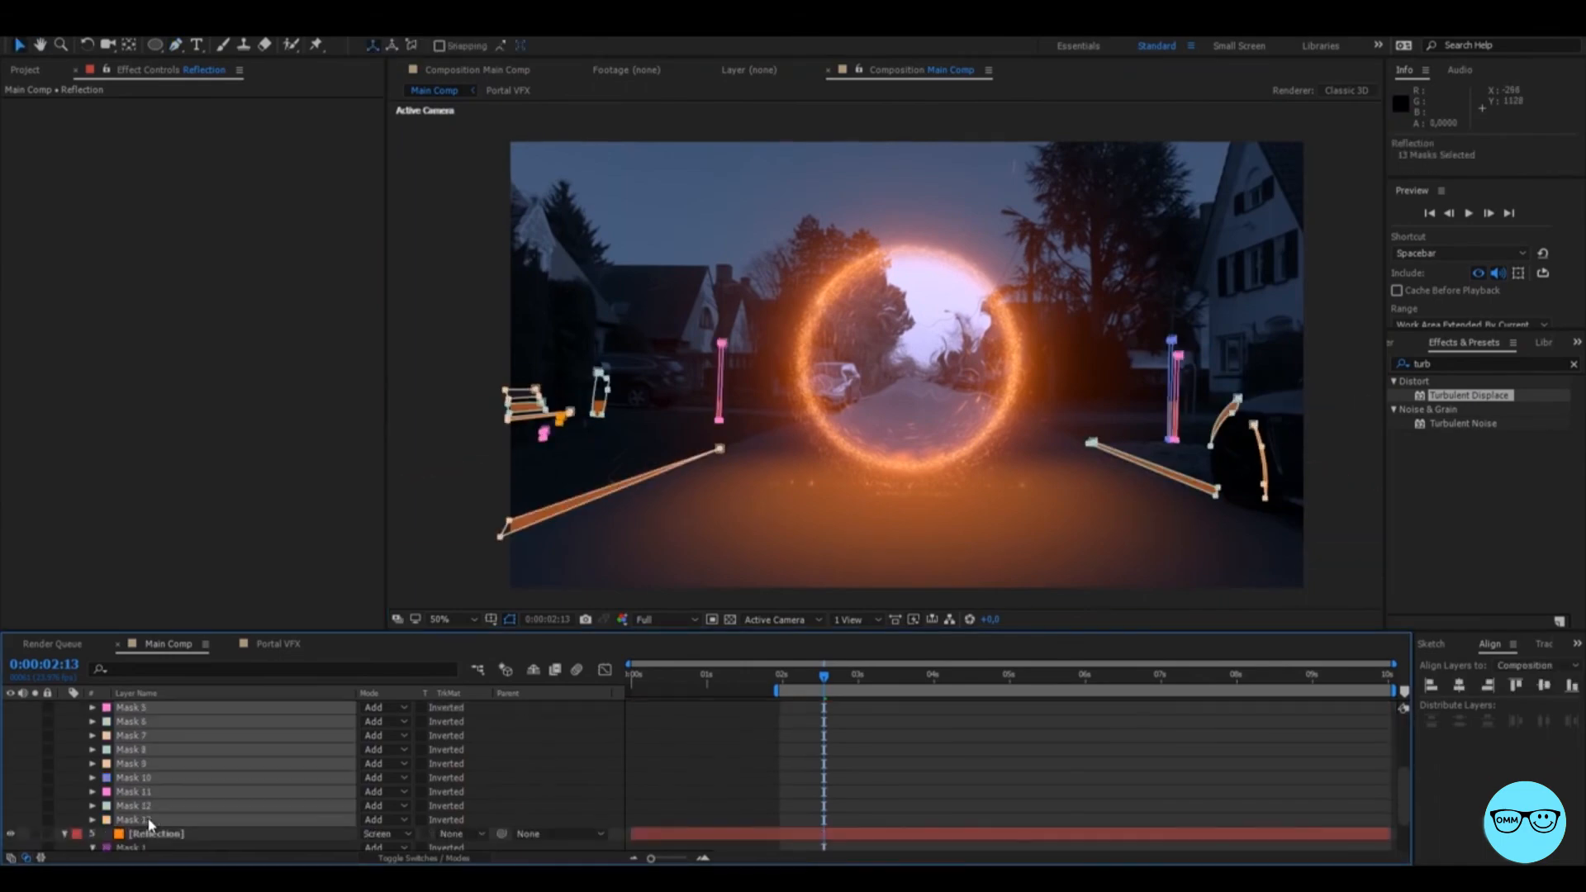
{"action": "key", "text": "f"}
{"action": "left_click_drag", "start_coordinate": [390, 737], "coordinate": [402, 741]}
{"action": "left_click", "coordinate": [510, 619]}
{"action": "left_click", "coordinate": [684, 725]}
{"action": "left_click_drag", "start_coordinate": [1182, 480], "coordinate": [782, 453]}
{"action": "scroll", "coordinate": [781, 453], "scroll_direction": "up", "scroll_amount": 1}
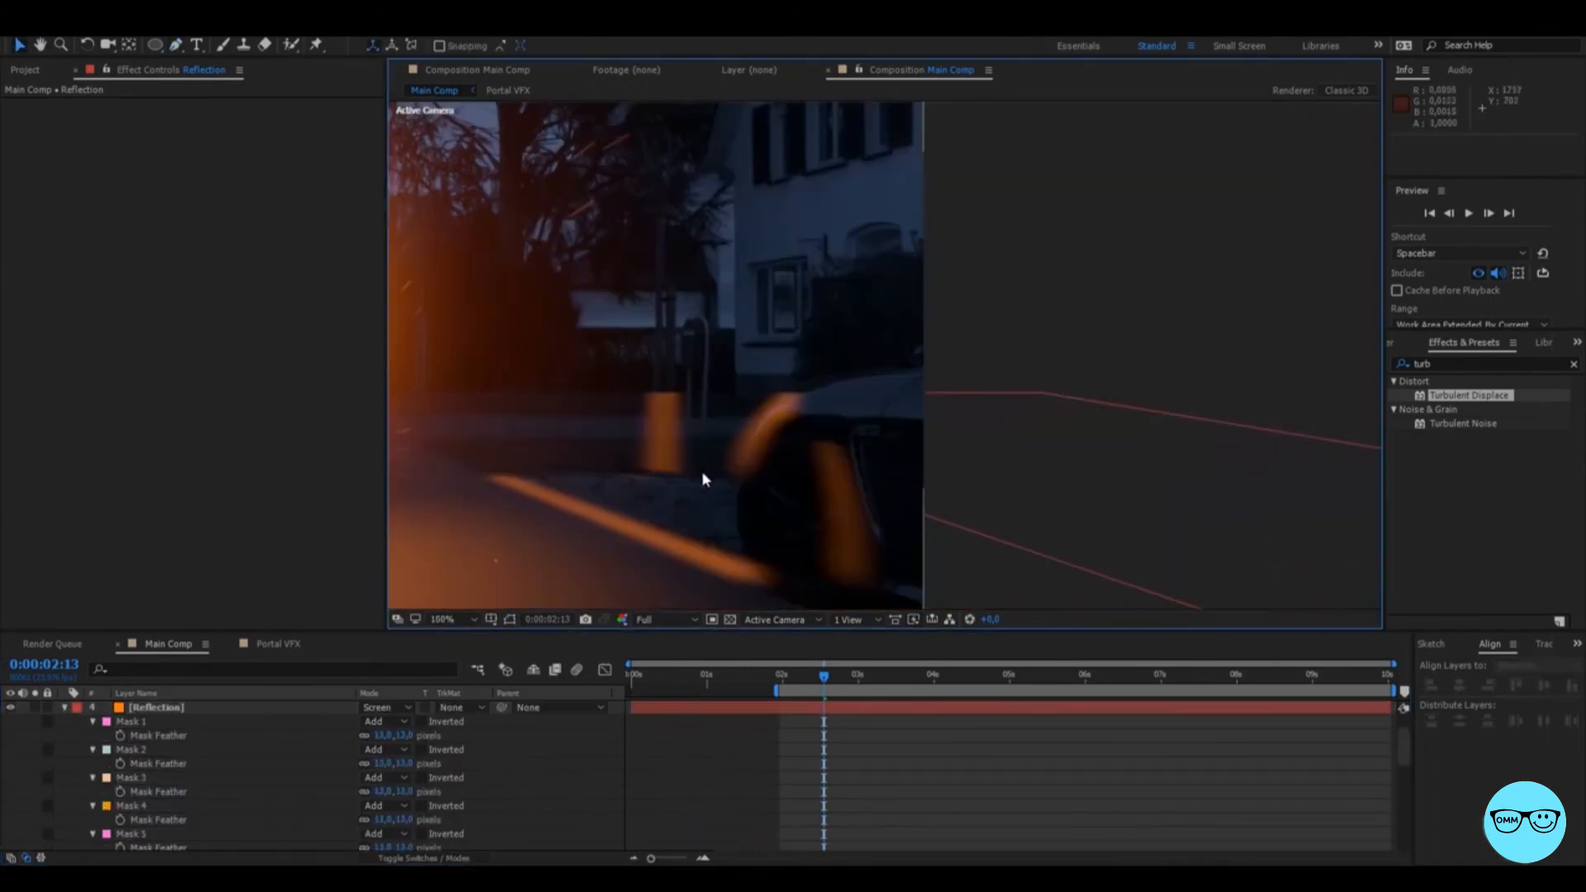
Lower the upper Reflection layer's opacity and open an expression on its Opacity property.
{"action": "left_click", "coordinate": [156, 708]}
{"action": "scroll", "coordinate": [157, 743], "scroll_direction": "up", "scroll_amount": 1}
{"action": "left_click", "coordinate": [510, 619]}
{"action": "scroll", "coordinate": [132, 814], "scroll_direction": "down", "scroll_amount": 3}
{"action": "left_click_drag", "start_coordinate": [382, 791], "coordinate": [379, 793]}
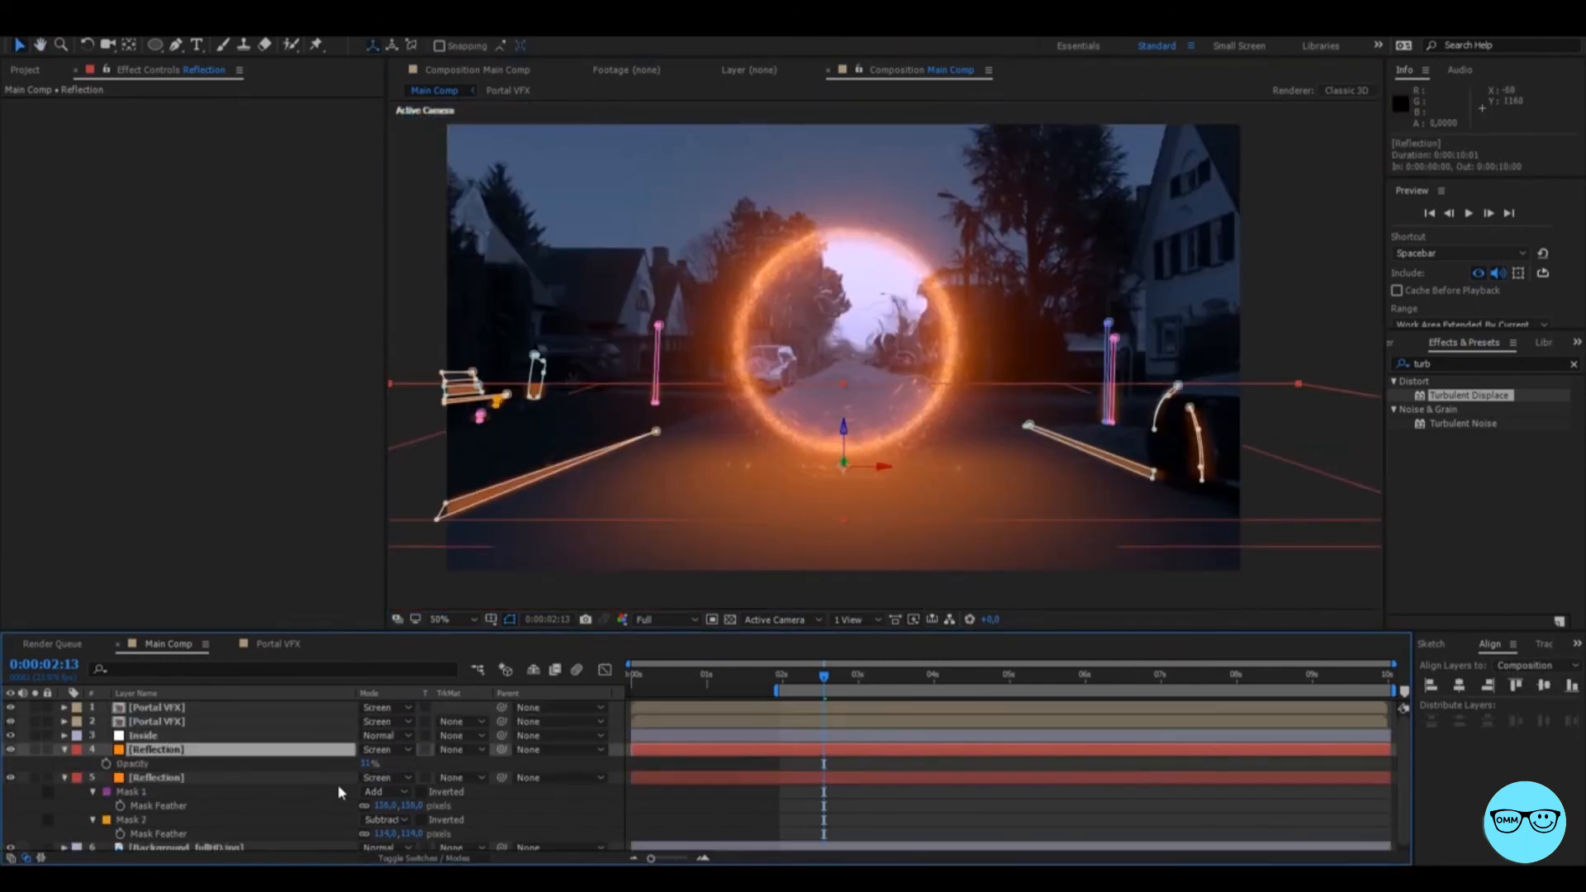
{"action": "left_click", "coordinate": [12, 752]}
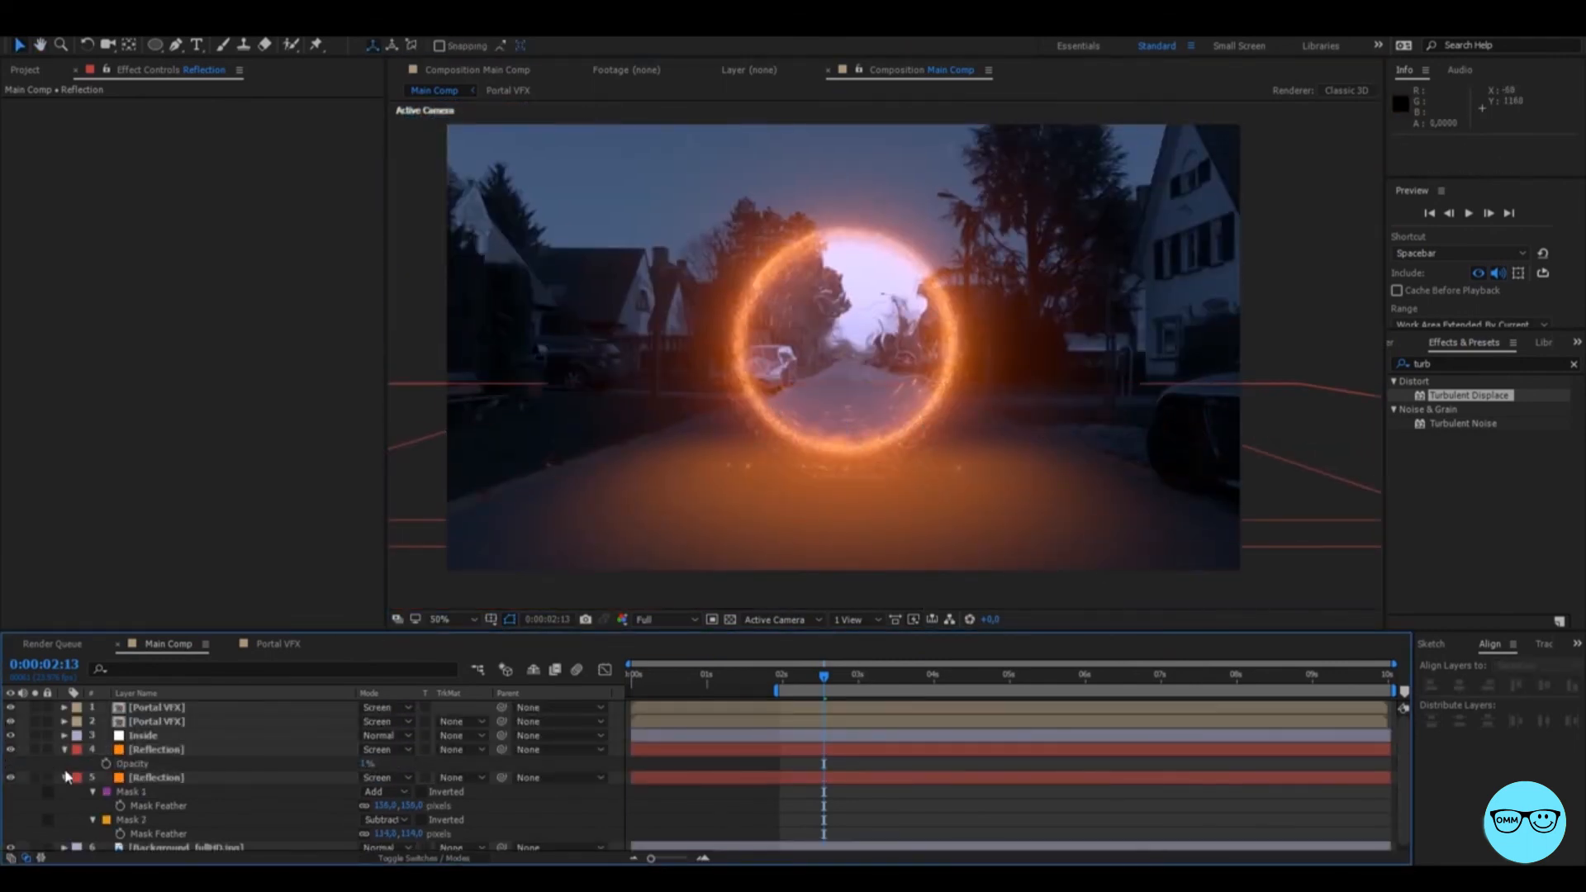
{"action": "left_click", "coordinate": [105, 765], "text": "alt"}
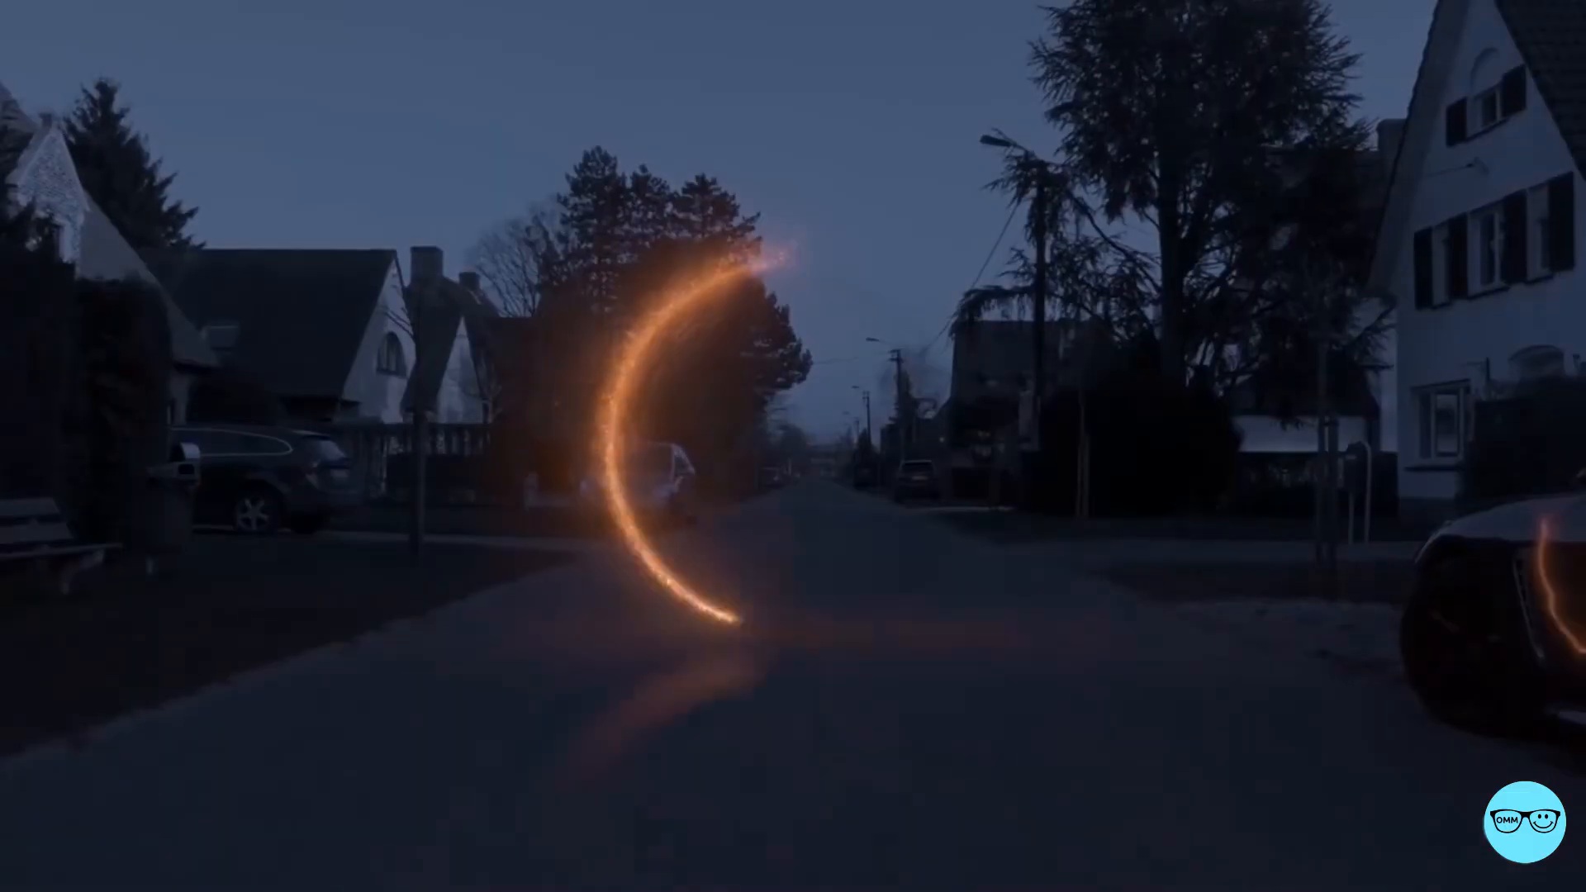